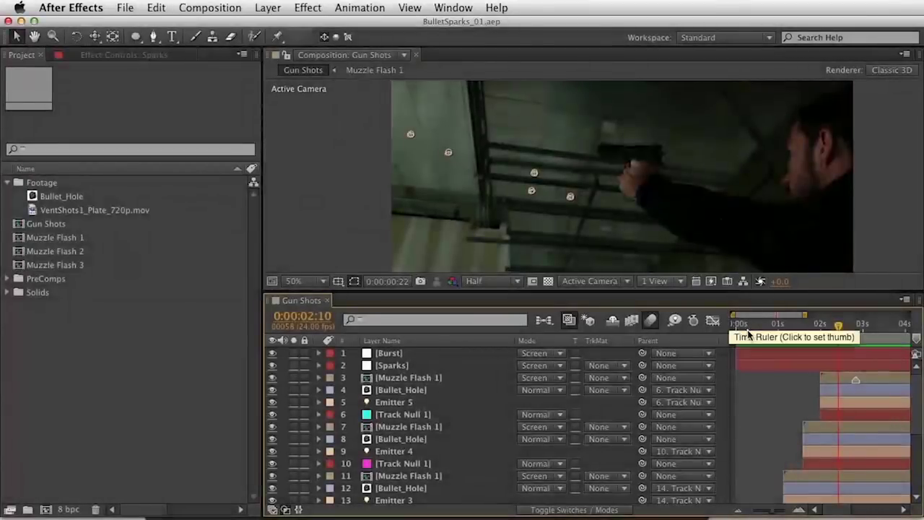
Play back the Gun Shots composition from its first frame
{"action": "left_click", "coordinate": [744, 325]}
{"action": "key", "text": "space"}
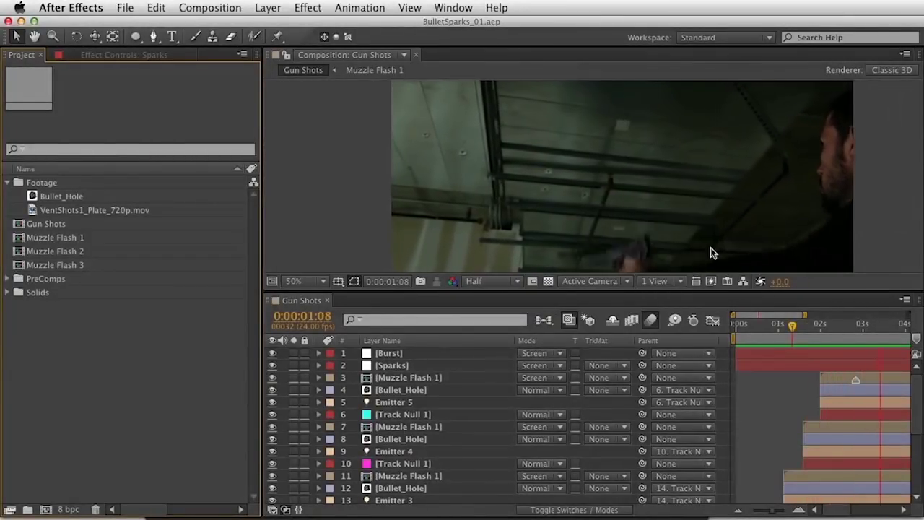
{"action": "key", "text": "space"}
{"action": "key", "text": "space"}
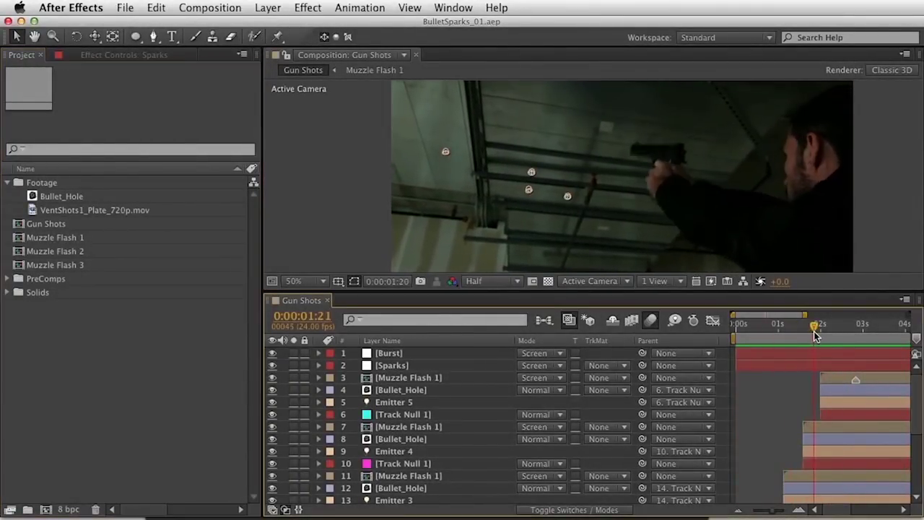
{"action": "left_click", "coordinate": [786, 328]}
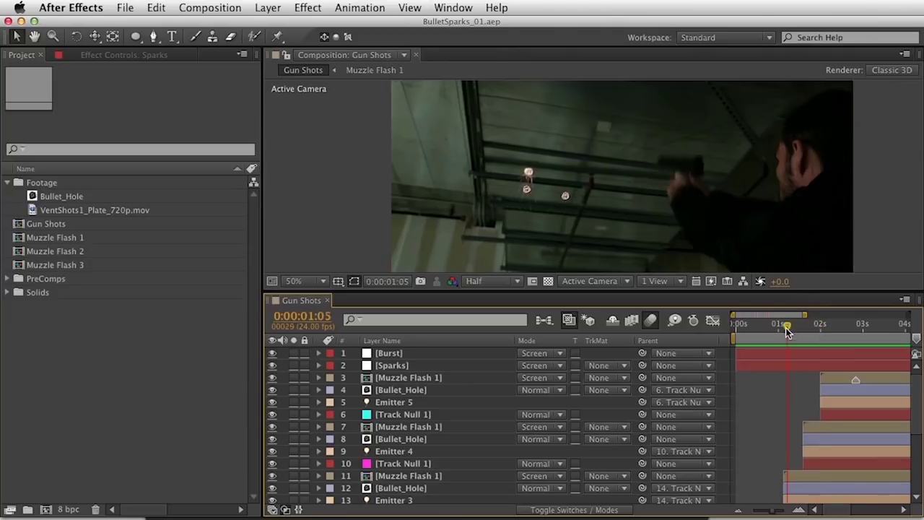
{"action": "key", "text": "minus"}
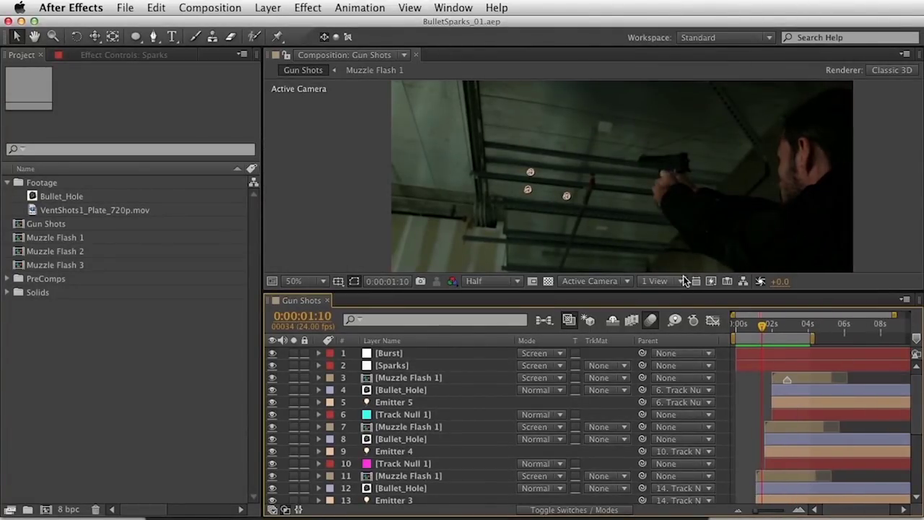
{"action": "mouse_move", "coordinate": [753, 326]}
{"action": "left_mouse_down"}
{"action": "mouse_move", "coordinate": [742, 324]}
{"action": "mouse_move", "coordinate": [754, 325]}
{"action": "left_mouse_up"}
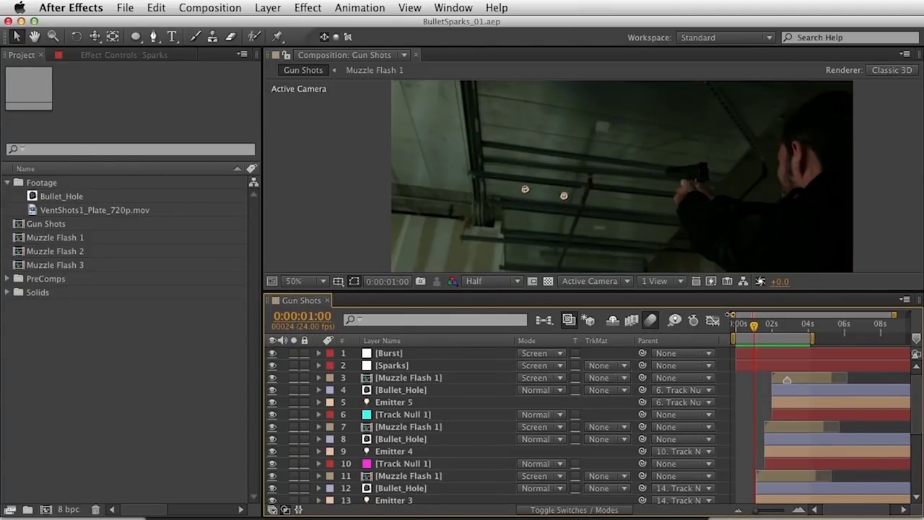
{"action": "key", "text": "space"}
{"action": "key", "text": "space"}
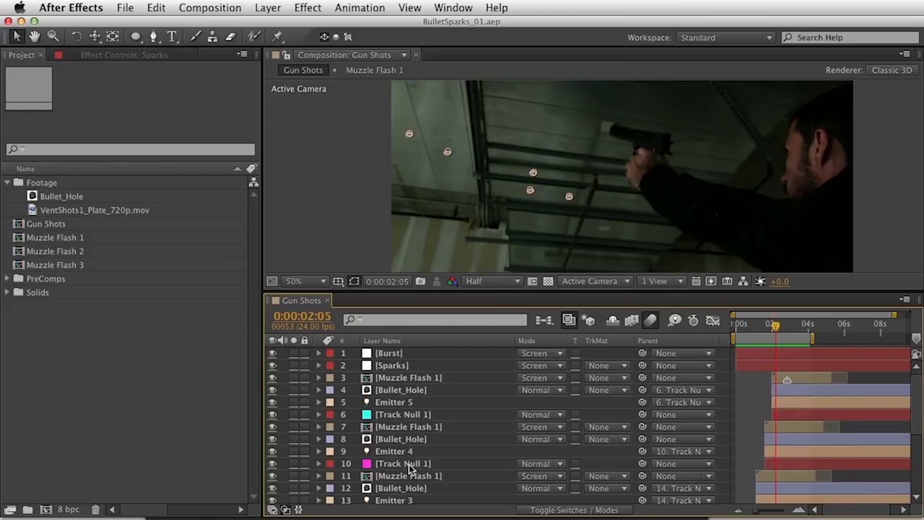
{"action": "left_click", "coordinate": [410, 392]}
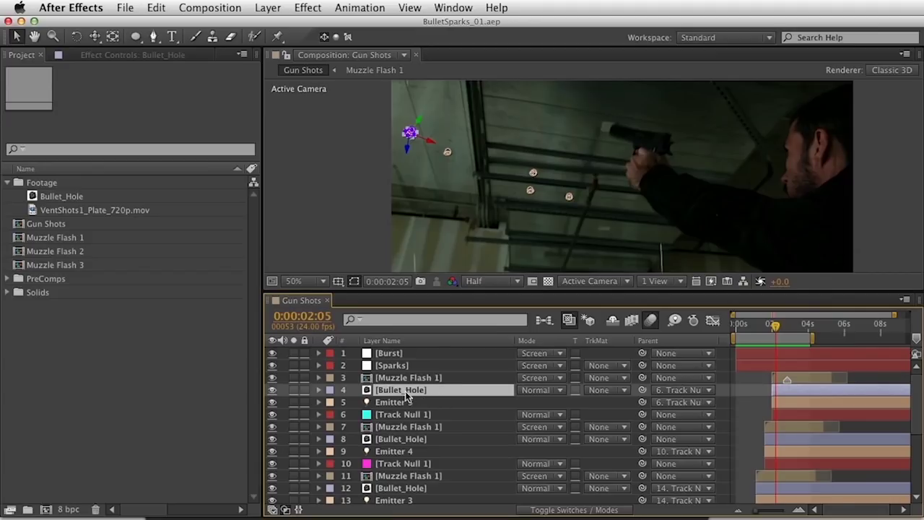
{"action": "key", "text": "F2"}
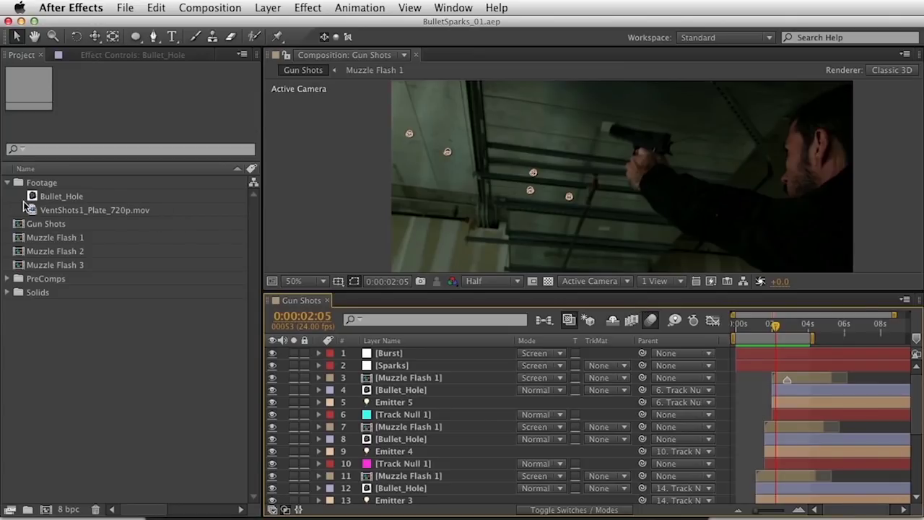
{"action": "left_click", "coordinate": [53, 211]}
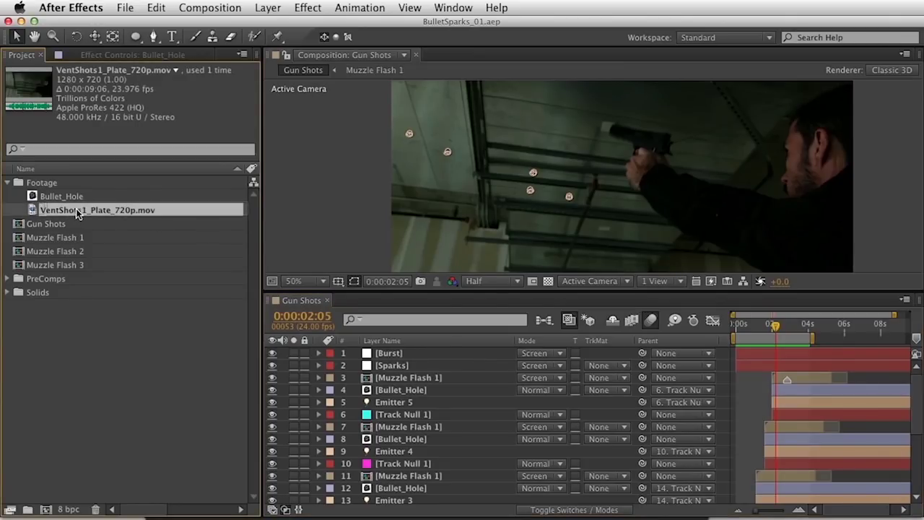
Create a new composition from the VentShots1_Plate_720p footage and preview it at 100%
{"action": "left_click_drag", "start_coordinate": [75, 212], "coordinate": [46, 509]}
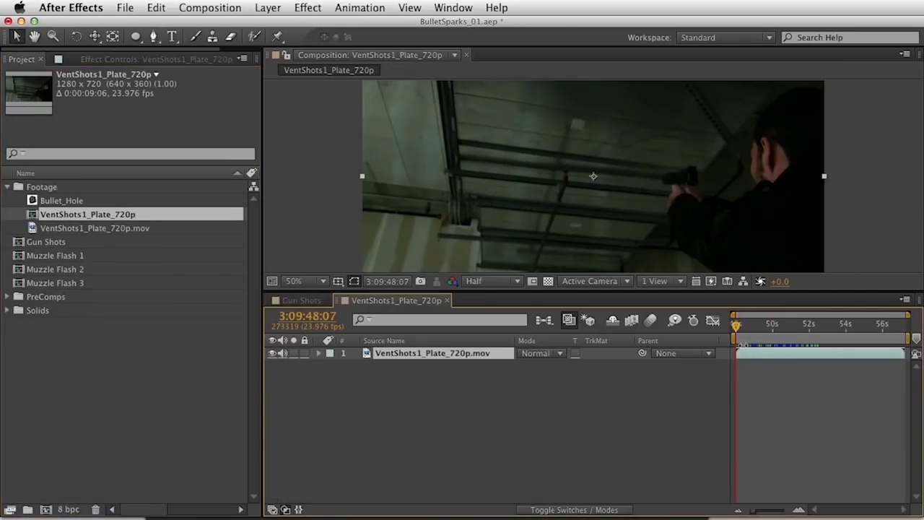
{"action": "left_click", "coordinate": [756, 330]}
{"action": "key", "text": "period"}
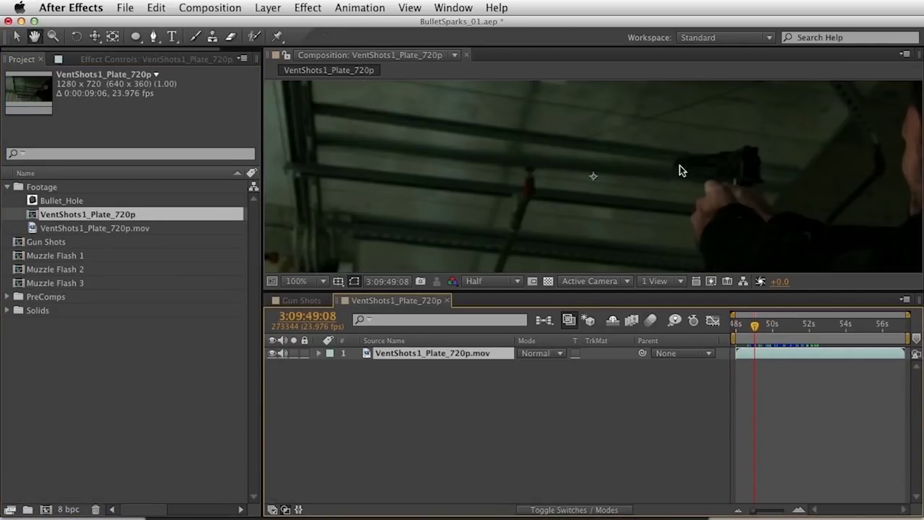
{"action": "key", "text": "space"}
Apply a Levels effect to the plate and set its Gamma to 1.36
{"action": "left_click", "coordinate": [307, 7]}
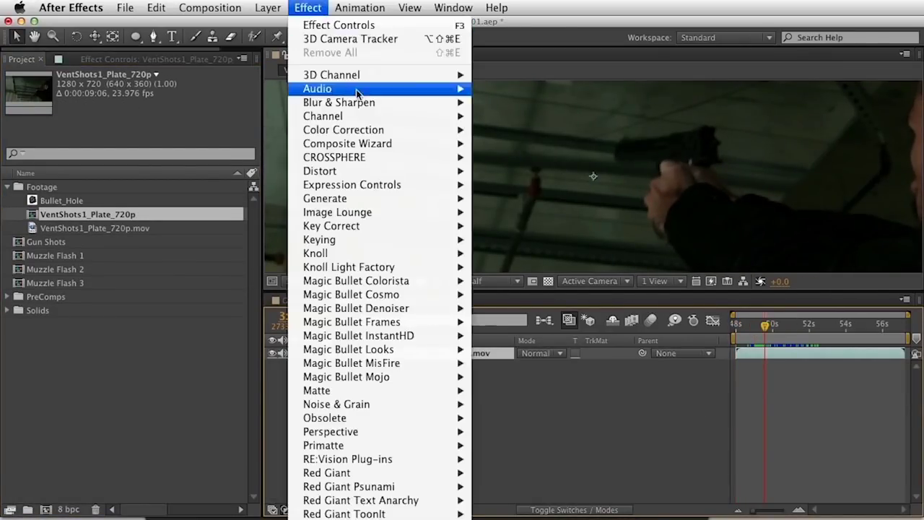
{"action": "mouse_move", "coordinate": [374, 129]}
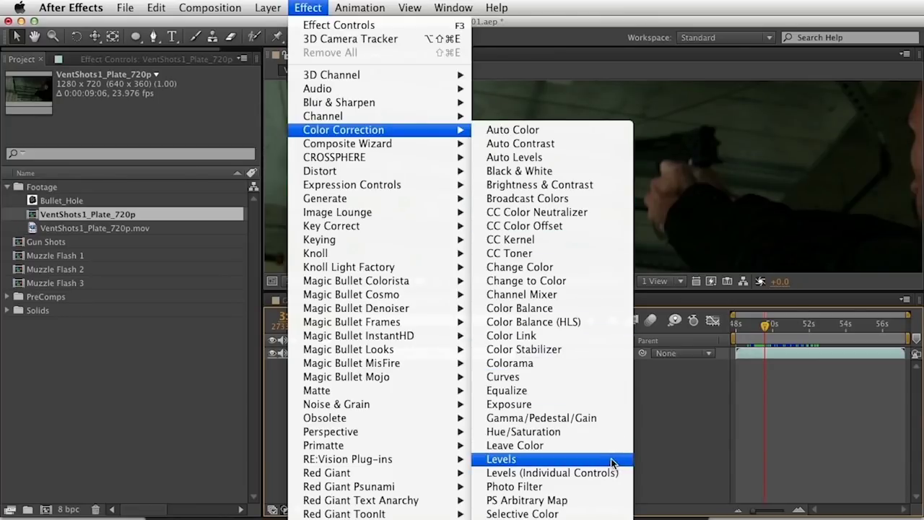
{"action": "left_click", "coordinate": [501, 458]}
{"action": "left_click_drag", "start_coordinate": [126, 173], "coordinate": [106, 175]}
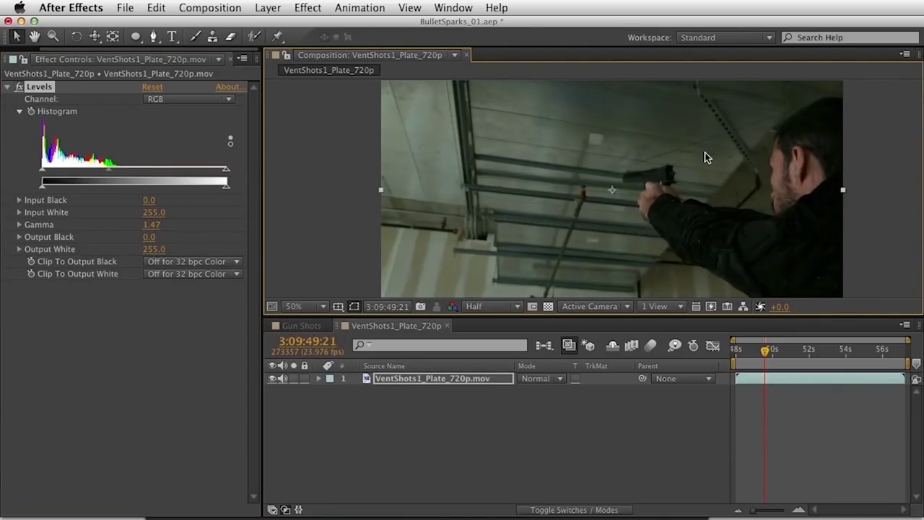
{"action": "left_click_drag", "start_coordinate": [111, 172], "coordinate": [116, 172]}
{"action": "left_click_drag", "start_coordinate": [392, 495], "coordinate": [450, 361]}
{"action": "left_click", "coordinate": [359, 7]}
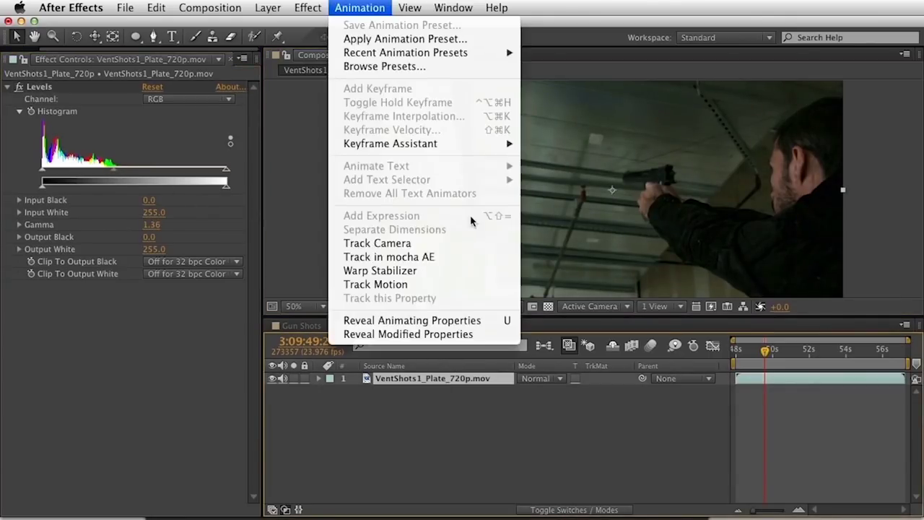
Run Track Camera on the plate, let it analyse, then create the solved 3D Tracker Camera
{"action": "left_click", "coordinate": [426, 249]}
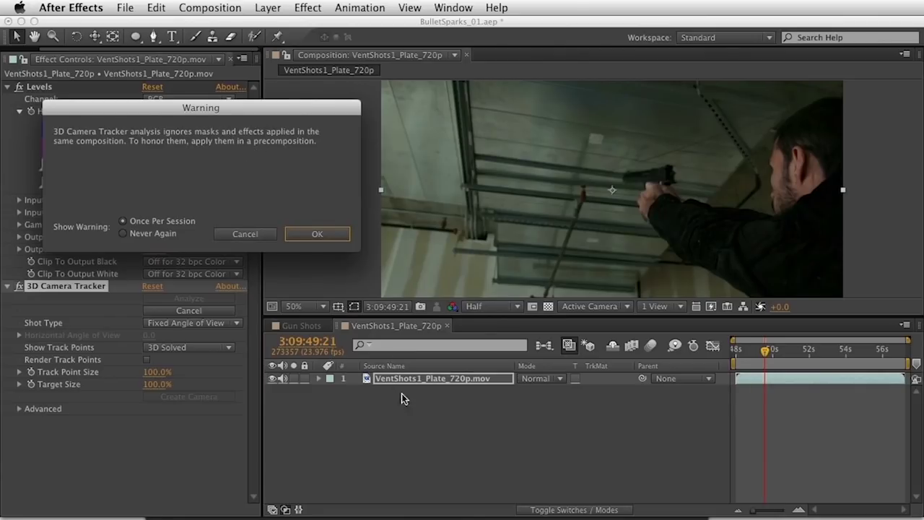
{"action": "left_click", "coordinate": [318, 235]}
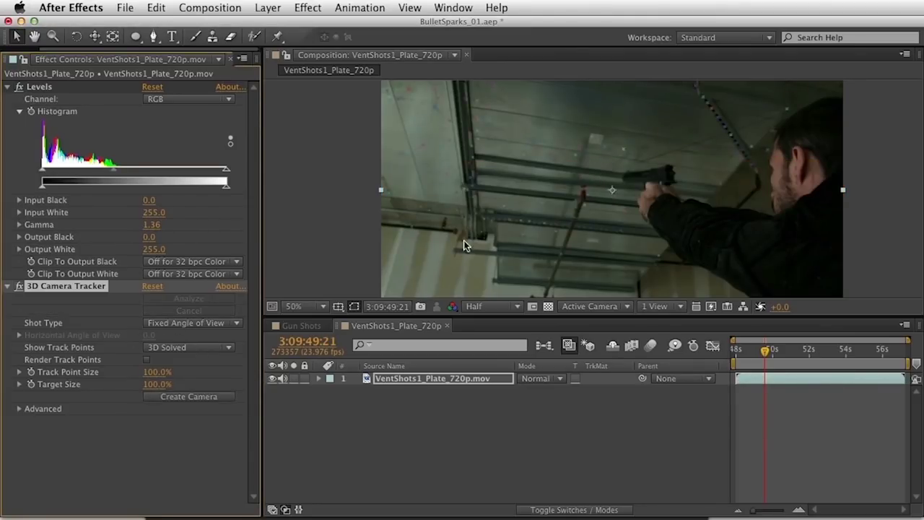
{"action": "scroll", "coordinate": [556, 109], "scroll_direction": "up", "scroll_amount": 2}
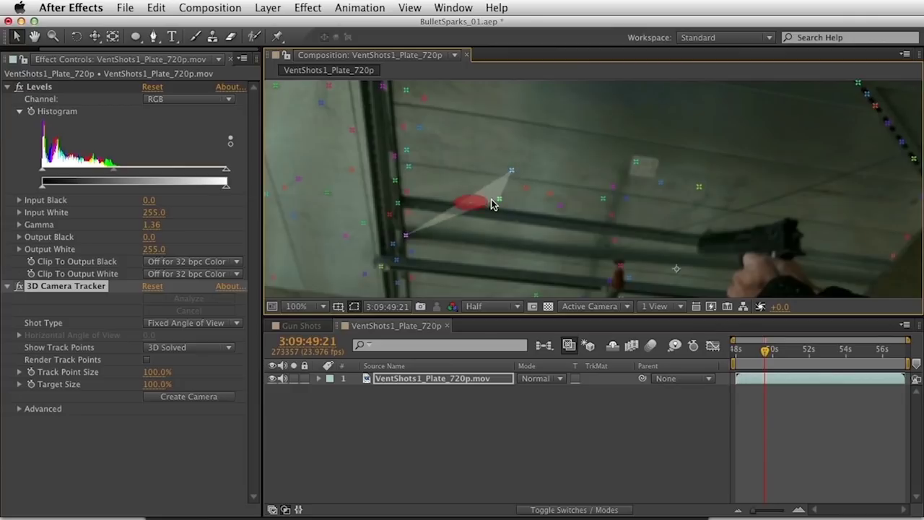
{"action": "scroll", "coordinate": [614, 191], "scroll_direction": "left", "scroll_amount": 3}
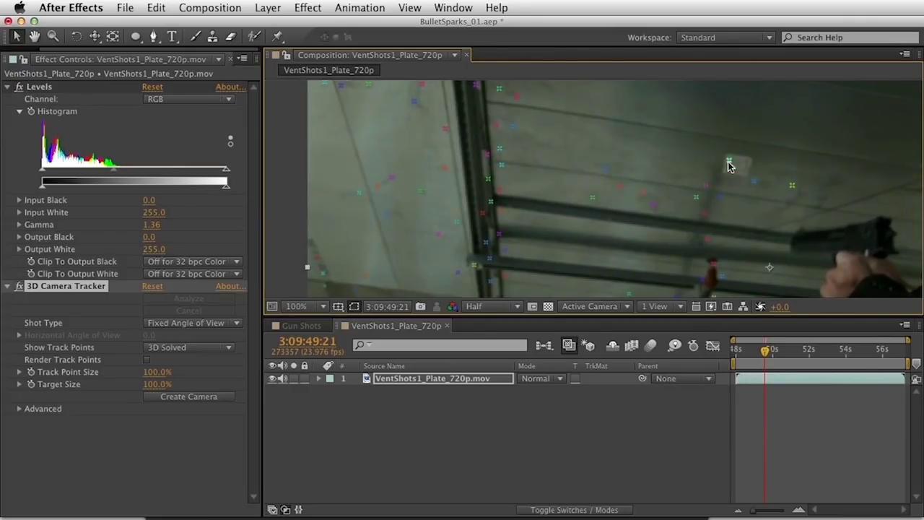
{"action": "scroll", "coordinate": [740, 184], "scroll_direction": "right", "scroll_amount": 1}
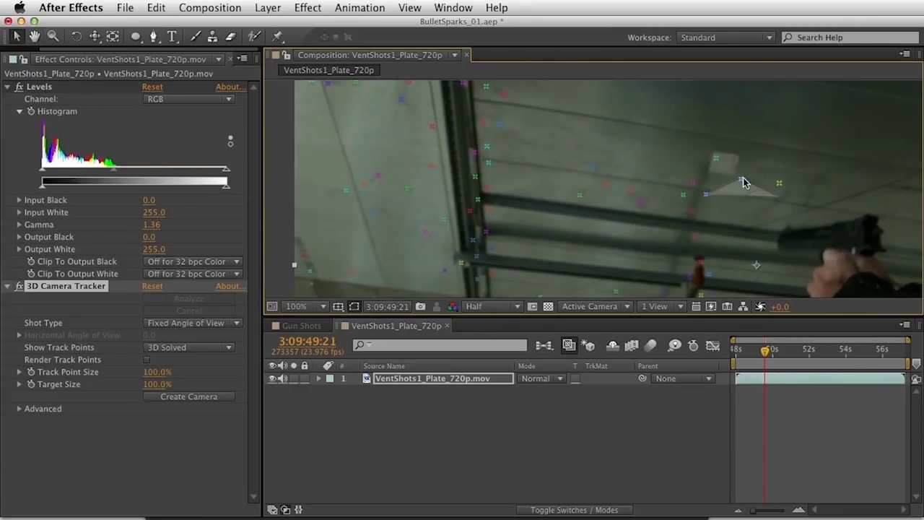
{"action": "left_click", "coordinate": [189, 399]}
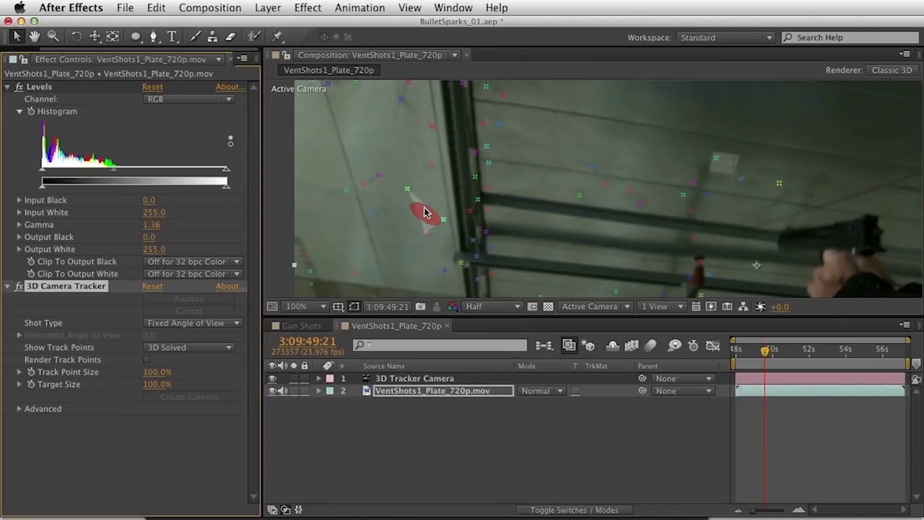
Create a tracked null from three track points on the left wall
{"action": "right_click", "coordinate": [717, 164]}
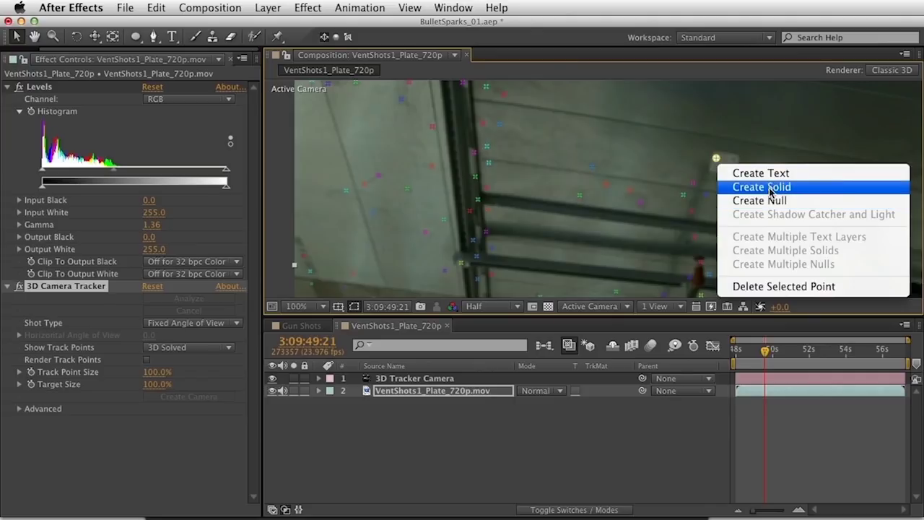
{"action": "left_click", "coordinate": [481, 223]}
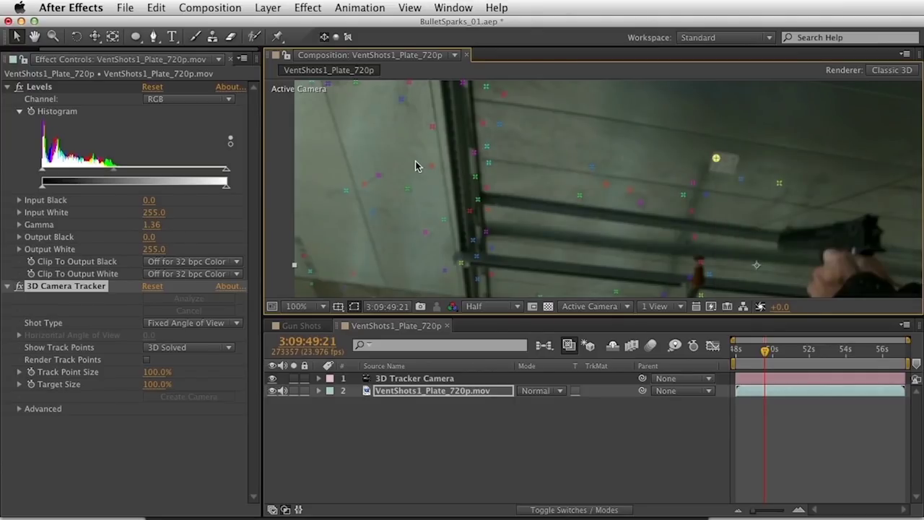
{"action": "left_click", "coordinate": [427, 184]}
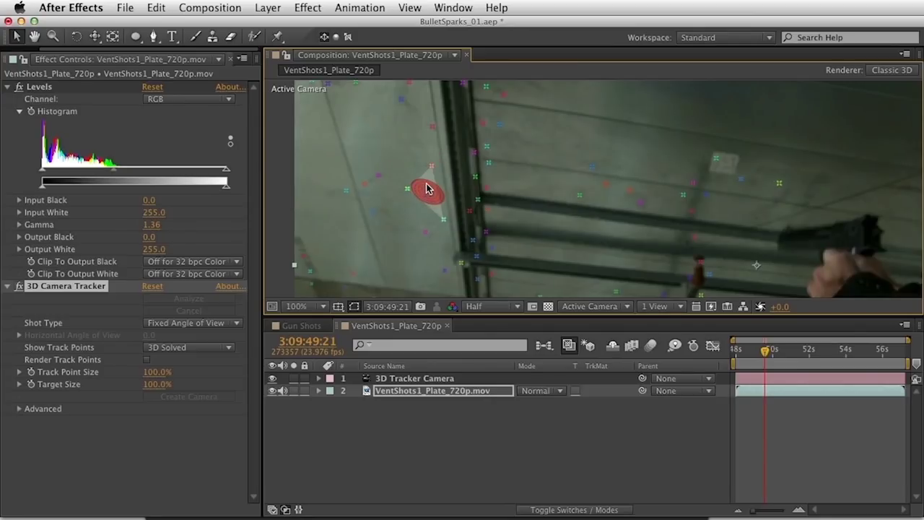
{"action": "right_click", "coordinate": [426, 194]}
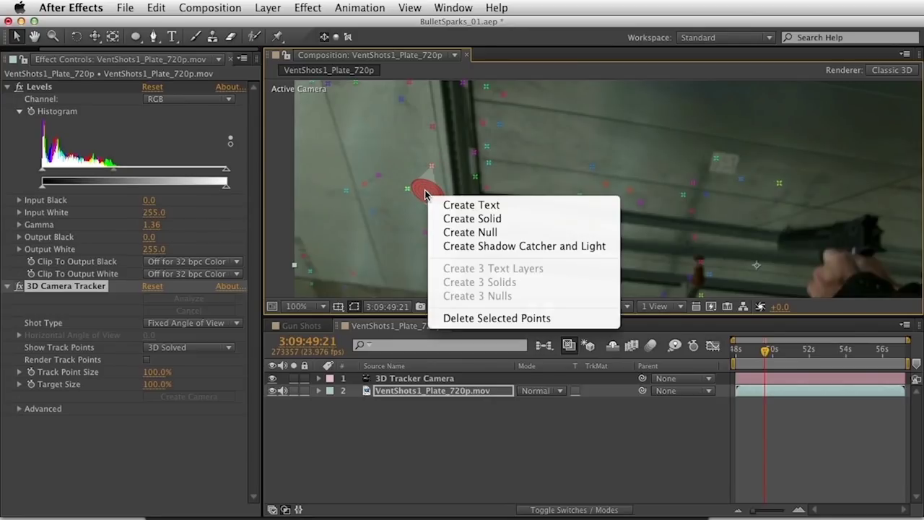
{"action": "left_click", "coordinate": [477, 233]}
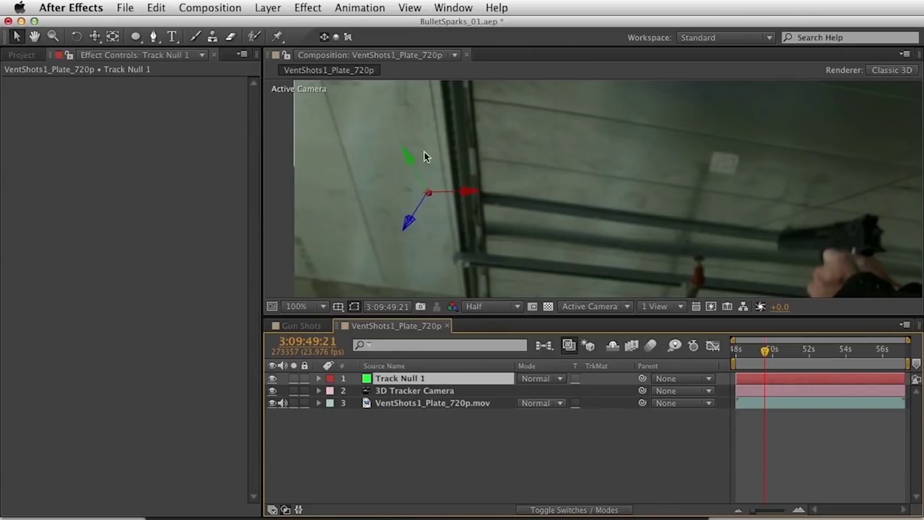
Select the plate's 3D Camera Tracker effect to display its track points again
{"action": "left_click", "coordinate": [466, 178]}
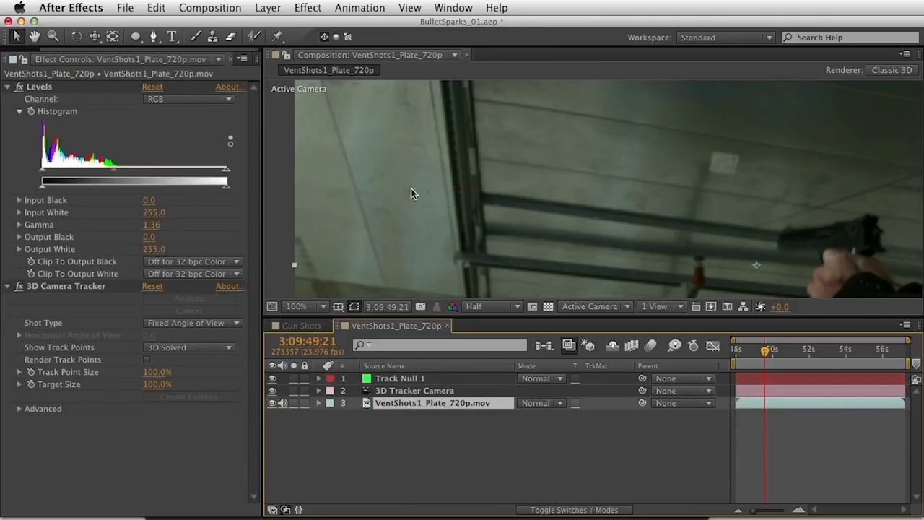
{"action": "left_click", "coordinate": [390, 394]}
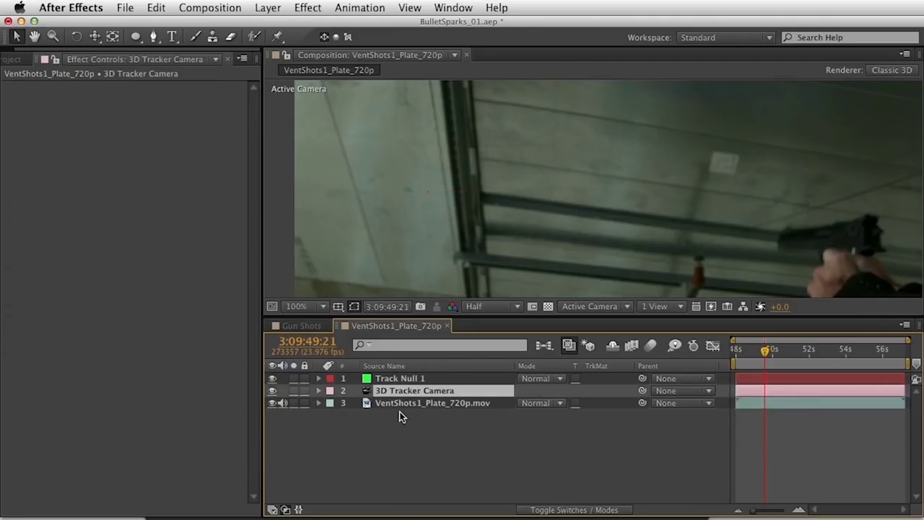
{"action": "left_click", "coordinate": [402, 406]}
{"action": "key", "text": "w"}
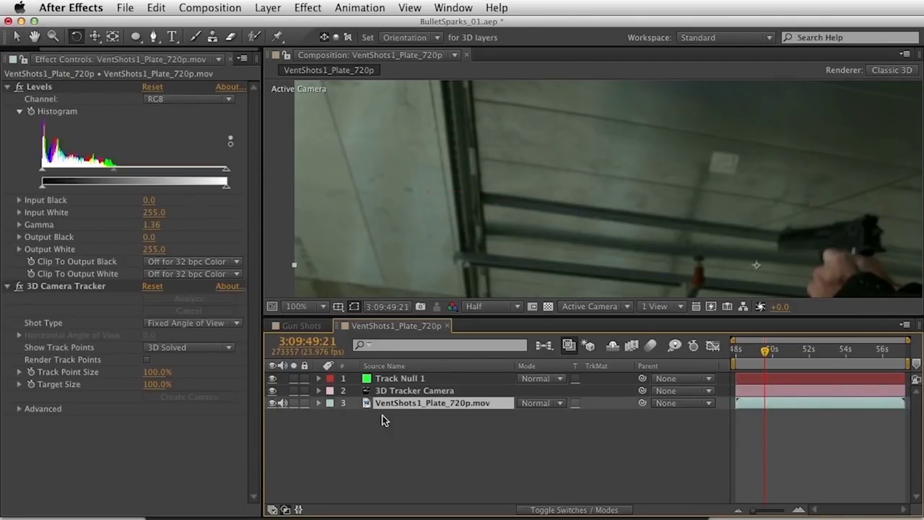
{"action": "key", "text": "e"}
{"action": "left_click", "coordinate": [384, 429]}
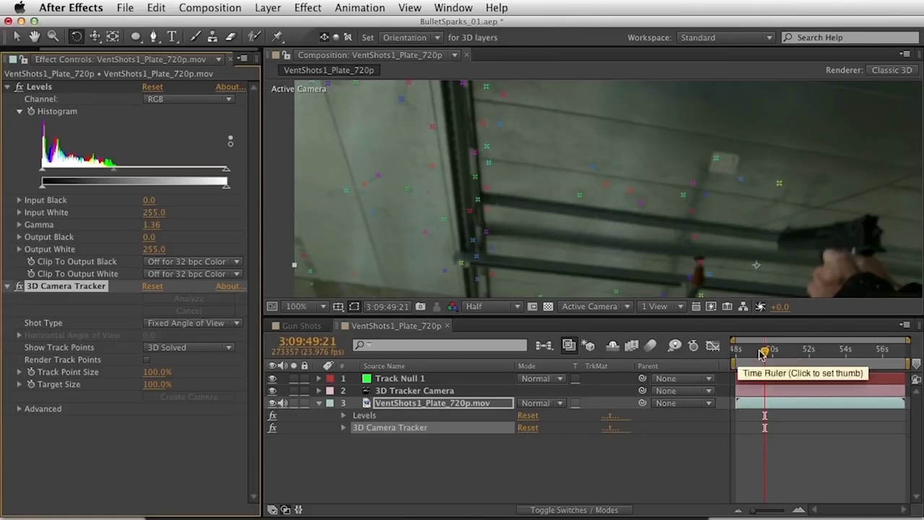
Scrub to the ceiling-beam bullet hit at 3:09:48:21 and select the track points around it
{"action": "left_click", "coordinate": [733, 350]}
{"action": "key", "text": "h"}
{"action": "key", "text": "w"}
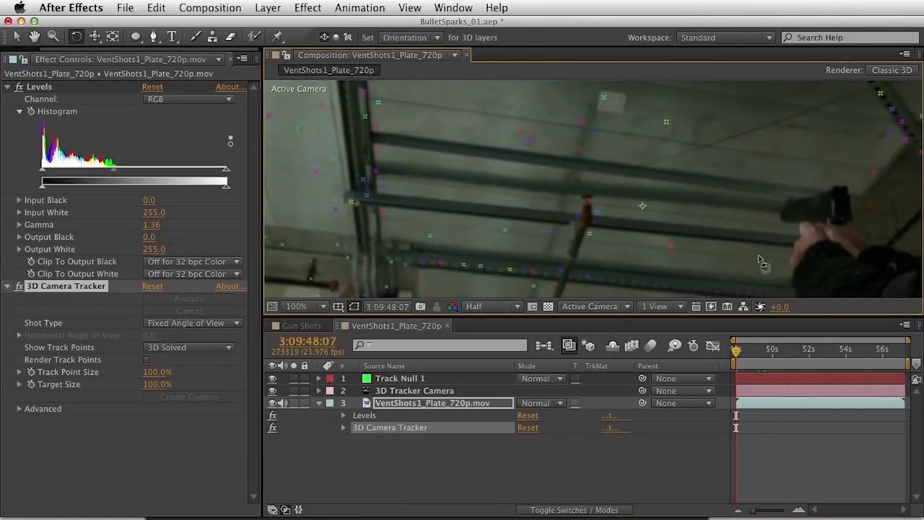
{"action": "left_click", "coordinate": [741, 354]}
{"action": "mouse_move", "coordinate": [746, 361]}
{"action": "left_mouse_down"}
{"action": "mouse_move", "coordinate": [789, 369]}
{"action": "mouse_move", "coordinate": [751, 365]}
{"action": "left_mouse_up"}
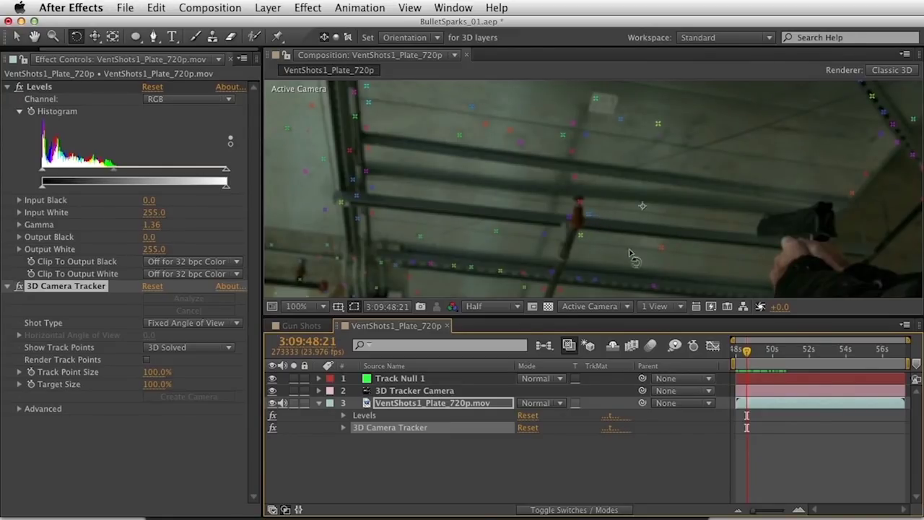
{"action": "key", "text": "v"}
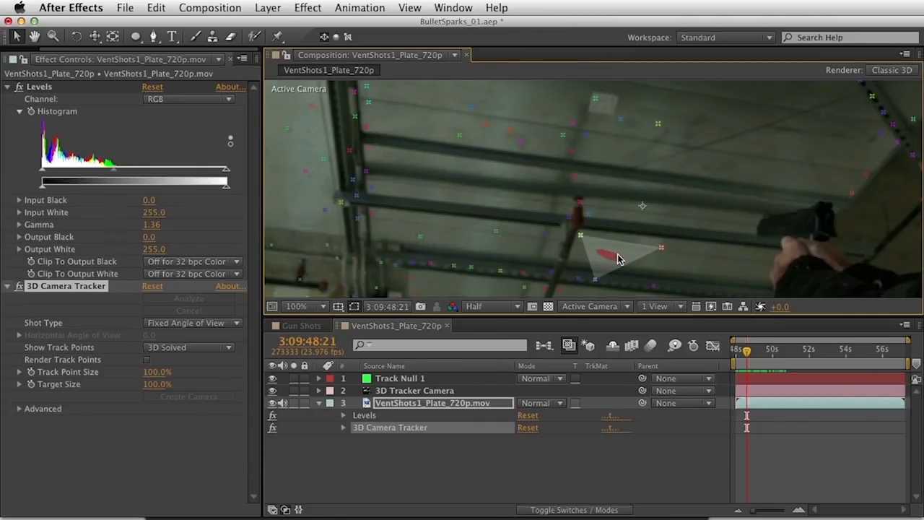
{"action": "right_click", "coordinate": [616, 258]}
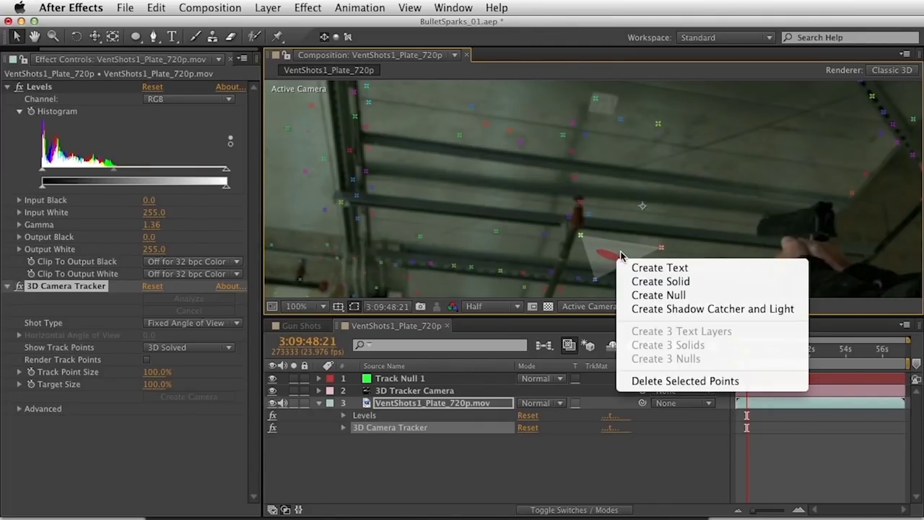
Create track nulls at the next two bullet hits and move the green null to the top
{"action": "left_click", "coordinate": [657, 294]}
{"action": "mouse_move", "coordinate": [747, 359]}
{"action": "left_mouse_down"}
{"action": "mouse_move", "coordinate": [755, 359]}
{"action": "mouse_move", "coordinate": [733, 358]}
{"action": "mouse_move", "coordinate": [743, 359]}
{"action": "left_mouse_up"}
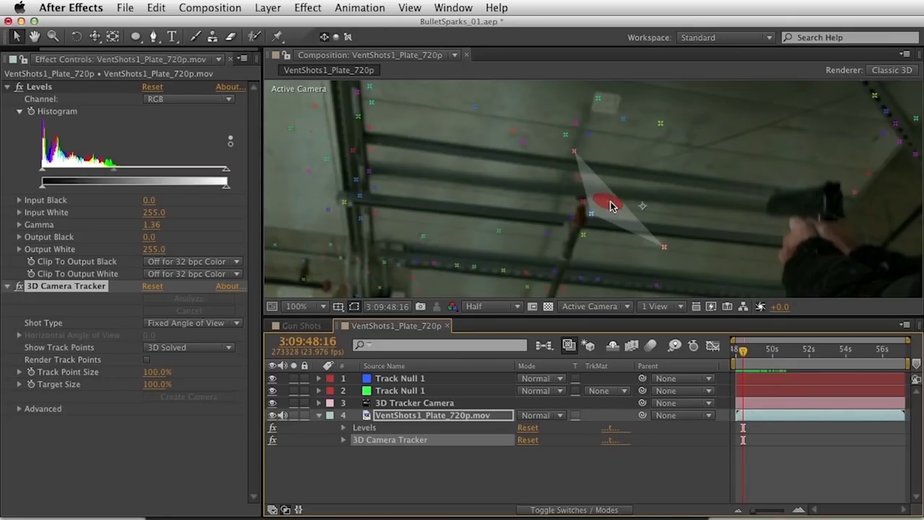
{"action": "right_click", "coordinate": [611, 207]}
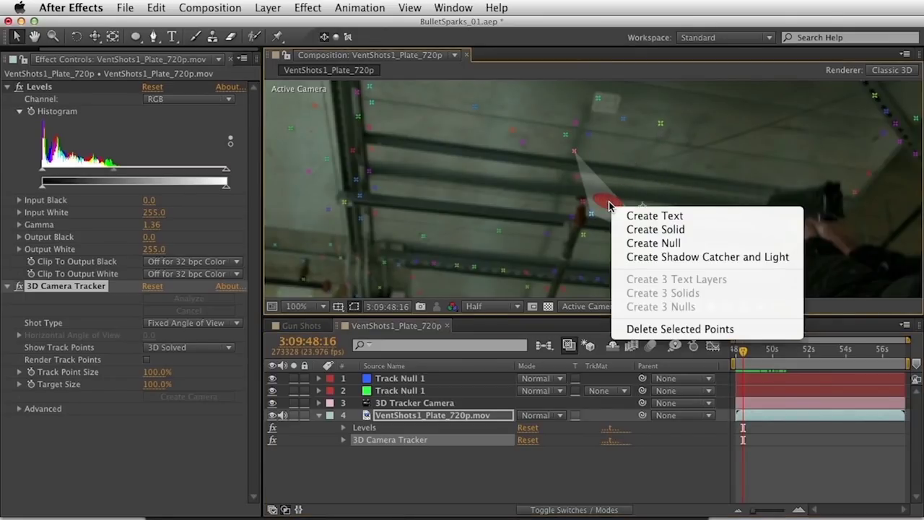
{"action": "left_click", "coordinate": [656, 244]}
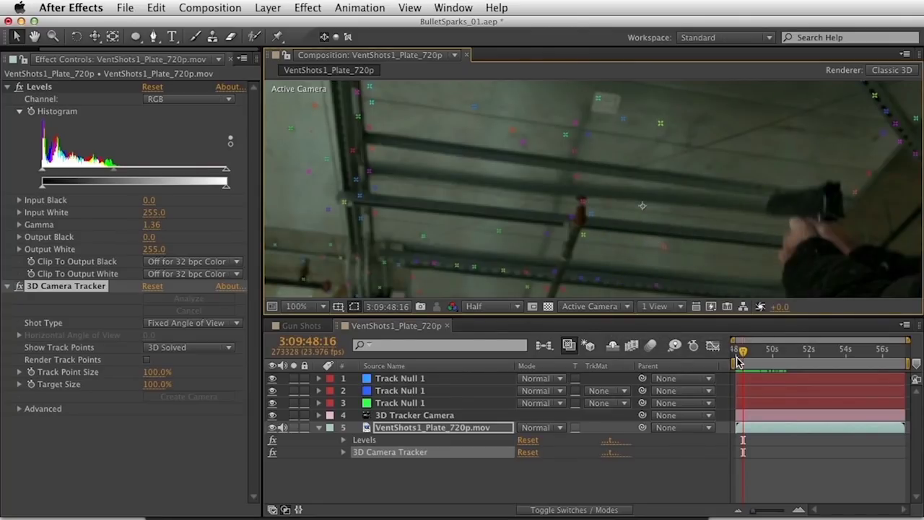
{"action": "left_click", "coordinate": [424, 380]}
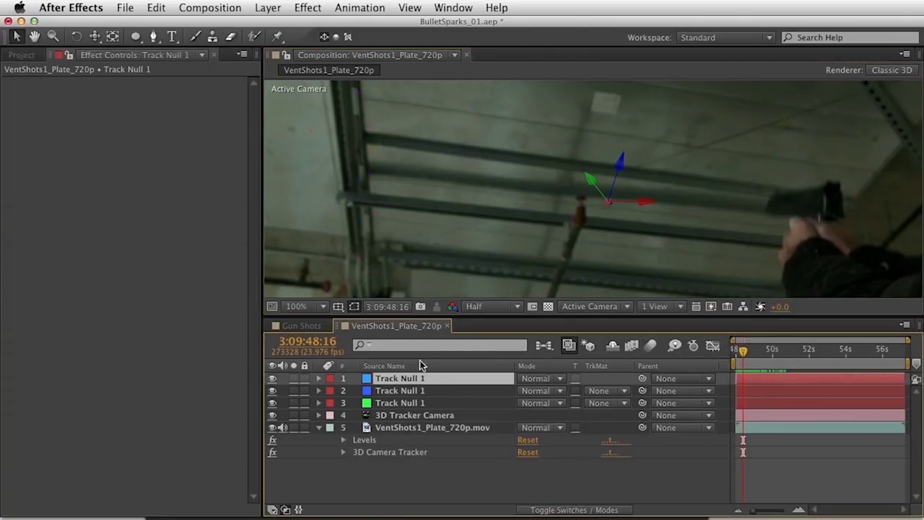
{"action": "left_click", "coordinate": [394, 392]}
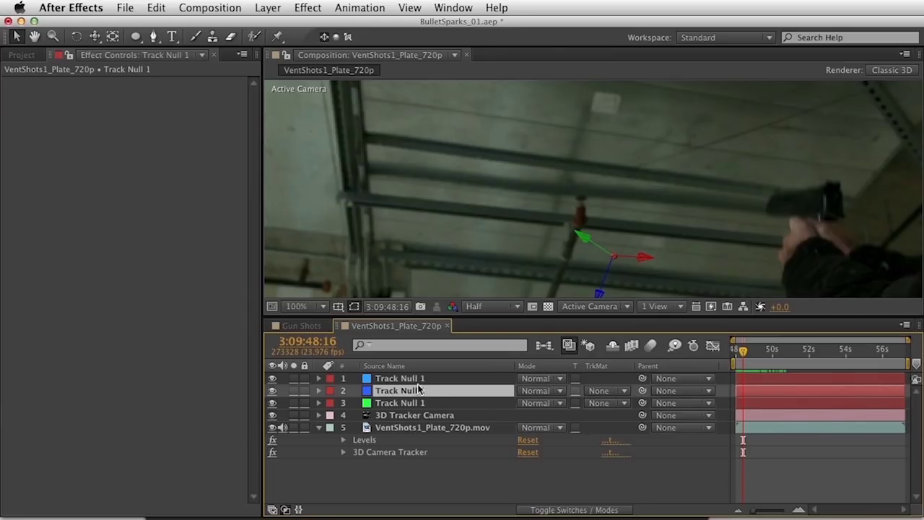
{"action": "left_click", "coordinate": [755, 378]}
{"action": "left_click", "coordinate": [760, 390]}
{"action": "left_click", "coordinate": [779, 378]}
{"action": "left_click", "coordinate": [756, 392]}
{"action": "left_click_drag", "start_coordinate": [427, 403], "coordinate": [530, 376]}
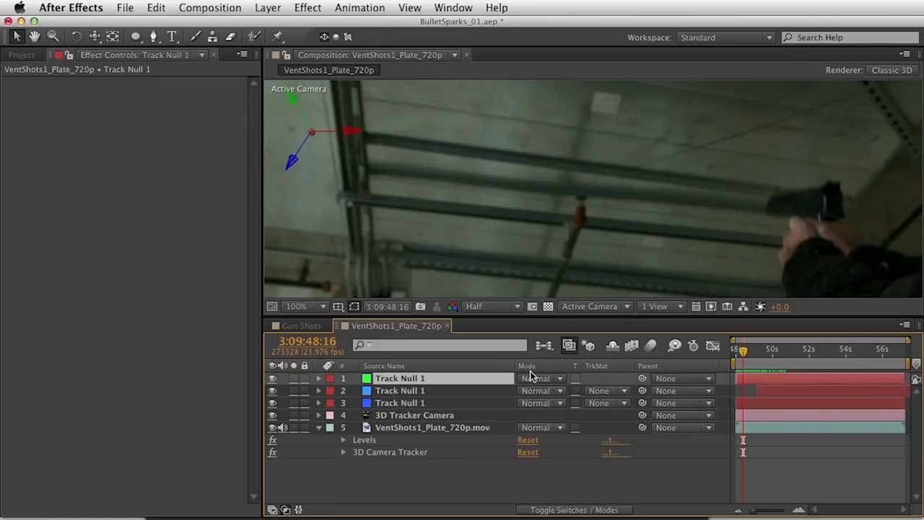
Add a null at the following bullet hit and bring it to the top of the stack
{"action": "mouse_move", "coordinate": [743, 352]}
{"action": "left_mouse_down"}
{"action": "mouse_move", "coordinate": [765, 364]}
{"action": "mouse_move", "coordinate": [744, 357]}
{"action": "mouse_move", "coordinate": [757, 361]}
{"action": "left_mouse_up"}
{"action": "left_click", "coordinate": [770, 391]}
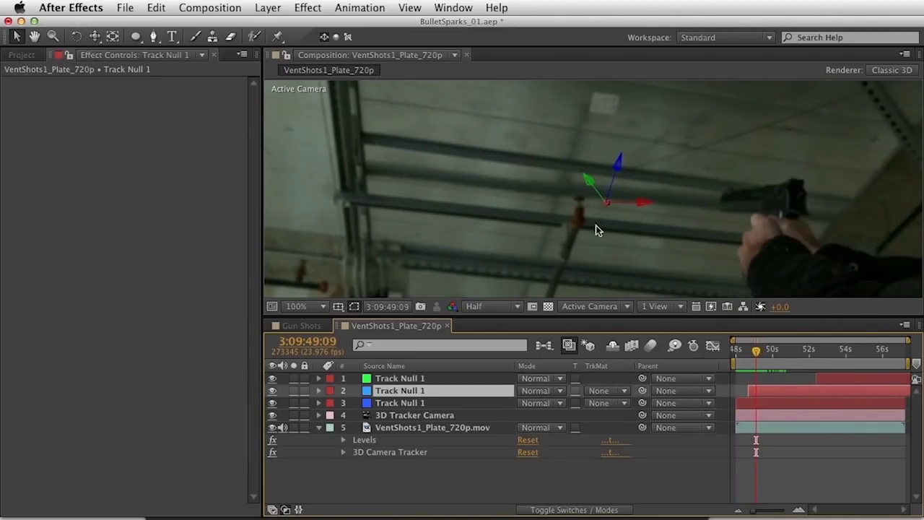
{"action": "left_click", "coordinate": [385, 452]}
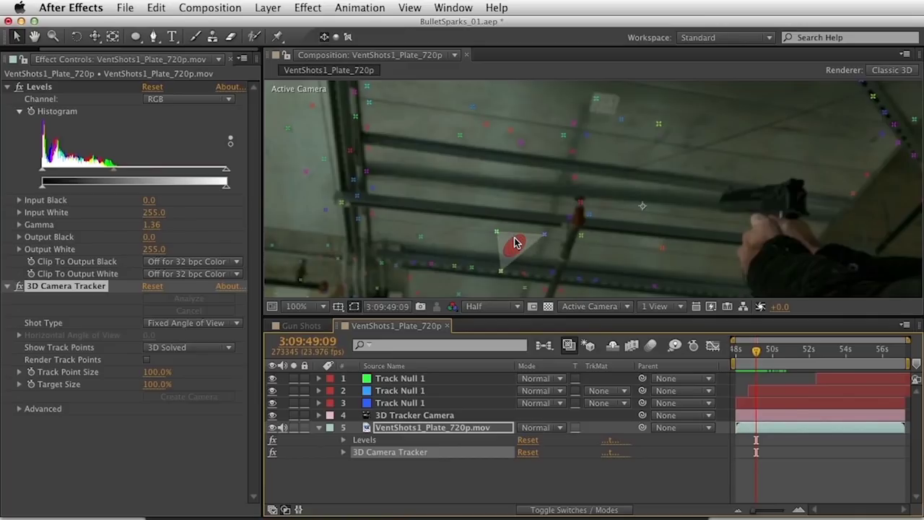
{"action": "right_click", "coordinate": [526, 185]}
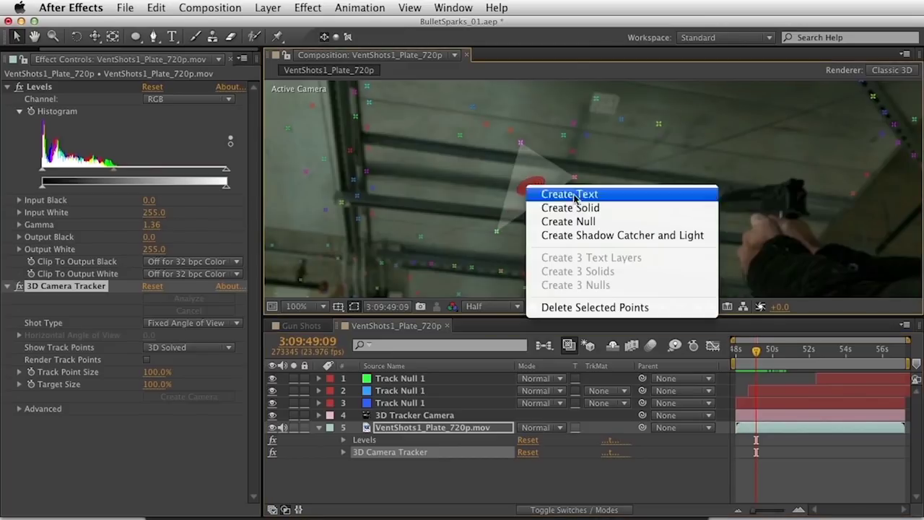
{"action": "left_click", "coordinate": [571, 221]}
{"action": "left_click", "coordinate": [785, 380]}
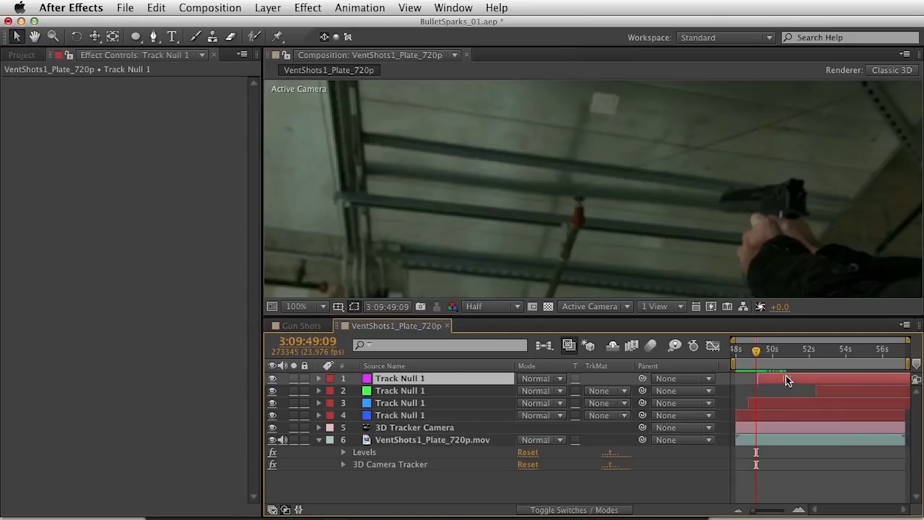
{"action": "left_click", "coordinate": [396, 391]}
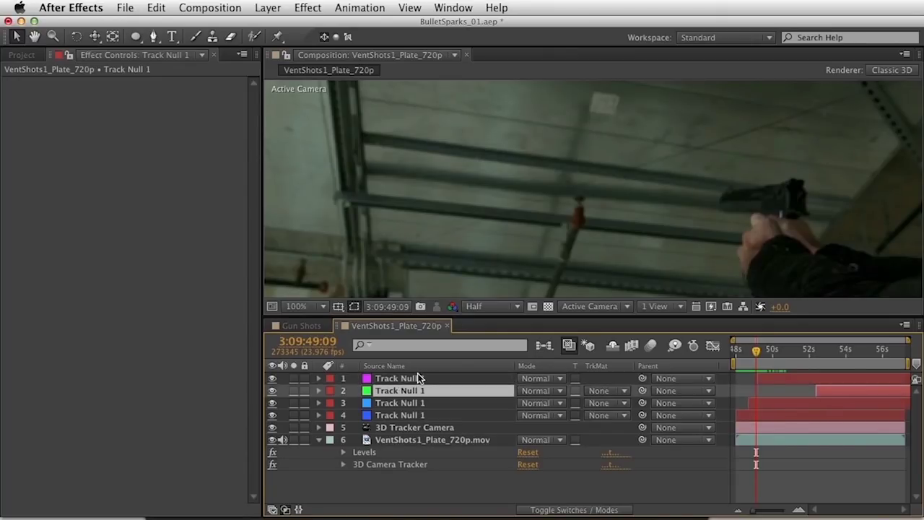
{"action": "key", "text": "super+bracketright"}
Add a fifth null at the last ceiling bullet hit and move it to the top
{"action": "left_click_drag", "start_coordinate": [757, 351], "coordinate": [764, 359]}
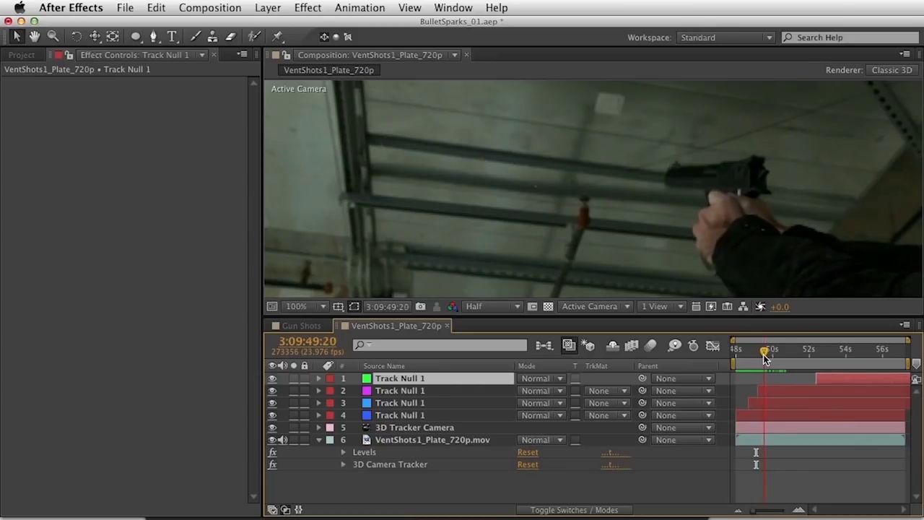
{"action": "left_click_drag", "start_coordinate": [649, 182], "coordinate": [700, 185]}
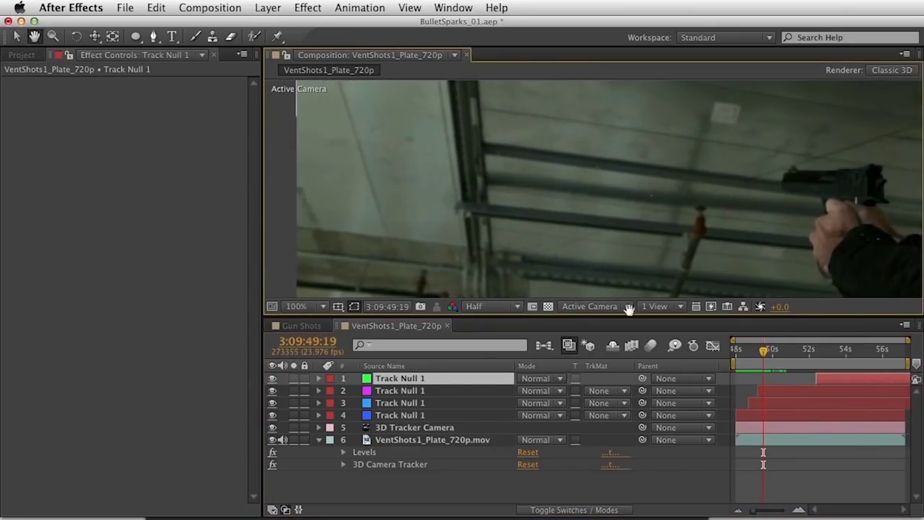
{"action": "left_click", "coordinate": [403, 465]}
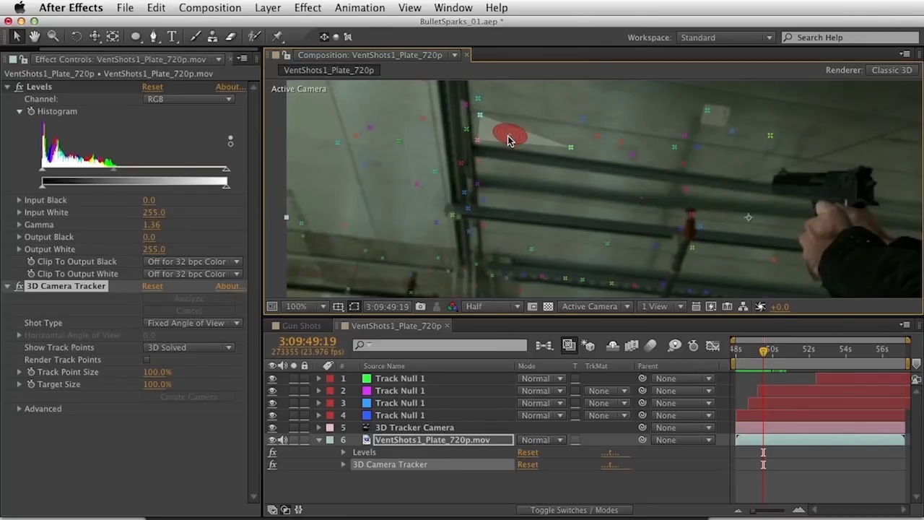
{"action": "right_click", "coordinate": [508, 139]}
{"action": "left_click", "coordinate": [585, 176]}
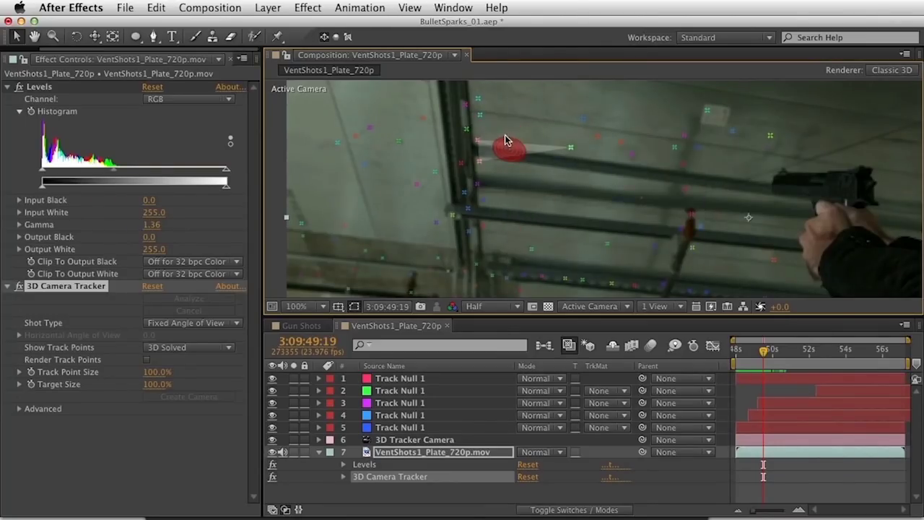
{"action": "left_click", "coordinate": [783, 381]}
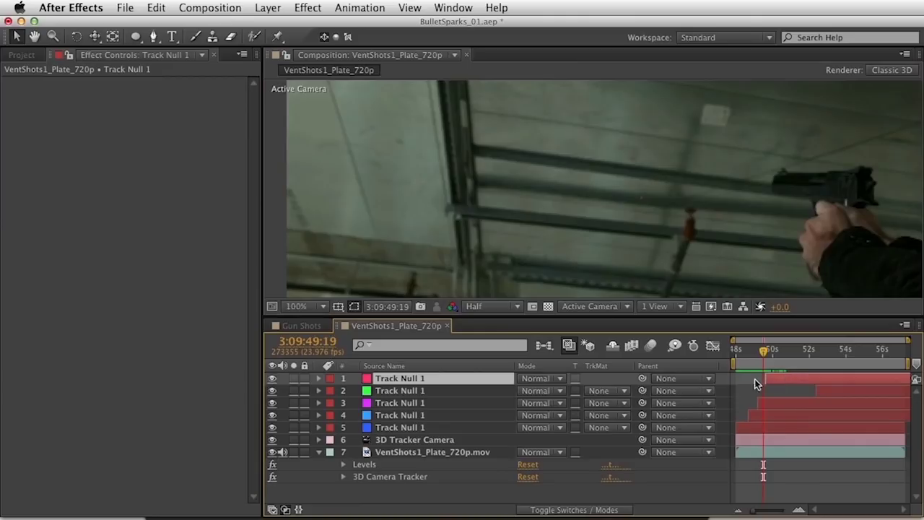
{"action": "left_click_drag", "start_coordinate": [417, 394], "coordinate": [427, 384]}
Trim the top track null's in-point to its bullet-hit frame and check the staggered starts
{"action": "mouse_move", "coordinate": [767, 363]}
{"action": "left_mouse_down"}
{"action": "mouse_move", "coordinate": [785, 359]}
{"action": "mouse_move", "coordinate": [776, 359]}
{"action": "left_mouse_up"}
{"action": "left_click_drag", "start_coordinate": [817, 380], "coordinate": [790, 383]}
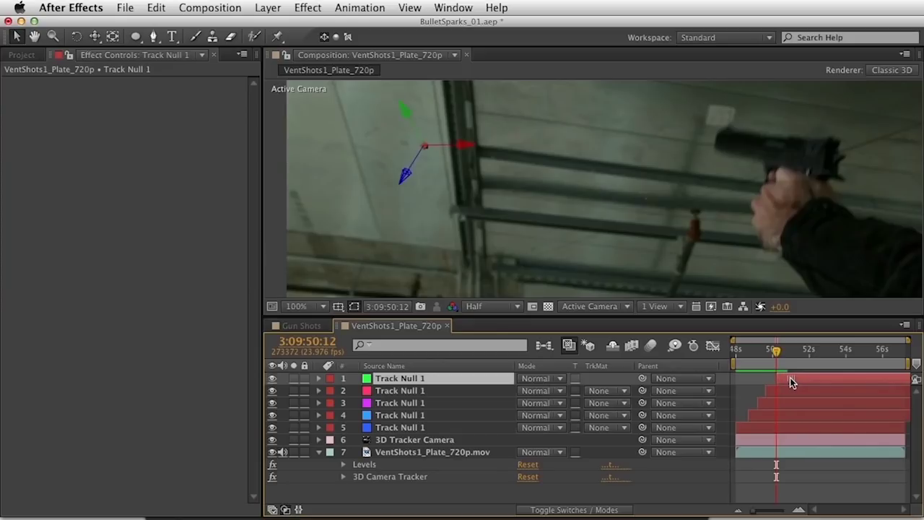
{"action": "mouse_move", "coordinate": [751, 356]}
{"action": "left_mouse_down"}
{"action": "mouse_move", "coordinate": [784, 361]}
{"action": "mouse_move", "coordinate": [751, 359]}
{"action": "left_mouse_up"}
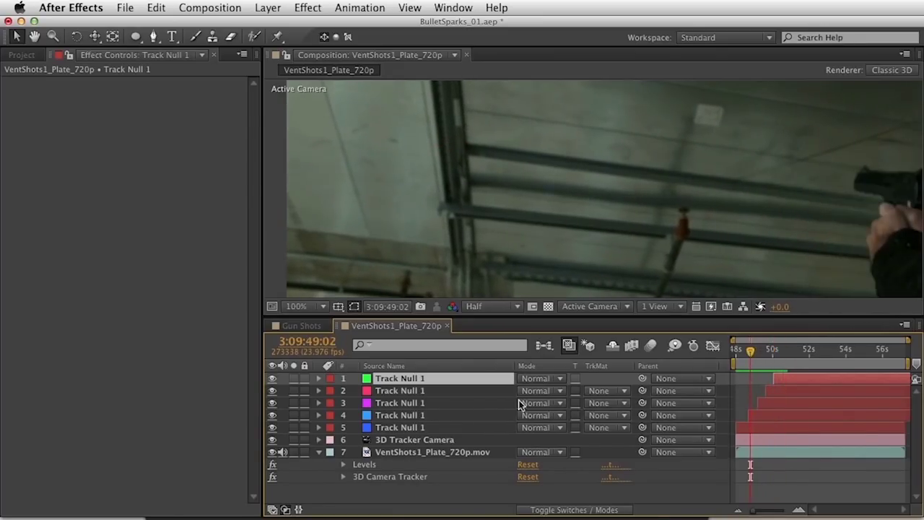
{"action": "left_click", "coordinate": [428, 431]}
{"action": "left_click", "coordinate": [435, 382], "text": "shift"}
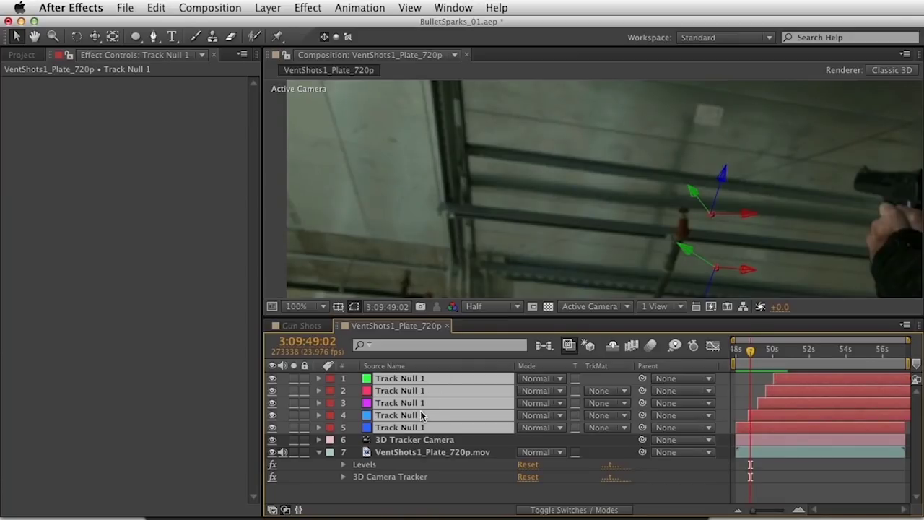
Return to the shot's first frame and set the viewer to 50% magnification
{"action": "left_click", "coordinate": [733, 348]}
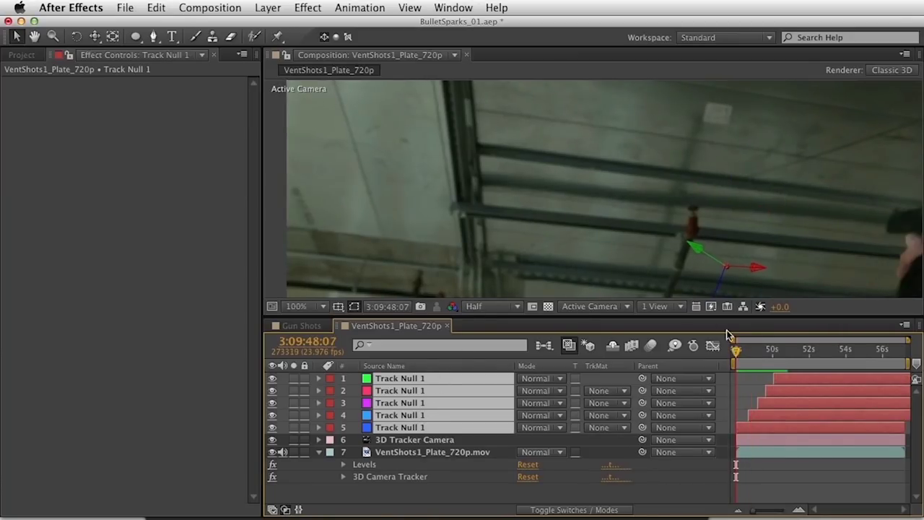
{"action": "key", "text": "h"}
{"action": "key", "text": "v"}
{"action": "key", "text": "comma"}
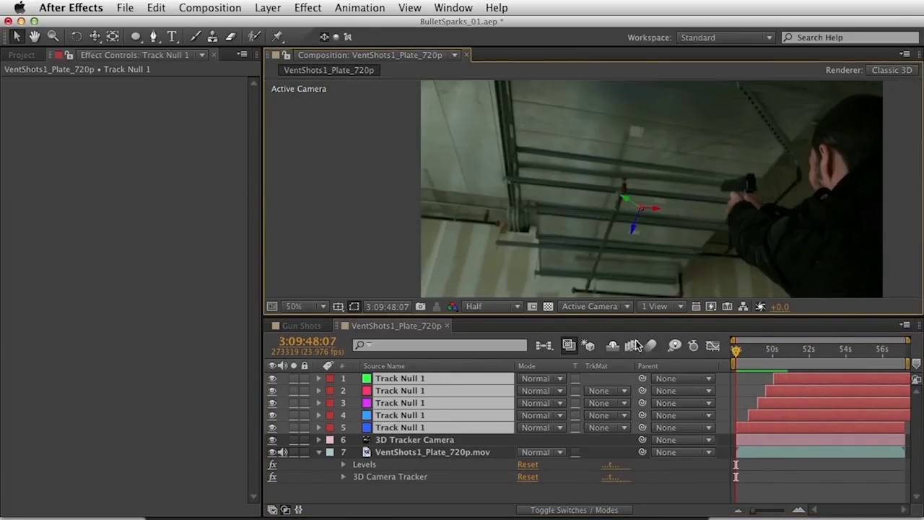
{"action": "left_click", "coordinate": [754, 377]}
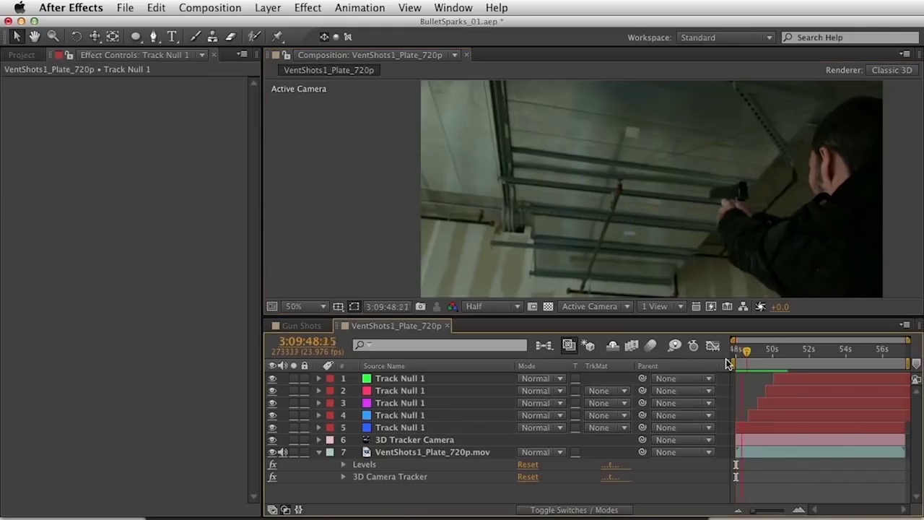
{"action": "left_click", "coordinate": [398, 380]}
{"action": "left_click", "coordinate": [431, 425], "text": "shift"}
{"action": "key", "text": "space"}
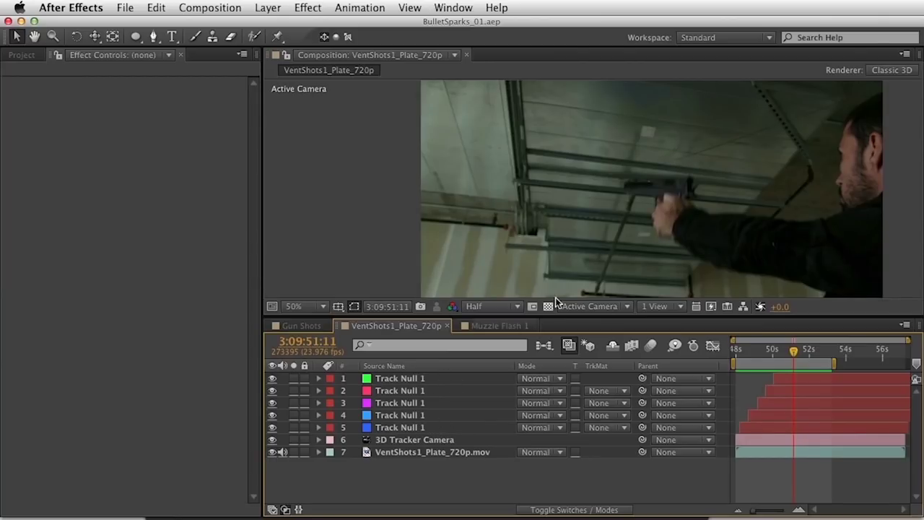
{"action": "left_click", "coordinate": [397, 379]}
{"action": "left_click", "coordinate": [412, 427], "text": "shift"}
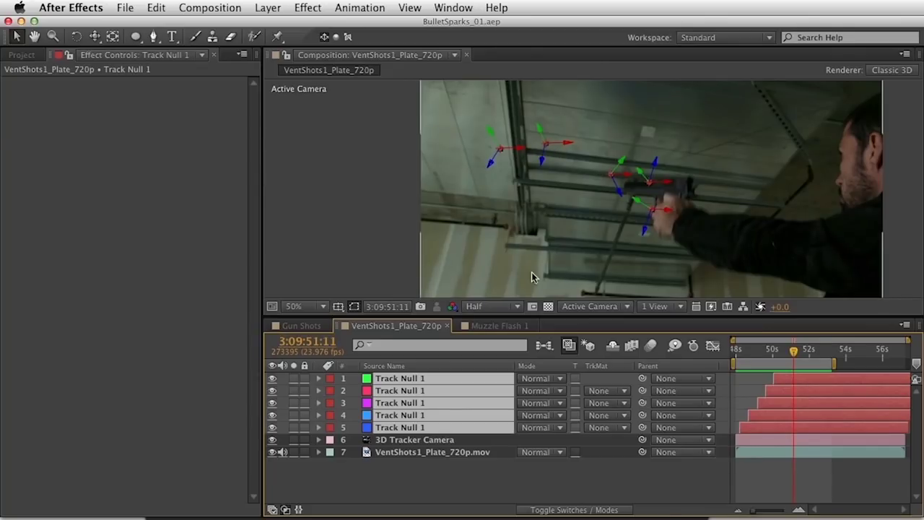
{"action": "left_click", "coordinate": [423, 493]}
{"action": "key", "text": "w"}
{"action": "key", "text": "Page_Up"}
{"action": "key", "text": "Page_Up"}
{"action": "key", "text": "Page_Up"}
{"action": "key", "text": "Page_Up"}
{"action": "key", "text": "Page_Up"}
{"action": "key", "text": "Page_Up"}
{"action": "key", "text": "Page_Up"}
{"action": "key", "text": "Page_Up"}
{"action": "key", "text": "Page_Up"}
{"action": "key", "text": "Page_Up"}
{"action": "key", "text": "Page_Up"}
{"action": "key", "text": "Page_Up"}
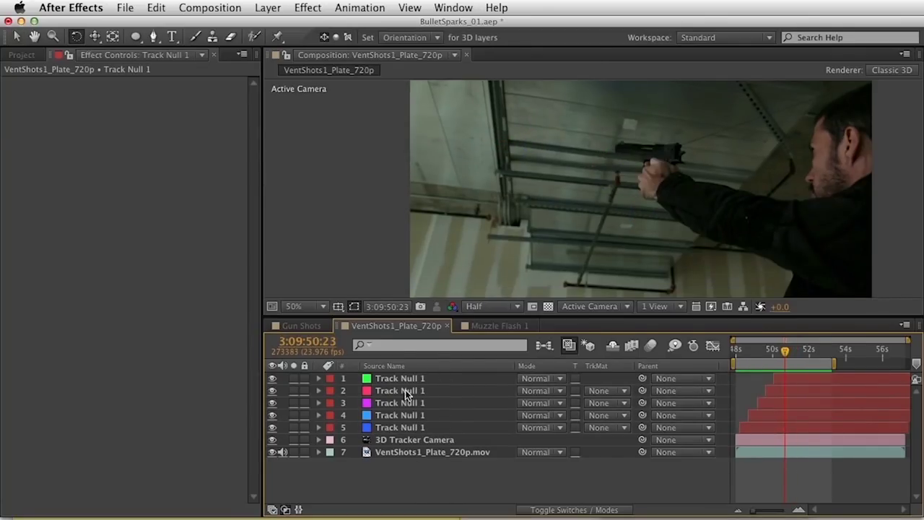
{"action": "left_click", "coordinate": [280, 7]}
Create a new Spot light layer named Emitter
{"action": "mouse_move", "coordinate": [278, 25]}
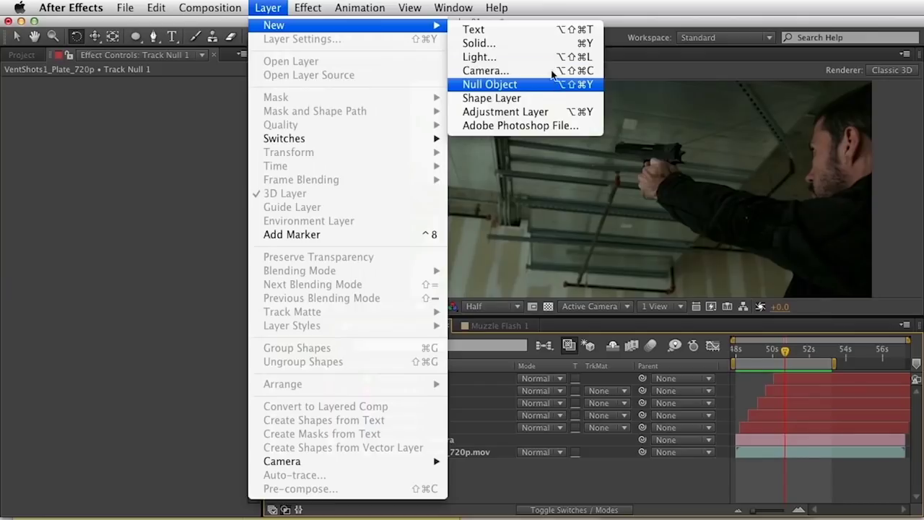
{"action": "key", "text": "Return"}
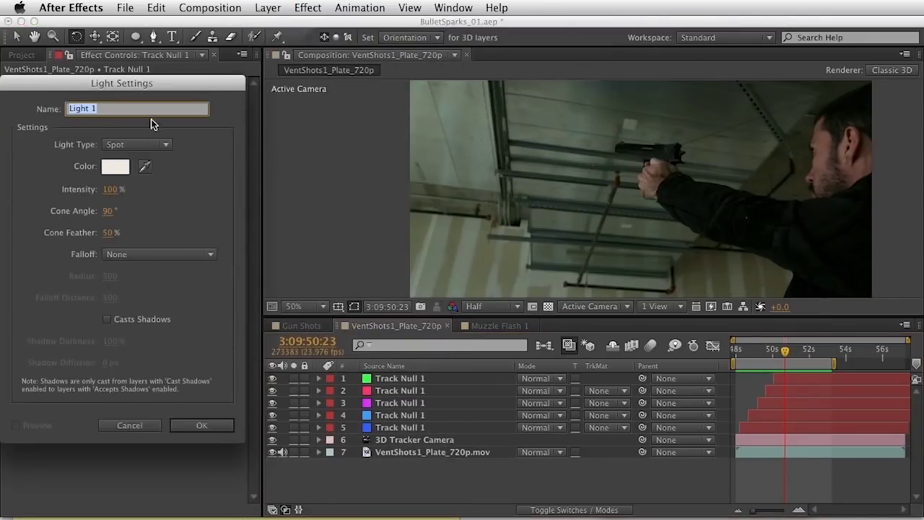
{"action": "type", "text": "Emitter"}
{"action": "left_click", "coordinate": [144, 145]}
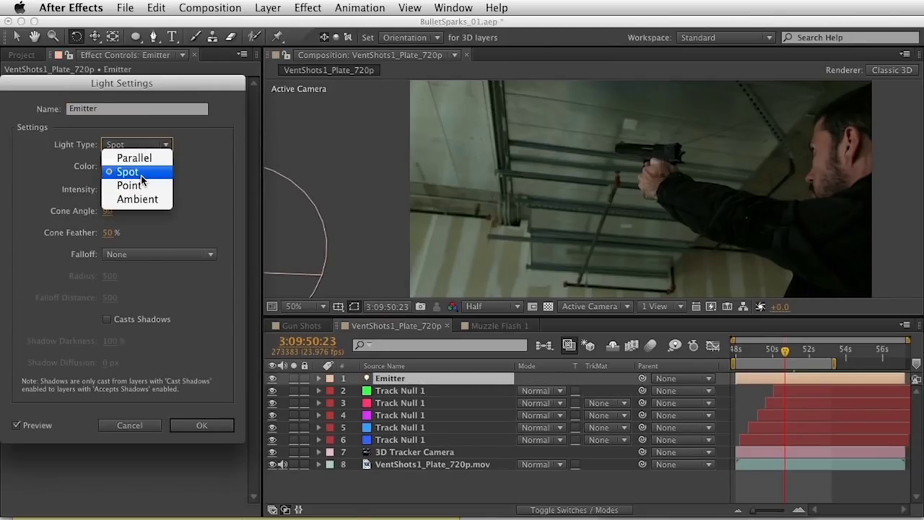
{"action": "left_click", "coordinate": [139, 174]}
{"action": "left_click", "coordinate": [196, 426]}
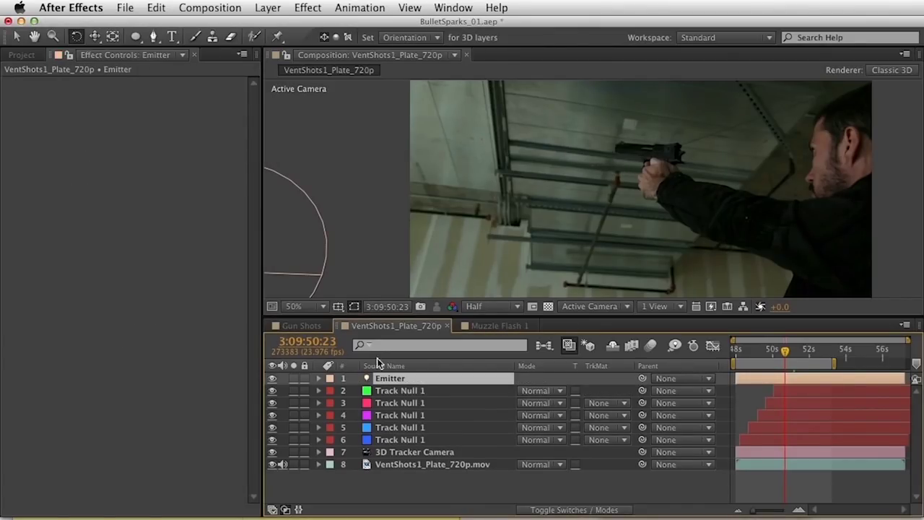
Parent Emitter to the bottom Track Null 1 (layer 6) and confirm Position 0,0,0
{"action": "left_click", "coordinate": [431, 441]}
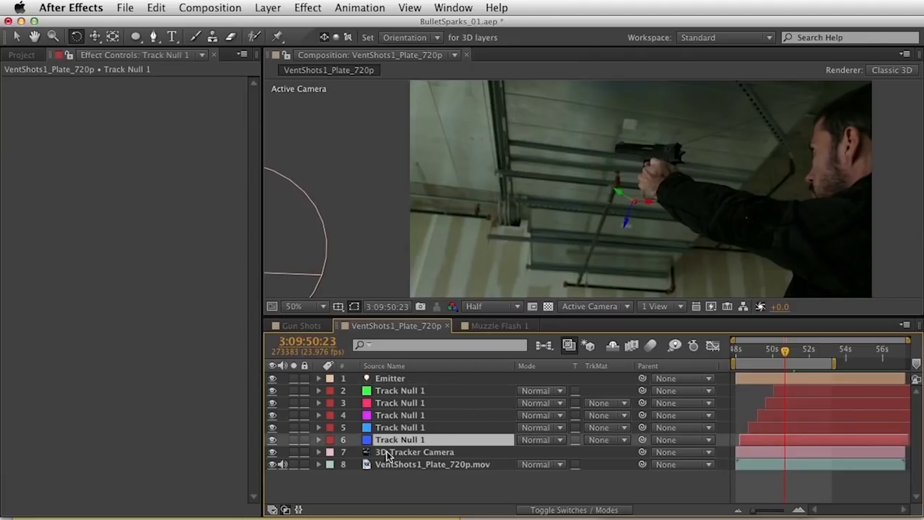
{"action": "key", "text": "KP_1"}
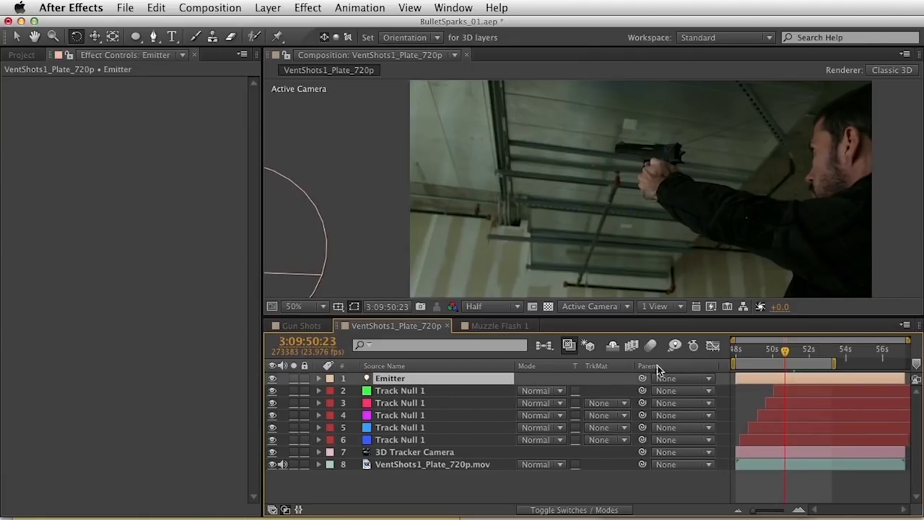
{"action": "left_click_drag", "start_coordinate": [642, 380], "coordinate": [415, 442]}
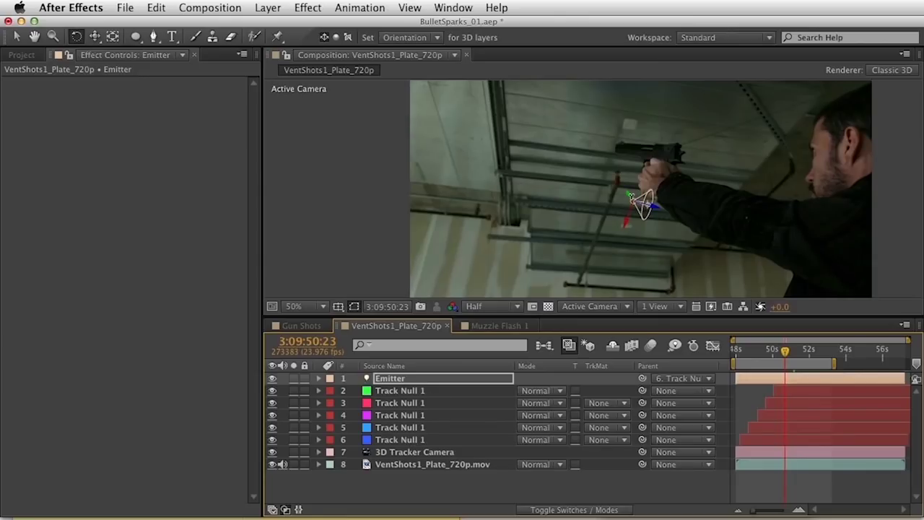
{"action": "key", "text": "p"}
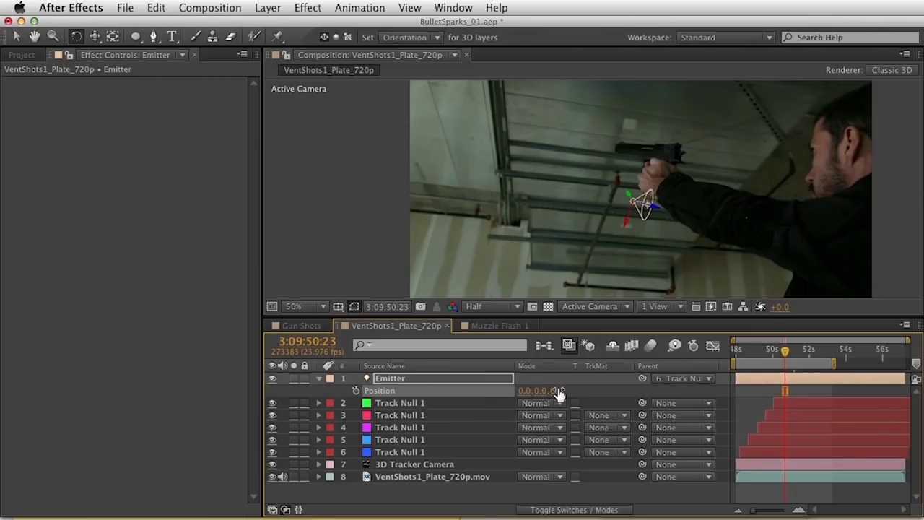
{"action": "left_click", "coordinate": [448, 383]}
{"action": "key", "text": "p"}
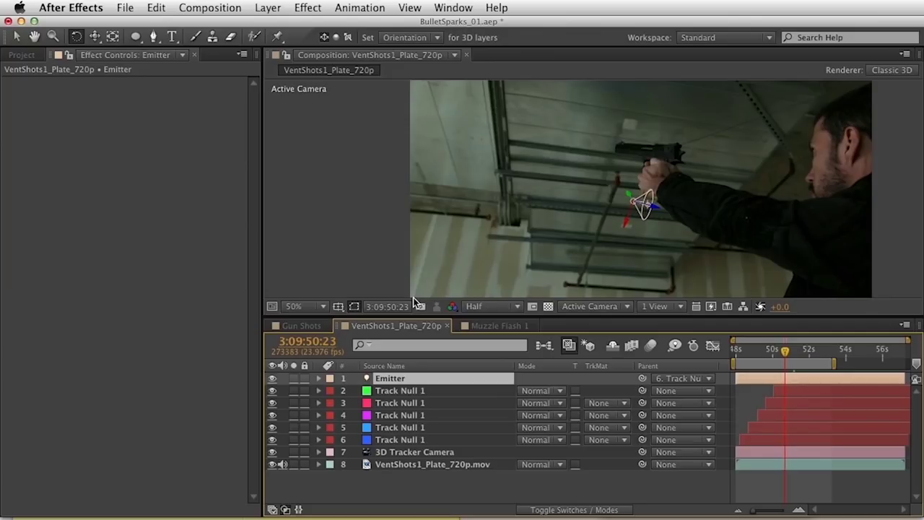
Turn the Emitter light's Auto-Orient setting Off
{"action": "key", "text": "super+alt+o"}
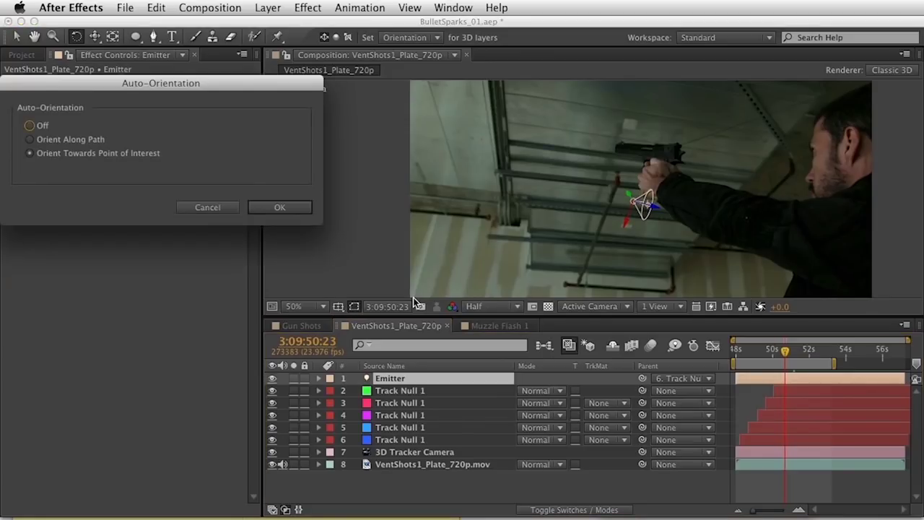
{"action": "left_click_drag", "start_coordinate": [168, 88], "coordinate": [323, 83]}
{"action": "left_click", "coordinate": [184, 121]}
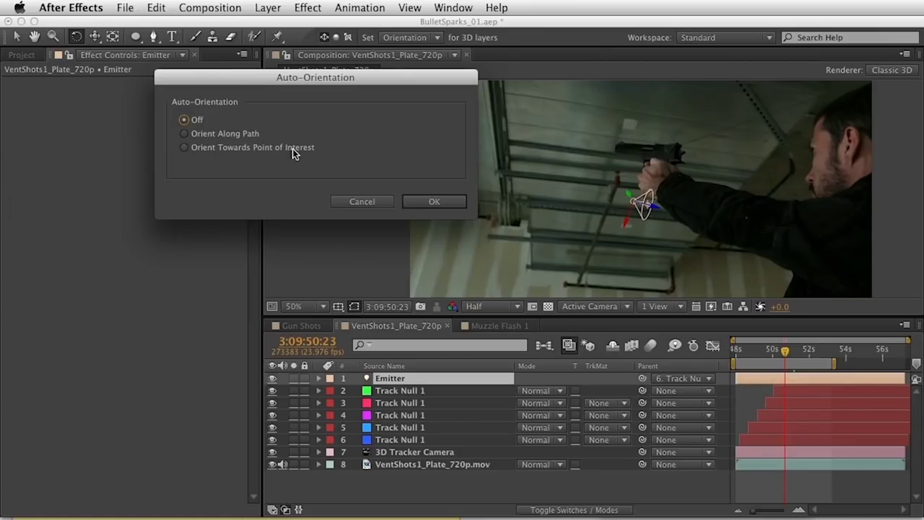
{"action": "left_click", "coordinate": [440, 201]}
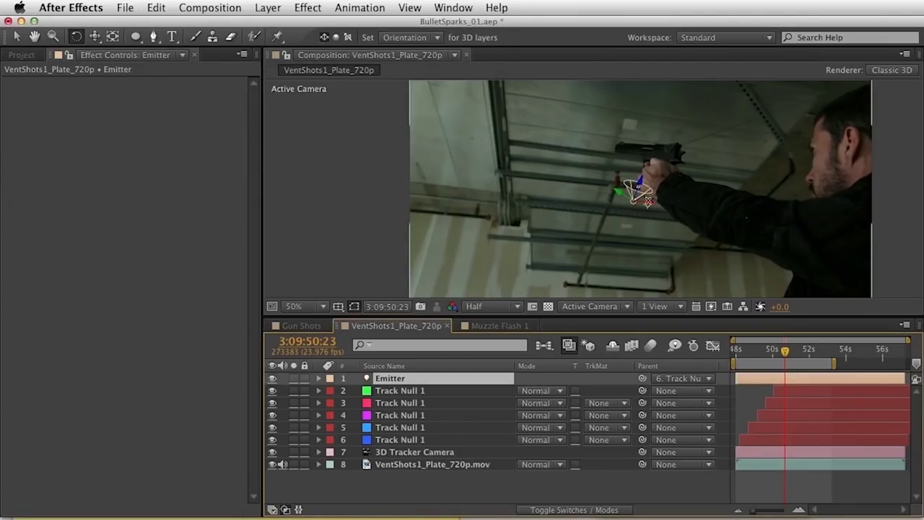
Rotate Emitter to aim the sparks, place it below its null, and start it slightly later
{"action": "left_click_drag", "start_coordinate": [648, 203], "coordinate": [675, 262]}
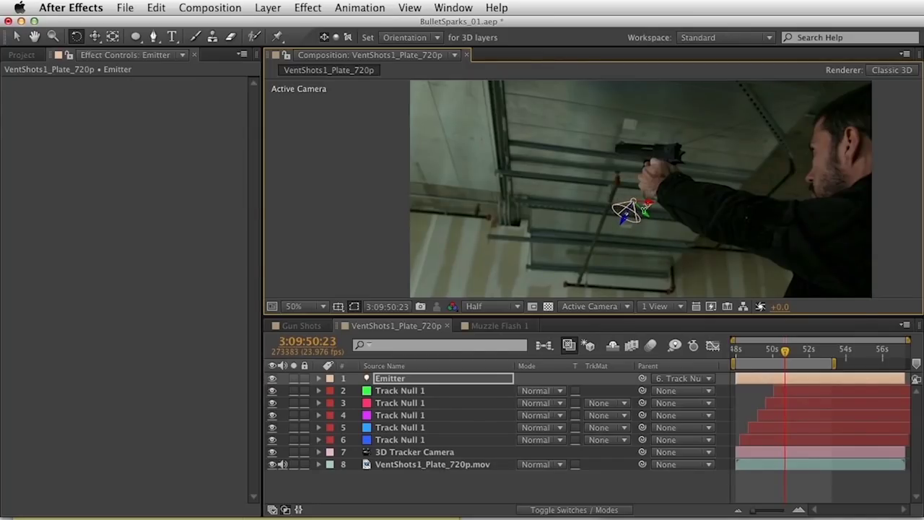
{"action": "left_click_drag", "start_coordinate": [647, 204], "coordinate": [652, 208]}
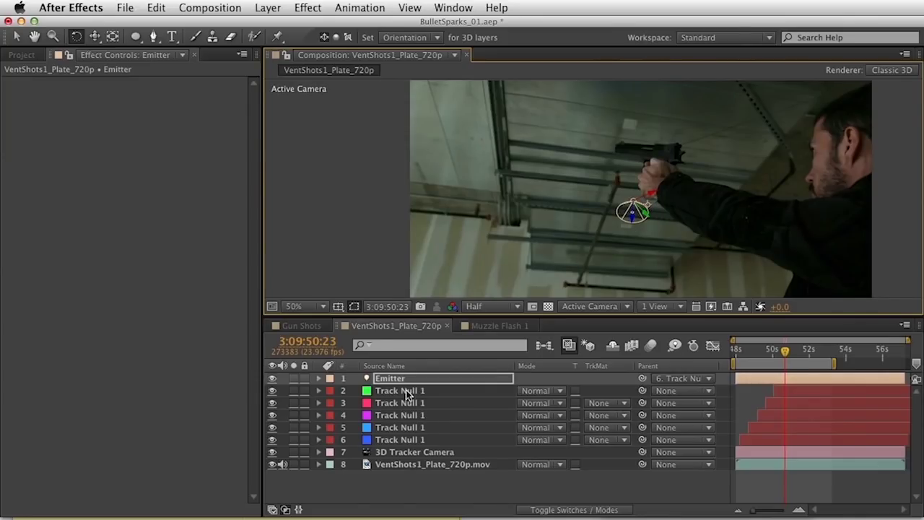
{"action": "left_click_drag", "start_coordinate": [416, 382], "coordinate": [436, 446]}
{"action": "left_click_drag", "start_coordinate": [756, 437], "coordinate": [760, 443]}
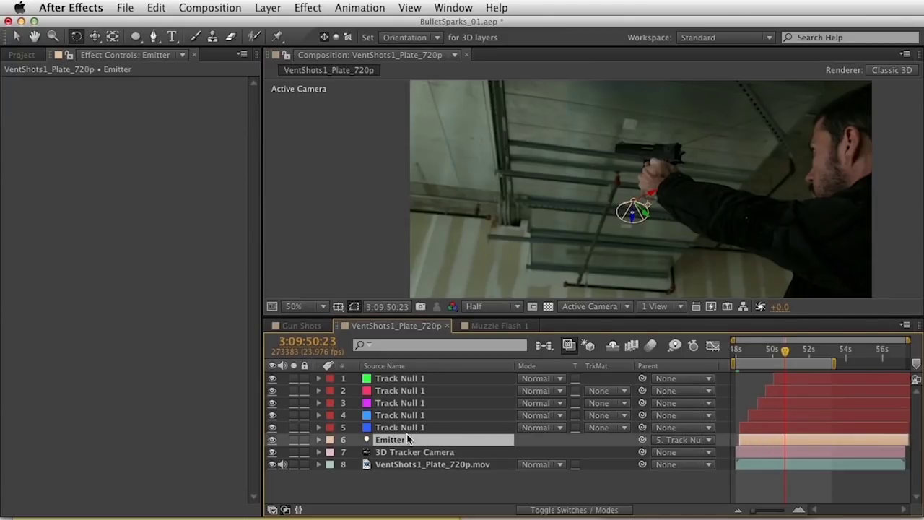
Duplicate Emitter as Emitter 2, place it above the next null, delay it, and parent it there
{"action": "key", "text": "super+d"}
{"action": "left_click_drag", "start_coordinate": [402, 439], "coordinate": [403, 428]}
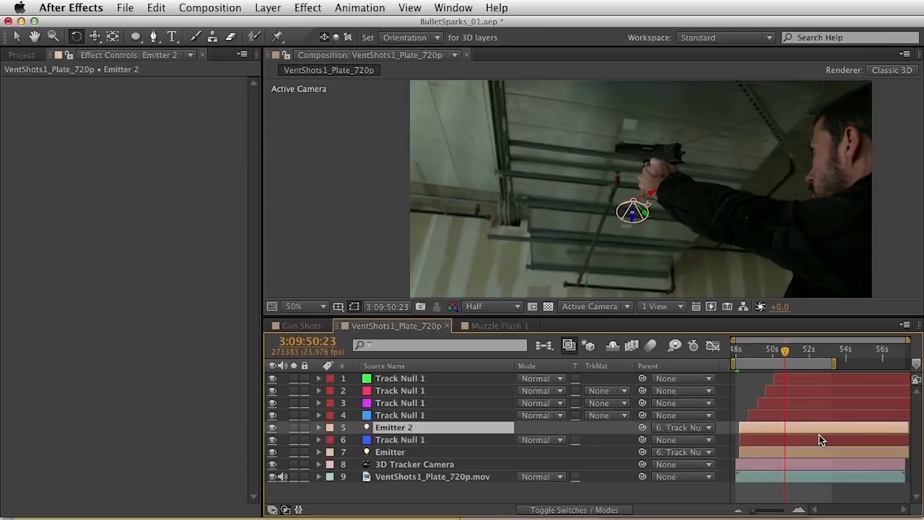
{"action": "left_click_drag", "start_coordinate": [761, 429], "coordinate": [764, 428]}
{"action": "key", "text": "super+d"}
{"action": "left_click", "coordinate": [611, 462]}
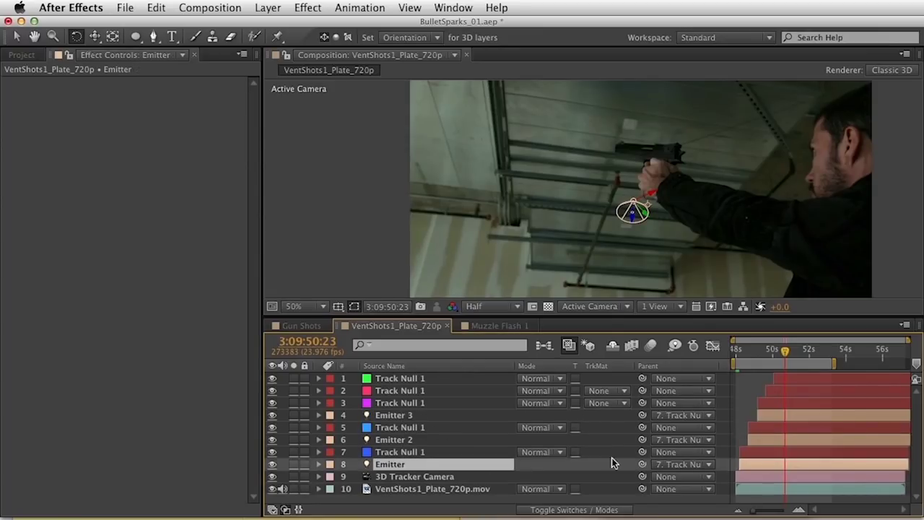
{"action": "left_click", "coordinate": [394, 454]}
{"action": "left_click", "coordinate": [397, 441]}
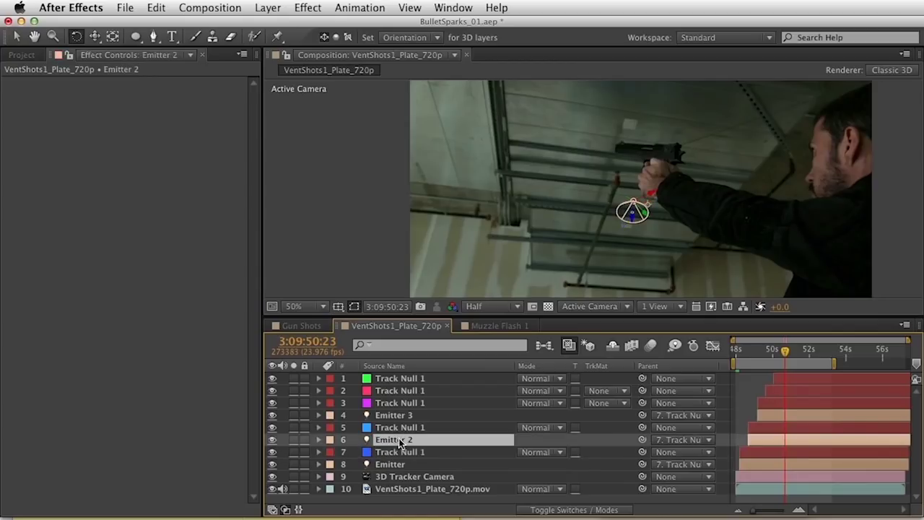
{"action": "left_click_drag", "start_coordinate": [645, 442], "coordinate": [418, 426]}
Rename the nulls above Track Null 1 to Track Null 2, 3, 4 and 5
{"action": "left_click", "coordinate": [421, 451]}
{"action": "left_click", "coordinate": [463, 366]}
{"action": "key", "text": "Return"}
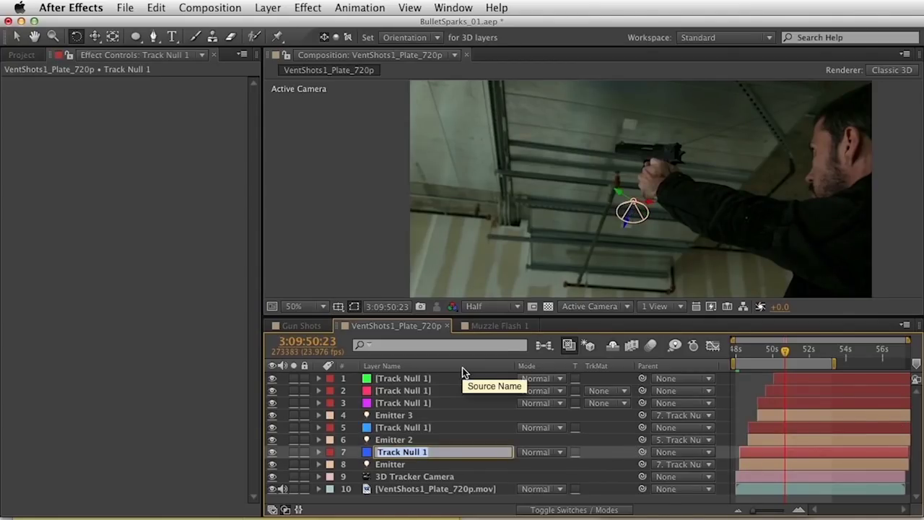
{"action": "key", "text": "Return"}
{"action": "key", "text": "ctrl+Up"}
{"action": "key", "text": "ctrl+Up"}
{"action": "key", "text": "Return"}
{"action": "type", "text": "Track Null 2"}
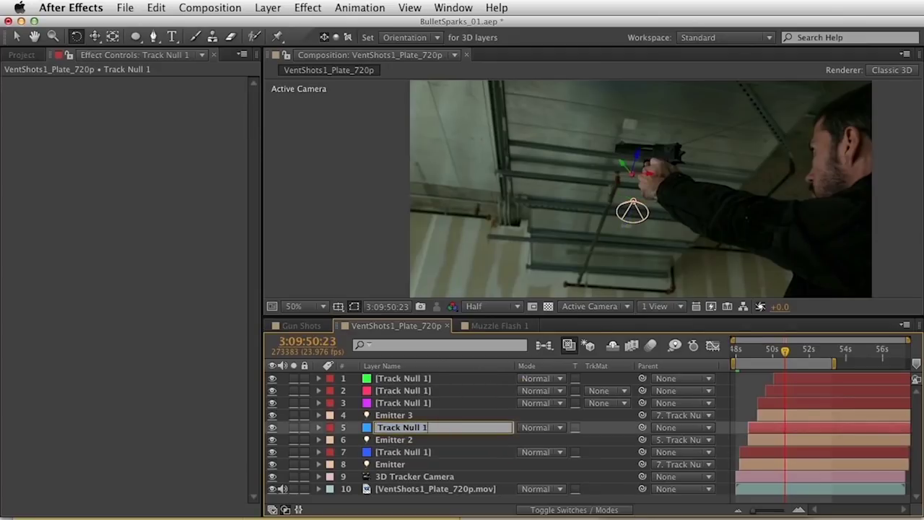
{"action": "key", "text": "Return"}
{"action": "key", "text": "ctrl+Up"}
{"action": "key", "text": "ctrl+Up"}
{"action": "key", "text": "Return"}
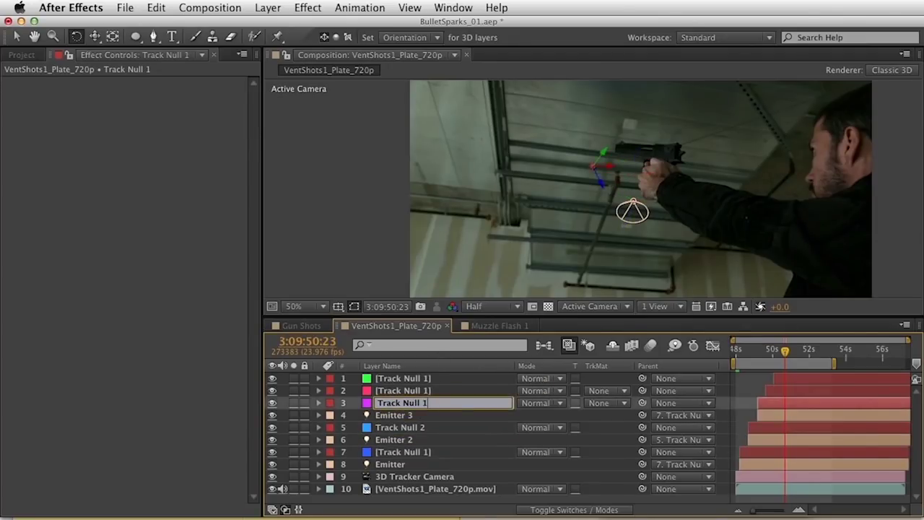
{"action": "type", "text": "Track Null 3"}
{"action": "key", "text": "Return"}
{"action": "key", "text": "ctrl+Up"}
{"action": "key", "text": "Return"}
{"action": "type", "text": "Track Null 4"}
{"action": "key", "text": "Return"}
{"action": "key", "text": "ctrl+Up"}
{"action": "key", "text": "Return"}
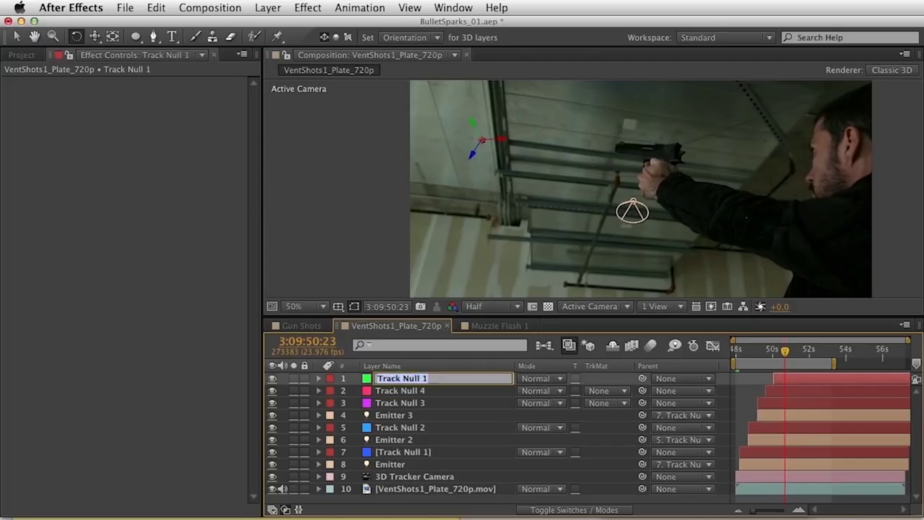
{"action": "type", "text": "Track Null 45"}
{"action": "key", "text": "Return"}
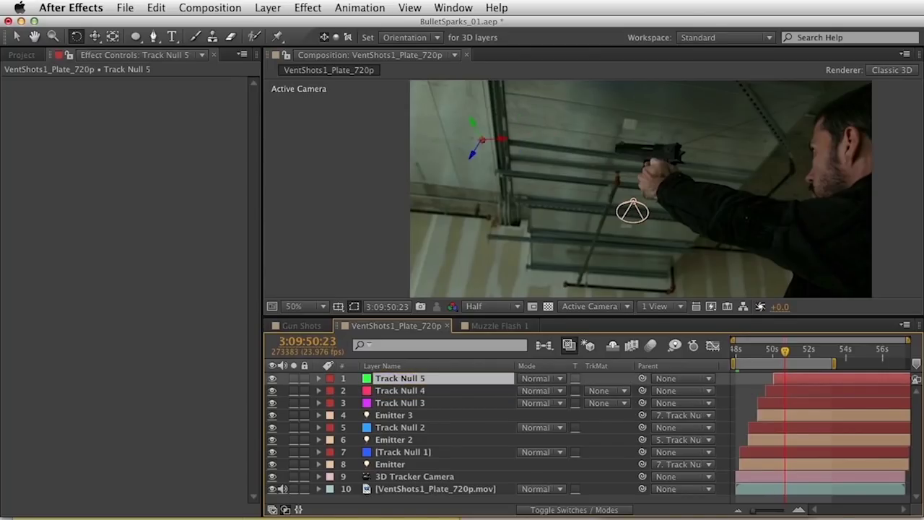
Parent Emitter 3 to Track Null 3, then make Emitters 4 and 5 matching their nulls' start times
{"action": "left_click", "coordinate": [467, 440]}
{"action": "left_click", "coordinate": [485, 422]}
{"action": "left_click_drag", "start_coordinate": [641, 420], "coordinate": [407, 399]}
{"action": "key", "text": "super+d"}
{"action": "left_click_drag", "start_coordinate": [756, 402], "coordinate": [777, 406]}
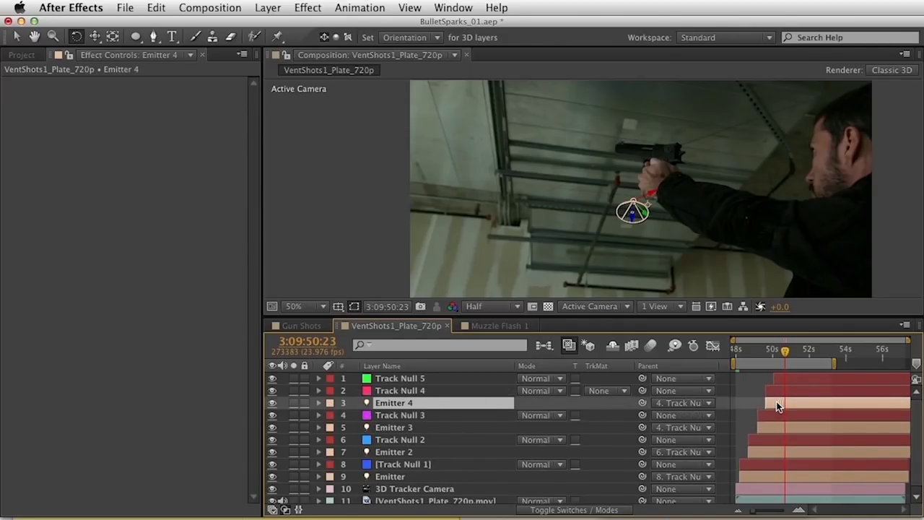
{"action": "key", "text": "super+d"}
{"action": "left_click_drag", "start_coordinate": [412, 404], "coordinate": [409, 393]}
{"action": "left_click_drag", "start_coordinate": [784, 394], "coordinate": [792, 394]}
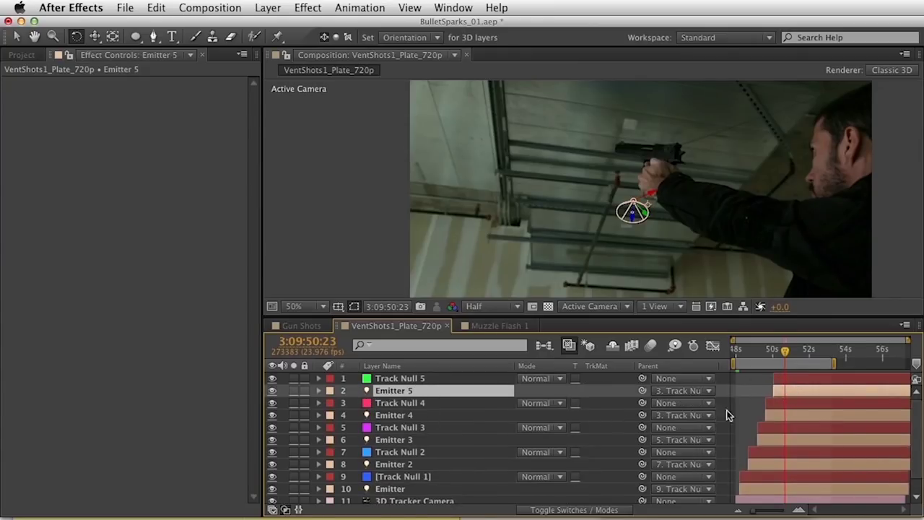
{"action": "mouse_move", "coordinate": [802, 394]}
{"action": "left_mouse_down"}
{"action": "mouse_move", "coordinate": [787, 397]}
{"action": "mouse_move", "coordinate": [830, 401]}
{"action": "mouse_move", "coordinate": [780, 406]}
{"action": "mouse_move", "coordinate": [833, 410]}
{"action": "mouse_move", "coordinate": [780, 392]}
{"action": "mouse_move", "coordinate": [807, 395]}
{"action": "left_mouse_up"}
{"action": "left_click_drag", "start_coordinate": [642, 390], "coordinate": [433, 380]}
{"action": "key", "text": "grave"}
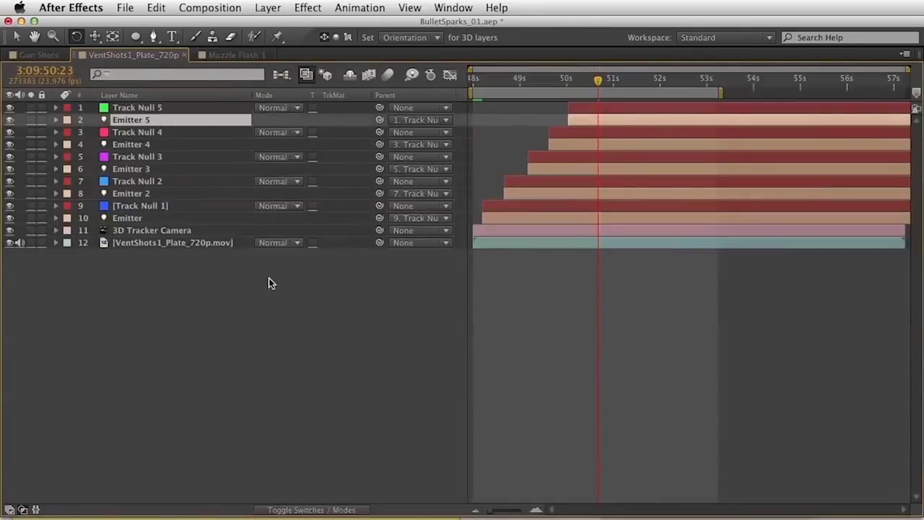
Reveal the emitters' Position and set Emitter 5's Position to 0,0,0
{"action": "left_click", "coordinate": [140, 146], "text": "super"}
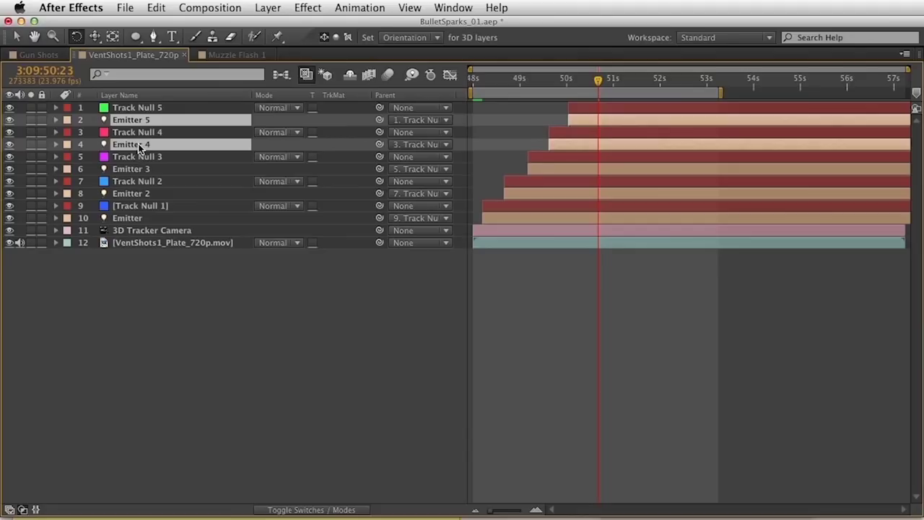
{"action": "left_click", "coordinate": [165, 171], "text": "super"}
{"action": "left_click", "coordinate": [153, 195], "text": "super"}
{"action": "key", "text": "p"}
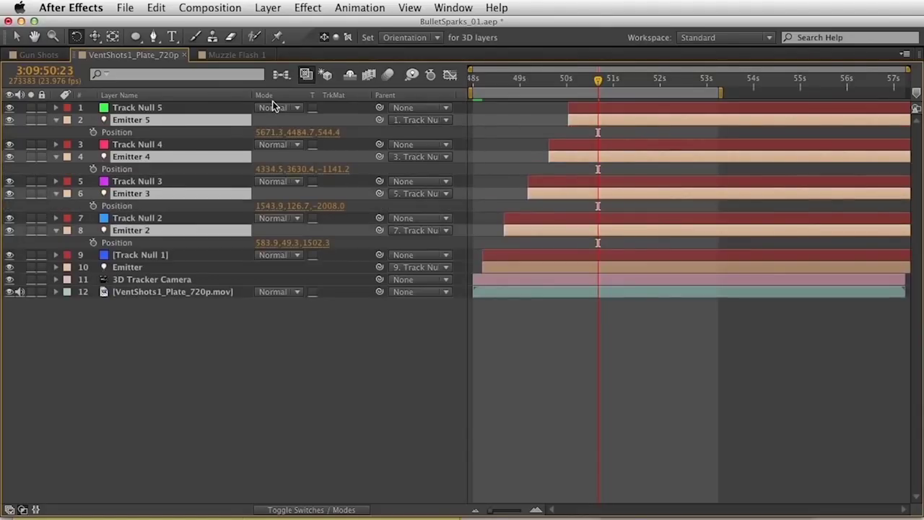
{"action": "left_click", "coordinate": [271, 133]}
{"action": "type", "text": "0"}
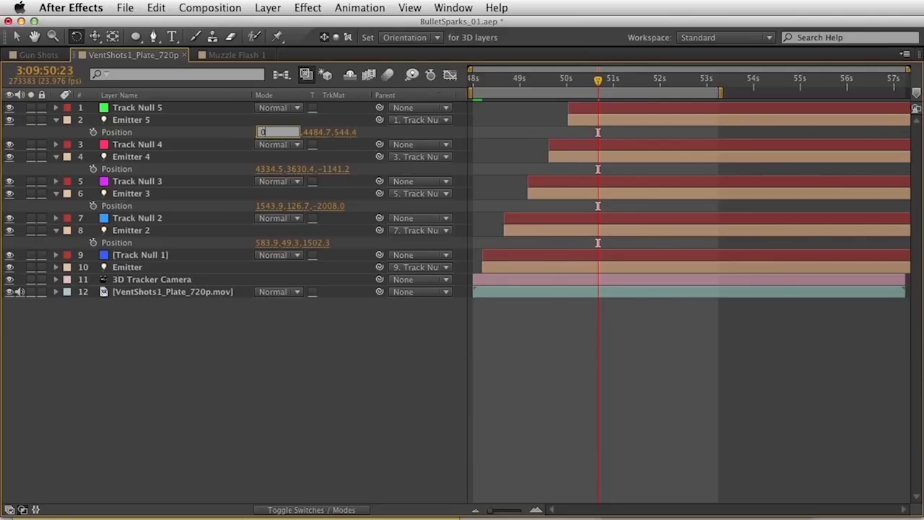
{"action": "key", "text": "Tab"}
{"action": "key", "text": "Tab"}
{"action": "type", "text": "0"}
{"action": "key", "text": "shift+Tab"}
{"action": "type", "text": "0"}
{"action": "key", "text": "Return"}
Zero Emitters 2, 3 and 4 to Position 0,0,0 together and restore the normal panel layout
{"action": "left_click", "coordinate": [155, 156]}
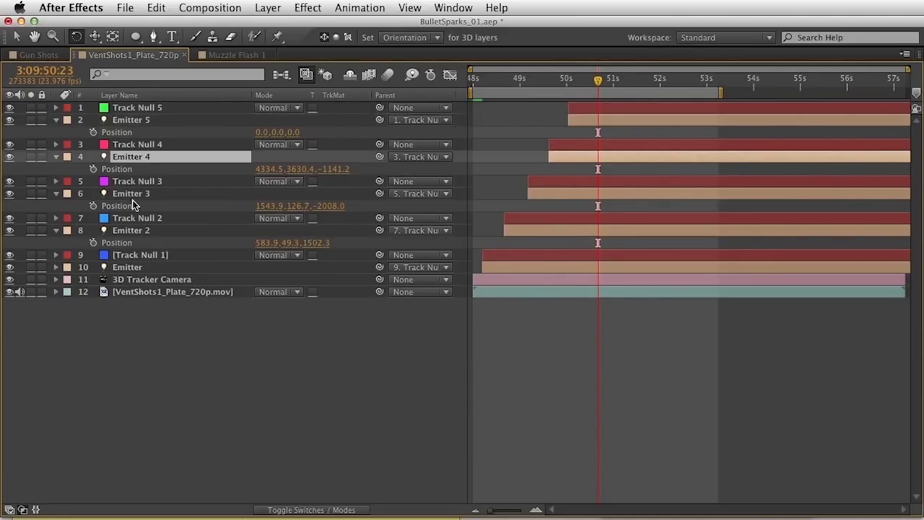
{"action": "left_click", "coordinate": [144, 194], "text": "super"}
{"action": "left_click", "coordinate": [148, 231], "text": "super"}
{"action": "left_click", "coordinate": [265, 169]}
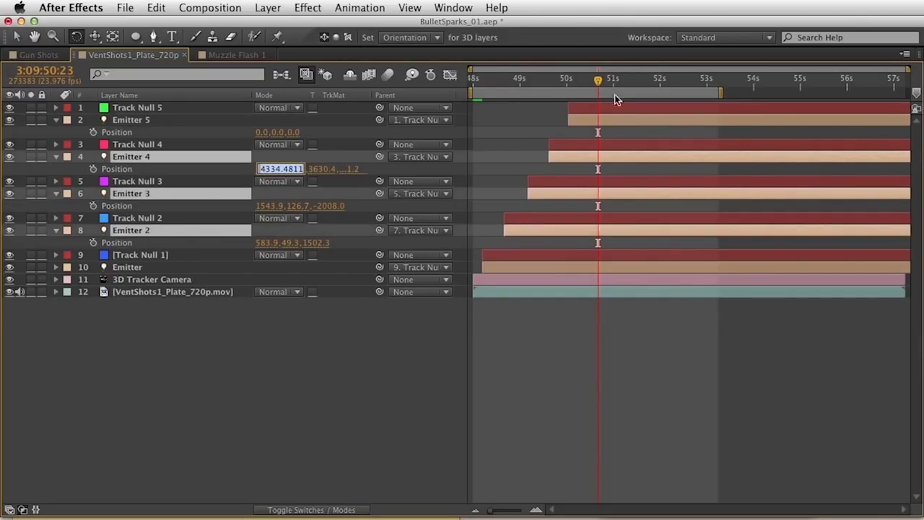
{"action": "type", "text": "0"}
{"action": "key", "text": "Tab"}
{"action": "type", "text": "0"}
{"action": "key", "text": "Tab"}
{"action": "type", "text": "0"}
{"action": "key", "text": "Return"}
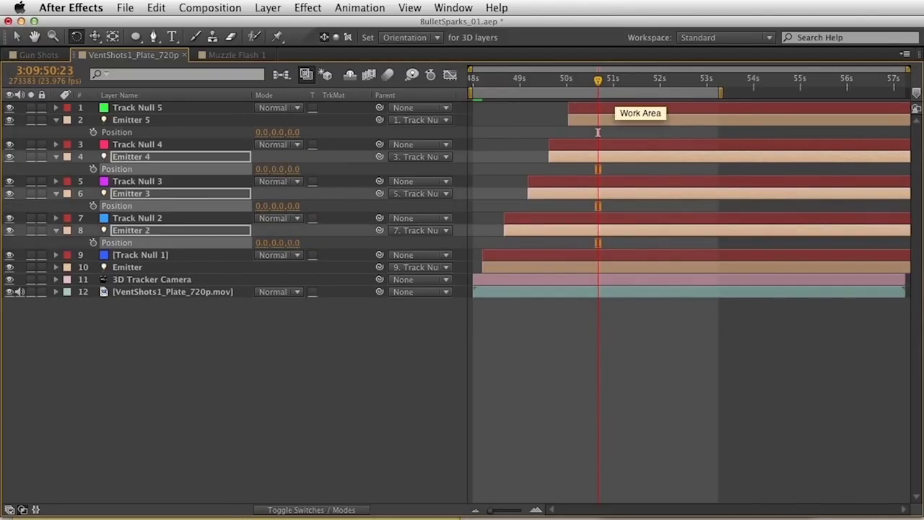
{"action": "key", "text": "grave"}
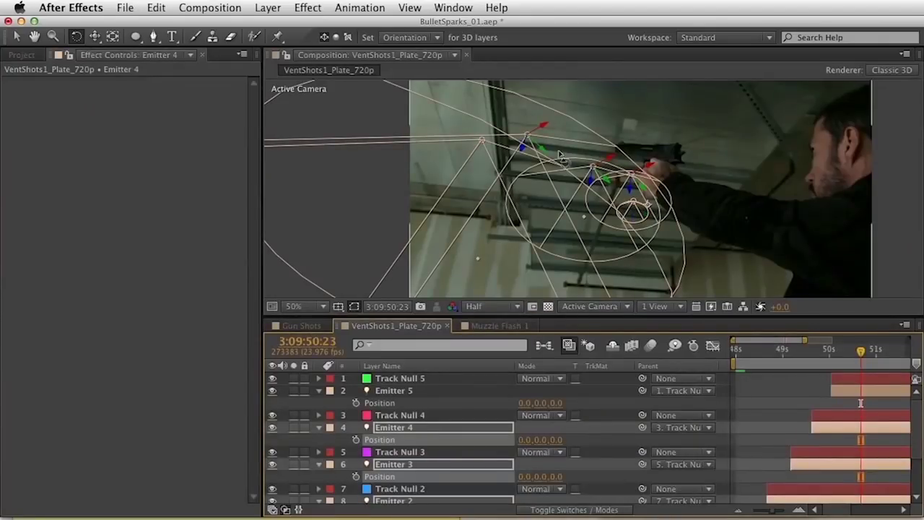
Collapse the Position properties of the emitters and Emitter 5, then preview the tracked shot
{"action": "key", "text": "p"}
{"action": "left_click", "coordinate": [413, 379]}
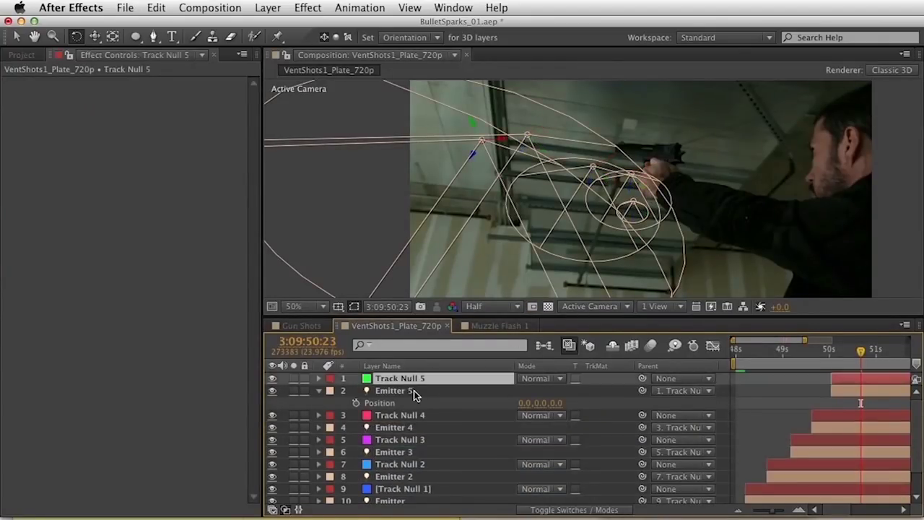
{"action": "left_click", "coordinate": [419, 391]}
{"action": "key", "text": "p"}
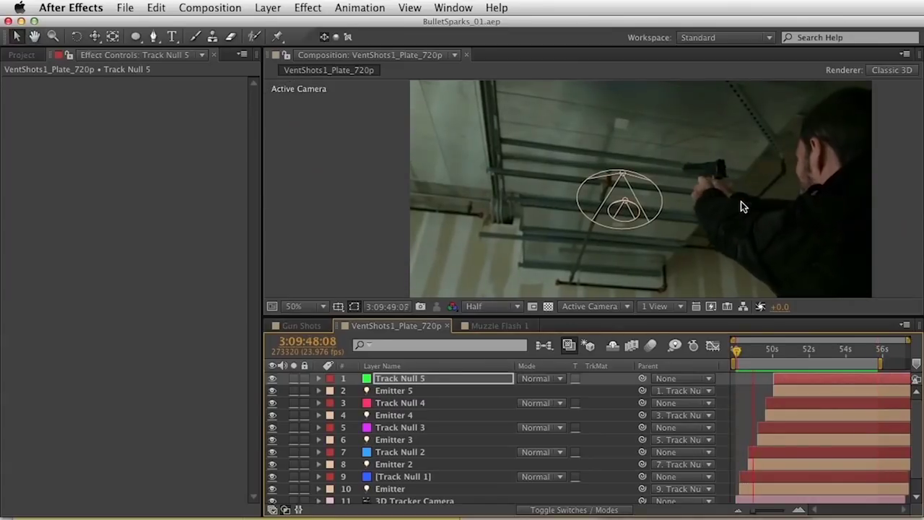
{"action": "key", "text": "space"}
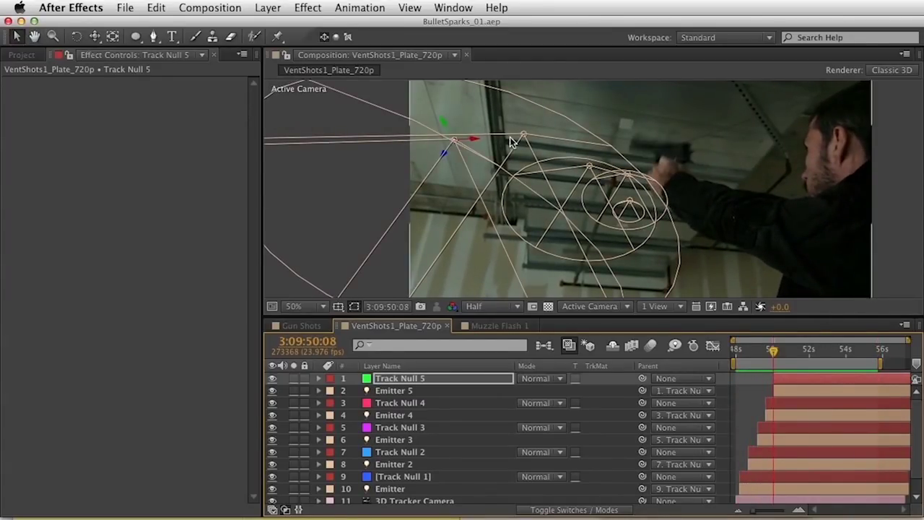
{"action": "left_click", "coordinate": [906, 54]}
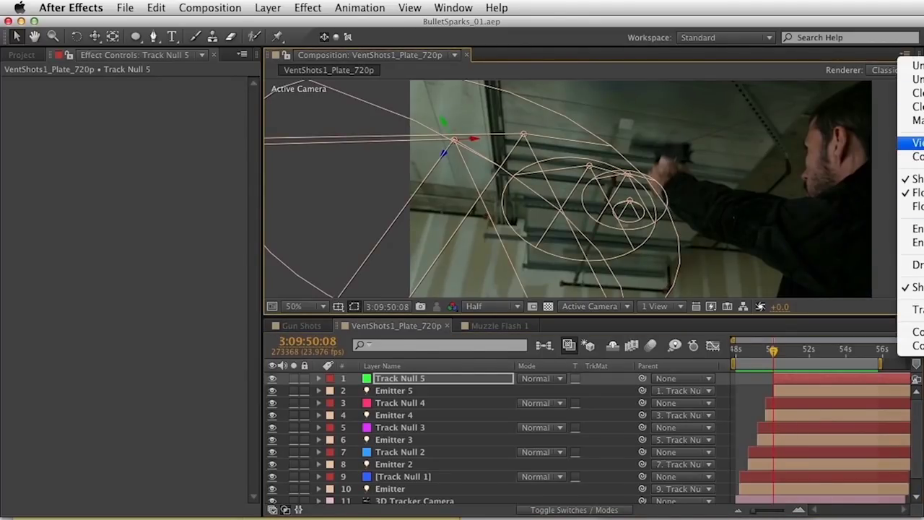
Set Spotlight Wireframes to Off in the viewer's View Options, preview the shot, and begin a new solid
{"action": "left_click", "coordinate": [911, 142]}
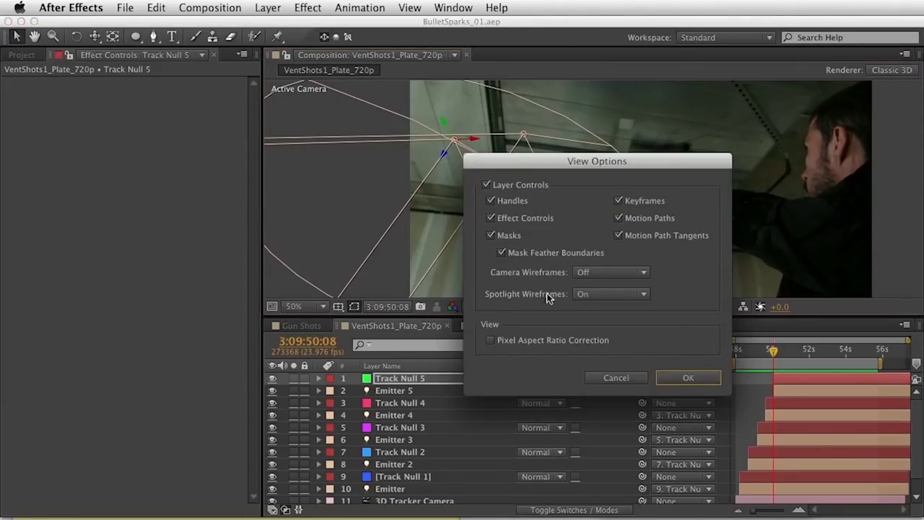
{"action": "left_click", "coordinate": [586, 296]}
{"action": "left_click", "coordinate": [621, 338]}
{"action": "left_click", "coordinate": [693, 382]}
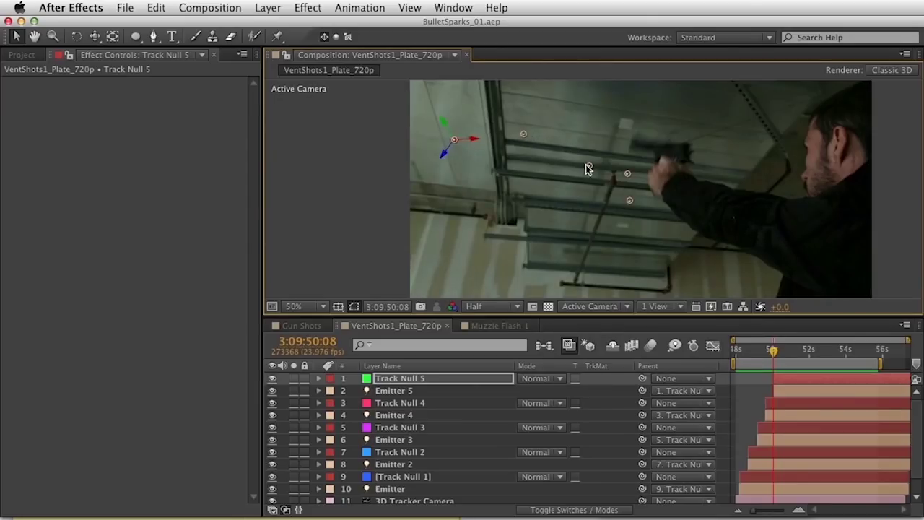
{"action": "key", "text": "KP_0"}
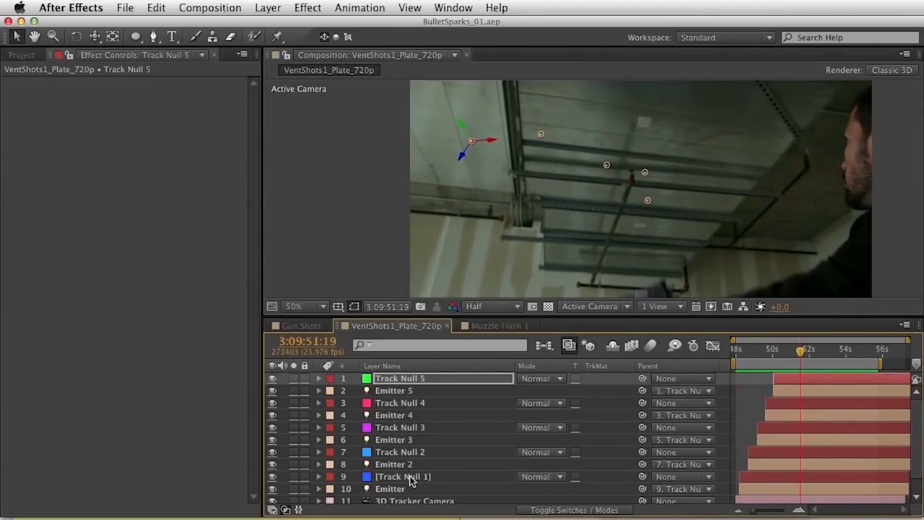
{"action": "key", "text": "super+y"}
{"action": "type", "text": "Sparks"}
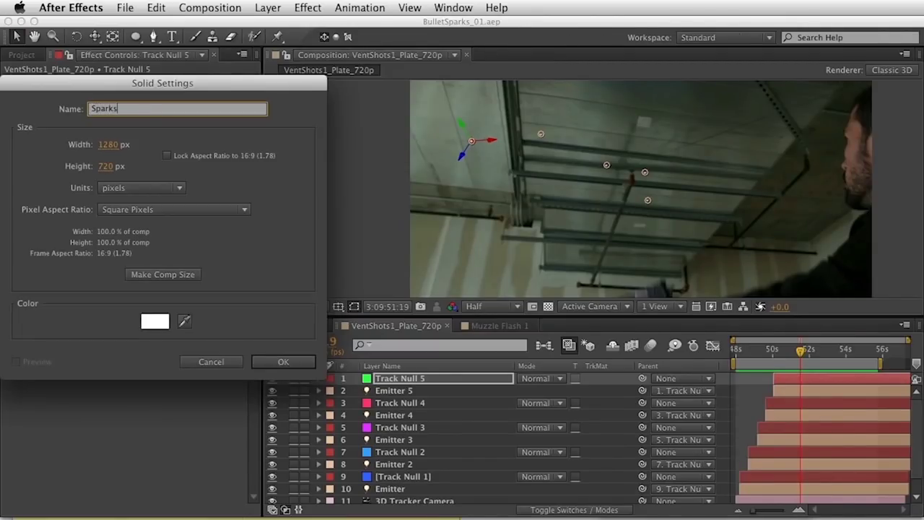
Create the Sparks solid and apply the Trapcode Particular effect to it
{"action": "key", "text": "Return"}
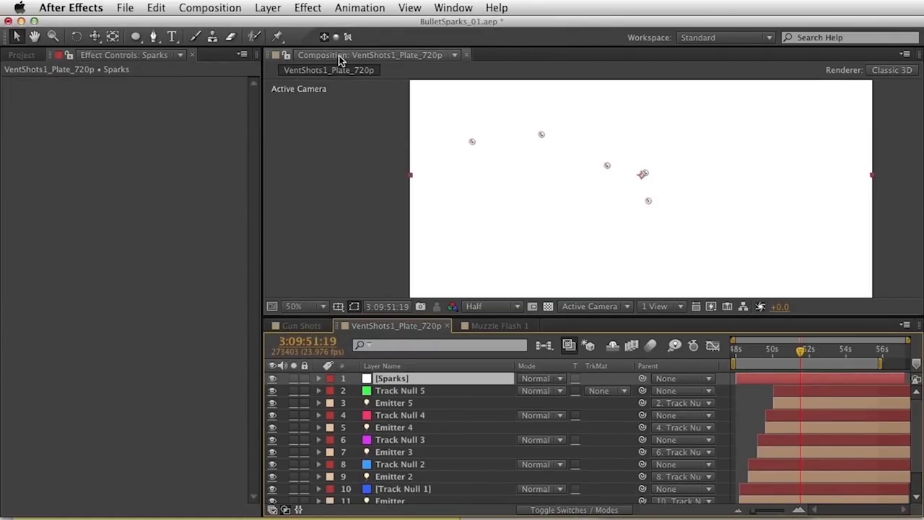
{"action": "key", "text": "super+5"}
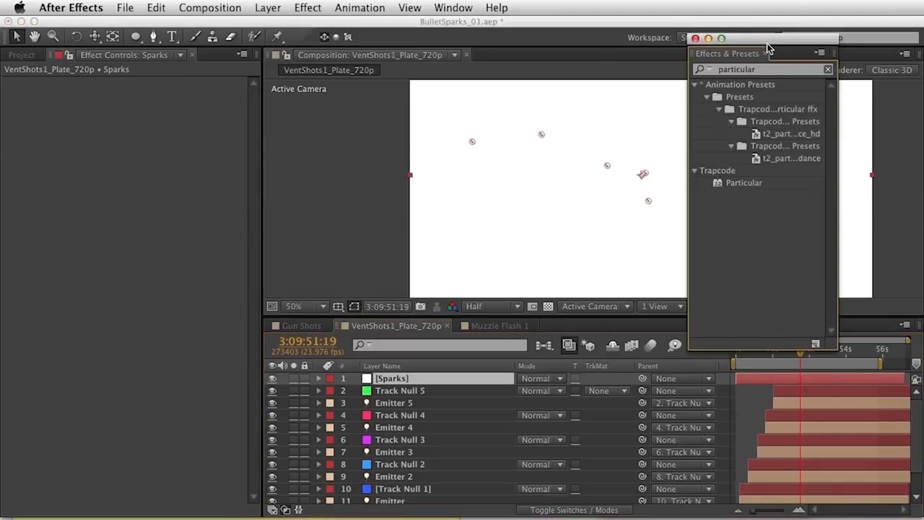
{"action": "left_click", "coordinate": [722, 184]}
{"action": "left_click_drag", "start_coordinate": [471, 355], "coordinate": [455, 379]}
{"action": "key", "text": "super+5"}
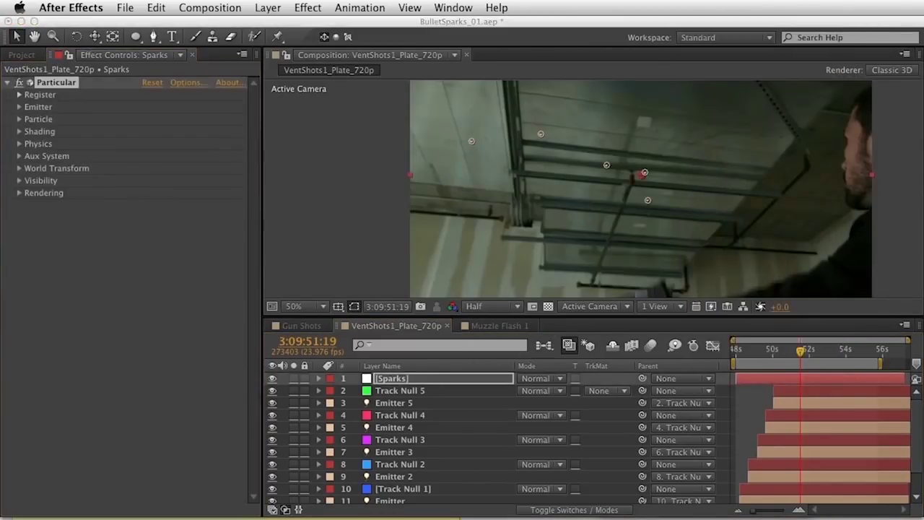
Set Particular's Emitter Type to Light(s), Velocity to 600 and particle Size to 32
{"action": "left_click", "coordinate": [19, 107]}
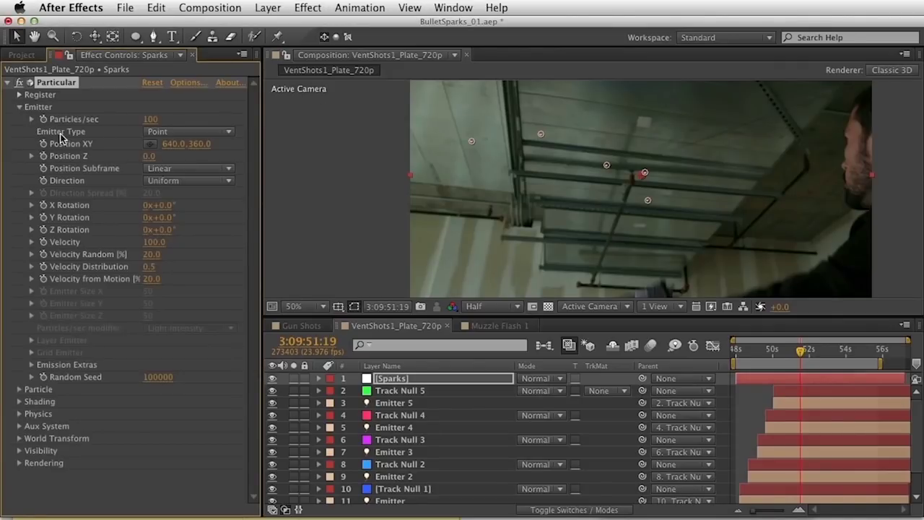
{"action": "left_click", "coordinate": [160, 133]}
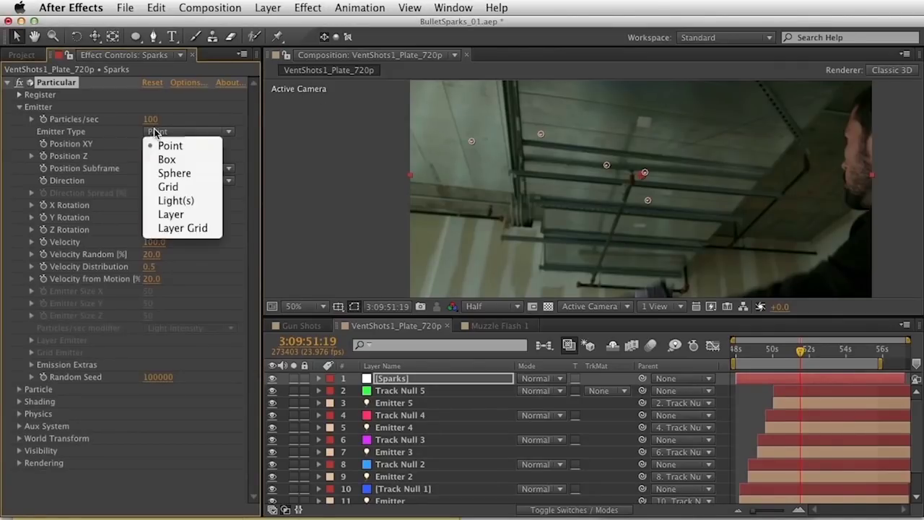
{"action": "left_click", "coordinate": [211, 202]}
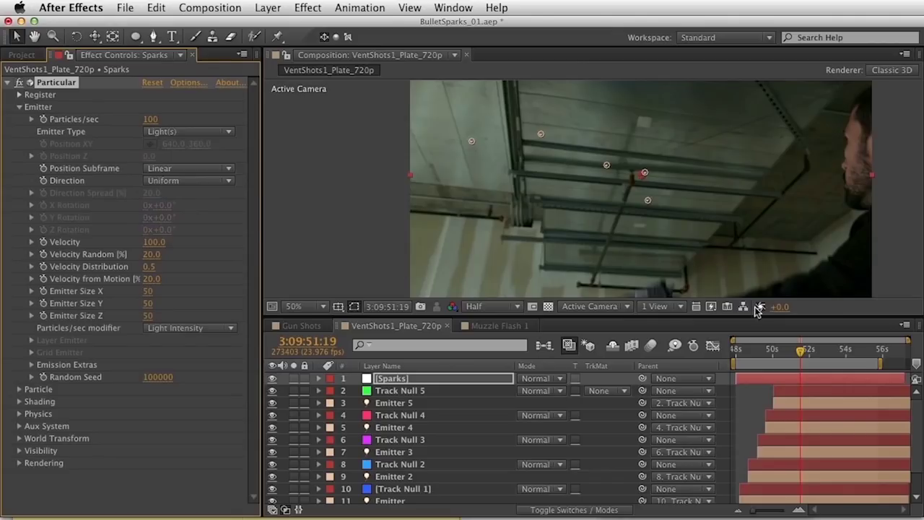
{"action": "mouse_move", "coordinate": [789, 353]}
{"action": "left_mouse_down"}
{"action": "mouse_move", "coordinate": [808, 351]}
{"action": "mouse_move", "coordinate": [799, 351]}
{"action": "left_mouse_up"}
{"action": "left_click_drag", "start_coordinate": [149, 241], "coordinate": [183, 243]}
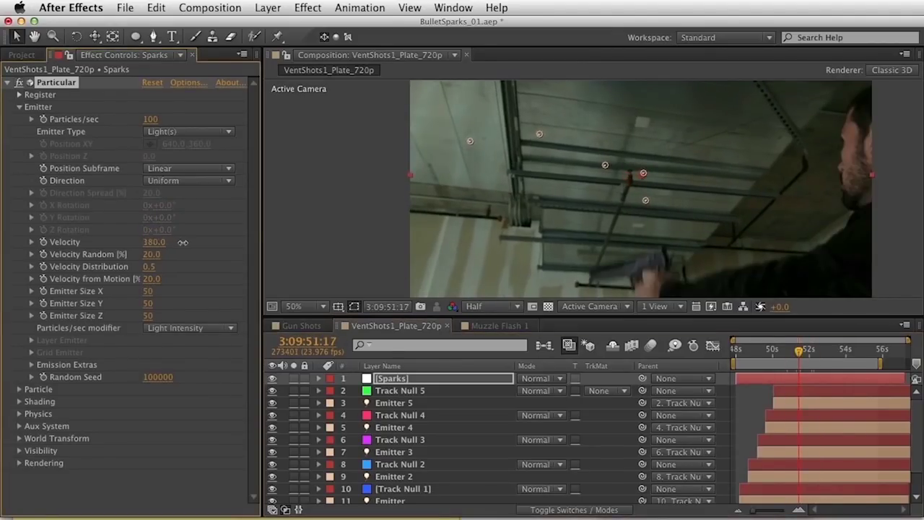
{"action": "left_click", "coordinate": [19, 389]}
{"action": "scroll", "coordinate": [97, 406], "scroll_direction": "down", "scroll_amount": 3}
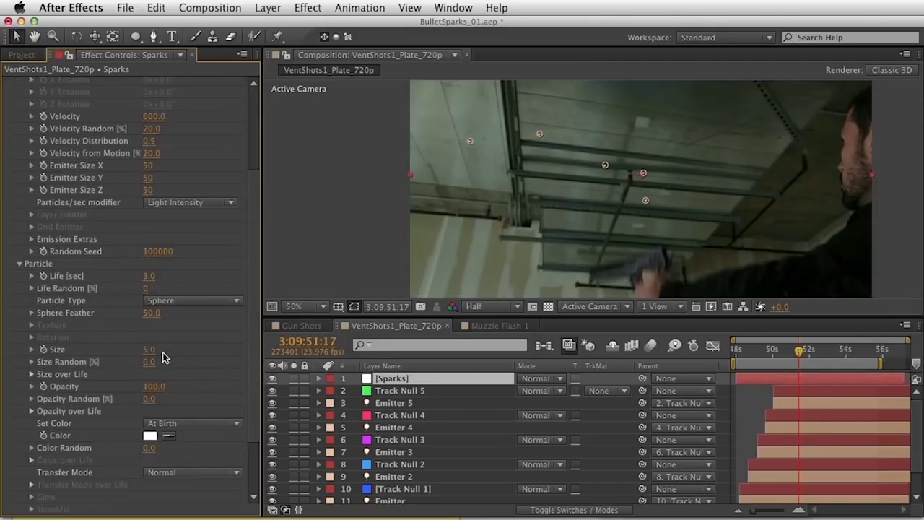
{"action": "left_click_drag", "start_coordinate": [160, 348], "coordinate": [181, 349]}
{"action": "left_click_drag", "start_coordinate": [769, 354], "coordinate": [800, 354]}
{"action": "scroll", "coordinate": [794, 405], "scroll_direction": "down", "scroll_amount": 1}
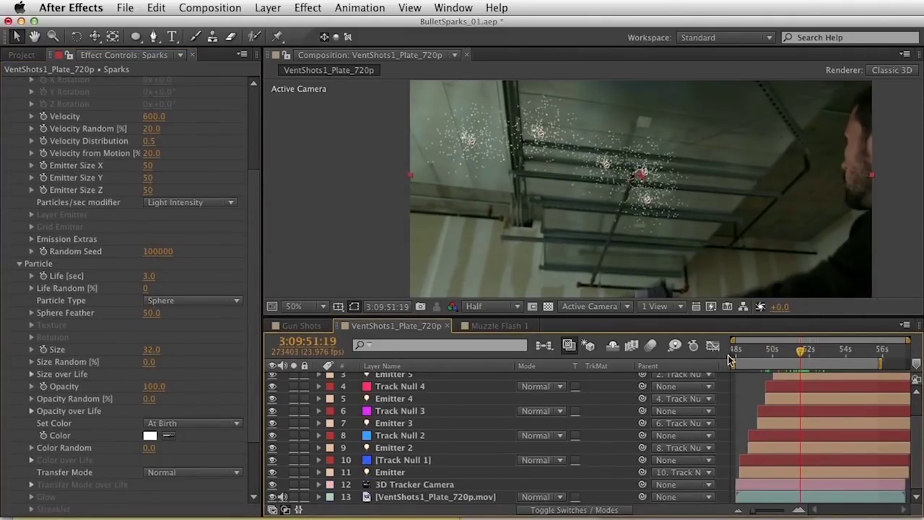
Select the Emitter light layer and reveal its Light Options properties
{"action": "left_click", "coordinate": [408, 462]}
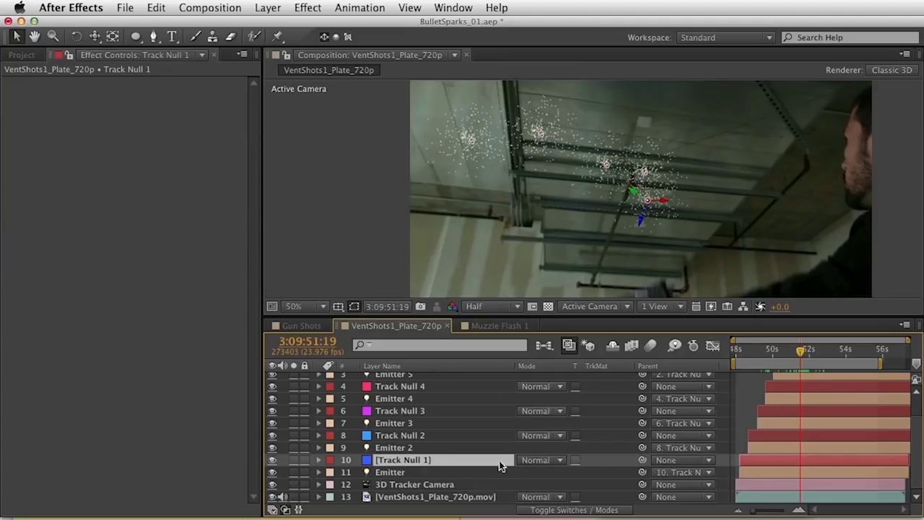
{"action": "left_click", "coordinate": [424, 472]}
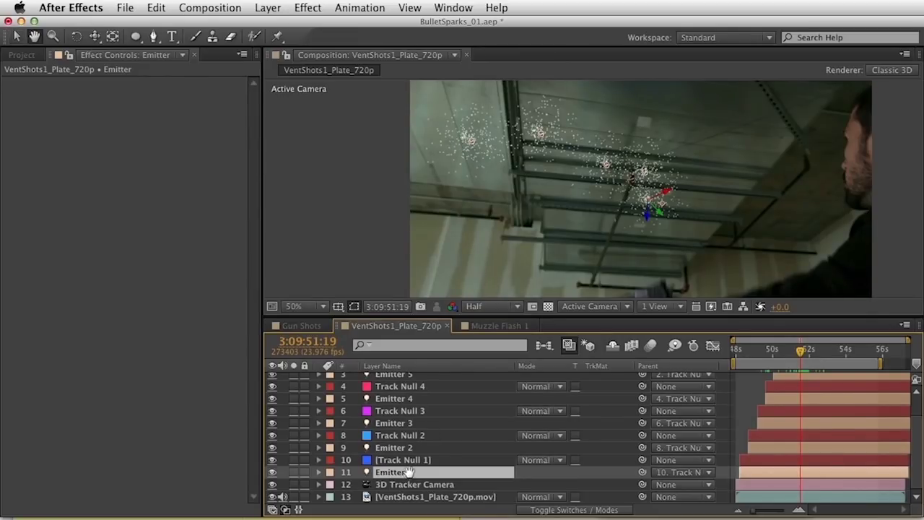
{"action": "key", "text": "h"}
{"action": "key", "text": "super+Right"}
{"action": "scroll", "coordinate": [418, 464], "scroll_direction": "down", "scroll_amount": 2}
{"action": "key", "text": "v"}
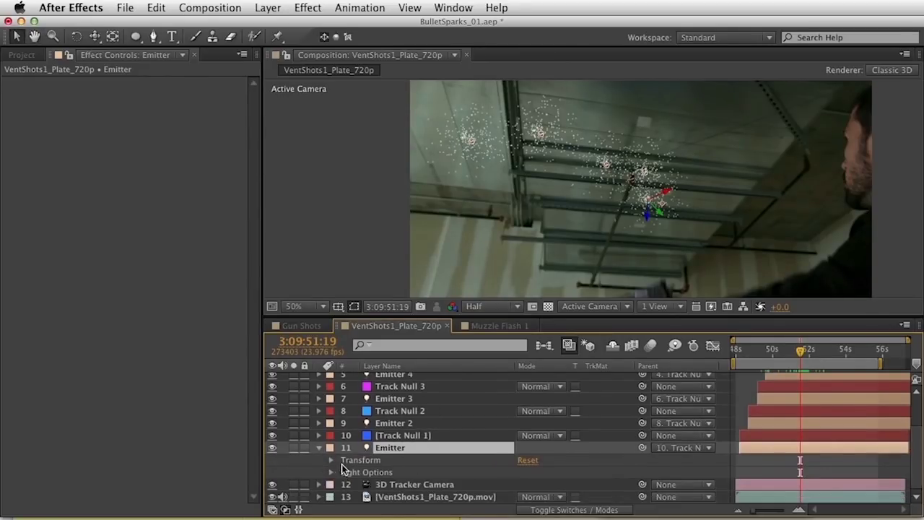
{"action": "left_click", "coordinate": [331, 472]}
{"action": "scroll", "coordinate": [404, 447], "scroll_direction": "down", "scroll_amount": 5}
{"action": "scroll", "coordinate": [439, 472], "scroll_direction": "up", "scroll_amount": 3}
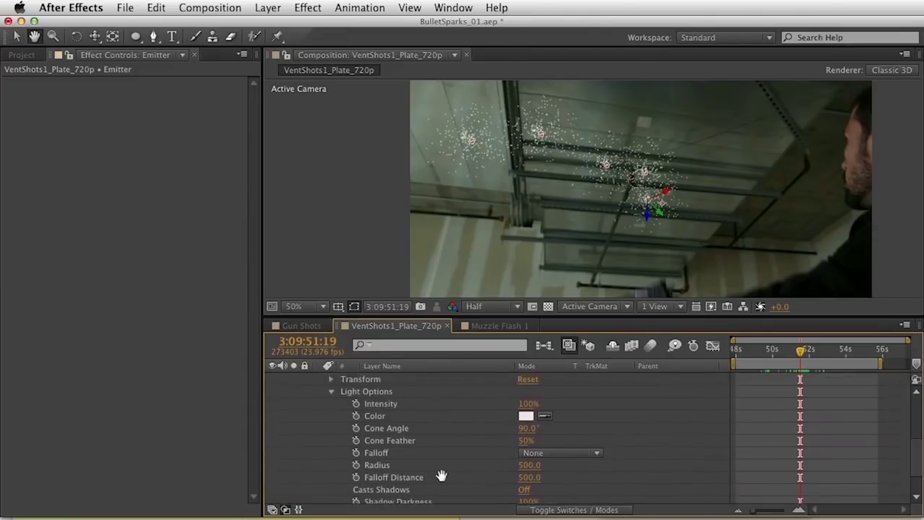
{"action": "scroll", "coordinate": [735, 389], "scroll_direction": "up", "scroll_amount": 2}
Keyframe the Emitter light's Intensity at the start of the shot and one frame later
{"action": "left_click", "coordinate": [738, 351]}
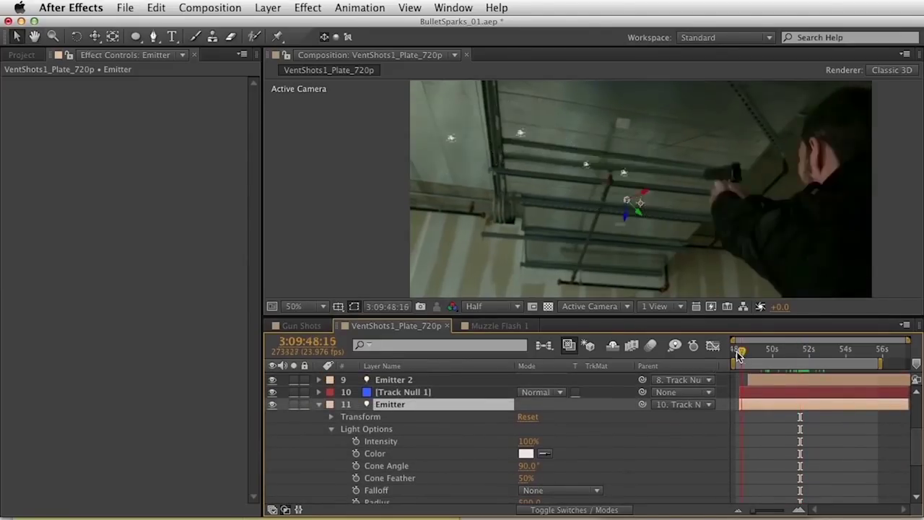
{"action": "left_click", "coordinate": [358, 442]}
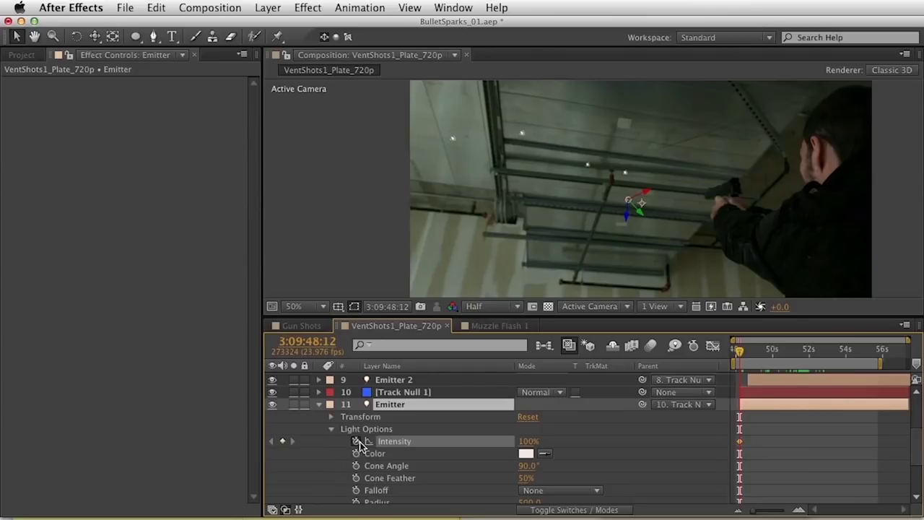
{"action": "key", "text": "Page_Down"}
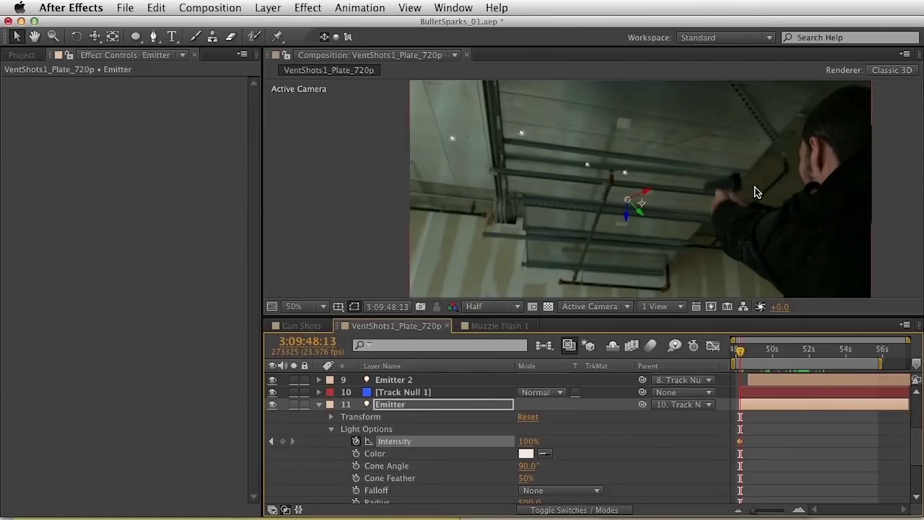
{"action": "left_click_drag", "start_coordinate": [530, 442], "coordinate": [548, 431]}
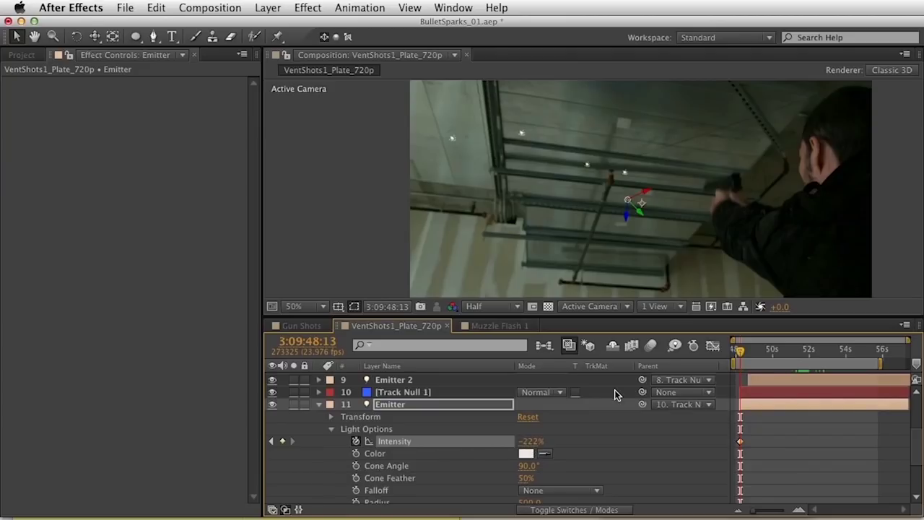
{"action": "left_click", "coordinate": [525, 441]}
{"action": "key", "text": "Return"}
{"action": "mouse_move", "coordinate": [739, 348]}
{"action": "left_mouse_down"}
{"action": "mouse_move", "coordinate": [730, 351]}
{"action": "mouse_move", "coordinate": [751, 353]}
{"action": "mouse_move", "coordinate": [736, 353]}
{"action": "left_mouse_up"}
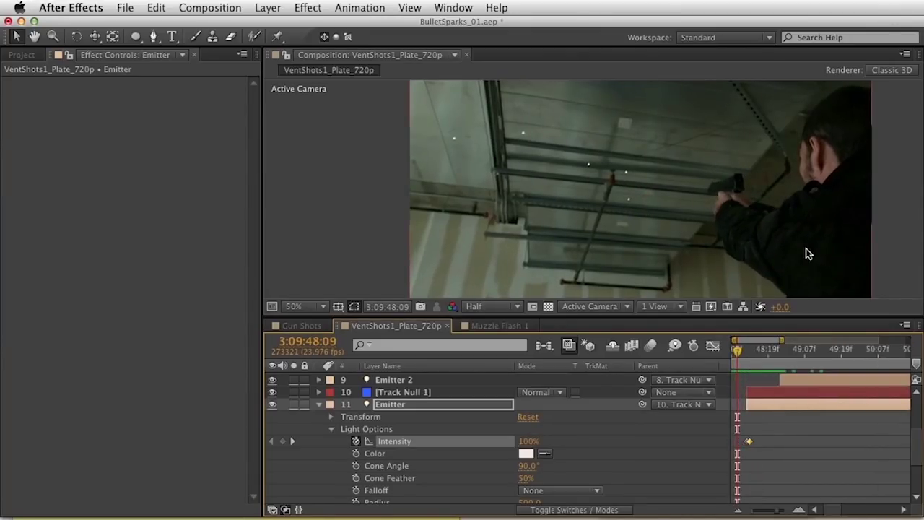
Start the Emitter a few frames later, key Intensity 0% before its in point, then switch to an expression
{"action": "key", "text": "equal"}
{"action": "key", "text": "equal"}
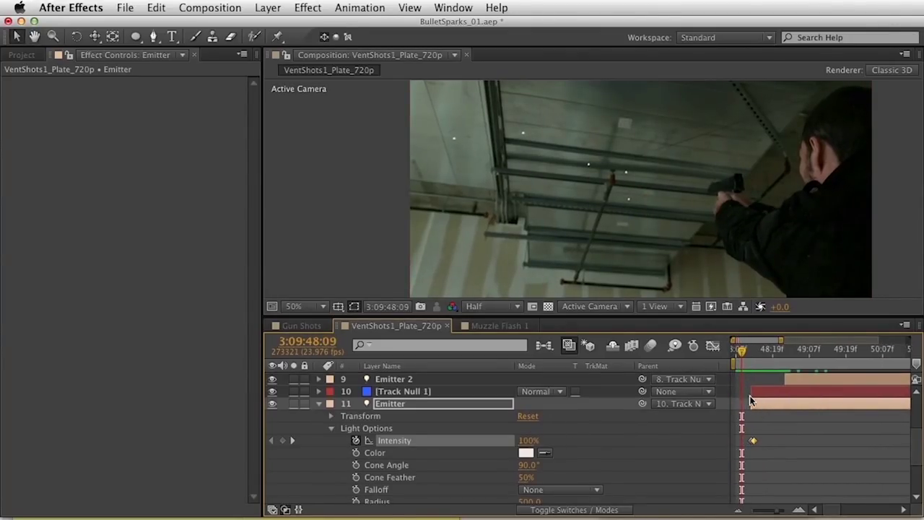
{"action": "left_click", "coordinate": [754, 405]}
{"action": "left_click_drag", "start_coordinate": [737, 402], "coordinate": [752, 403]}
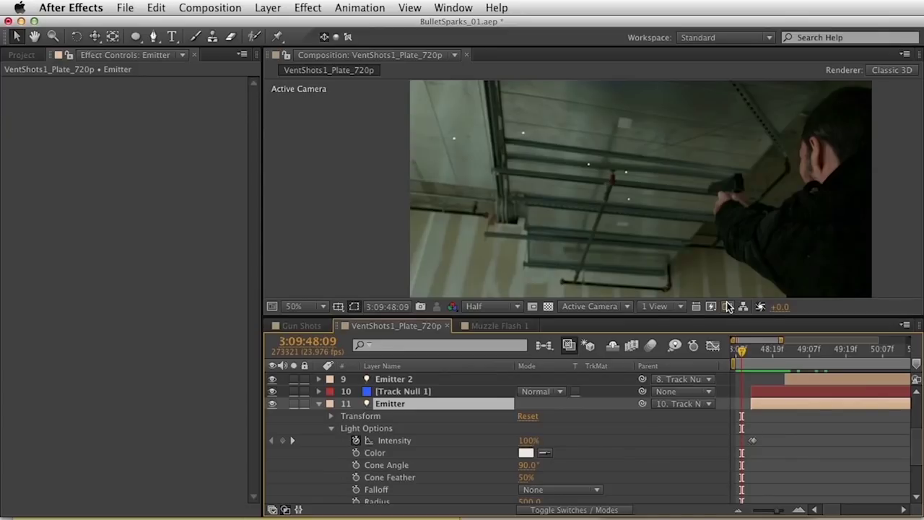
{"action": "key", "text": "i"}
{"action": "key", "text": "Page_Up"}
{"action": "left_click", "coordinate": [528, 440]}
{"action": "type", "text": "0"}
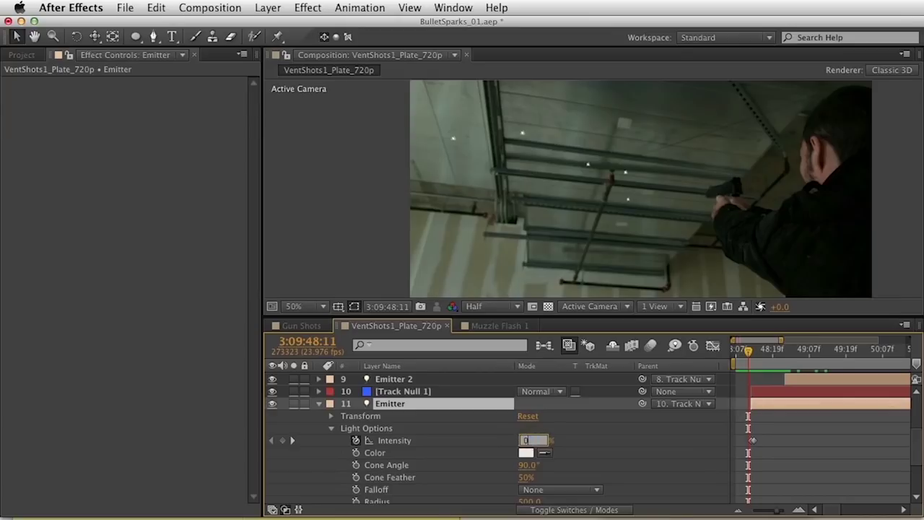
{"action": "key", "text": "Return"}
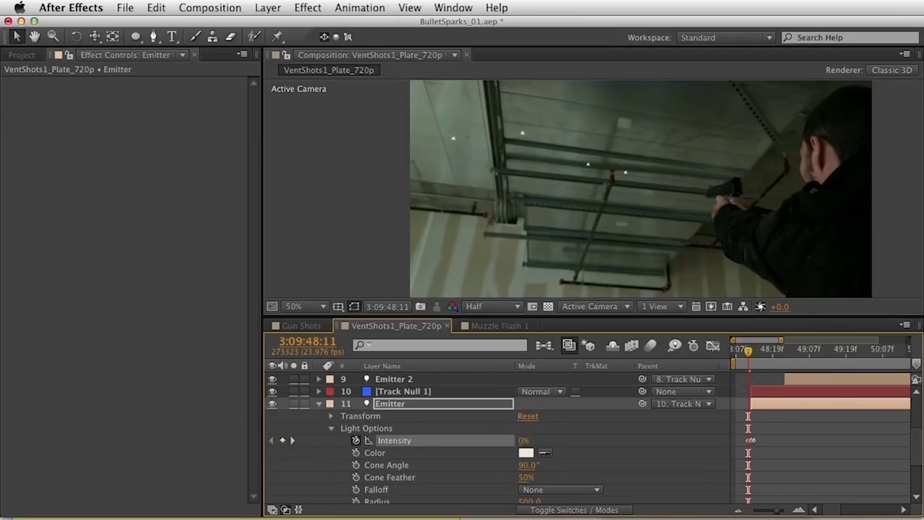
{"action": "key", "text": "Page_Down"}
{"action": "key", "text": "Page_Down"}
{"action": "key", "text": "Page_Down"}
{"action": "key", "text": "Page_Down"}
{"action": "key", "text": "Page_Down"}
{"action": "key", "text": "Page_Down"}
{"action": "key", "text": "Page_Down"}
{"action": "left_click", "coordinate": [356, 440]}
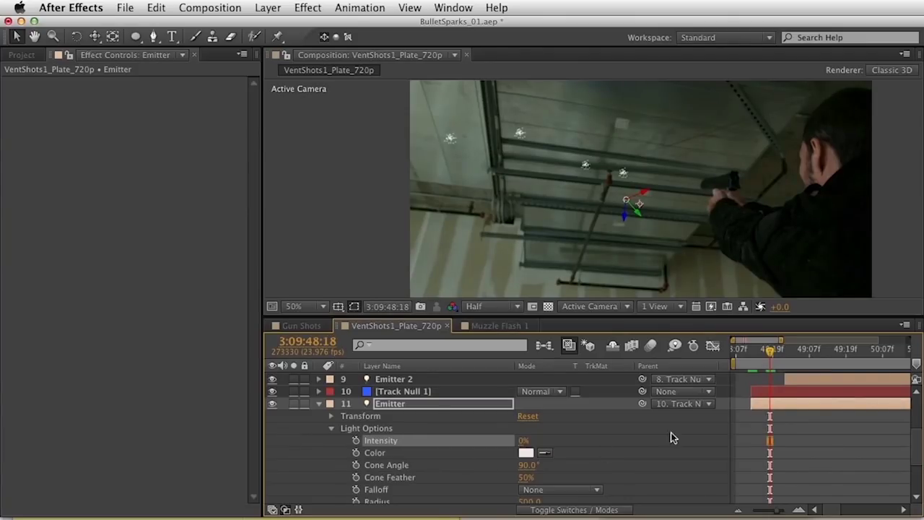
{"action": "left_click", "coordinate": [356, 441], "text": "alt"}
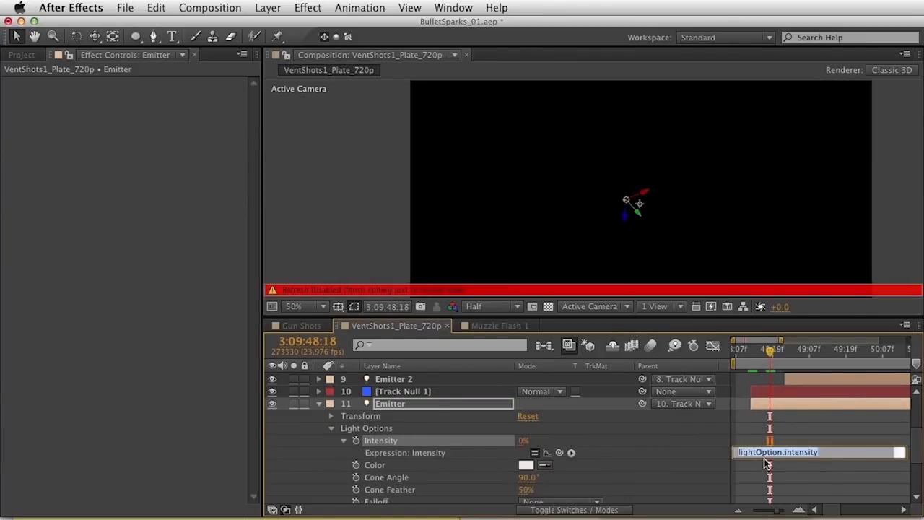
Enlarge the expression field and replace the default text with linear(time, 0, 1, 100, 0)
{"action": "left_click_drag", "start_coordinate": [767, 464], "coordinate": [767, 476]}
{"action": "key", "text": "BackSpace"}
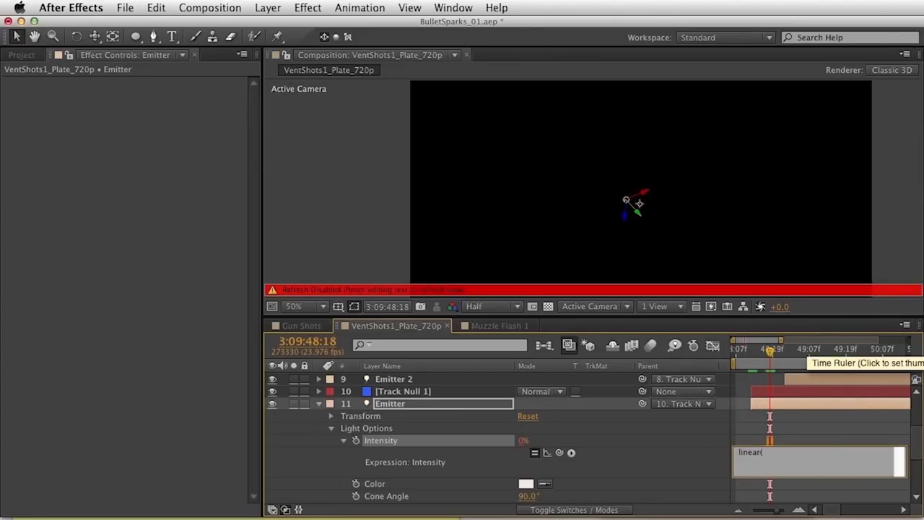
{"action": "type", "text": "("}
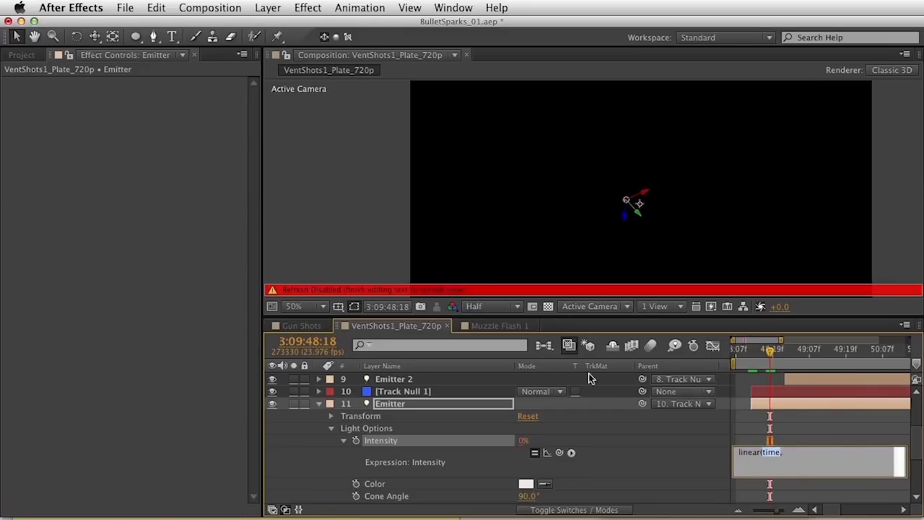
{"action": "left_click_drag", "start_coordinate": [783, 452], "coordinate": [761, 452]}
{"action": "left_click", "coordinate": [759, 452]}
{"action": "type", "text": "0, 1, 100, 0"}
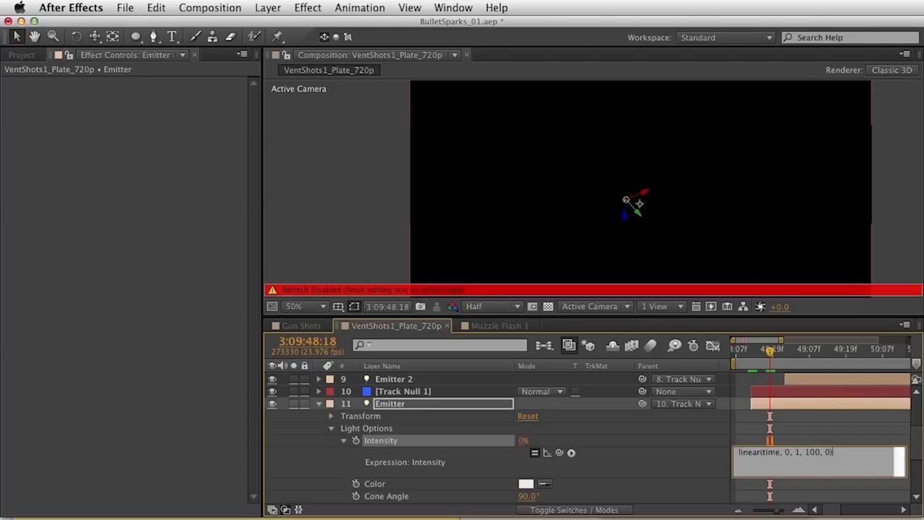
{"action": "double_click", "coordinate": [773, 453]}
{"action": "left_click", "coordinate": [791, 452]}
{"action": "double_click", "coordinate": [795, 452]}
{"action": "double_click", "coordinate": [812, 452]}
{"action": "left_click", "coordinate": [828, 452]}
{"action": "double_click", "coordinate": [828, 452]}
Change the expression to linear(time, inPoint, inPoint + thisComp.frameDuration, 100, 0) and commit it
{"action": "left_click", "coordinate": [789, 452]}
{"action": "key", "text": "BackSpace"}
{"action": "type", "text": "in"}
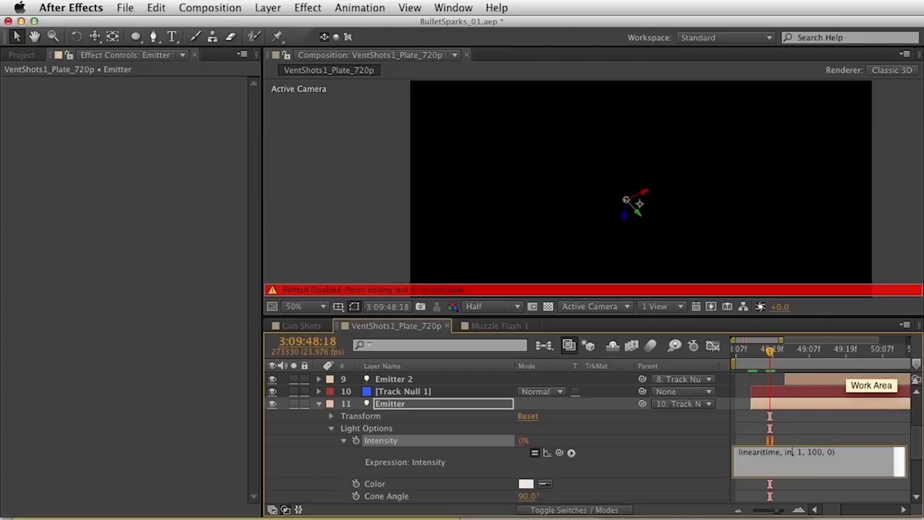
{"action": "type", "text": "Point"}
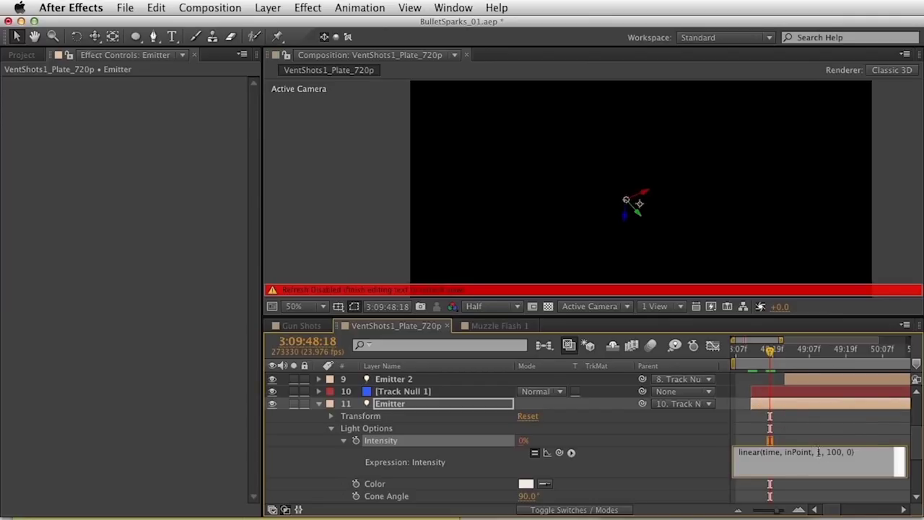
{"action": "double_click", "coordinate": [789, 453]}
{"action": "key", "text": "super+c"}
{"action": "double_click", "coordinate": [821, 453]}
{"action": "key", "text": "super+v"}
{"action": "type", "text": "+ "}
{"action": "type", "text": "this"}
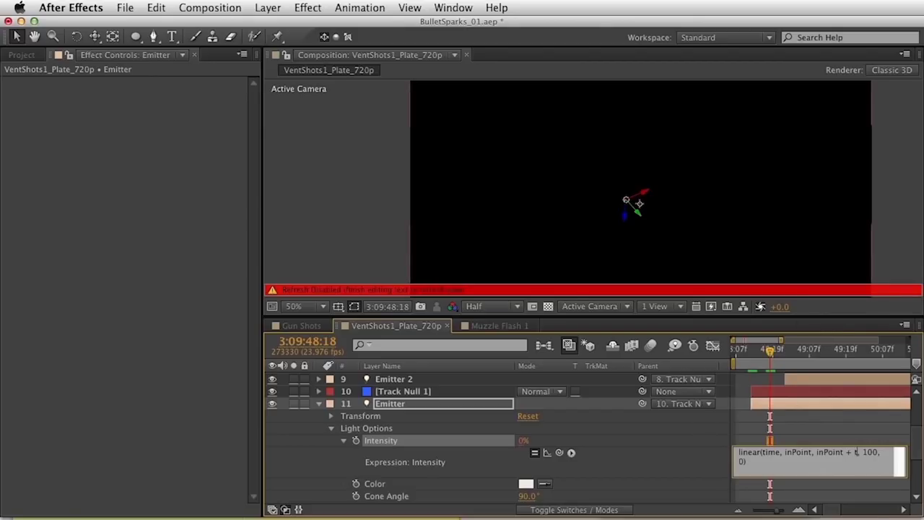
{"action": "type", "text": "Comp"}
{"action": "type", "text": ".frameD"}
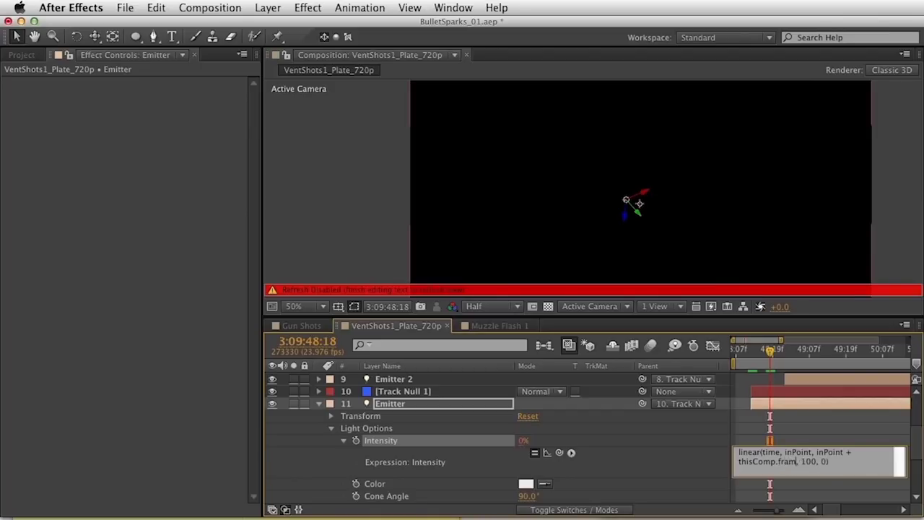
{"action": "type", "text": "uration"}
{"action": "key", "text": "KP_Enter"}
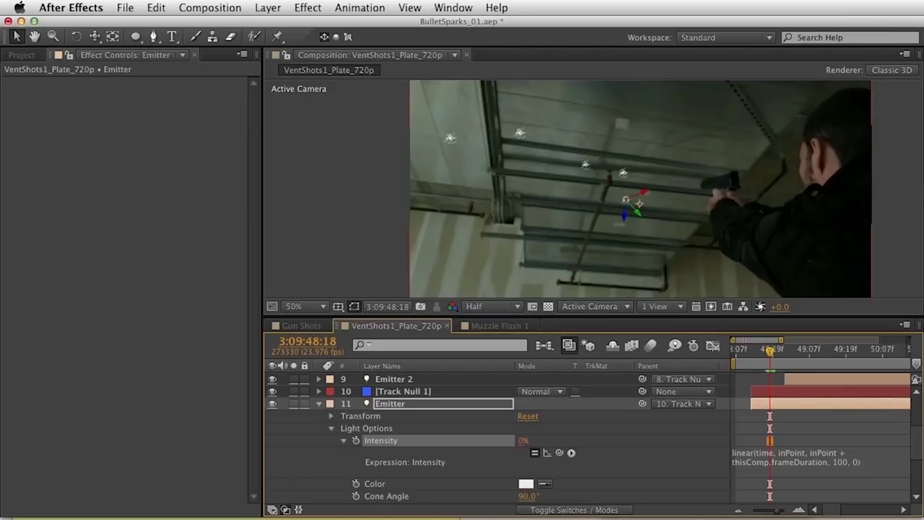
Widen the timeline graph and zoom to single frames so the whole Intensity expression shows
{"action": "left_click", "coordinate": [746, 353]}
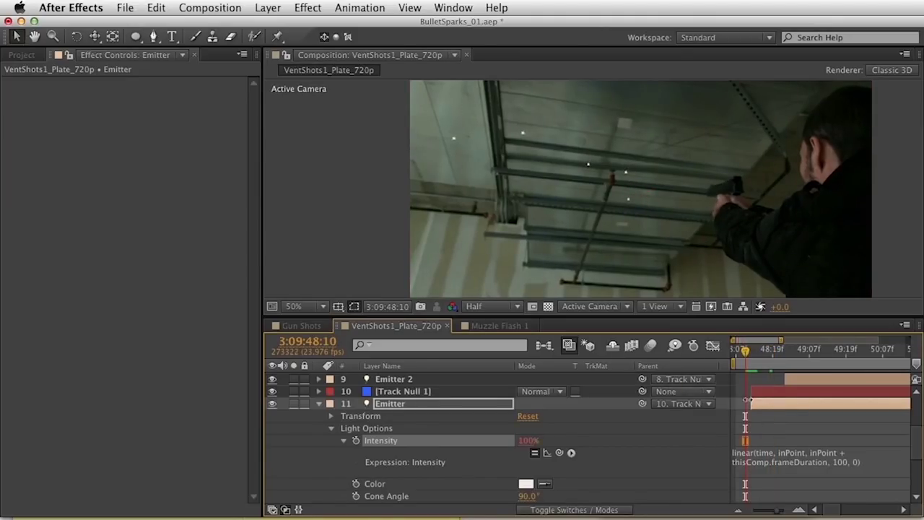
{"action": "right_click", "coordinate": [677, 364]}
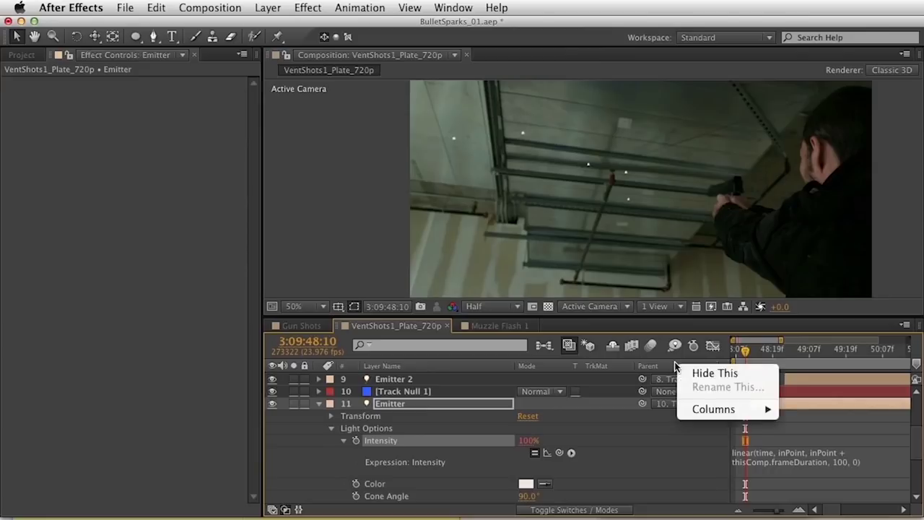
{"action": "key", "text": "Escape"}
{"action": "left_click_drag", "start_coordinate": [729, 402], "coordinate": [647, 402]}
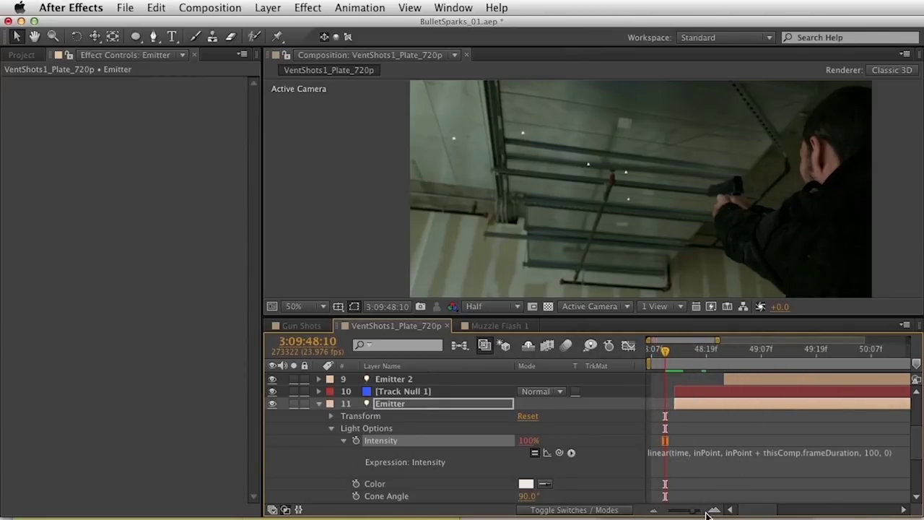
{"action": "left_click", "coordinate": [713, 509]}
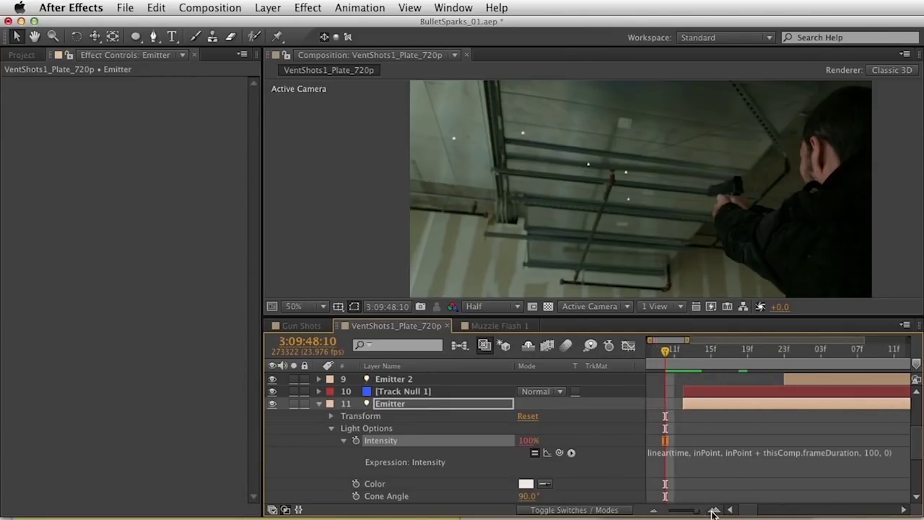
{"action": "left_click", "coordinate": [704, 455]}
{"action": "left_click", "coordinate": [866, 463]}
{"action": "key", "text": "Up"}
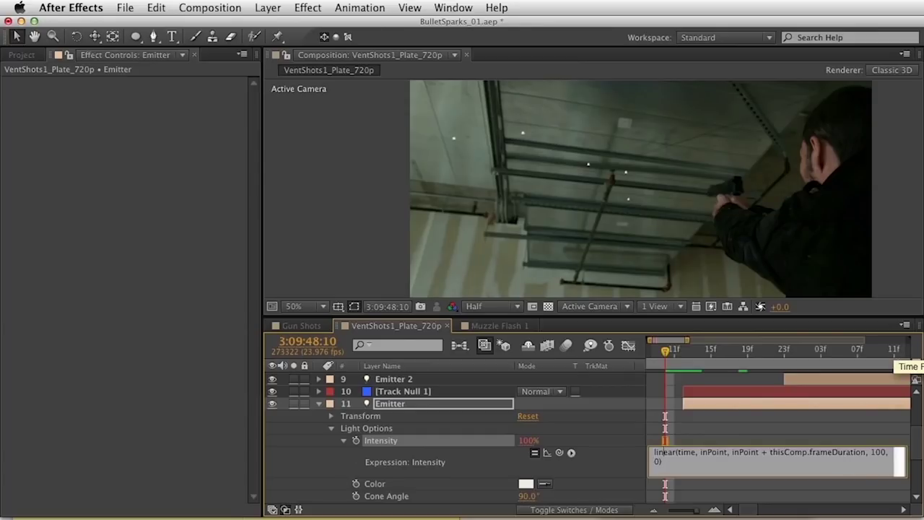
{"action": "left_click", "coordinate": [750, 471]}
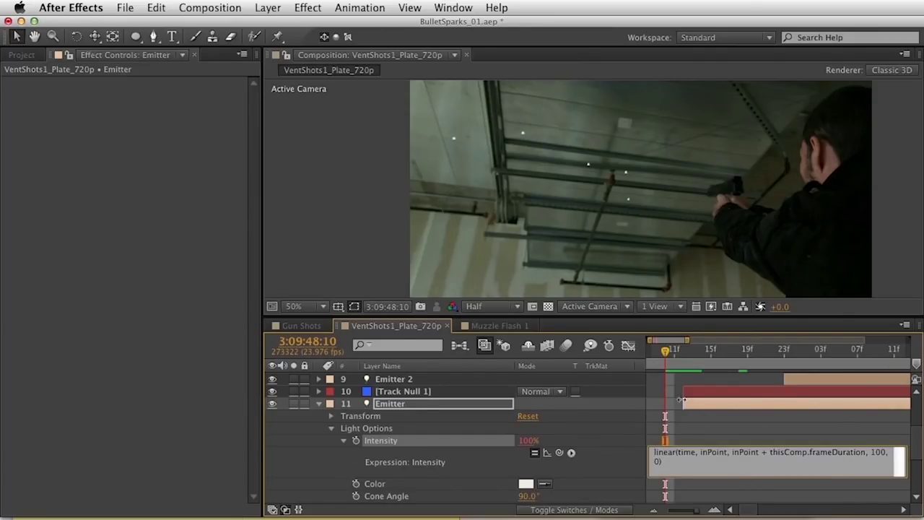
{"action": "left_click_drag", "start_coordinate": [662, 352], "coordinate": [683, 352]}
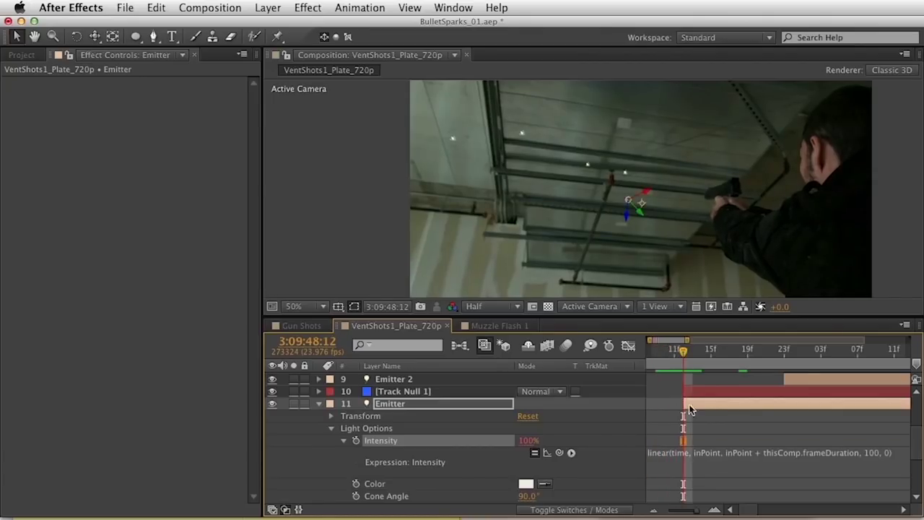
Prefix the expression with 'if (time < inPoint) 0 else', commit, and scrub to verify the one-frame flash
{"action": "left_click", "coordinate": [687, 466]}
{"action": "key", "text": "Return"}
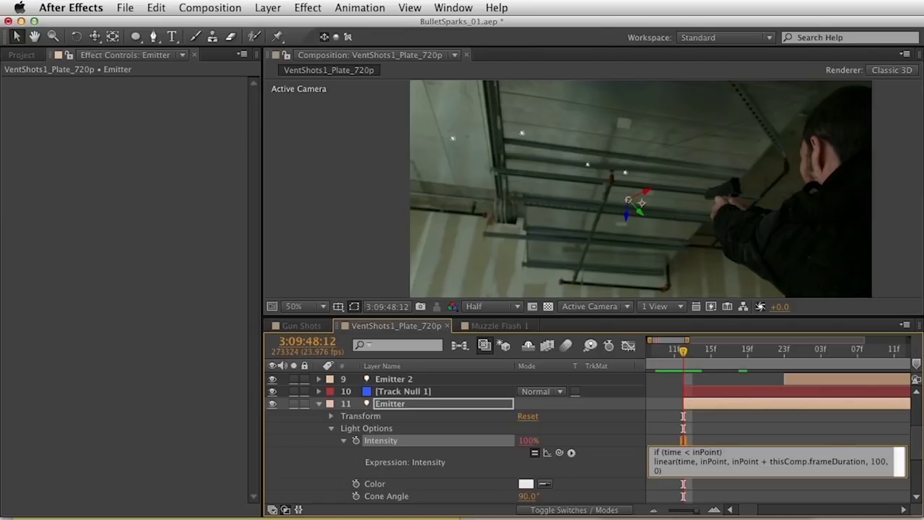
{"action": "left_click_drag", "start_coordinate": [722, 451], "coordinate": [660, 451]}
{"action": "left_click", "coordinate": [733, 452]}
{"action": "type", "text": "0 else"}
{"action": "key", "text": "KP_Enter"}
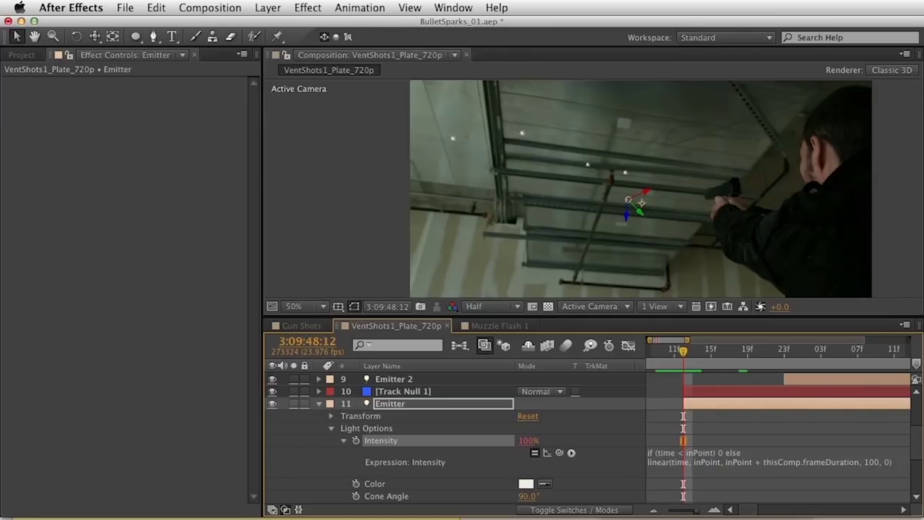
{"action": "left_click_drag", "start_coordinate": [681, 351], "coordinate": [673, 352]}
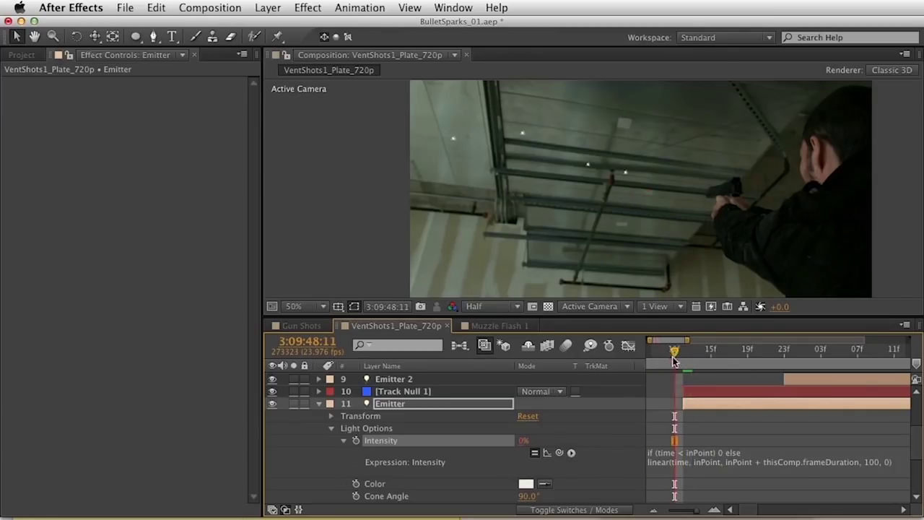
{"action": "left_click", "coordinate": [681, 351]}
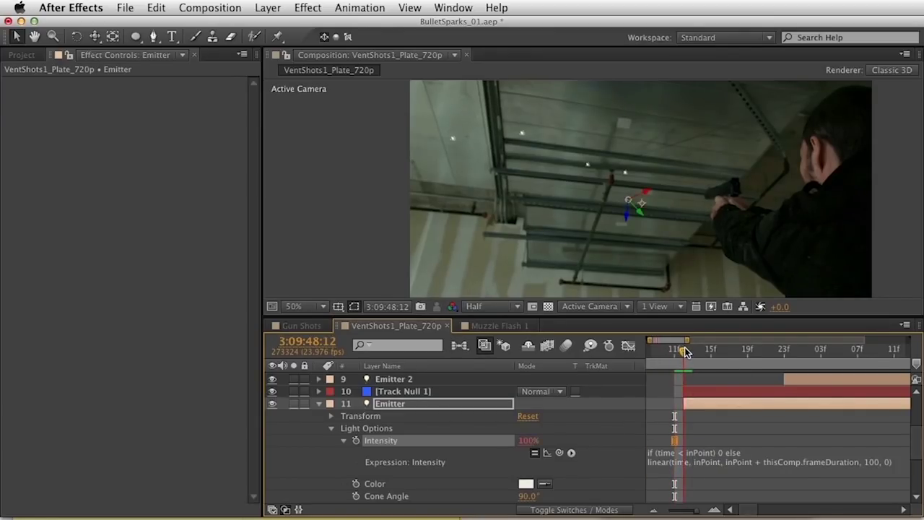
{"action": "left_click_drag", "start_coordinate": [686, 351], "coordinate": [720, 351]}
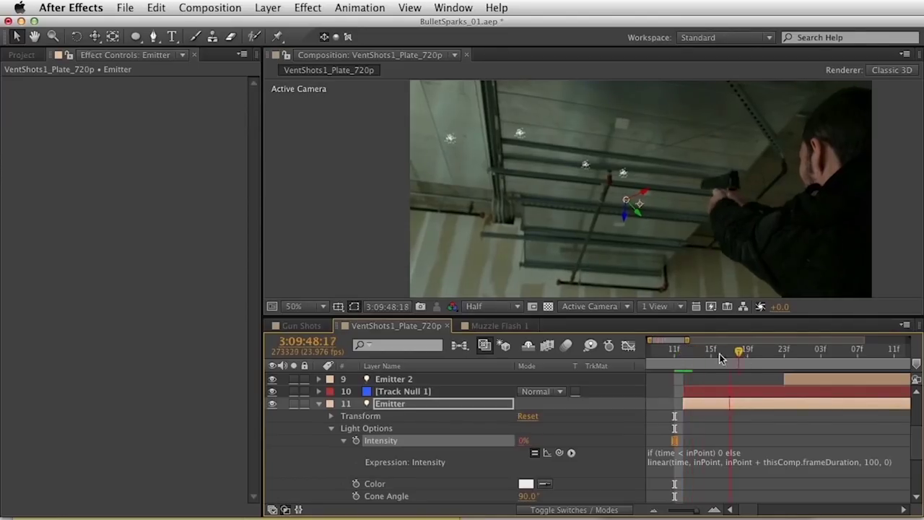
Commit the Emitter light's Intensity expression and copy only that expression
{"action": "left_click", "coordinate": [770, 398]}
{"action": "left_click", "coordinate": [718, 455]}
{"action": "key", "text": "KP_Enter"}
{"action": "key", "text": "grave"}
{"action": "left_click", "coordinate": [153, 6]}
{"action": "left_click", "coordinate": [114, 325]}
{"action": "left_click", "coordinate": [155, 7]}
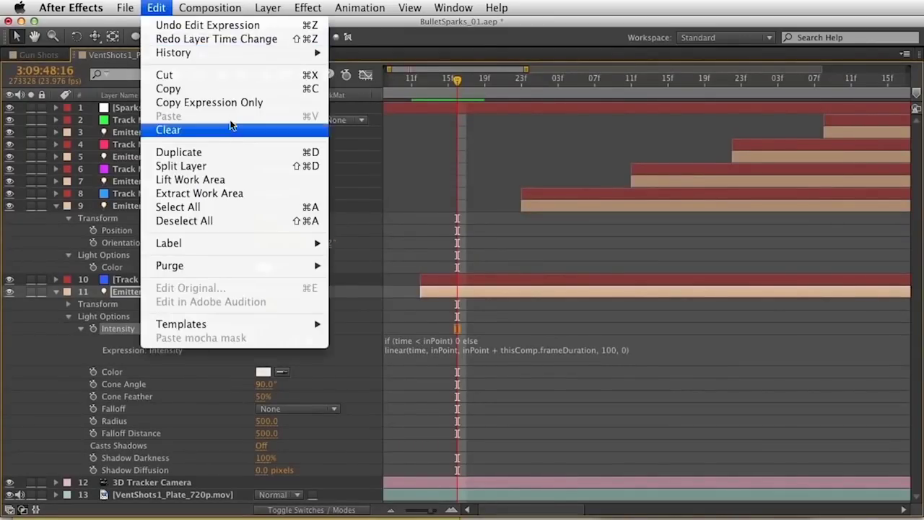
{"action": "left_click", "coordinate": [220, 102]}
Paste the Intensity expression onto Emitters 2, 3, 4 and 5
{"action": "left_click", "coordinate": [131, 206]}
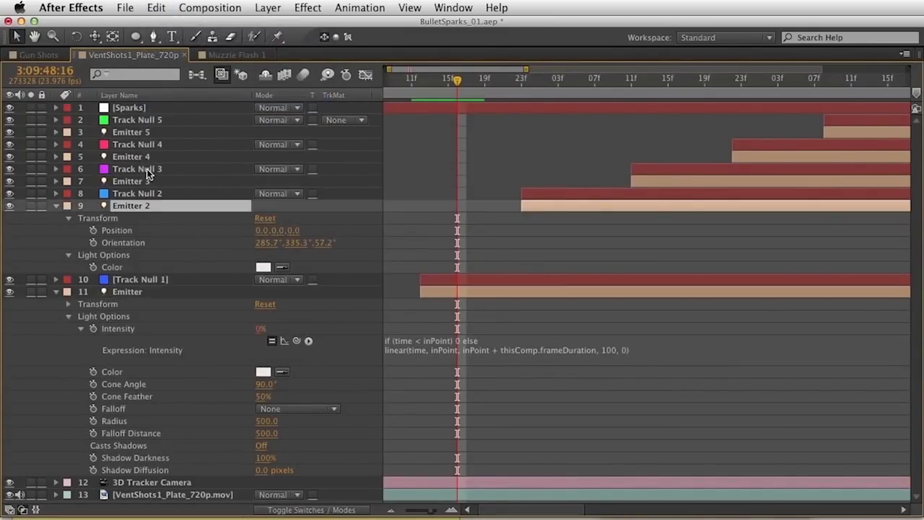
{"action": "left_click", "coordinate": [144, 181], "text": "super"}
{"action": "left_click", "coordinate": [142, 154], "text": "super"}
{"action": "left_click", "coordinate": [141, 132], "text": "super"}
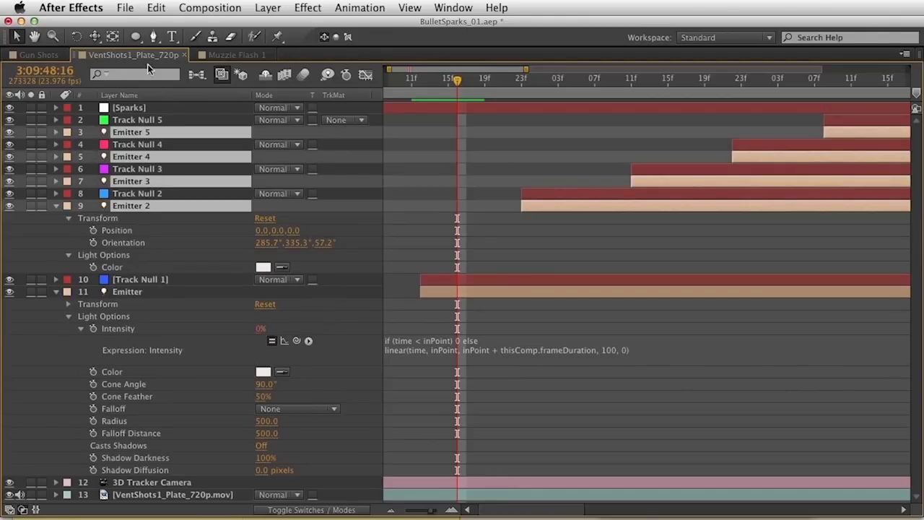
{"action": "left_click", "coordinate": [156, 7]}
{"action": "left_click", "coordinate": [193, 129]}
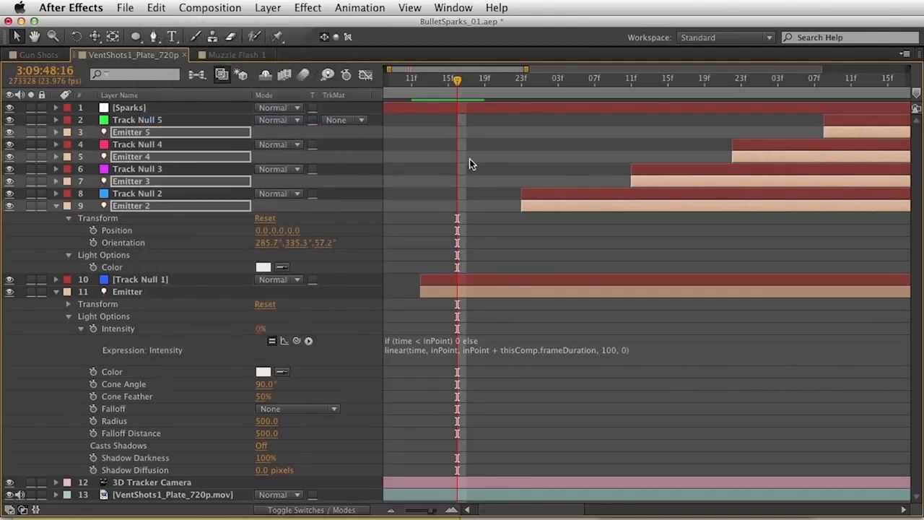
{"action": "key", "text": "grave"}
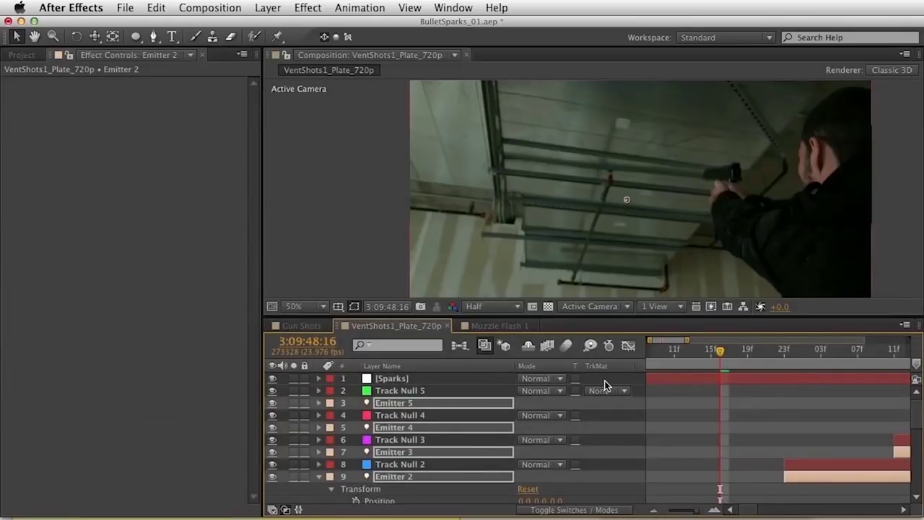
Deselect all layers, show the full layer span, and RAM-preview the tracked emitters
{"action": "key", "text": "F2"}
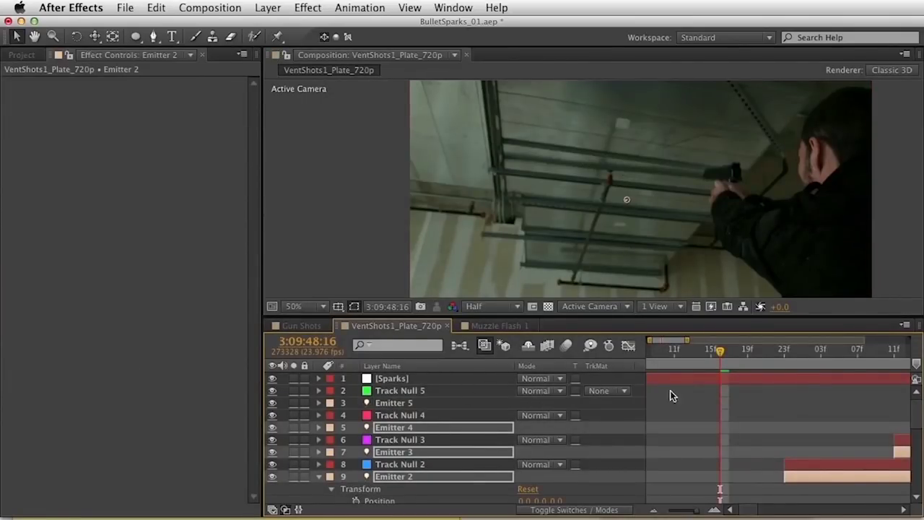
{"action": "key", "text": "semicolon"}
{"action": "key", "text": "KP_0"}
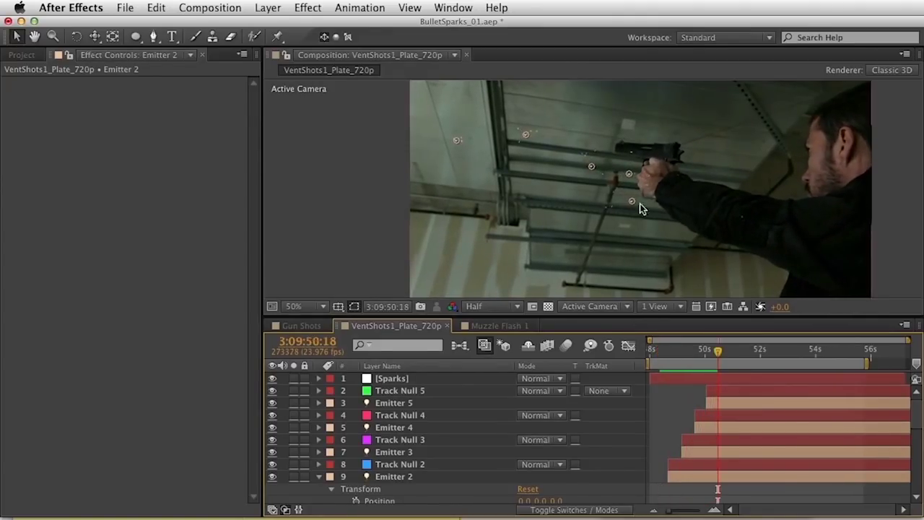
{"action": "mouse_move", "coordinate": [718, 351]}
{"action": "left_mouse_down"}
{"action": "mouse_move", "coordinate": [680, 351]}
{"action": "mouse_move", "coordinate": [755, 351]}
{"action": "mouse_move", "coordinate": [735, 351]}
{"action": "left_mouse_up"}
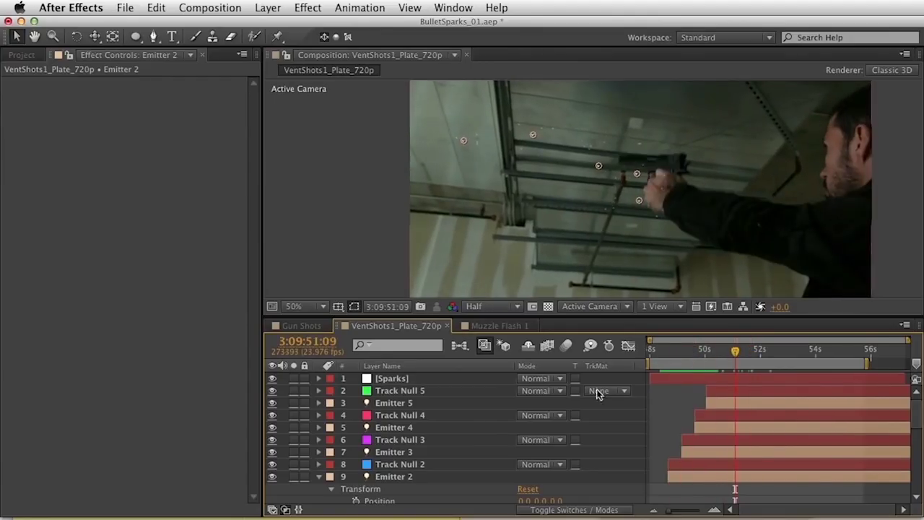
{"action": "scroll", "coordinate": [443, 392], "scroll_direction": "down", "scroll_amount": 15}
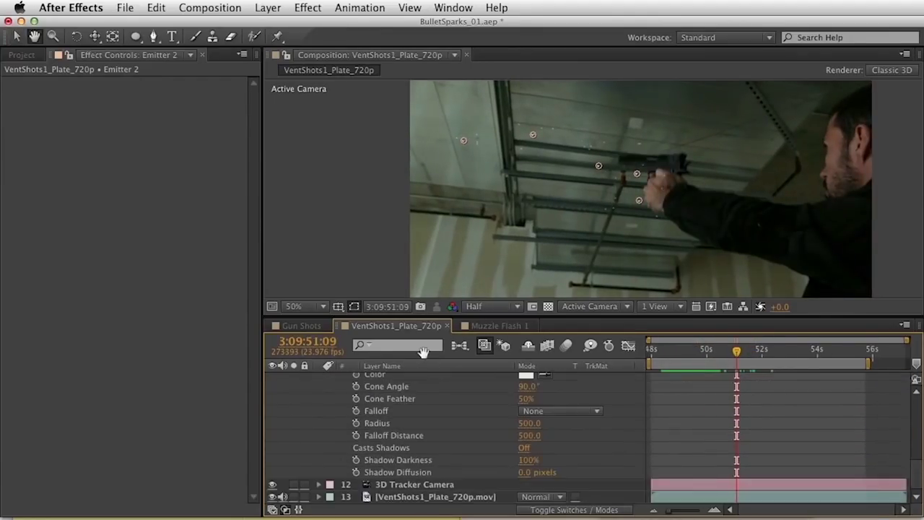
{"action": "scroll", "coordinate": [426, 412], "scroll_direction": "up", "scroll_amount": 3}
Collapse the expanded properties of the Emitter and Emitter 2 light layers
{"action": "left_click", "coordinate": [398, 378]}
{"action": "key", "text": "u"}
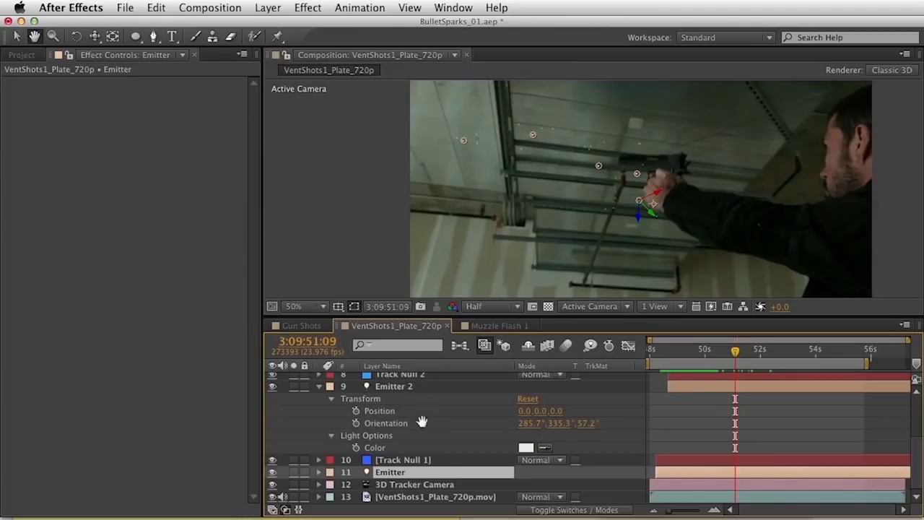
{"action": "left_click", "coordinate": [408, 387]}
{"action": "key", "text": "u"}
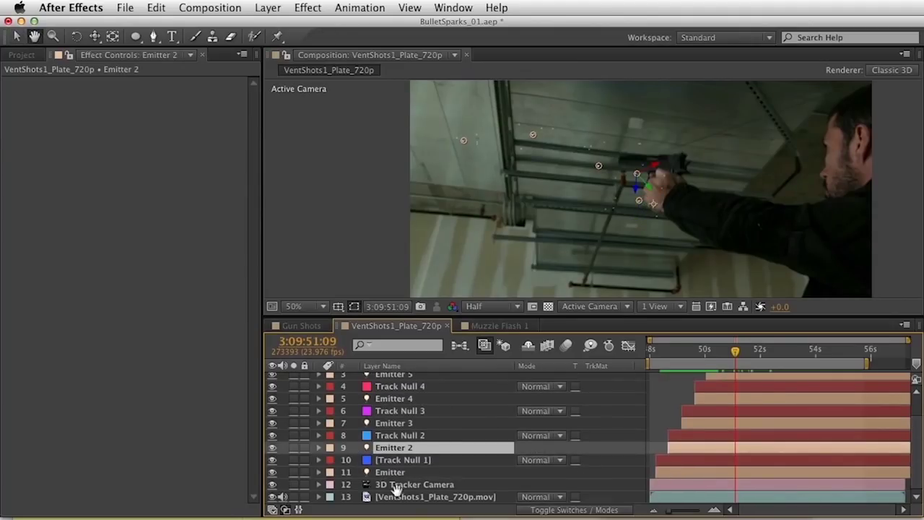
{"action": "scroll", "coordinate": [404, 411], "scroll_direction": "up", "scroll_amount": 2}
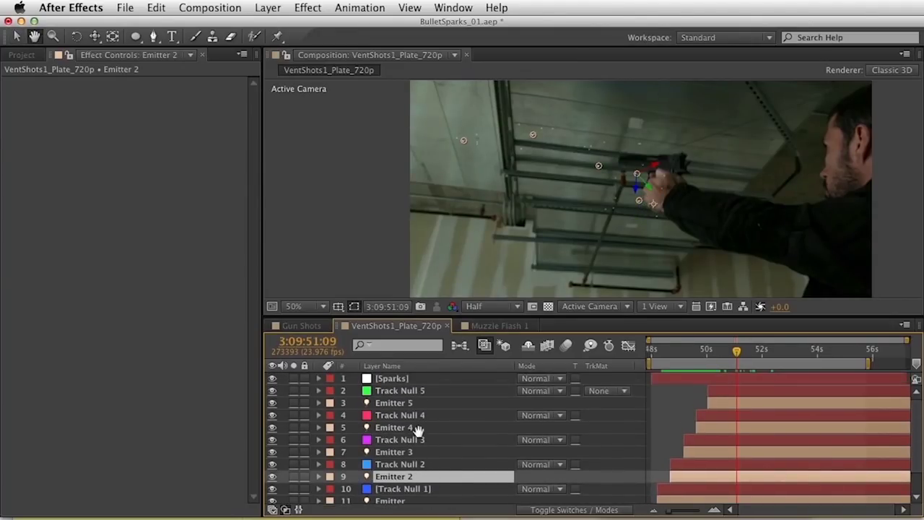
On the Sparks layer, raise particle Size to 181 and Velocity to 2000, then preview
{"action": "left_click", "coordinate": [388, 381]}
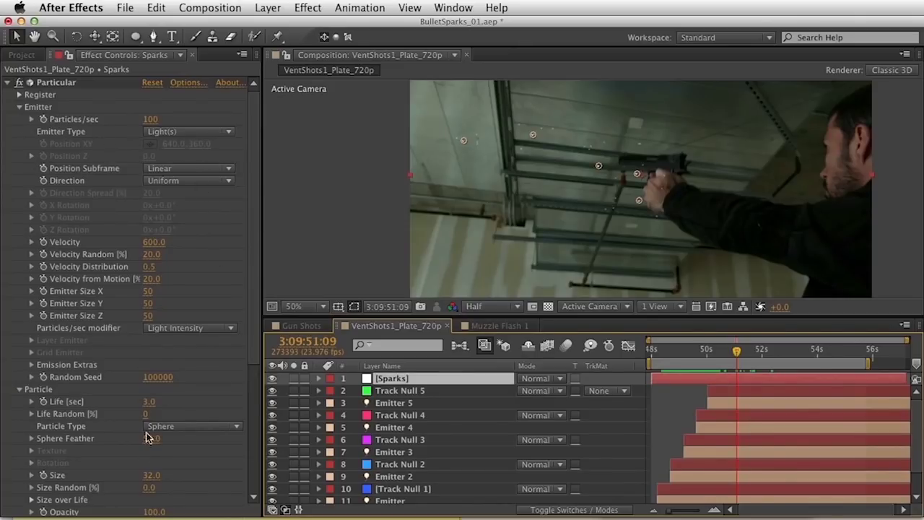
{"action": "left_click_drag", "start_coordinate": [152, 475], "coordinate": [244, 458]}
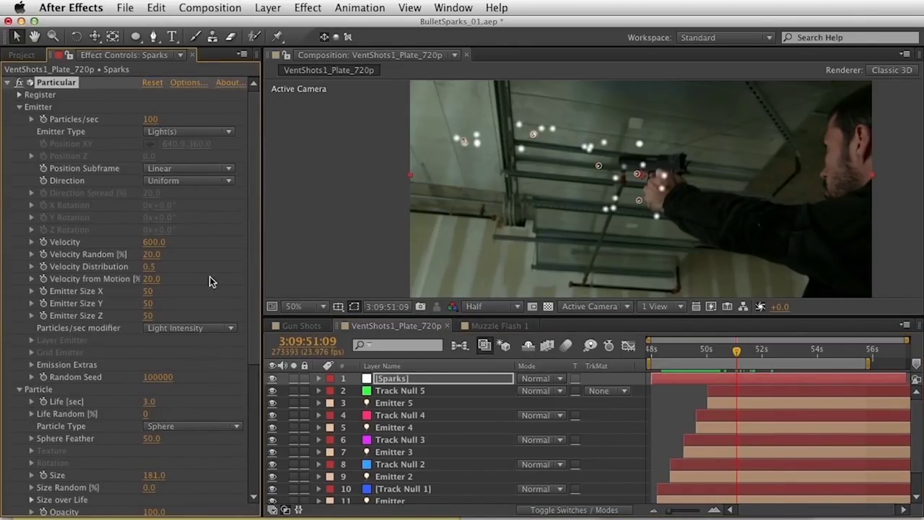
{"action": "left_click", "coordinate": [153, 244]}
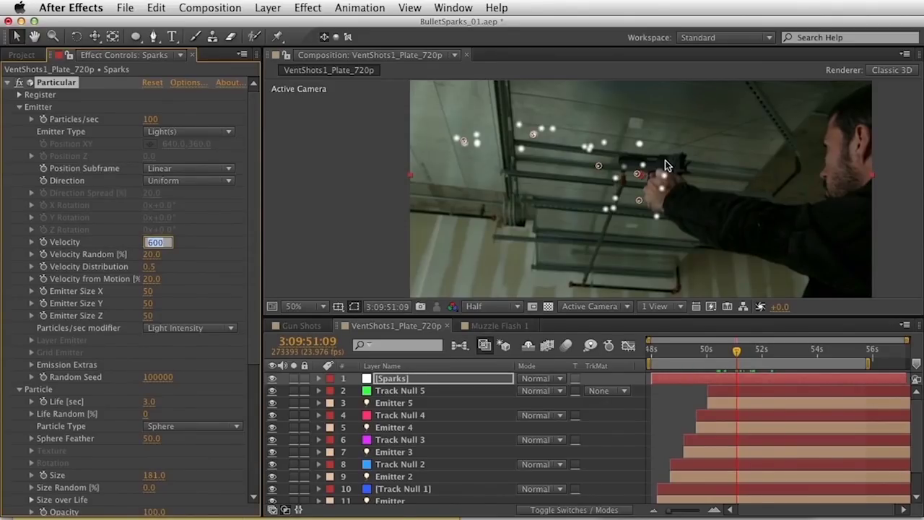
{"action": "type", "text": "2000"}
{"action": "key", "text": "Return"}
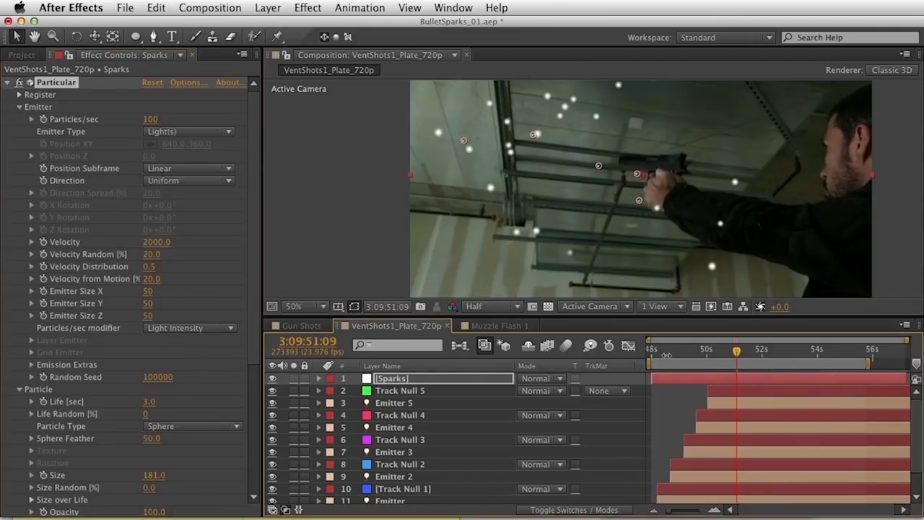
{"action": "left_click", "coordinate": [666, 355]}
{"action": "key", "text": "space"}
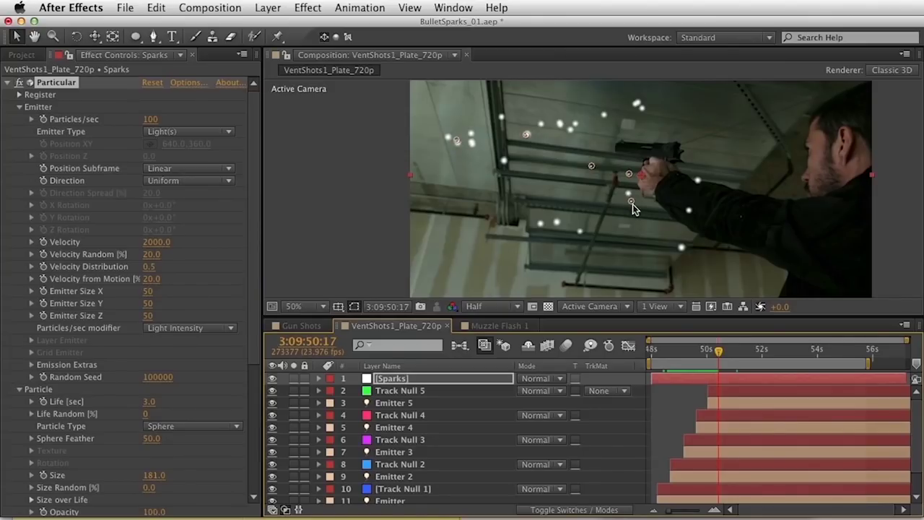
{"action": "left_click_drag", "start_coordinate": [688, 357], "coordinate": [739, 361]}
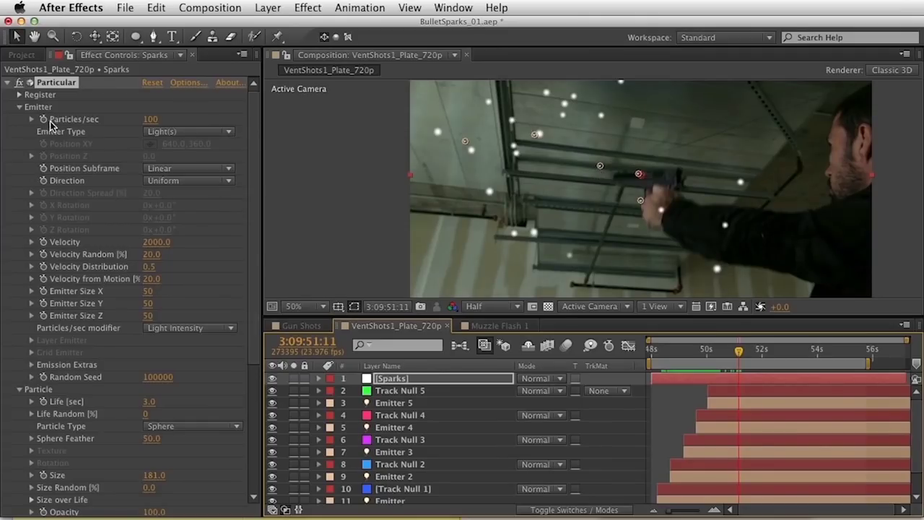
Set the Sparks emission to 2000 particles per second
{"action": "left_click_drag", "start_coordinate": [148, 120], "coordinate": [220, 117]}
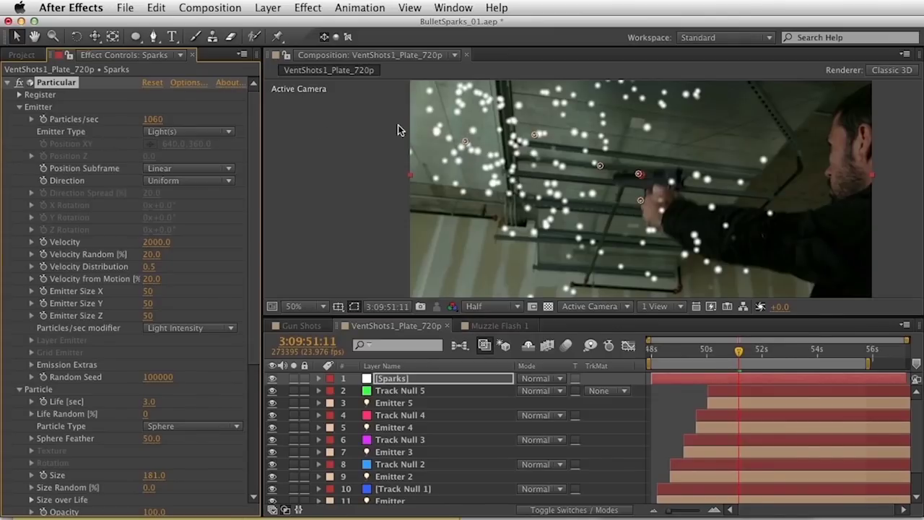
{"action": "left_click", "coordinate": [154, 119]}
{"action": "type", "text": "2000"}
{"action": "key", "text": "Return"}
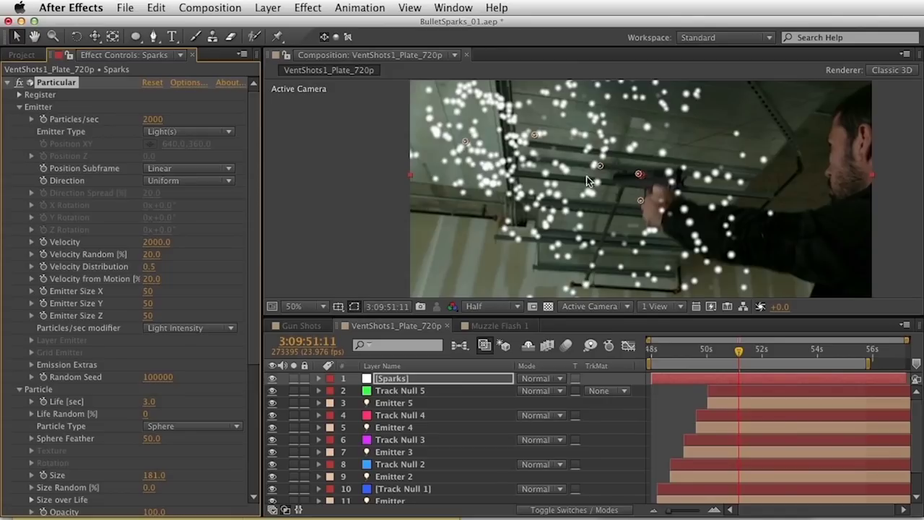
Increase Velocity to 12000 and Life to 0.1 seconds, then preview from the work-area start
{"action": "left_click", "coordinate": [156, 242]}
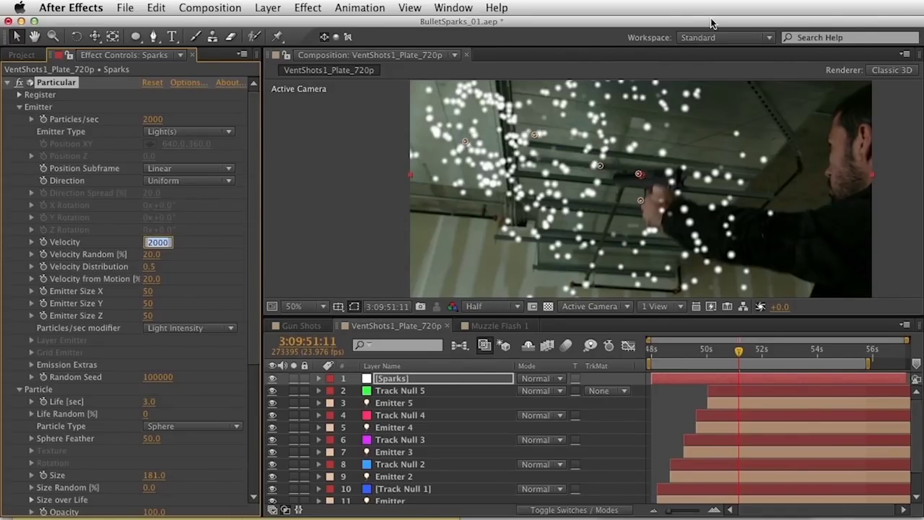
{"action": "type", "text": "1"}
{"action": "type", "text": "2000"}
{"action": "key", "text": "Return"}
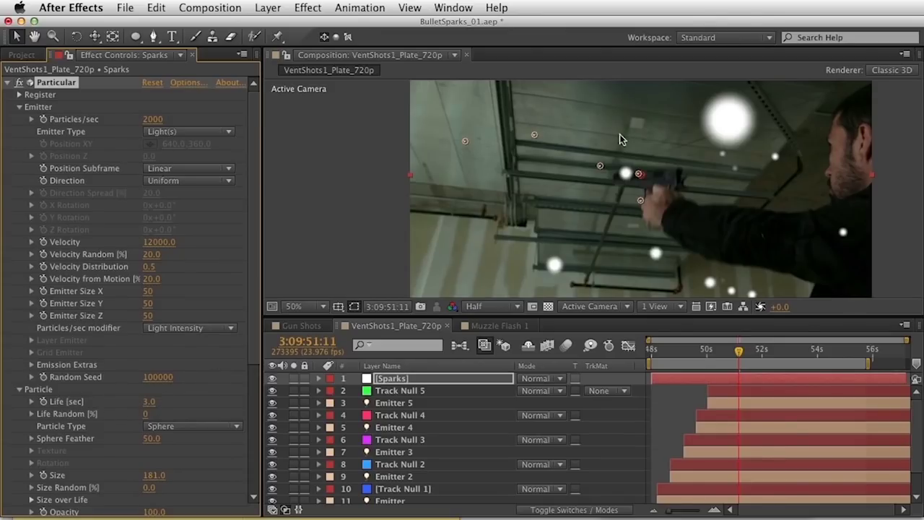
{"action": "left_click", "coordinate": [143, 404]}
{"action": "key", "text": "Return"}
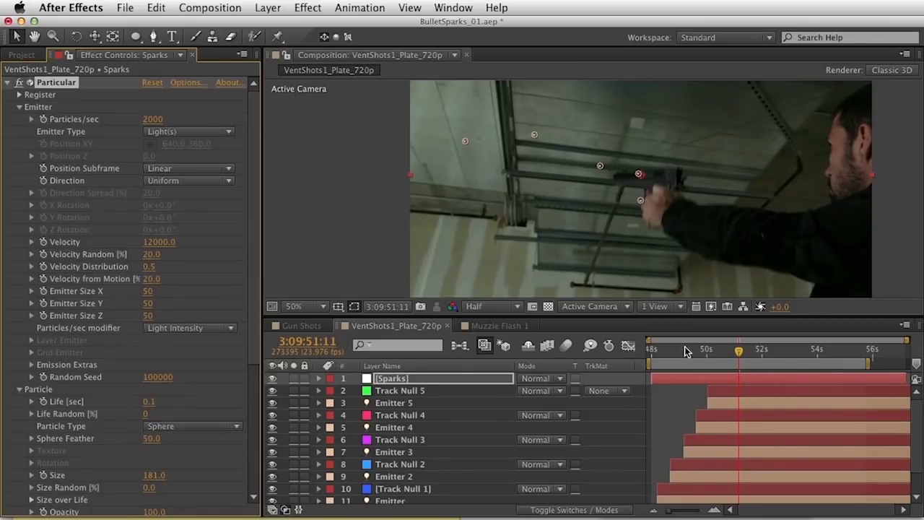
{"action": "key", "text": "KP_0"}
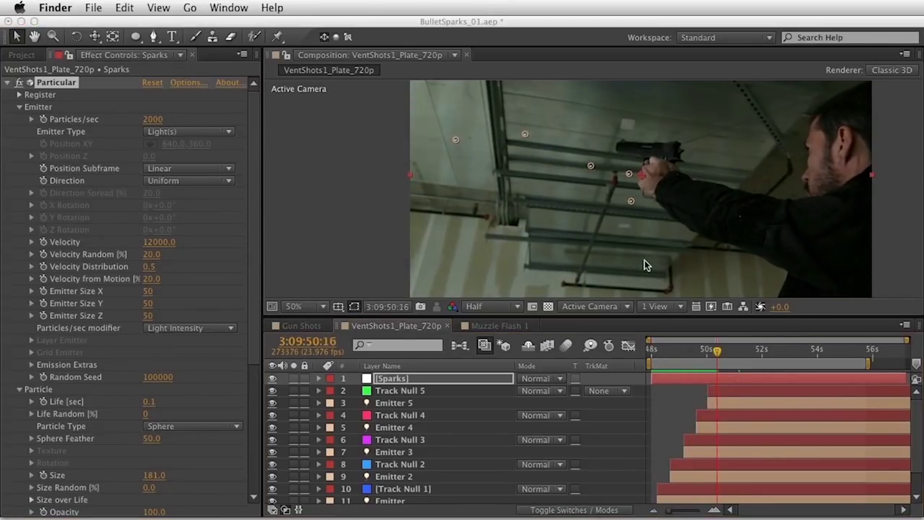
{"action": "left_click", "coordinate": [715, 354]}
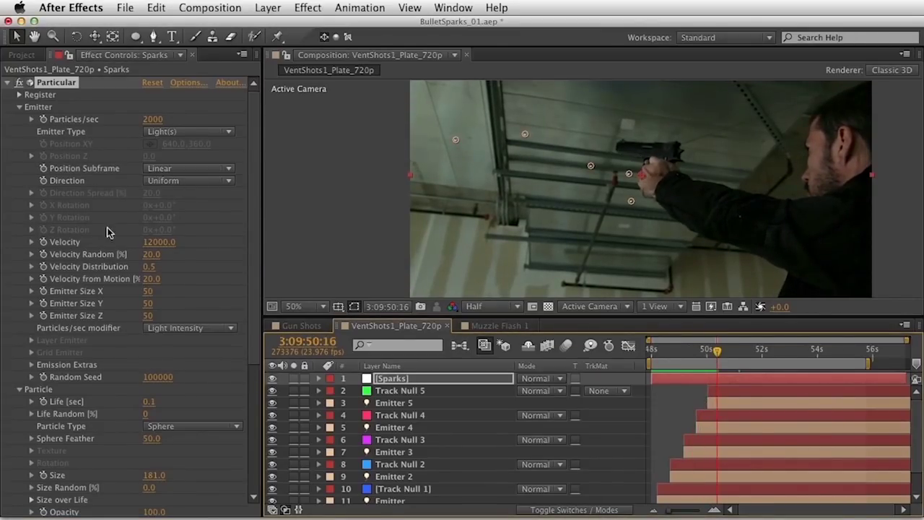
Reveal Particular's Emission Extras and scrub through the spark bursts at the bullet hits
{"action": "left_click", "coordinate": [32, 365]}
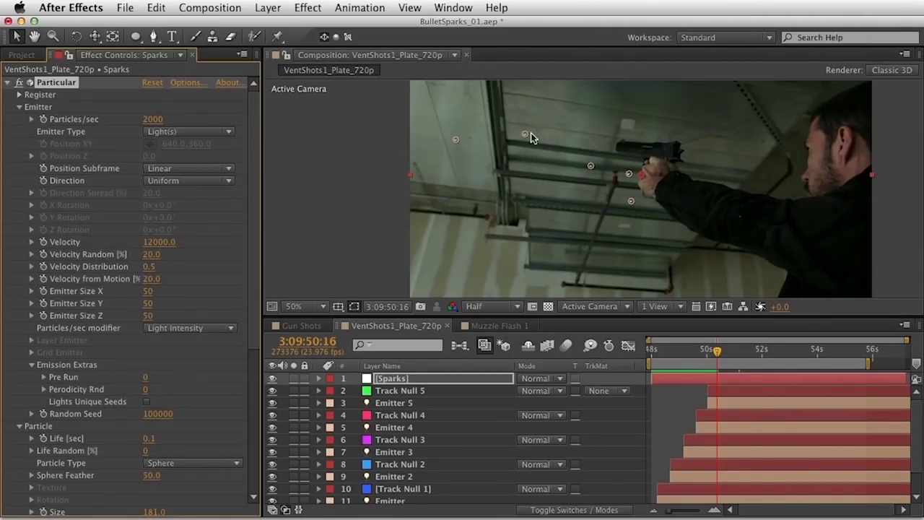
{"action": "mouse_move", "coordinate": [687, 353]}
{"action": "left_mouse_down"}
{"action": "mouse_move", "coordinate": [707, 352]}
{"action": "mouse_move", "coordinate": [686, 352]}
{"action": "left_mouse_up"}
{"action": "key", "text": "space"}
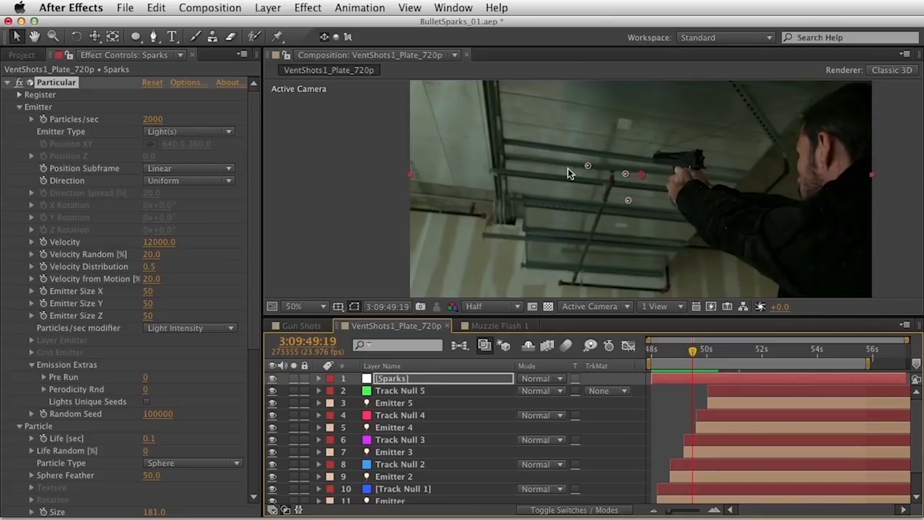
{"action": "left_click_drag", "start_coordinate": [714, 359], "coordinate": [673, 352]}
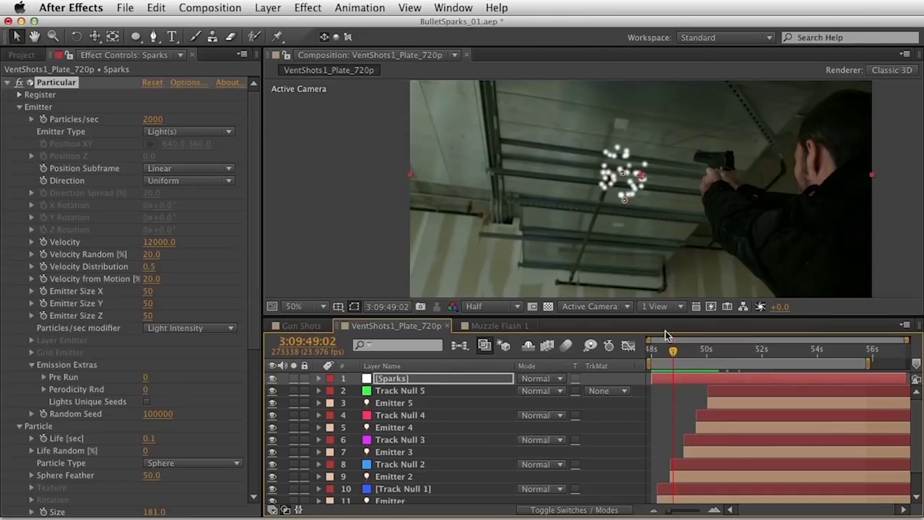
{"action": "left_click_drag", "start_coordinate": [675, 354], "coordinate": [688, 358]}
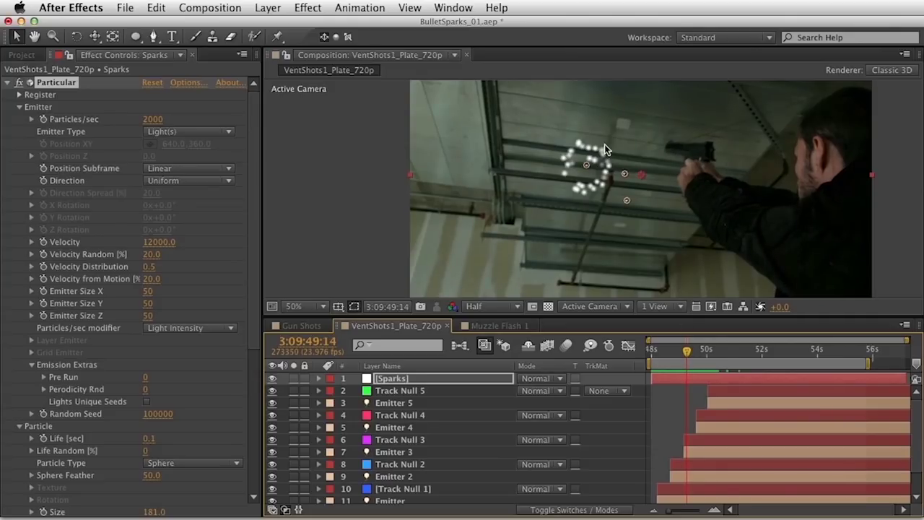
{"action": "left_click_drag", "start_coordinate": [702, 359], "coordinate": [698, 355]}
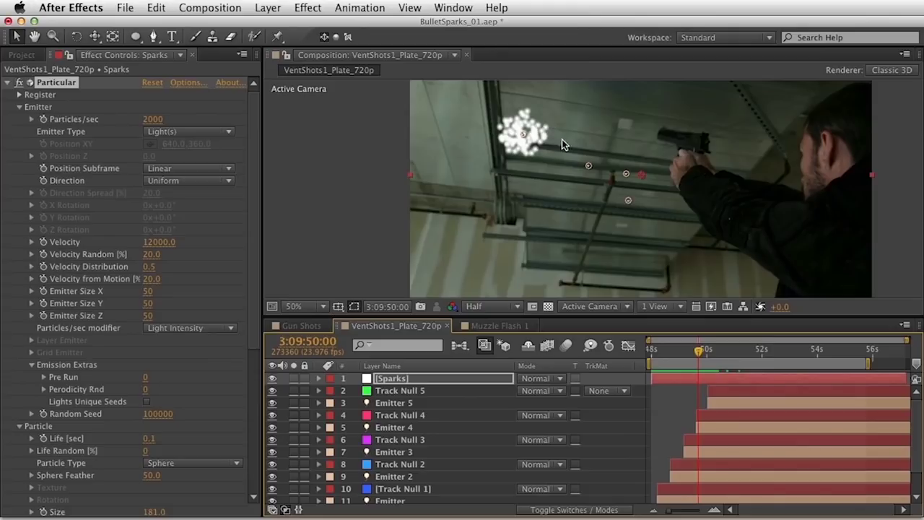
{"action": "left_click", "coordinate": [718, 353]}
{"action": "left_click_drag", "start_coordinate": [719, 353], "coordinate": [708, 354]}
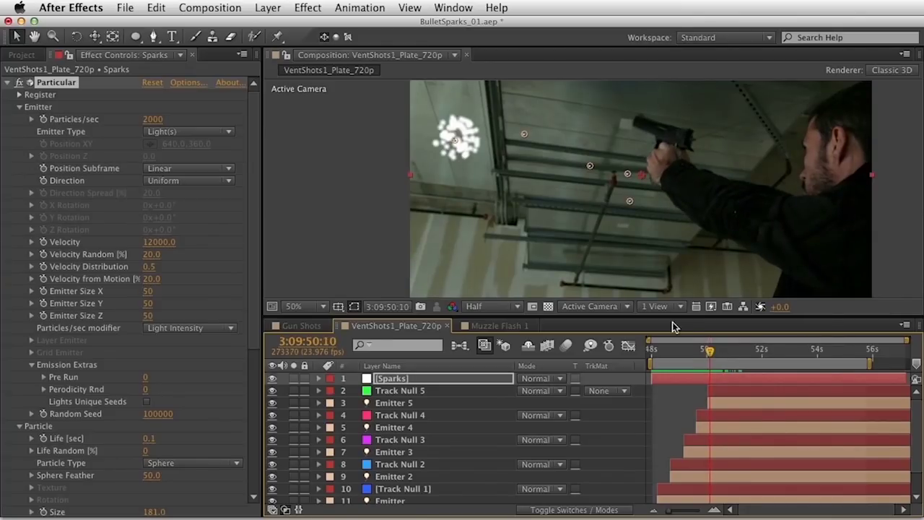
Enable Lights Unique Seeds and review the burst at the ceiling impact
{"action": "left_click", "coordinate": [143, 403]}
{"action": "left_click", "coordinate": [148, 401]}
{"action": "left_click_drag", "start_coordinate": [666, 353], "coordinate": [704, 361]}
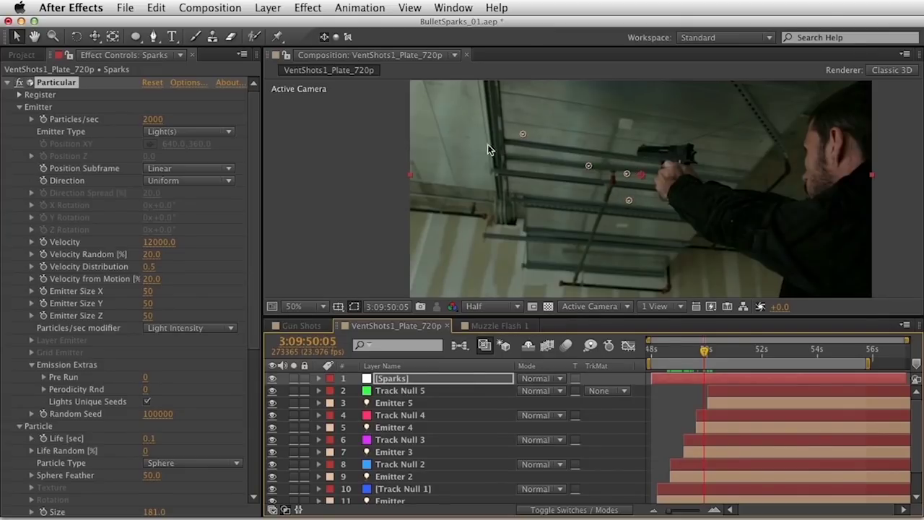
{"action": "left_click_drag", "start_coordinate": [704, 351], "coordinate": [710, 351]}
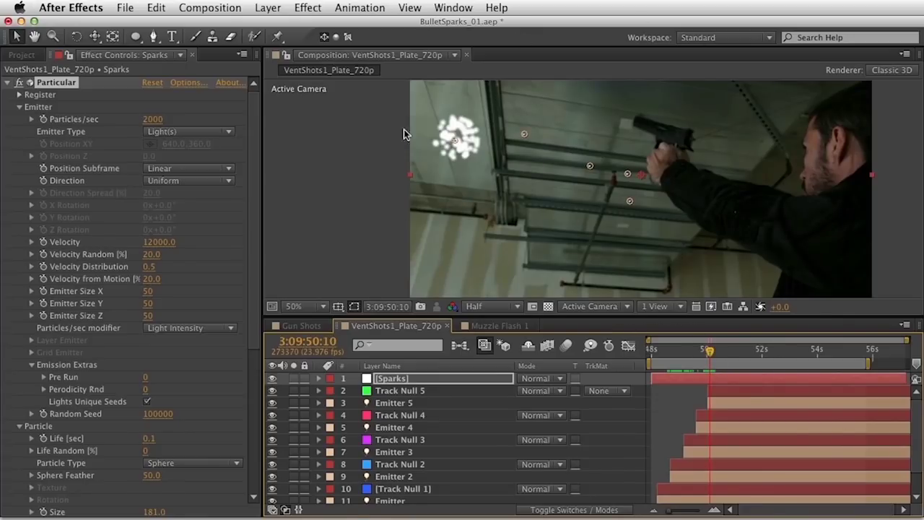
{"action": "scroll", "coordinate": [148, 437], "scroll_direction": "down", "scroll_amount": 5}
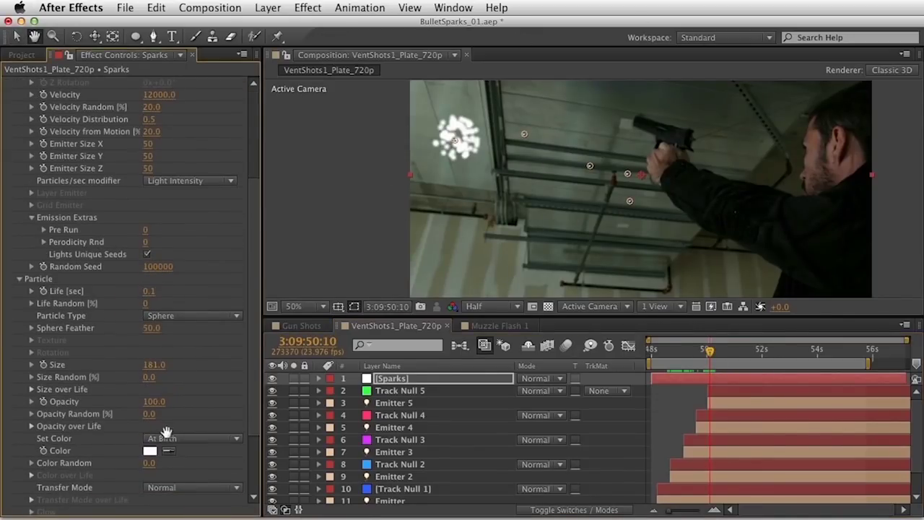
Set the Sparks Particle Color to bright orange FA5A00
{"action": "left_click", "coordinate": [150, 452]}
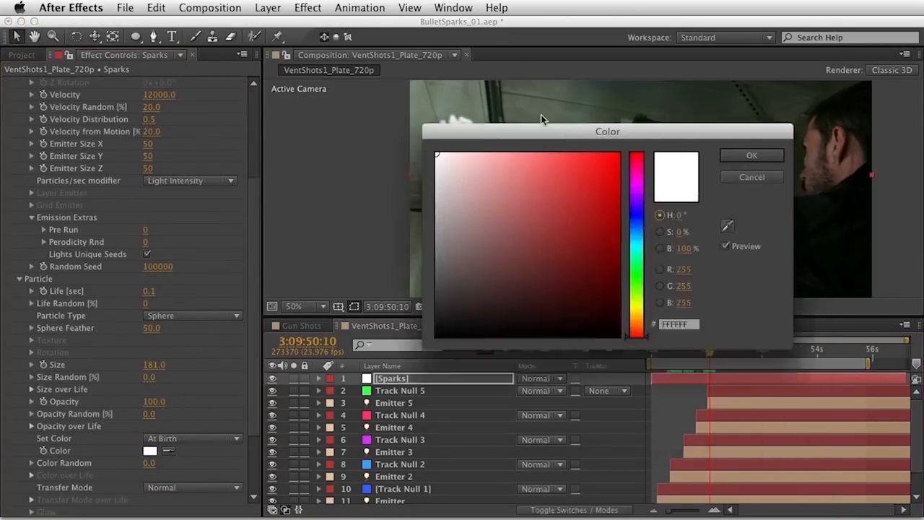
{"action": "left_click", "coordinate": [536, 325]}
{"action": "left_click", "coordinate": [470, 193]}
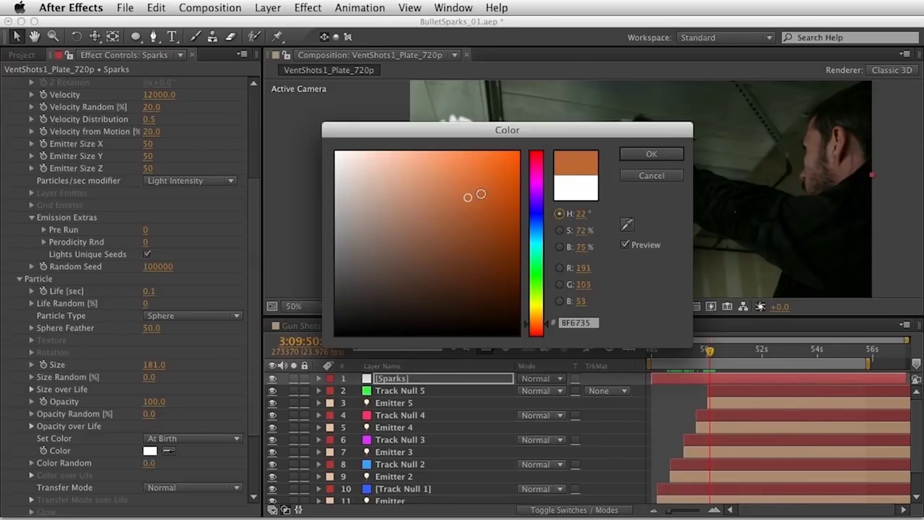
{"action": "left_click", "coordinate": [522, 154]}
{"action": "left_click_drag", "start_coordinate": [575, 130], "coordinate": [578, 202]}
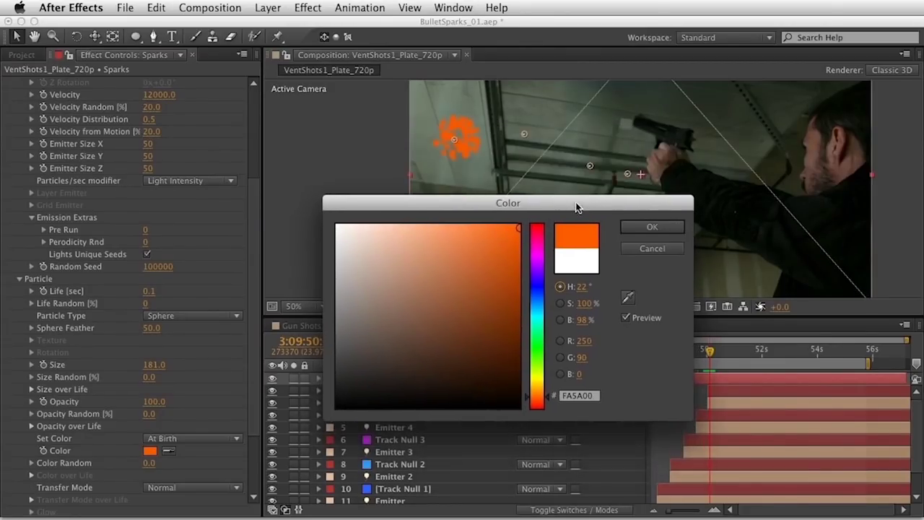
{"action": "left_click", "coordinate": [651, 226]}
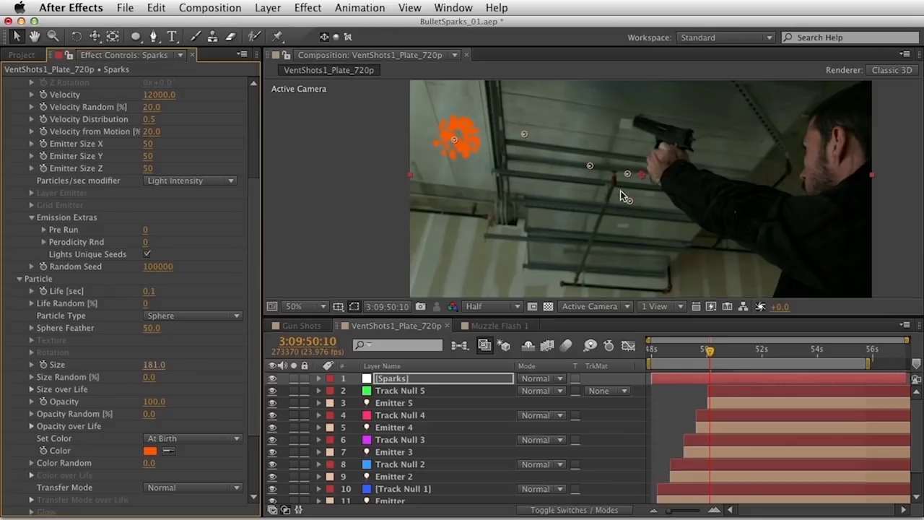
Reduce Particle Size to 30, then settle on 50, and scrub to refresh the sparks
{"action": "left_click", "coordinate": [154, 365]}
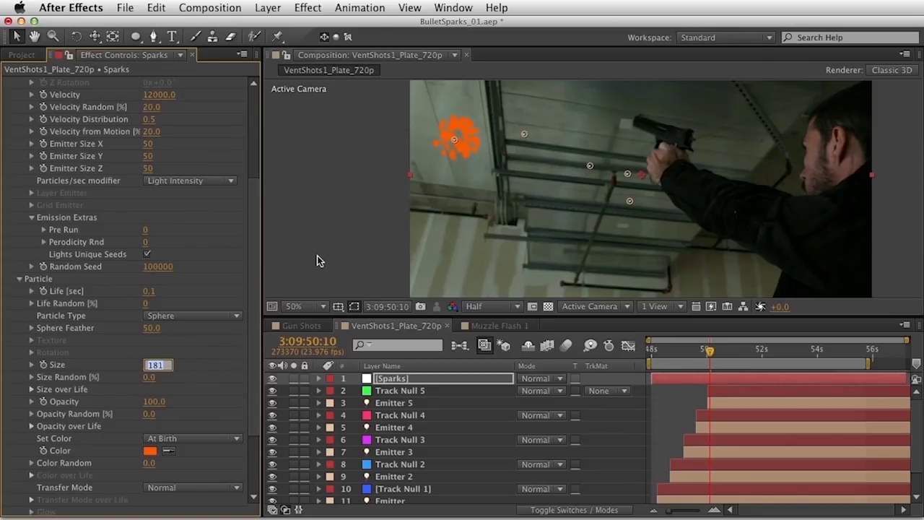
{"action": "type", "text": "30"}
{"action": "key", "text": "Return"}
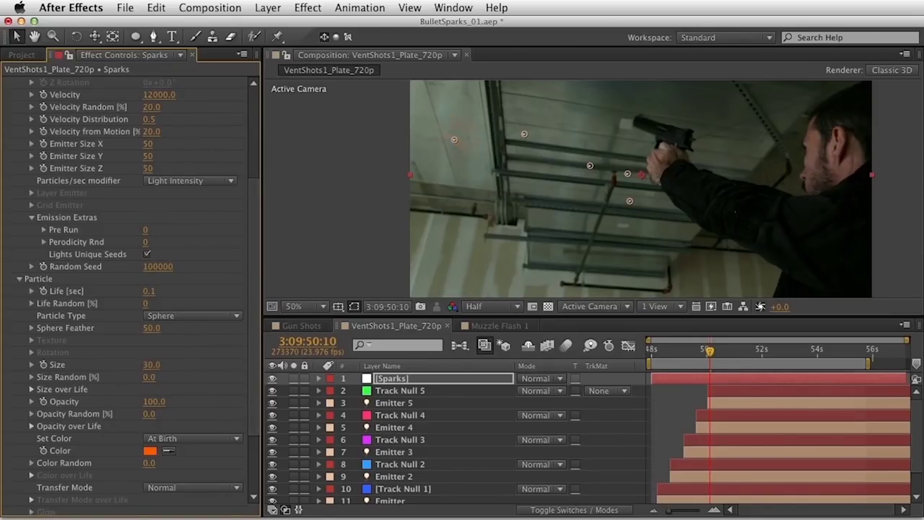
{"action": "left_click", "coordinate": [151, 364]}
{"action": "type", "text": "50"}
{"action": "key", "text": "Return"}
{"action": "left_click_drag", "start_coordinate": [686, 348], "coordinate": [709, 351]}
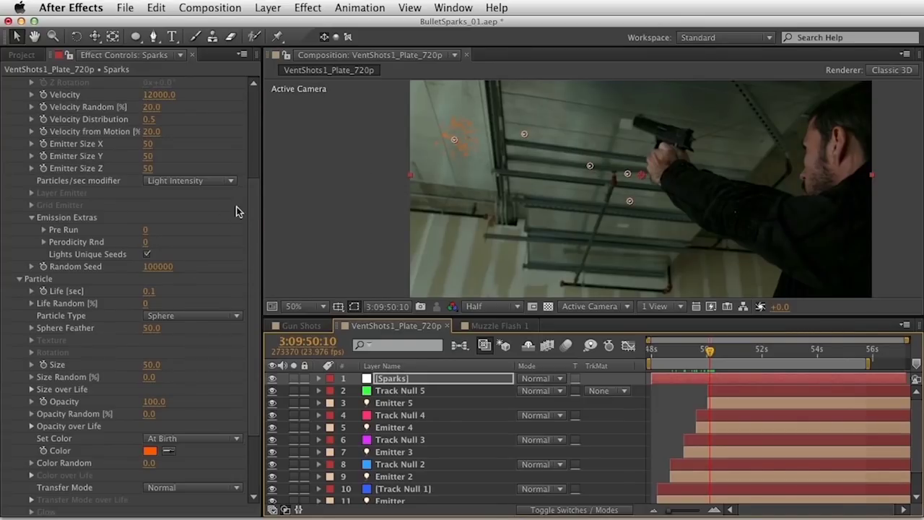
{"action": "scroll", "coordinate": [255, 145], "scroll_direction": "up", "scroll_amount": 5}
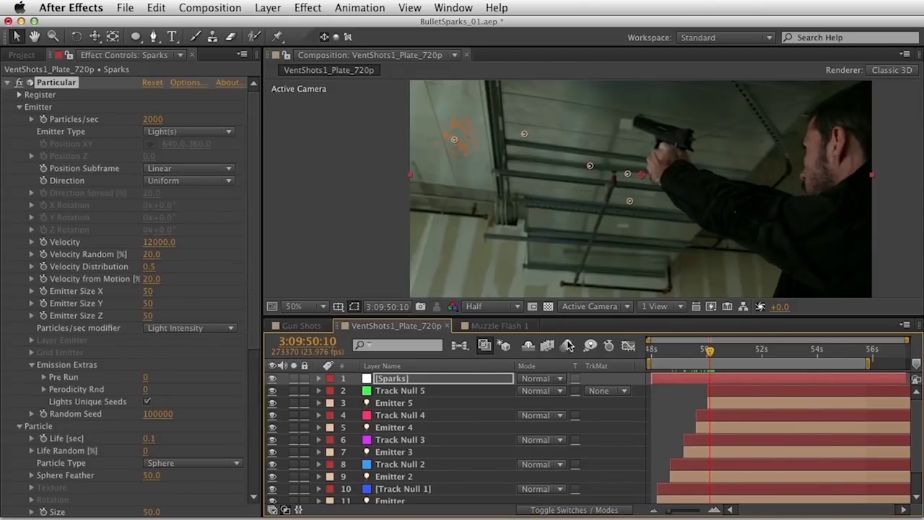
Collapse Emitter and Particle, expand Aux System, and frame the spark burst at 200% zoom
{"action": "left_click", "coordinate": [19, 107]}
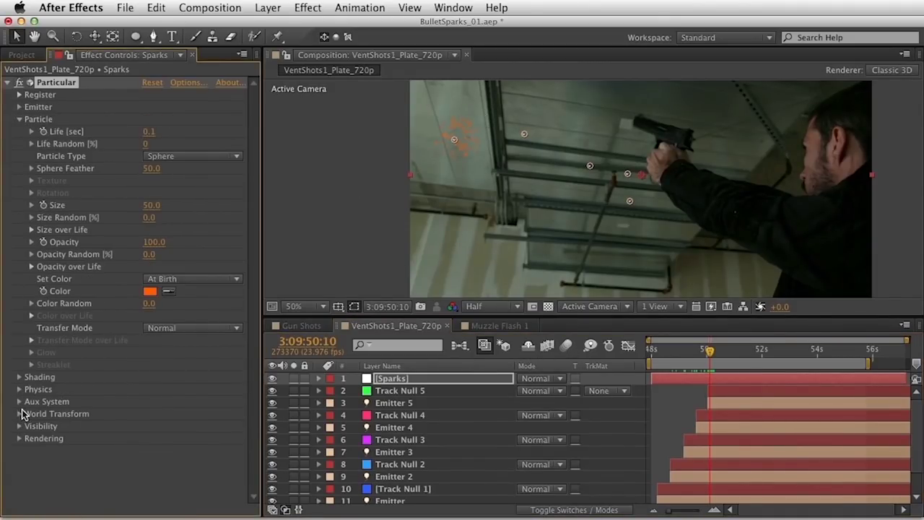
{"action": "left_click", "coordinate": [20, 119]}
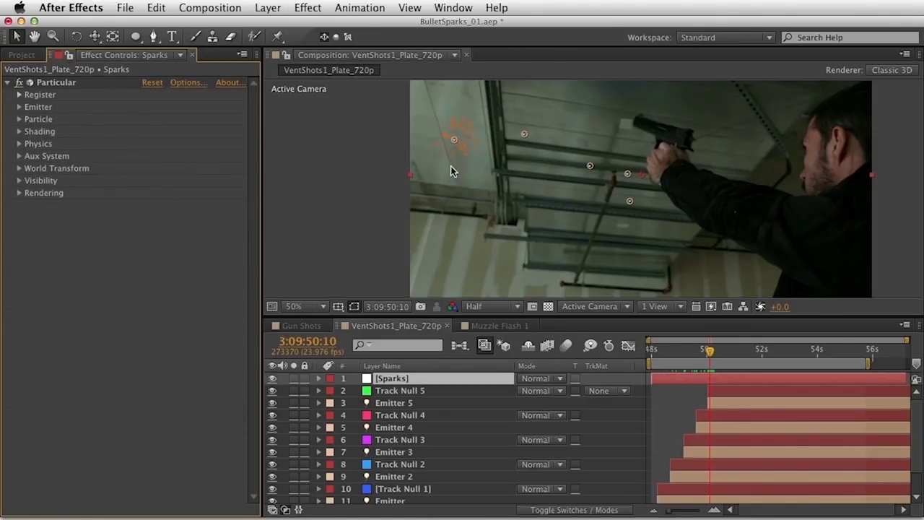
{"action": "left_click", "coordinate": [19, 157]}
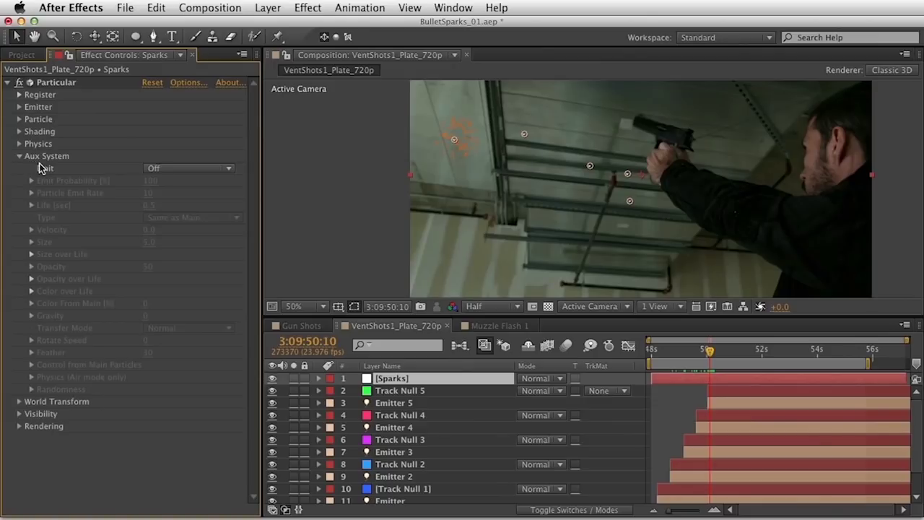
{"action": "key", "text": "period"}
{"action": "scroll", "coordinate": [729, 215], "scroll_direction": "up", "scroll_amount": 2}
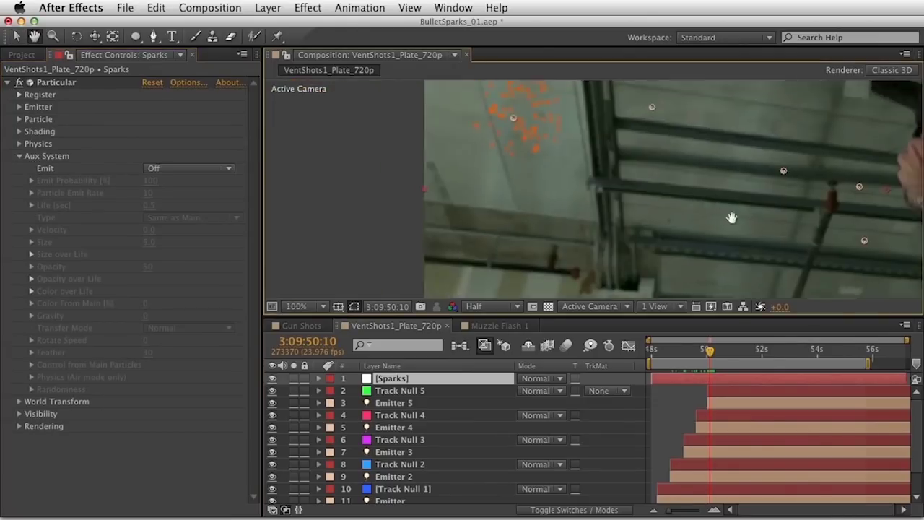
{"action": "key", "text": "space"}
{"action": "left_click_drag", "start_coordinate": [489, 194], "coordinate": [645, 138]}
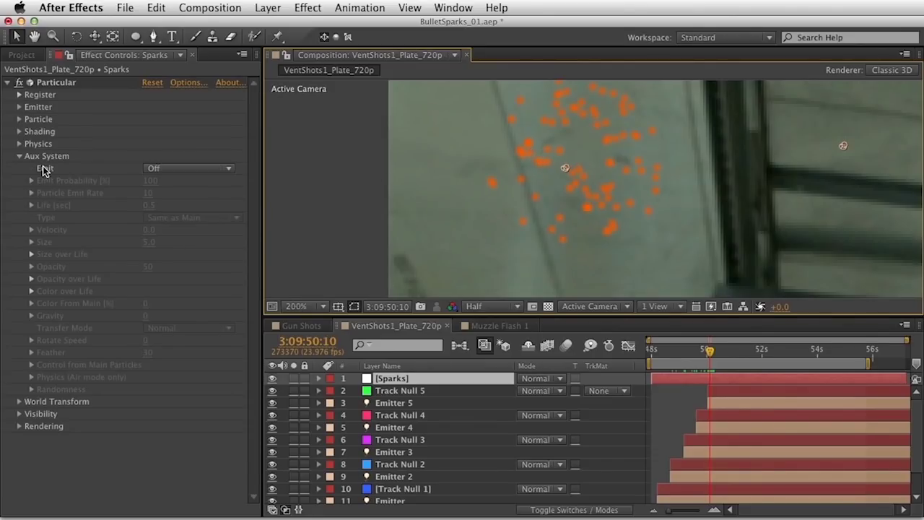
Set the Aux System to emit Continuously at about 200 particles per second
{"action": "left_click", "coordinate": [196, 168]}
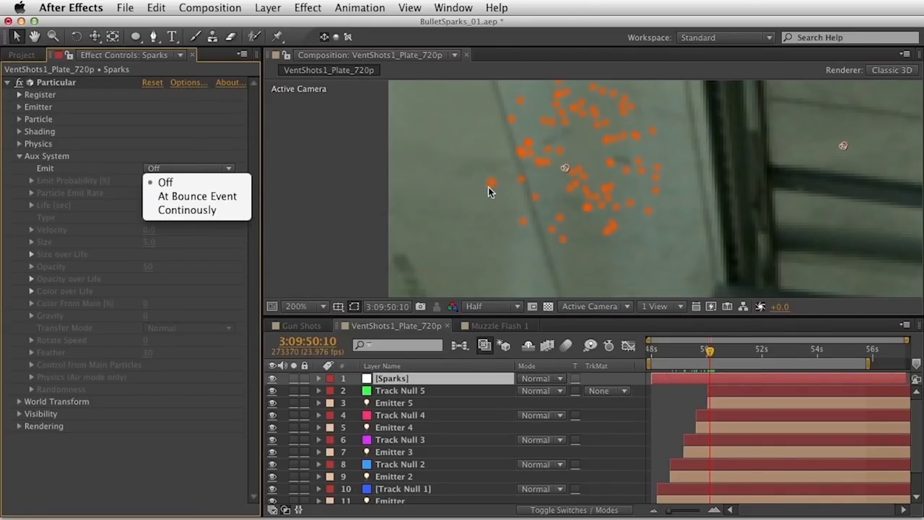
{"action": "left_click", "coordinate": [229, 210]}
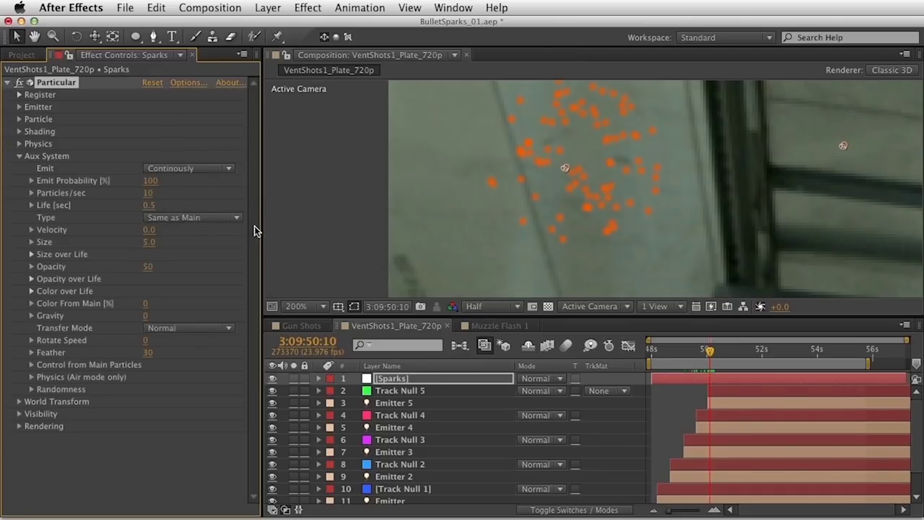
{"action": "left_click", "coordinate": [31, 365]}
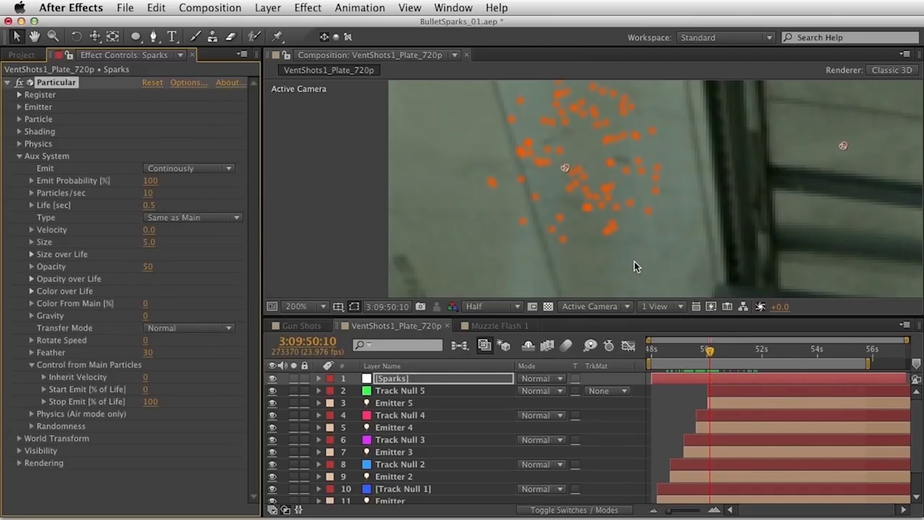
{"action": "left_click", "coordinate": [148, 192]}
{"action": "type", "text": "2"}
{"action": "key", "text": "Return"}
Set aux particle Size to 30 with a Size over Life curve tapering to zero
{"action": "left_click", "coordinate": [148, 242]}
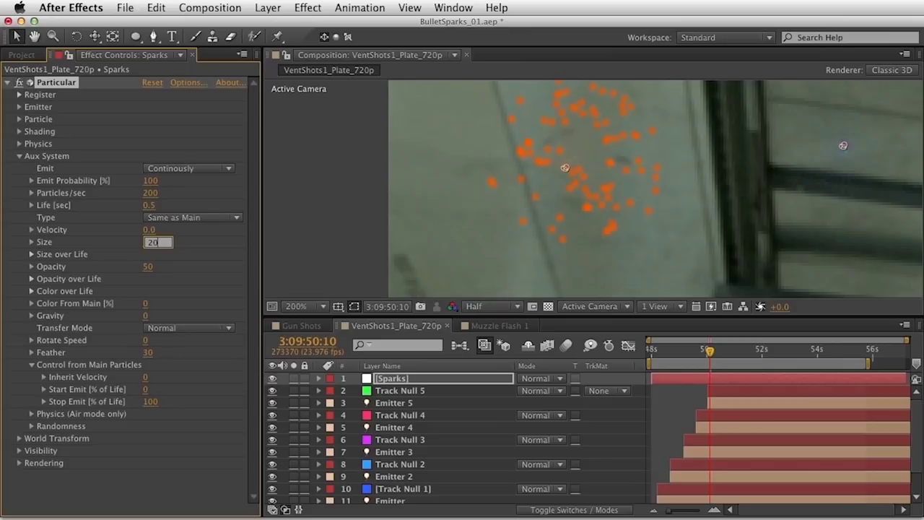
{"action": "key", "text": "Return"}
{"action": "left_click_drag", "start_coordinate": [152, 243], "coordinate": [163, 242]}
{"action": "left_click", "coordinate": [161, 242]}
{"action": "type", "text": "30"}
{"action": "key", "text": "Return"}
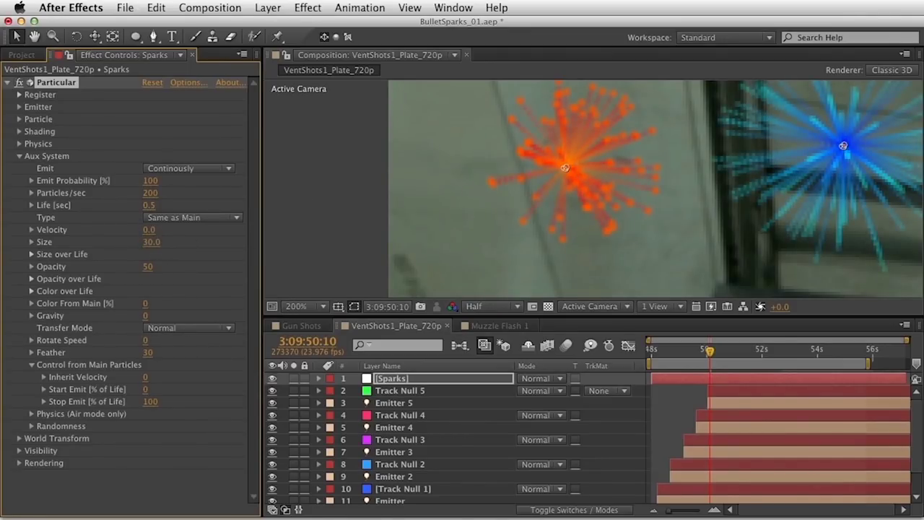
{"action": "left_click", "coordinate": [31, 254]}
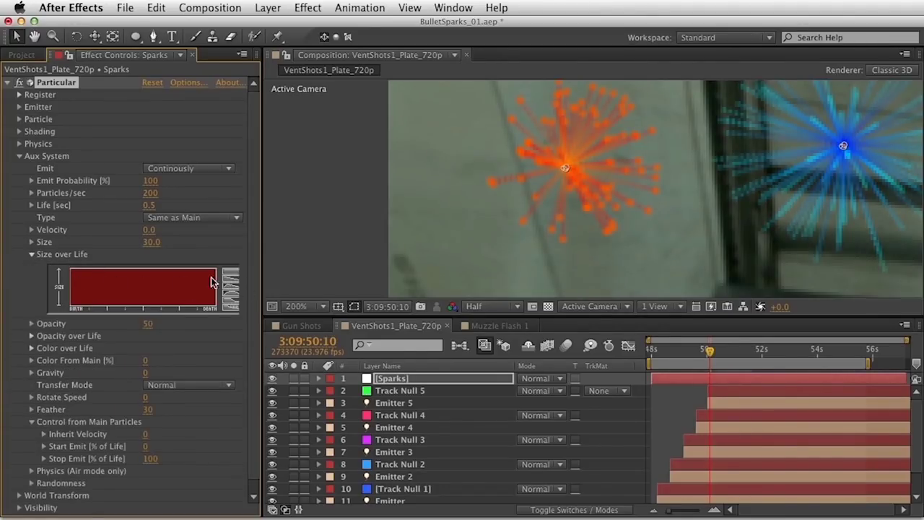
{"action": "left_click_drag", "start_coordinate": [213, 305], "coordinate": [73, 270]}
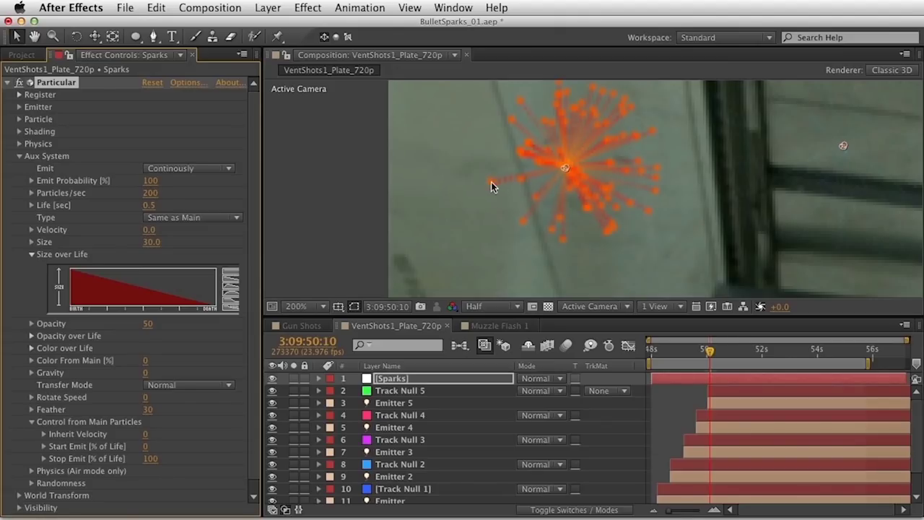
Set aux particle Life to 0.1 and preview at full resolution
{"action": "left_click", "coordinate": [274, 309]}
{"action": "left_click", "coordinate": [273, 309]}
{"action": "left_click", "coordinate": [149, 205]}
{"action": "type", "text": "1"}
{"action": "key", "text": "Return"}
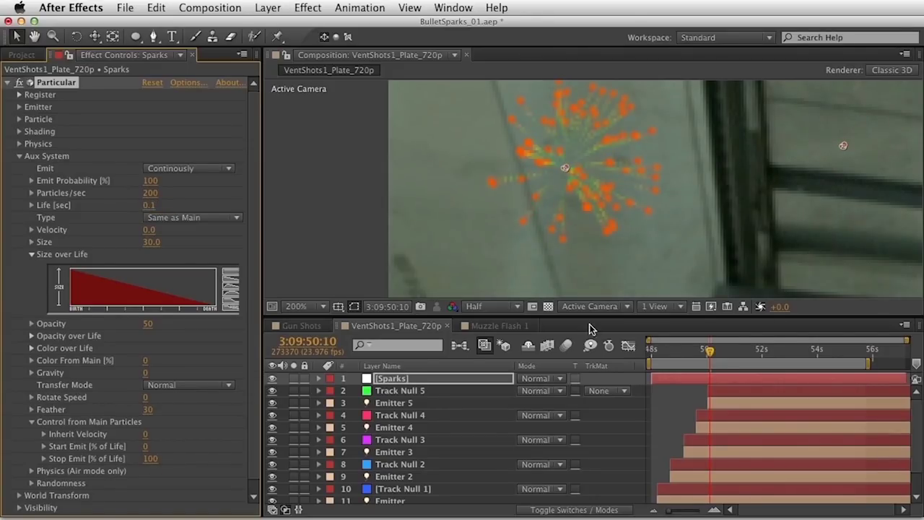
{"action": "left_click", "coordinate": [149, 205]}
{"action": "left_click", "coordinate": [220, 206]}
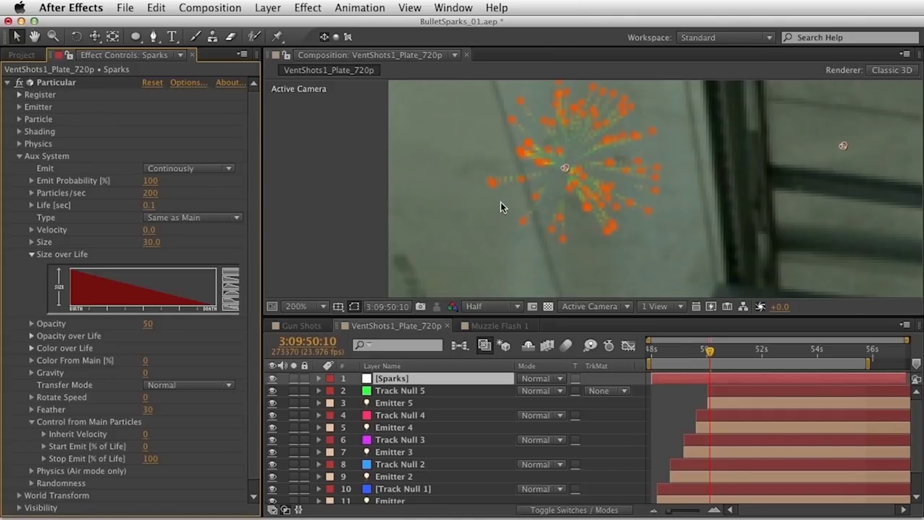
{"action": "key", "text": "super+j"}
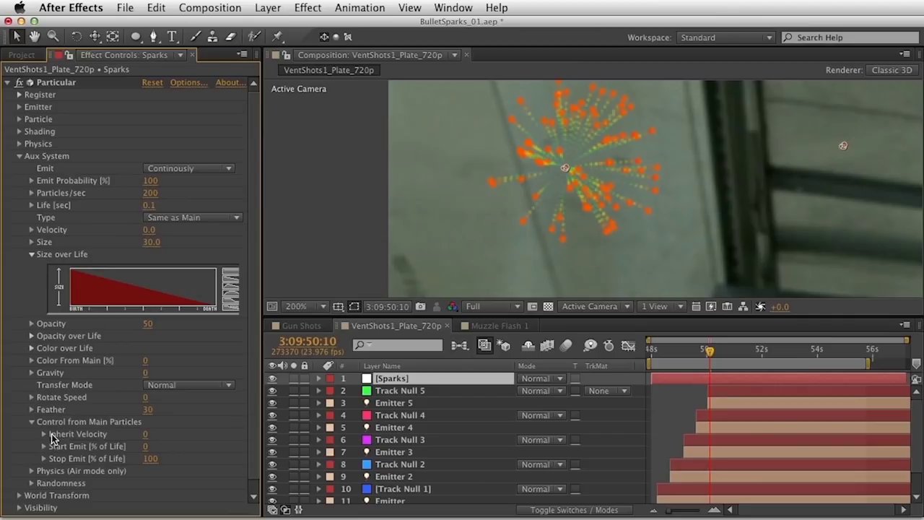
Set the aux Color From Main to 99 percent so trails take the orange colour
{"action": "left_click", "coordinate": [31, 348]}
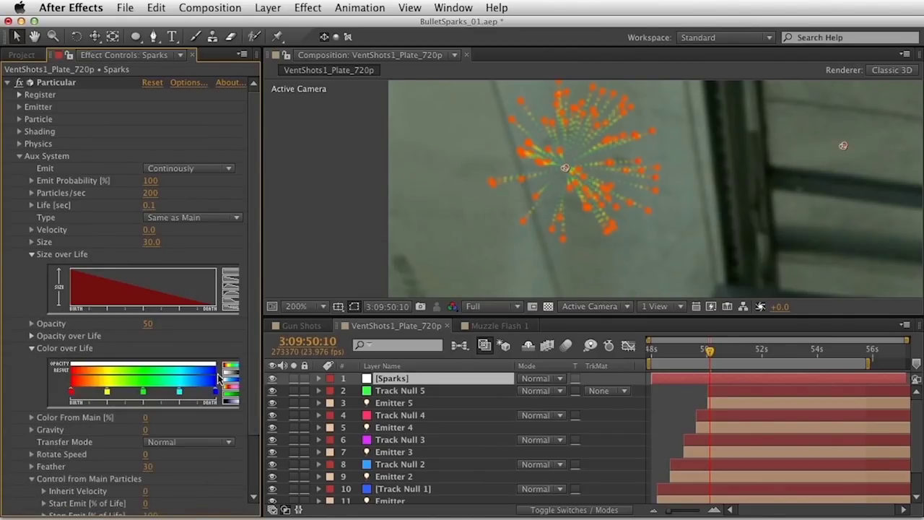
{"action": "left_click", "coordinate": [31, 348]}
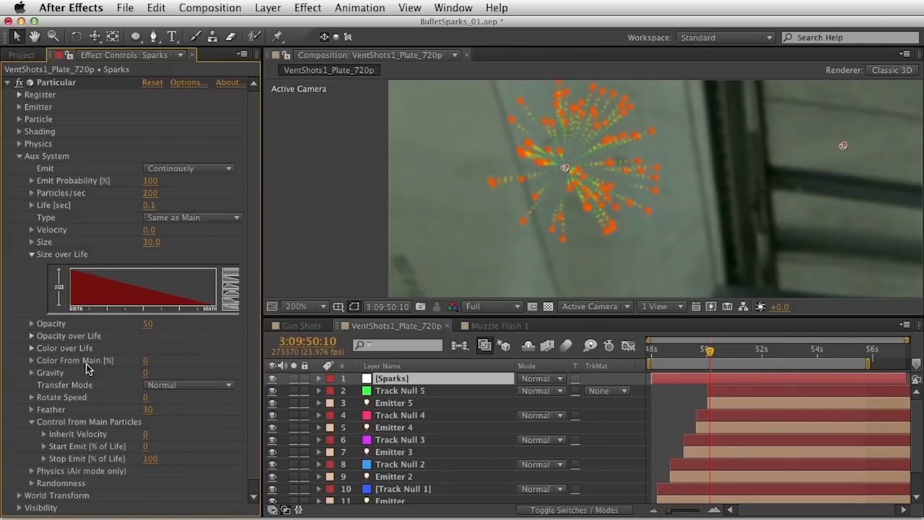
{"action": "left_click_drag", "start_coordinate": [146, 360], "coordinate": [221, 363]}
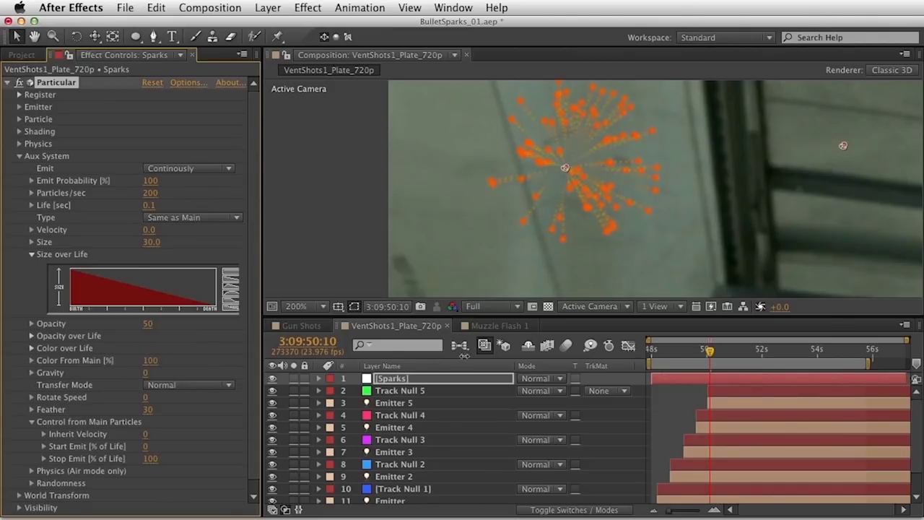
{"action": "left_click_drag", "start_coordinate": [497, 355], "coordinate": [615, 172]}
Randomize and reduce the main spark size, and shift the spark colour to a warmer orange
{"action": "left_click", "coordinate": [19, 119]}
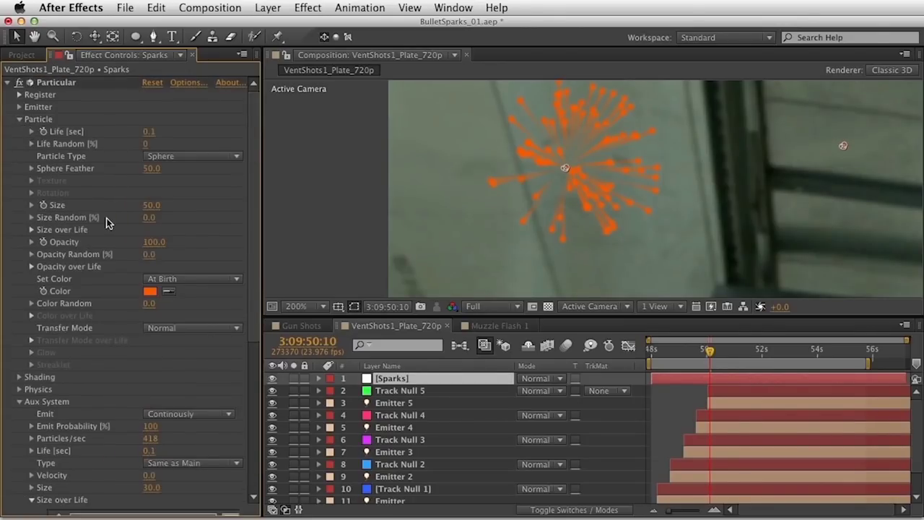
{"action": "left_click_drag", "start_coordinate": [149, 217], "coordinate": [184, 217]}
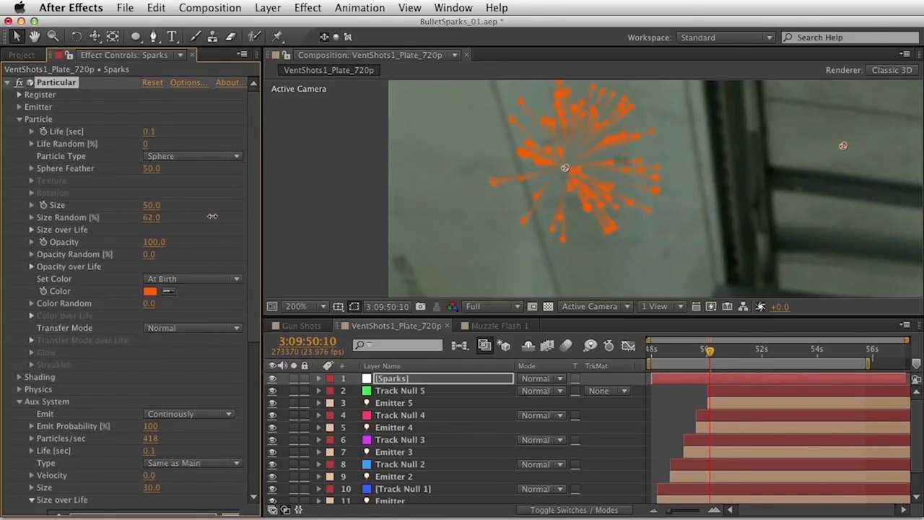
{"action": "left_click_drag", "start_coordinate": [145, 206], "coordinate": [130, 204]}
{"action": "left_click", "coordinate": [150, 295]}
{"action": "left_click", "coordinate": [544, 395]}
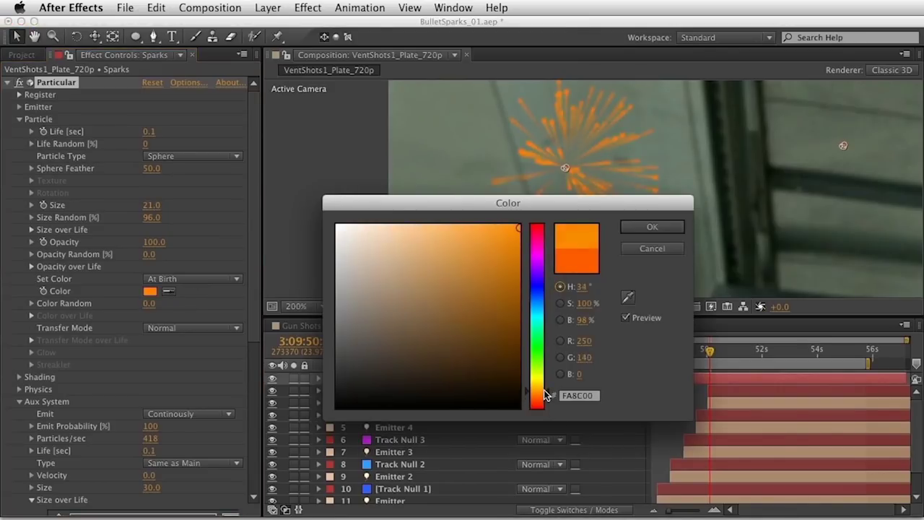
{"action": "left_click", "coordinate": [493, 234]}
{"action": "mouse_move", "coordinate": [492, 233]}
{"action": "left_mouse_down"}
{"action": "mouse_move", "coordinate": [450, 223]}
{"action": "mouse_move", "coordinate": [456, 228]}
{"action": "left_mouse_up"}
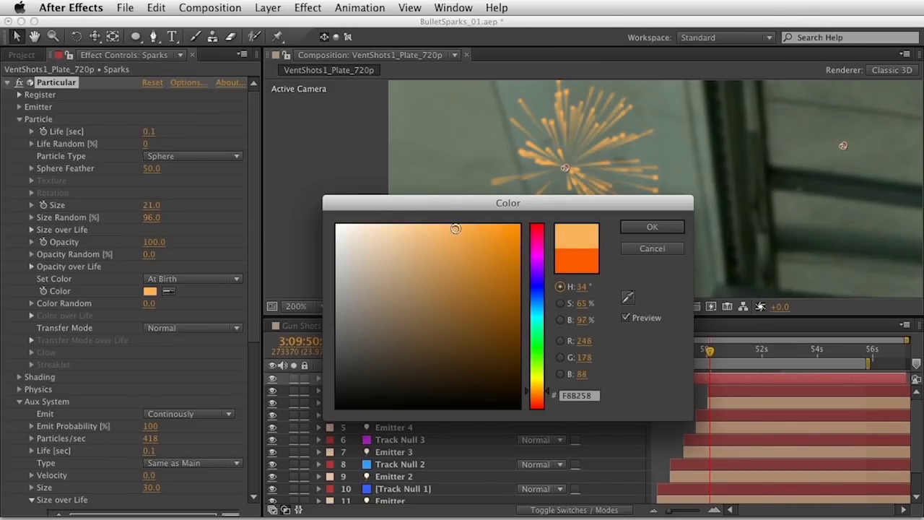
{"action": "left_click", "coordinate": [675, 227]}
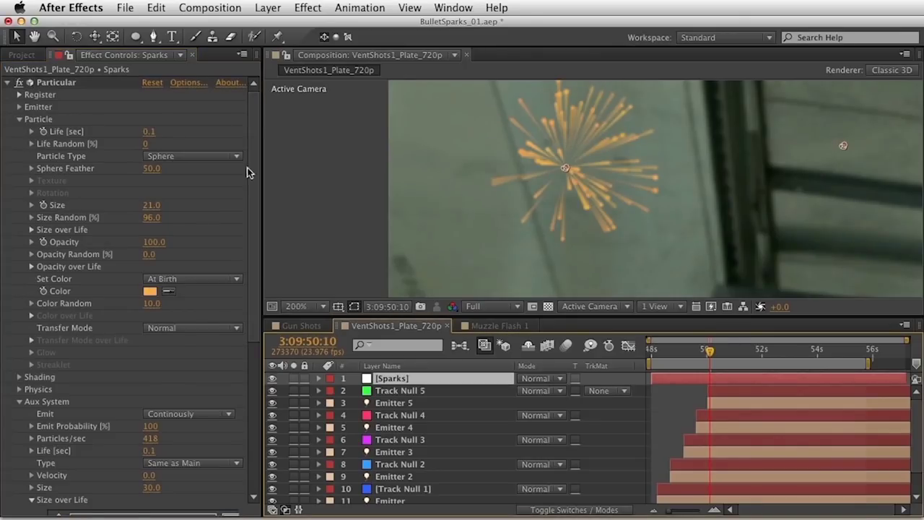
Collapse the Particle and Aux System groups and expand the Emitter group
{"action": "left_click", "coordinate": [20, 119]}
{"action": "left_click", "coordinate": [19, 155]}
{"action": "left_click", "coordinate": [19, 107]}
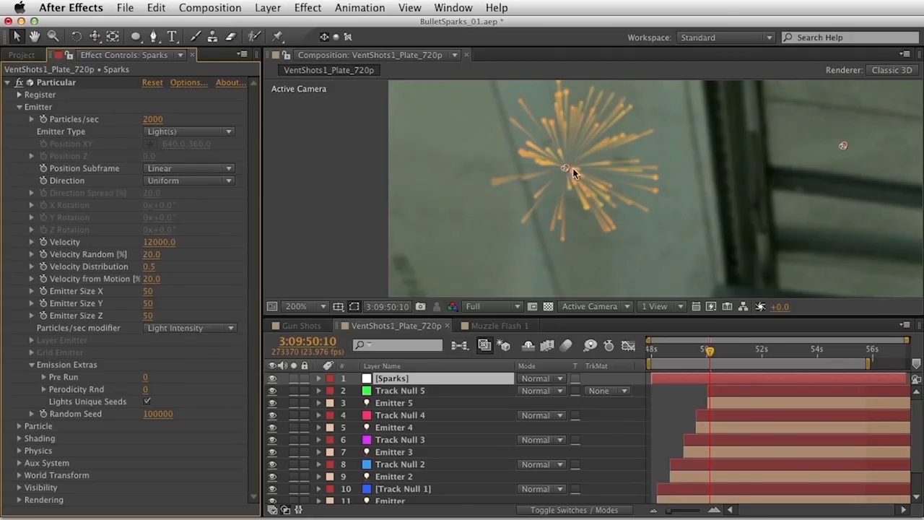
Set emitter Direction to Directional and widen Emitter 5's Cone Angle to 142°
{"action": "left_click", "coordinate": [194, 186]}
{"action": "left_click", "coordinate": [245, 219]}
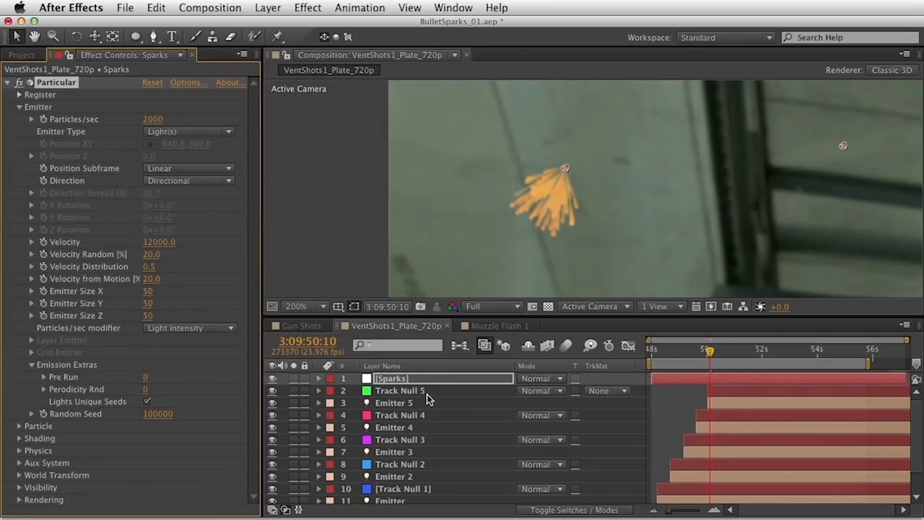
{"action": "left_click", "coordinate": [420, 404]}
{"action": "key", "text": "a"}
{"action": "key", "text": "a"}
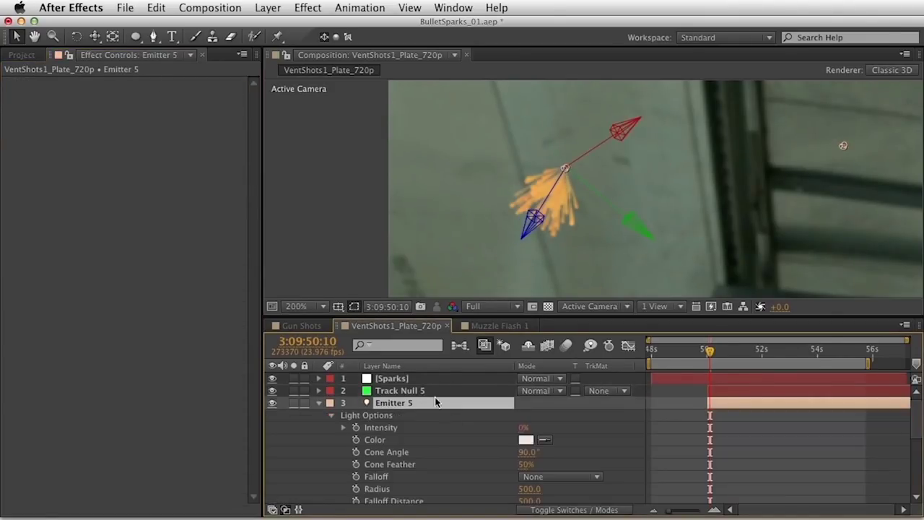
{"action": "left_click", "coordinate": [541, 452]}
{"action": "left_click_drag", "start_coordinate": [541, 452], "coordinate": [532, 172]}
{"action": "left_click_drag", "start_coordinate": [531, 452], "coordinate": [572, 452]}
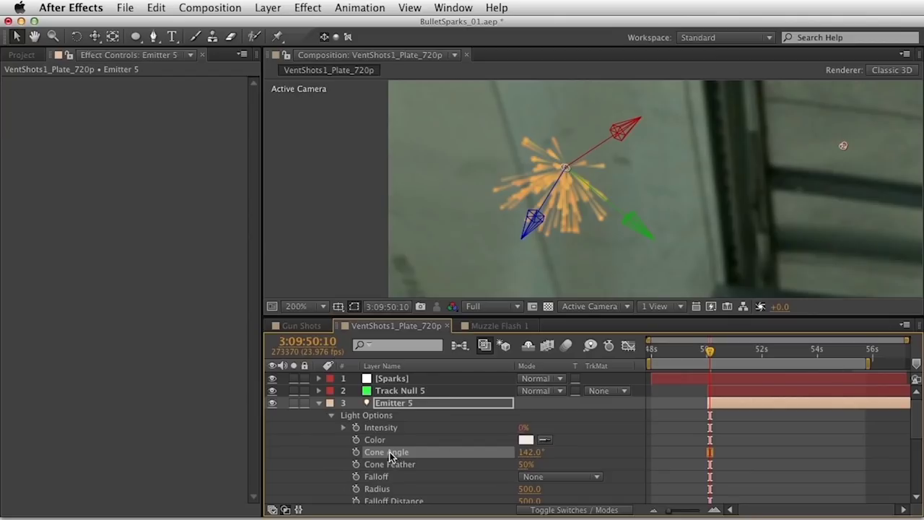
Select Emitter 4, 3, 2 and the first Emitter layers in the enlarged timeline
{"action": "key", "text": "grave"}
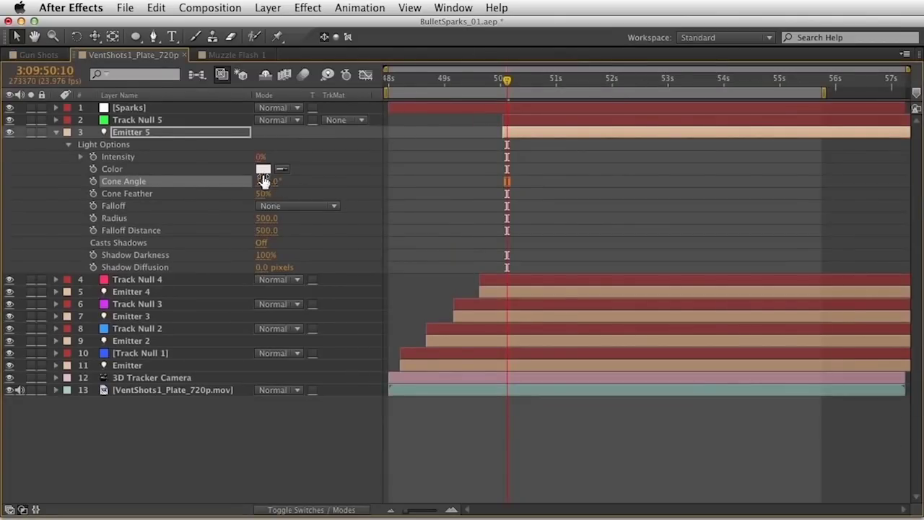
{"action": "left_click", "coordinate": [137, 296]}
{"action": "left_click", "coordinate": [140, 317], "text": "super"}
{"action": "left_click", "coordinate": [143, 342], "text": "super"}
{"action": "left_click", "coordinate": [159, 365], "text": "super"}
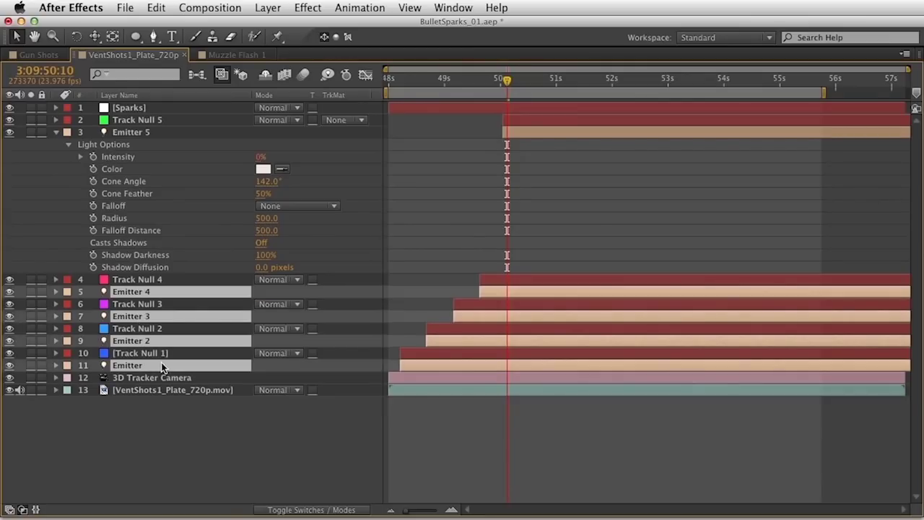
{"action": "key", "text": "grave"}
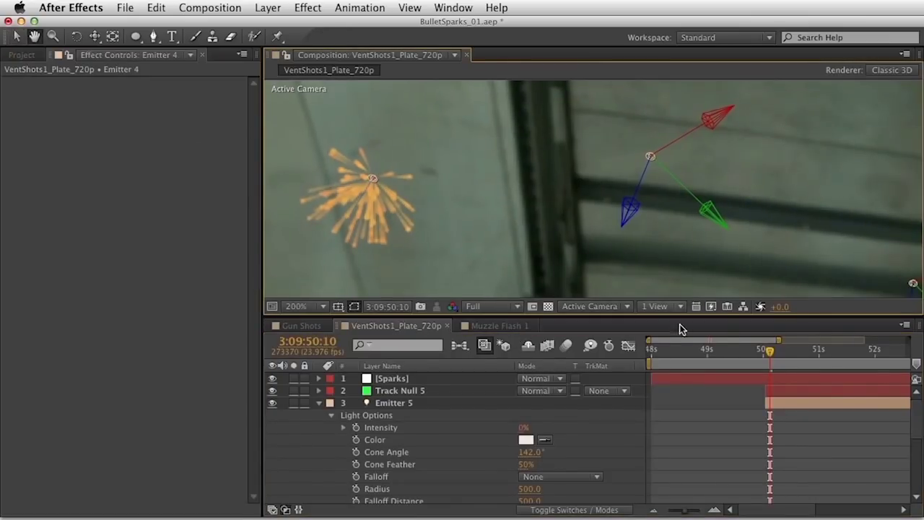
Preview the shot around the bullet hit and select the Emitter 5 layer
{"action": "mouse_move", "coordinate": [722, 354]}
{"action": "left_mouse_down"}
{"action": "mouse_move", "coordinate": [712, 354]}
{"action": "mouse_move", "coordinate": [736, 354]}
{"action": "mouse_move", "coordinate": [727, 354]}
{"action": "left_mouse_up"}
{"action": "scroll", "coordinate": [784, 216], "scroll_direction": "down", "scroll_amount": 2}
{"action": "key", "text": "h"}
{"action": "left_click_drag", "start_coordinate": [784, 253], "coordinate": [737, 231]}
{"action": "key", "text": "space"}
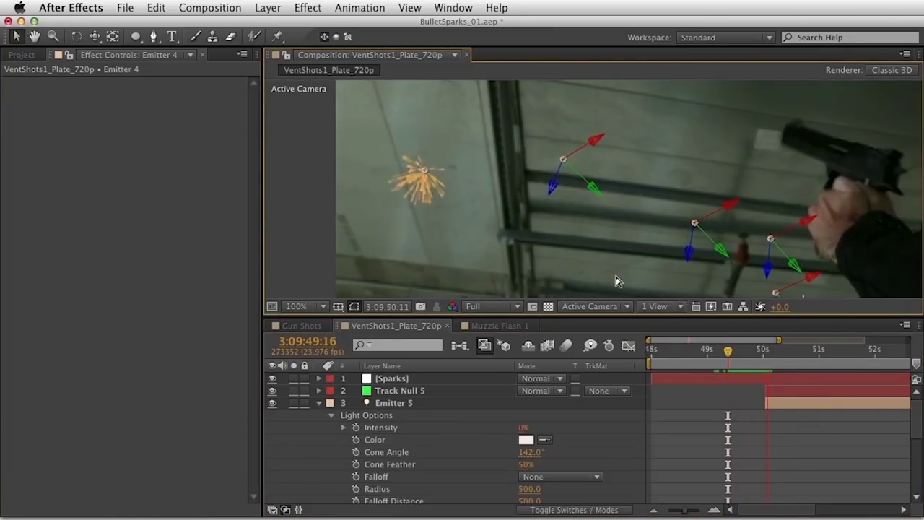
{"action": "left_click_drag", "start_coordinate": [743, 354], "coordinate": [770, 360]}
{"action": "left_click", "coordinate": [396, 405]}
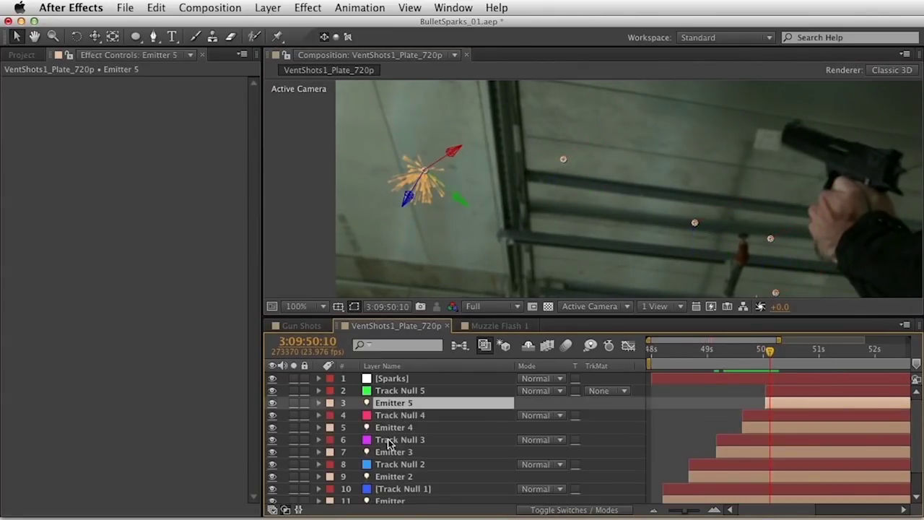
Set the Sparks layer's Particular Emitter Velocity to 20000
{"action": "left_click", "coordinate": [394, 381]}
{"action": "left_click", "coordinate": [160, 242]}
{"action": "type", "text": "200"}
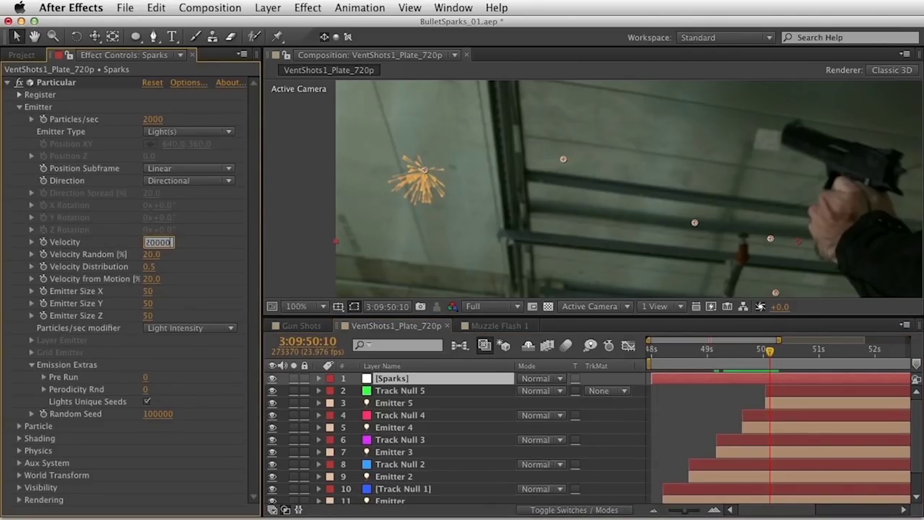
{"action": "type", "text": "00"}
{"action": "key", "text": "Return"}
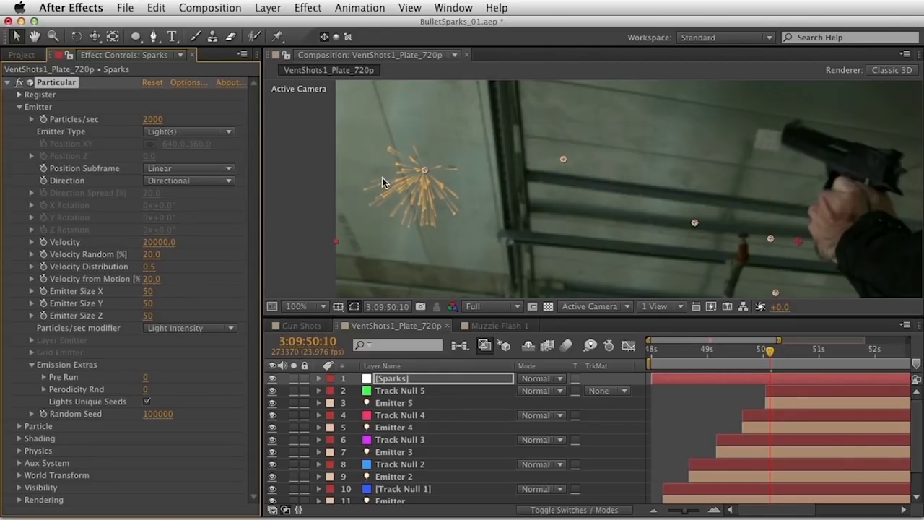
Scrub between about 48s and 49s to check the burst, then collapse the Emitter group
{"action": "left_click_drag", "start_coordinate": [768, 351], "coordinate": [659, 354]}
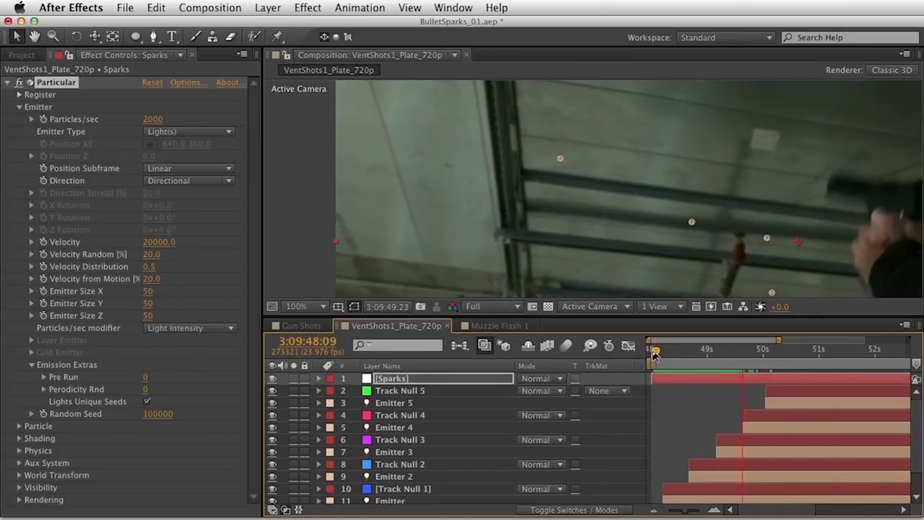
{"action": "left_click_drag", "start_coordinate": [655, 352], "coordinate": [722, 361]}
{"action": "mouse_move", "coordinate": [722, 360]}
{"action": "left_mouse_down"}
{"action": "mouse_move", "coordinate": [753, 367]}
{"action": "mouse_move", "coordinate": [701, 361]}
{"action": "mouse_move", "coordinate": [725, 363]}
{"action": "left_mouse_up"}
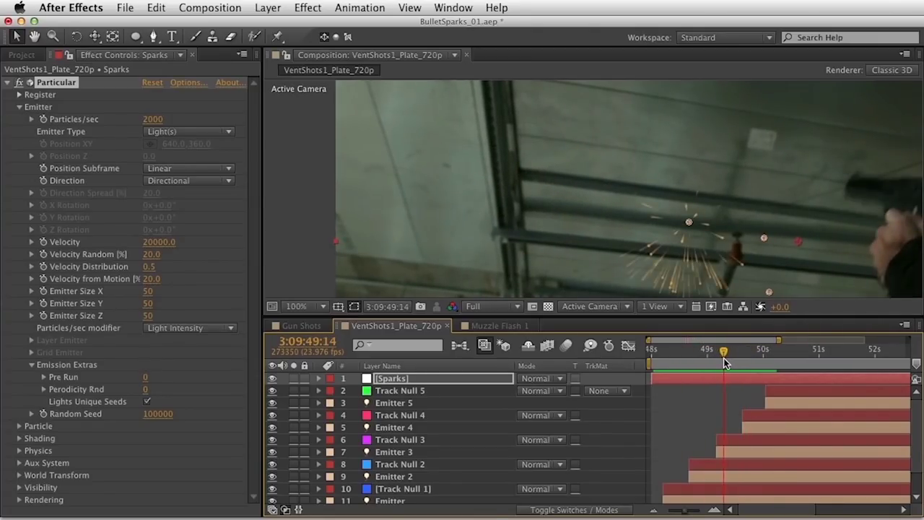
{"action": "key", "text": "h"}
{"action": "left_click", "coordinate": [128, 427]}
{"action": "key", "text": "v"}
{"action": "left_click", "coordinate": [18, 107]}
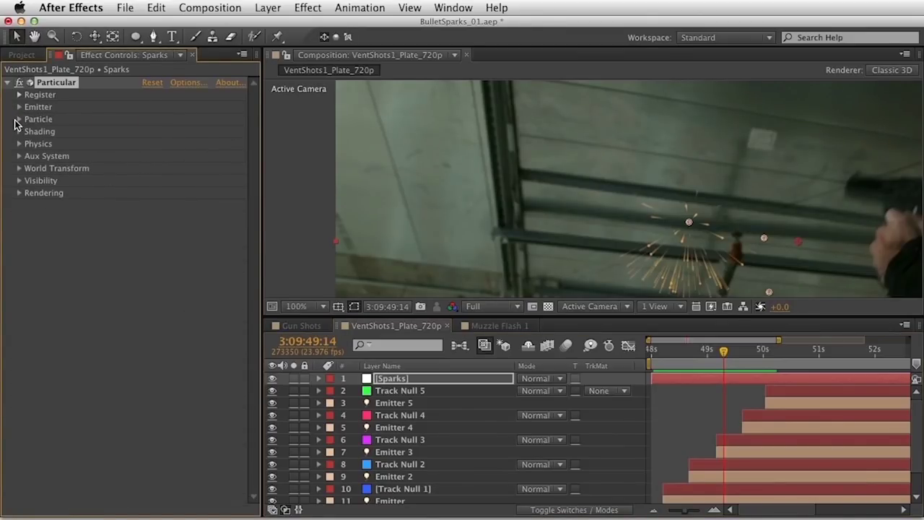
Change the particle Life [sec] value in Particular's Particle group
{"action": "left_click", "coordinate": [19, 120]}
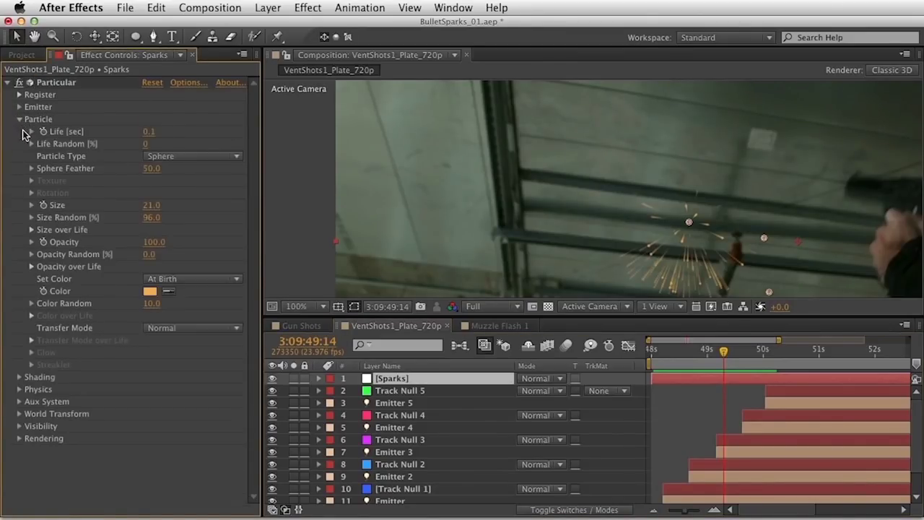
{"action": "left_click", "coordinate": [148, 131]}
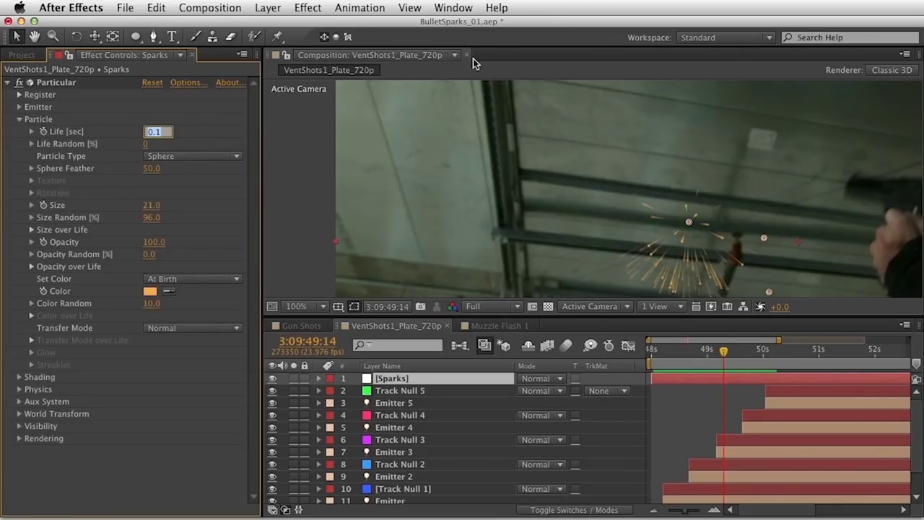
{"action": "type", "text": ".05"}
{"action": "key", "text": "Return"}
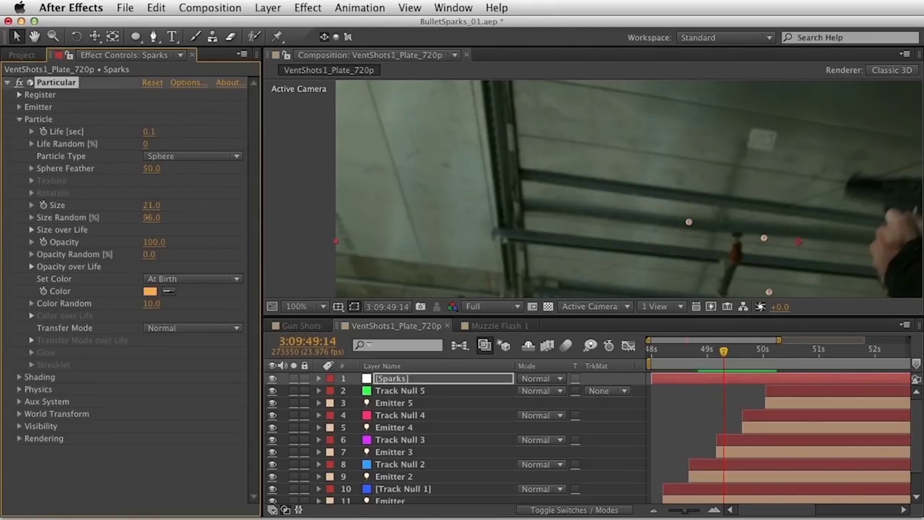
Preview the sparks from two frames earlier, zoomed in and centred on the burst
{"action": "key", "text": "Page_Up"}
{"action": "key", "text": "Page_Up"}
{"action": "key", "text": "Page_Up"}
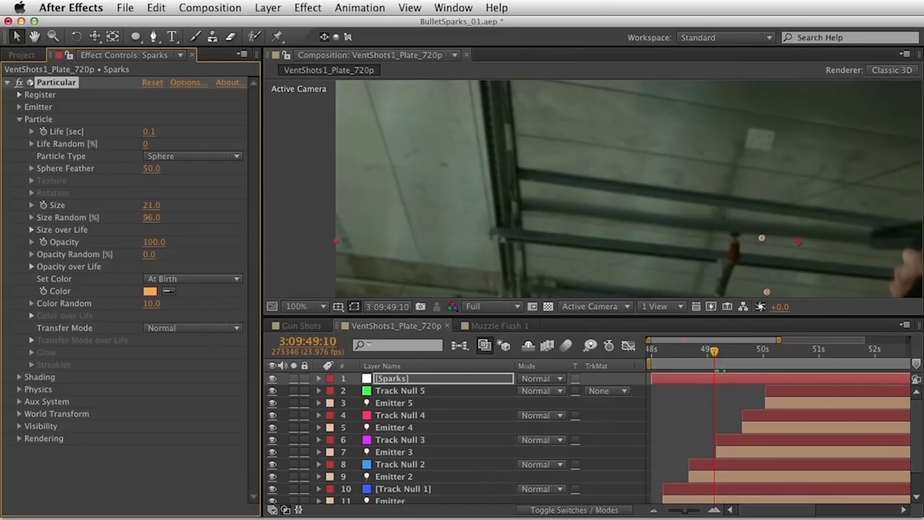
{"action": "key", "text": "space"}
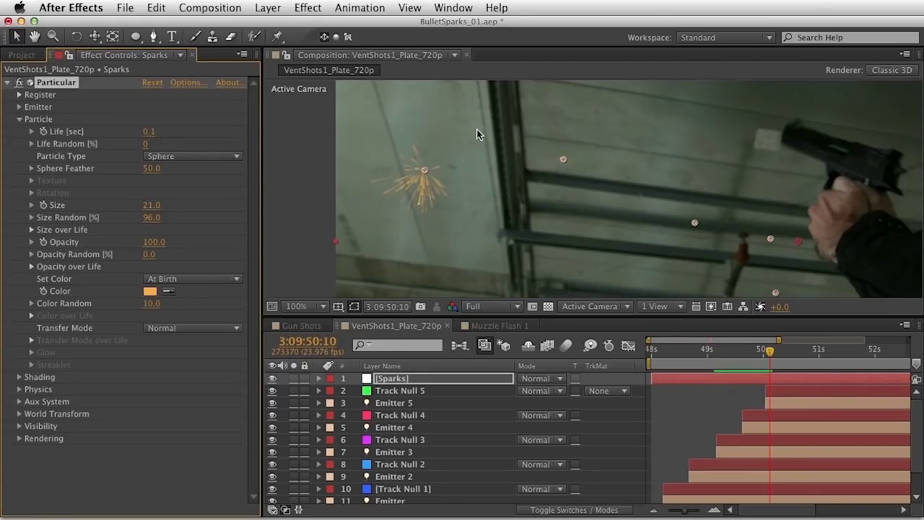
{"action": "scroll", "coordinate": [433, 210], "scroll_direction": "up", "scroll_amount": 1}
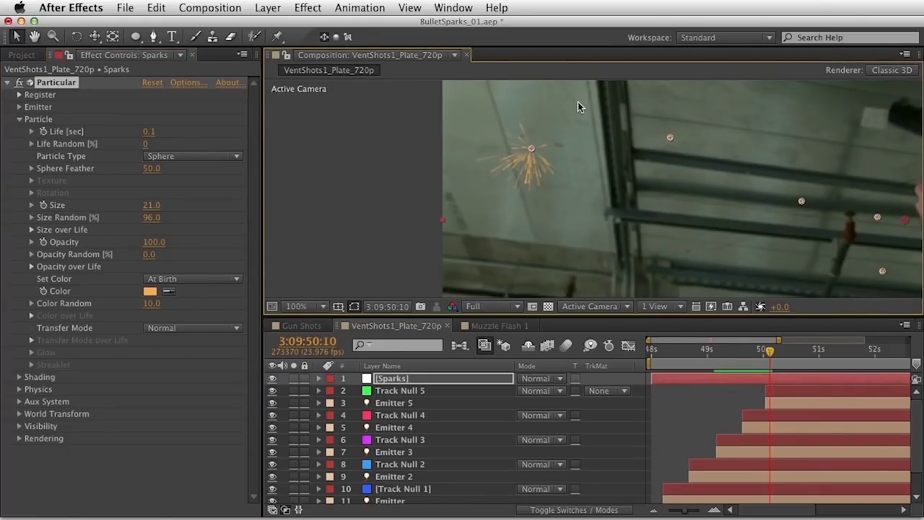
{"action": "left_click_drag", "start_coordinate": [578, 101], "coordinate": [610, 144]}
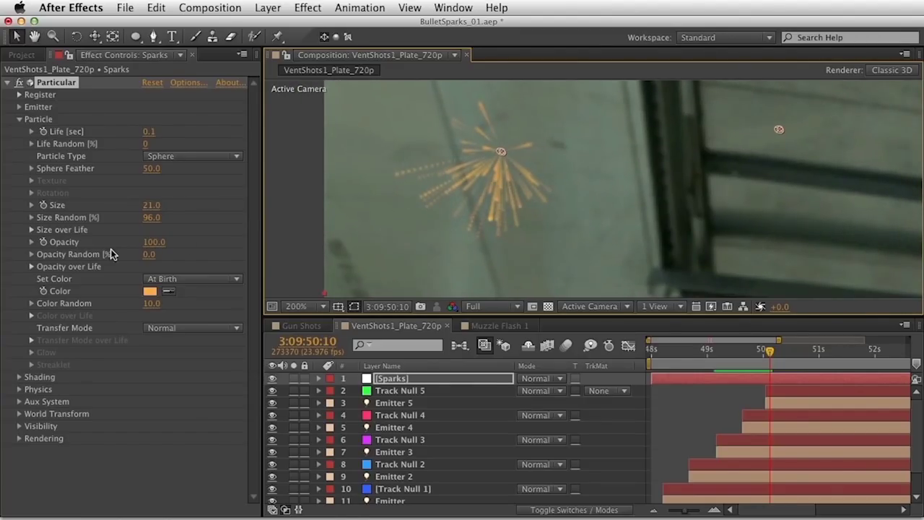
Collapse the Particle group and reveal the Physics > Air settings
{"action": "left_click", "coordinate": [16, 118]}
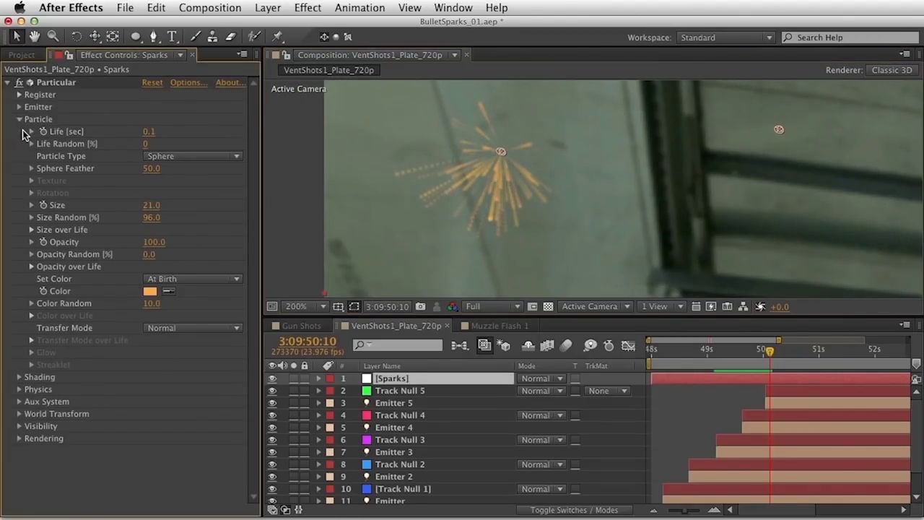
{"action": "left_click", "coordinate": [18, 120]}
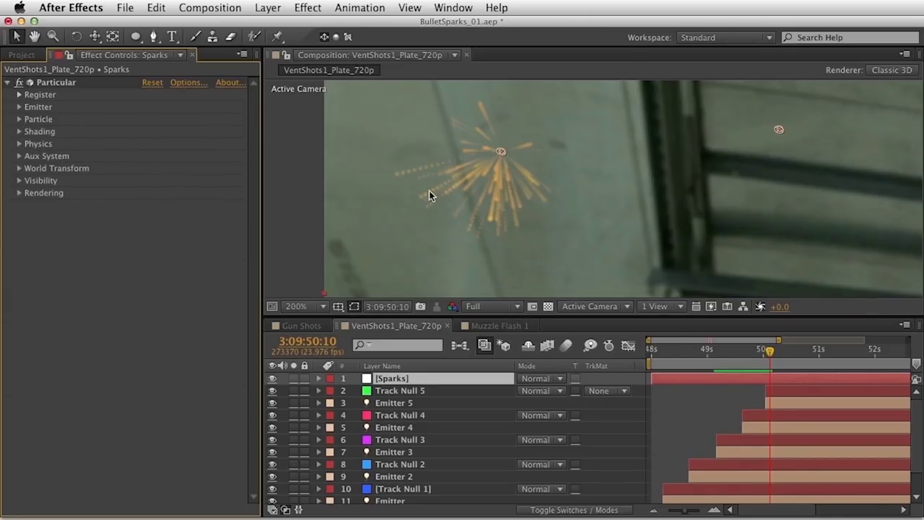
{"action": "left_click", "coordinate": [20, 145]}
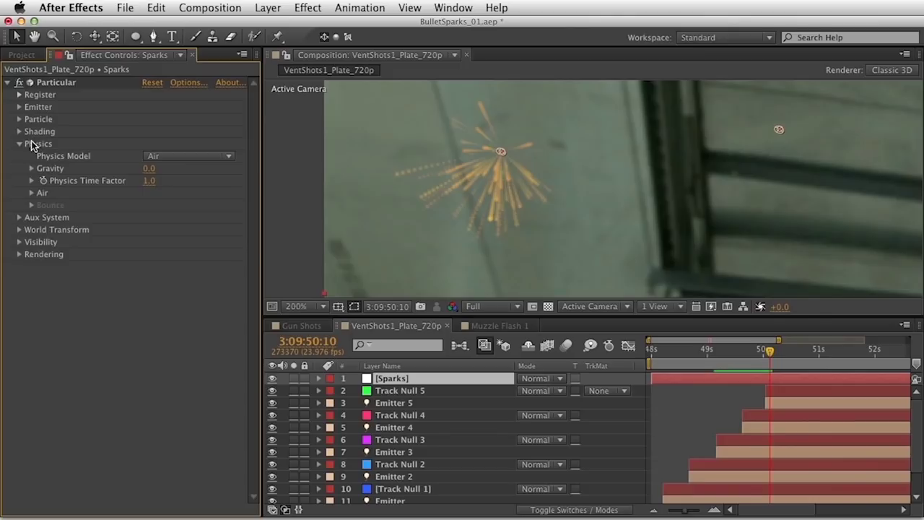
{"action": "left_click", "coordinate": [32, 192]}
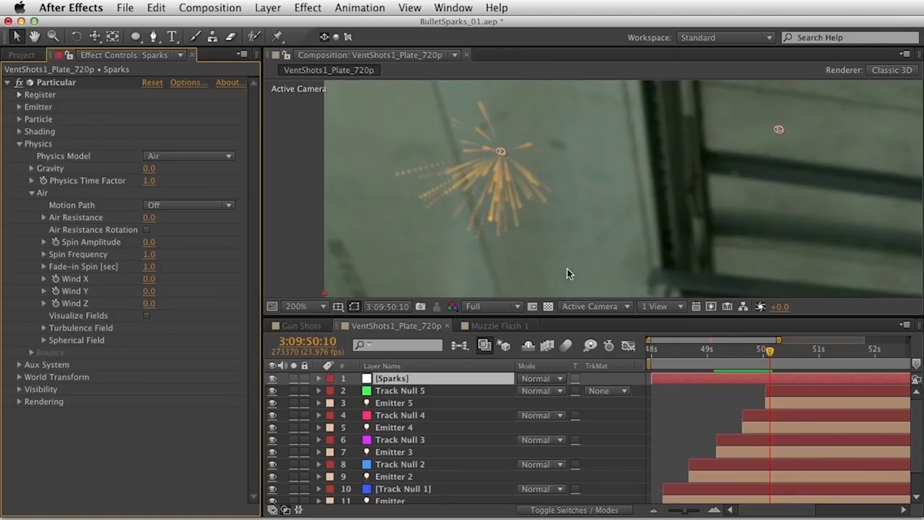
Scrub Particular's Air Spin Amplitude up to 160, trying then restoring Spin Frequency to 1.0
{"action": "left_click_drag", "start_coordinate": [769, 351], "coordinate": [768, 353]}
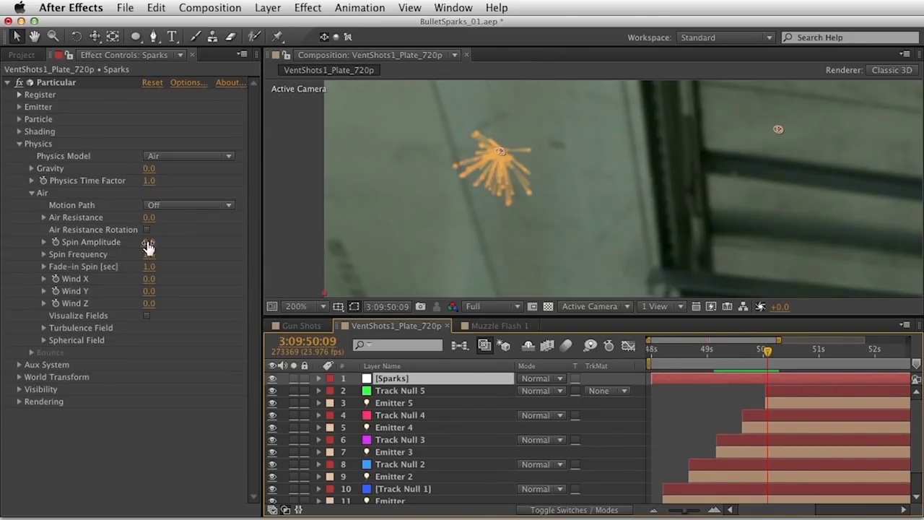
{"action": "left_click_drag", "start_coordinate": [149, 242], "coordinate": [157, 242]}
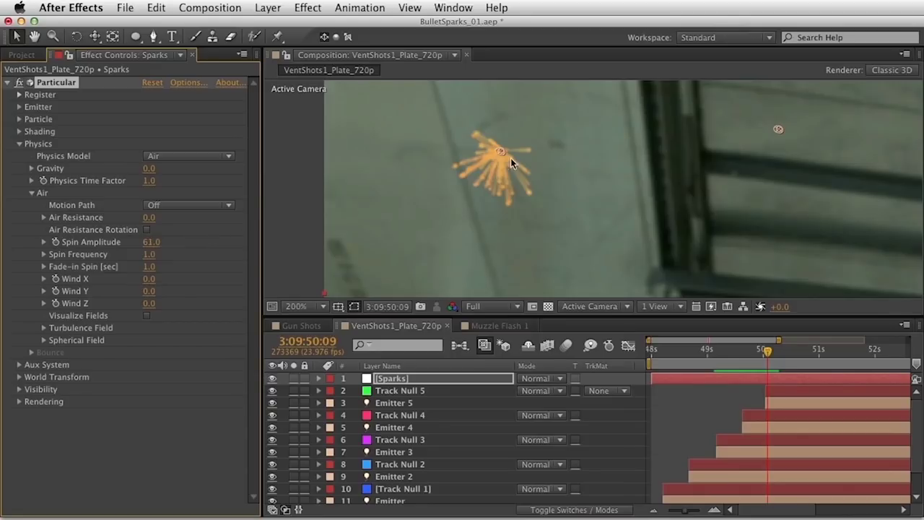
{"action": "left_click_drag", "start_coordinate": [175, 242], "coordinate": [227, 243]}
{"action": "left_click_drag", "start_coordinate": [148, 242], "coordinate": [187, 242]}
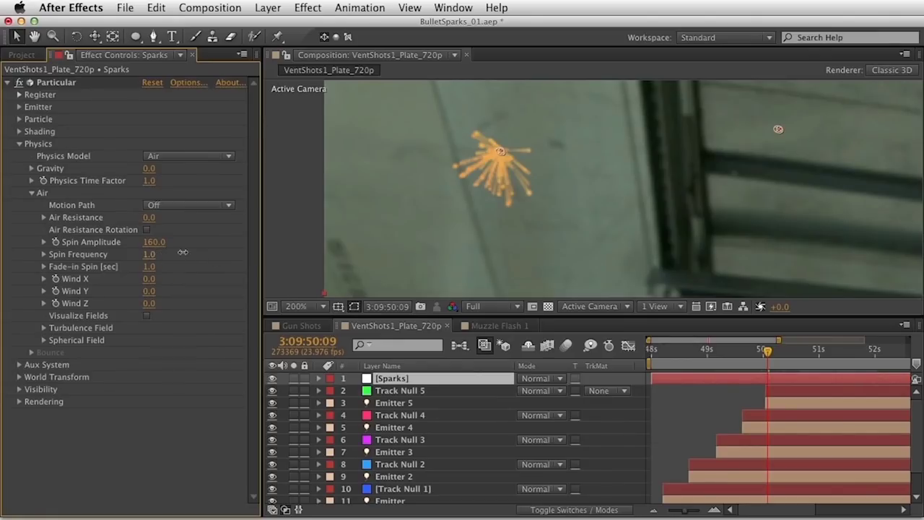
{"action": "left_click_drag", "start_coordinate": [172, 252], "coordinate": [291, 249]}
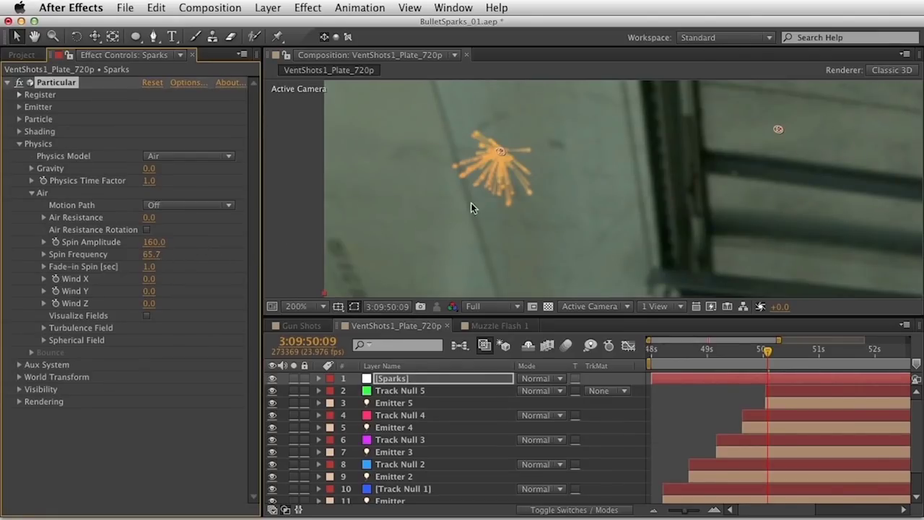
{"action": "left_click_drag", "start_coordinate": [152, 254], "coordinate": [115, 262]}
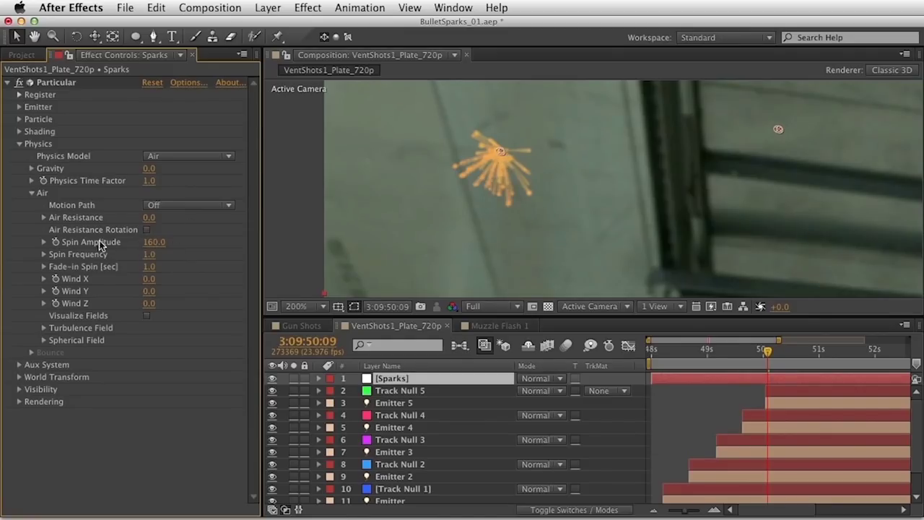
Set Fade-in Spin to 0 and reset Spin Amplitude to 0 in the Air settings
{"action": "left_click", "coordinate": [44, 328]}
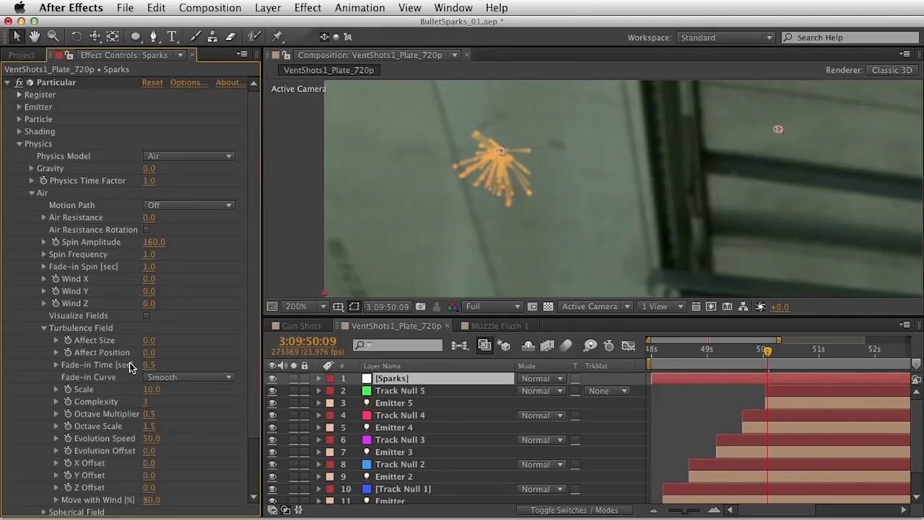
{"action": "left_click", "coordinate": [45, 328]}
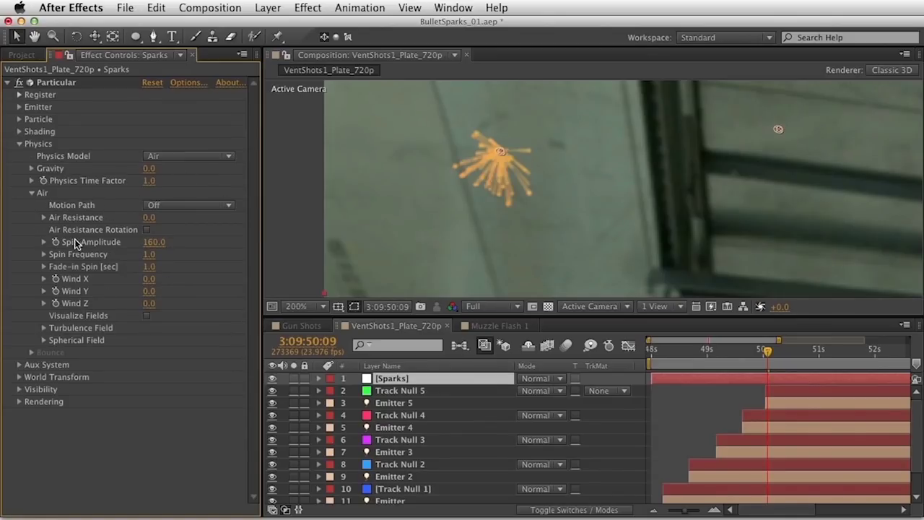
{"action": "left_click", "coordinate": [148, 266]}
{"action": "key", "text": "Return"}
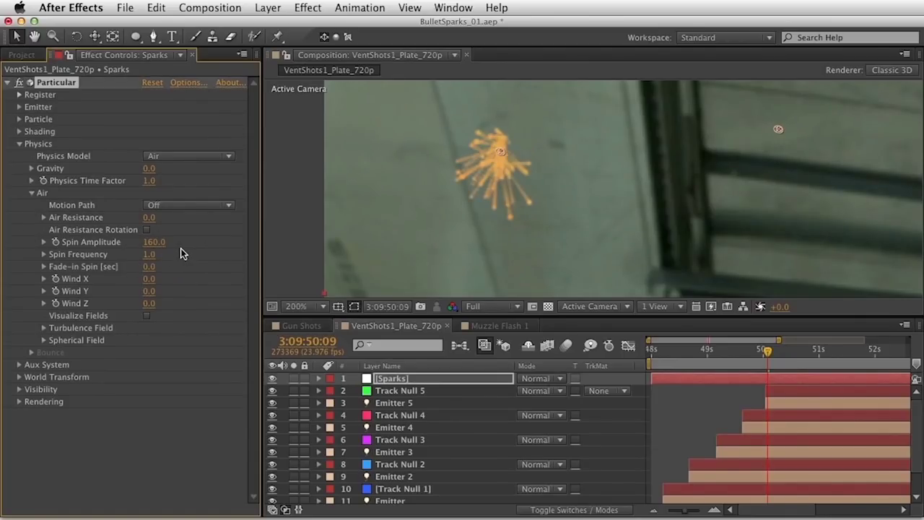
{"action": "left_click", "coordinate": [155, 242]}
{"action": "type", "text": "0"}
{"action": "key", "text": "Return"}
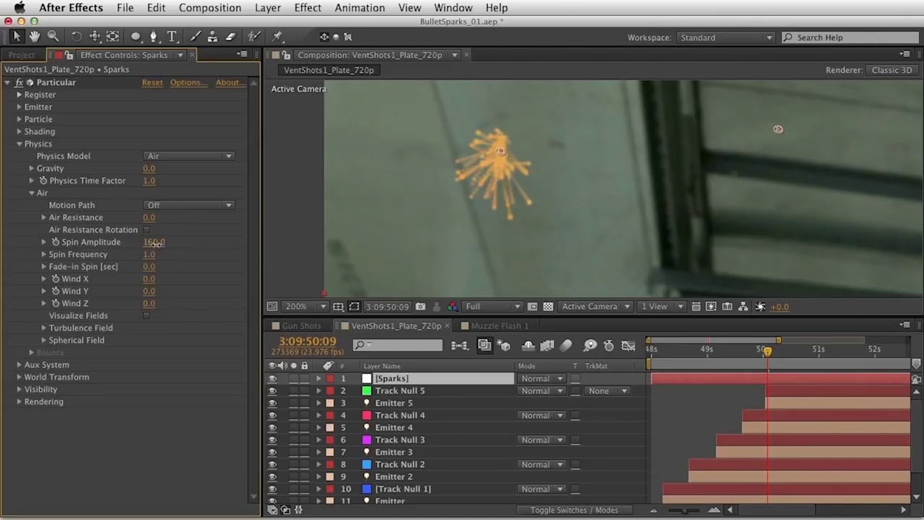
Scrub Spin Amplitude up to 52 and Spin Frequency to 84, then preview
{"action": "left_click_drag", "start_coordinate": [58, 268], "coordinate": [68, 268]}
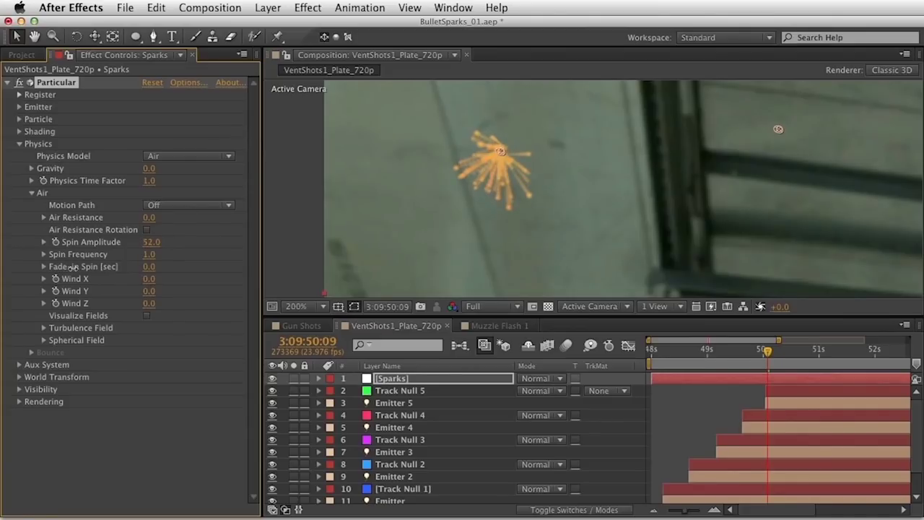
{"action": "left_click_drag", "start_coordinate": [150, 255], "coordinate": [542, 271]}
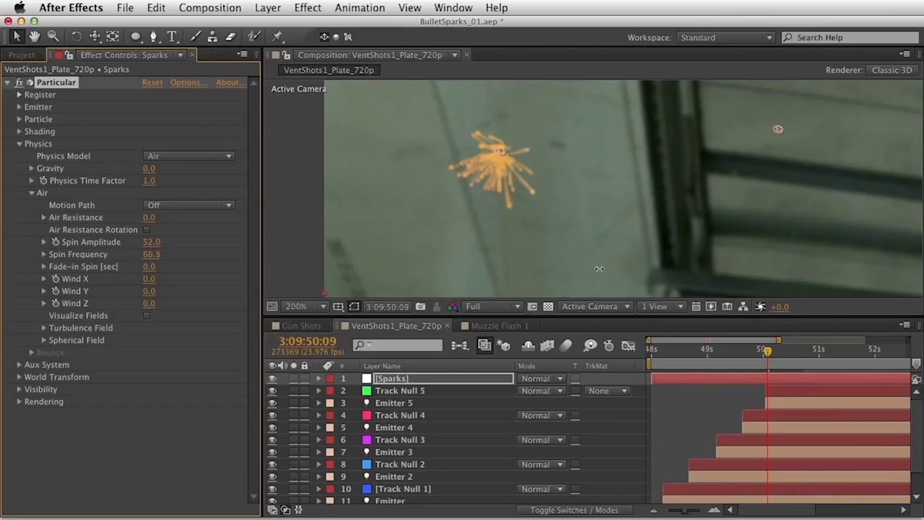
{"action": "left_click_drag", "start_coordinate": [652, 268], "coordinate": [772, 274]}
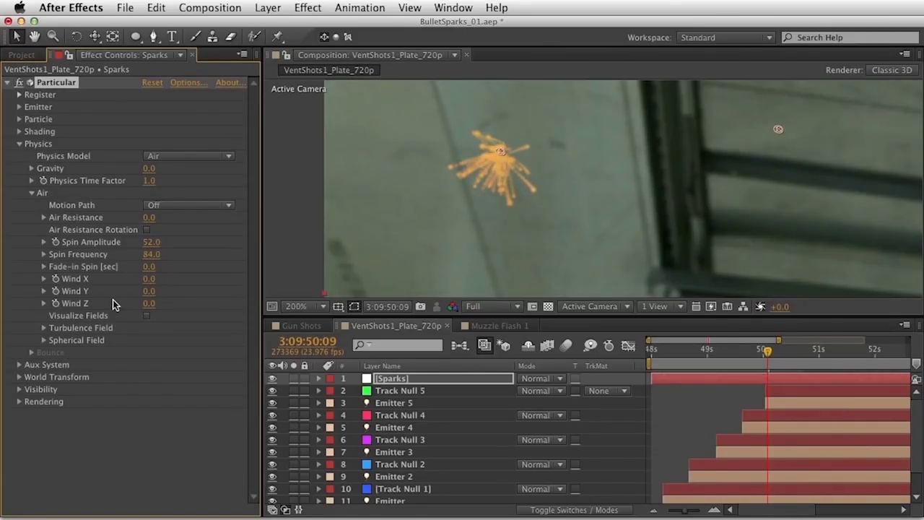
{"action": "key", "text": "space"}
{"action": "left_click", "coordinate": [93, 390]}
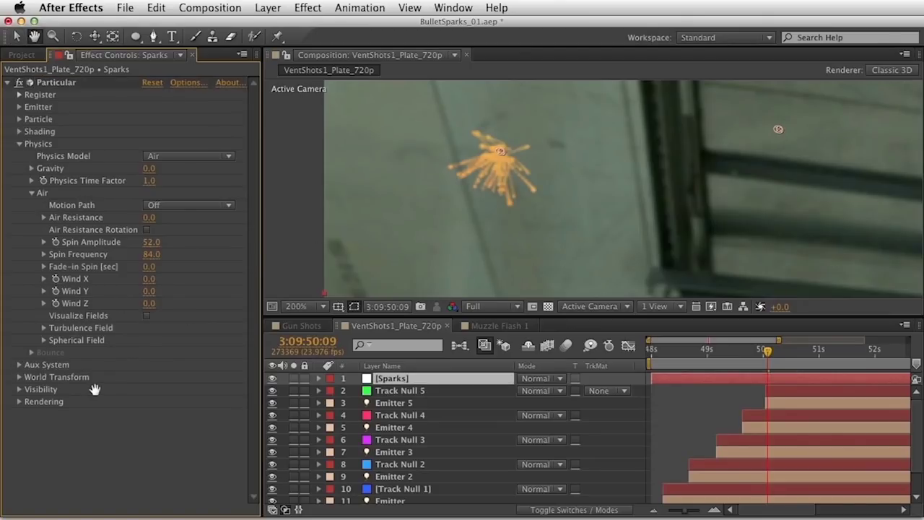
Set the Aux System Transfer Mode to Add
{"action": "left_click", "coordinate": [19, 365]}
{"action": "scroll", "coordinate": [43, 372], "scroll_direction": "down", "scroll_amount": 5}
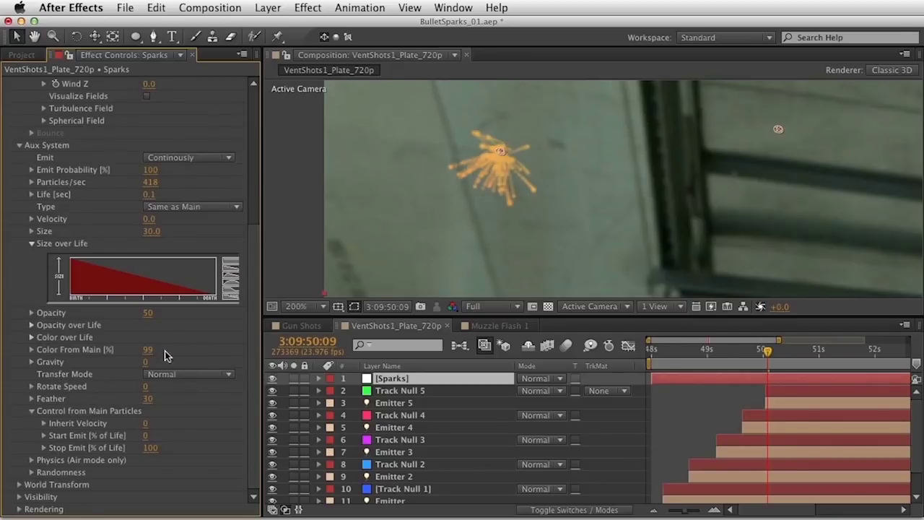
{"action": "left_click", "coordinate": [192, 374]}
{"action": "left_click", "coordinate": [173, 402]}
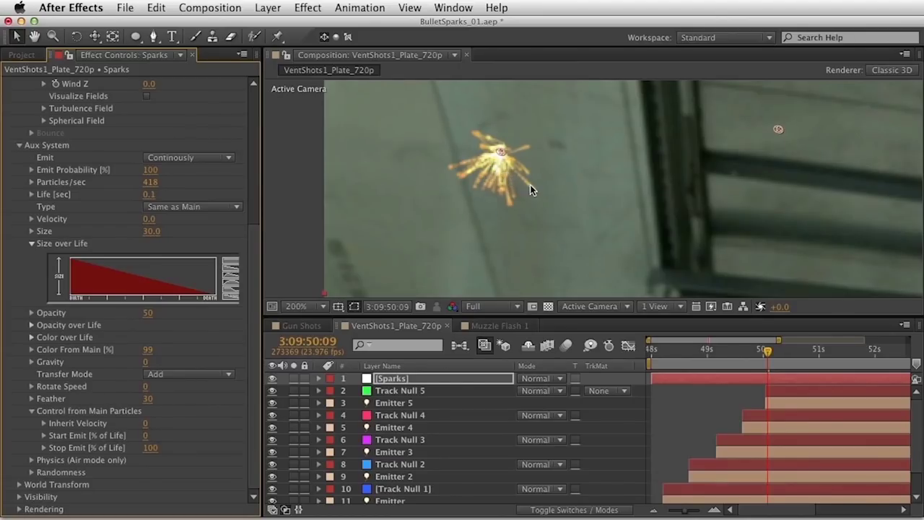
Set the main Particle Transfer Mode to Add
{"action": "scroll", "coordinate": [188, 174], "scroll_direction": "up", "scroll_amount": 6}
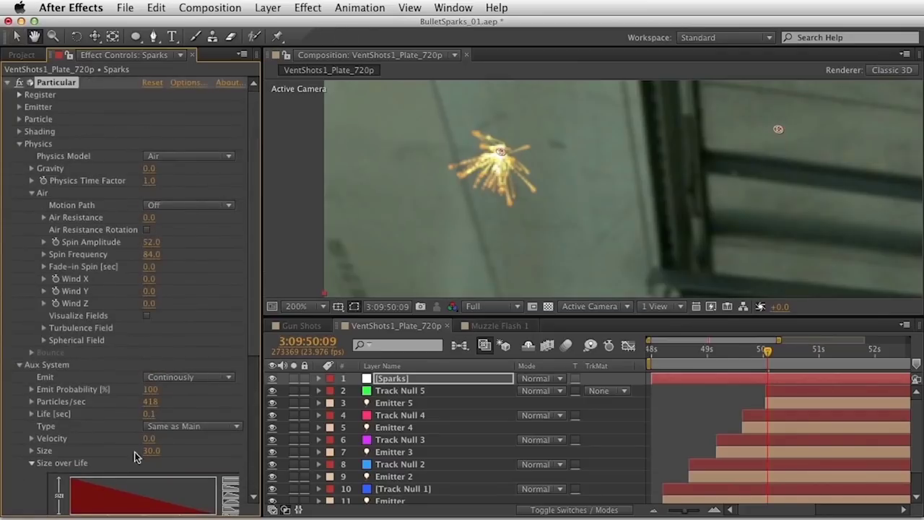
{"action": "left_click", "coordinate": [20, 120]}
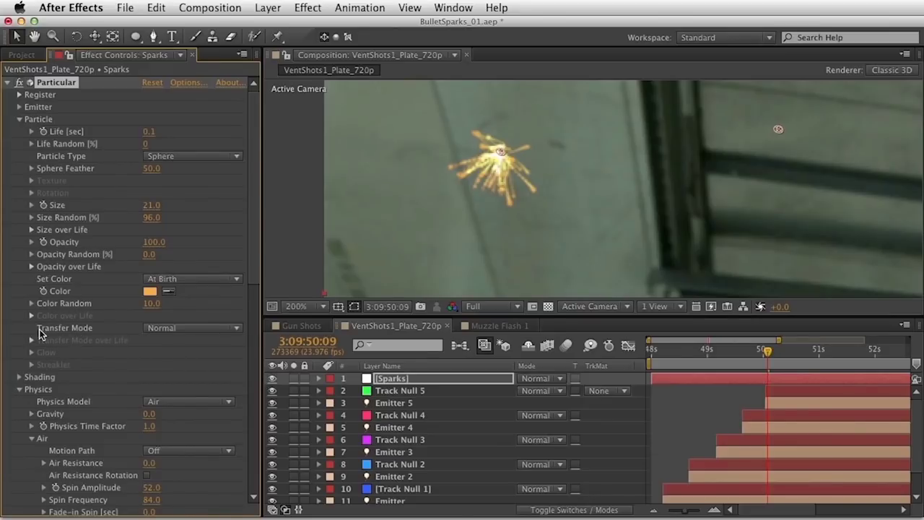
{"action": "left_click", "coordinate": [238, 329]}
{"action": "left_click", "coordinate": [206, 355]}
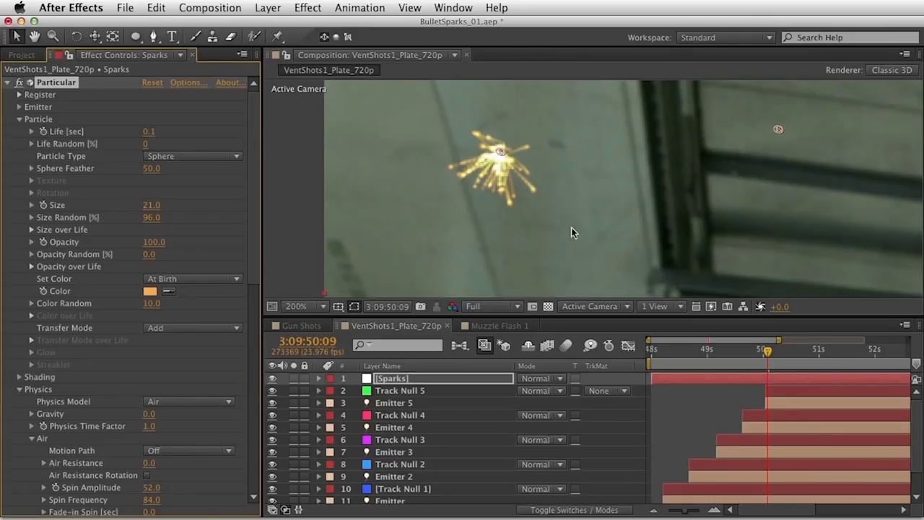
{"action": "scroll", "coordinate": [571, 227], "scroll_direction": "right", "scroll_amount": 3}
{"action": "key", "text": "comma"}
Move the time indicator to the spark burst at 3:09:50:00
{"action": "left_click_drag", "start_coordinate": [767, 349], "coordinate": [675, 349]}
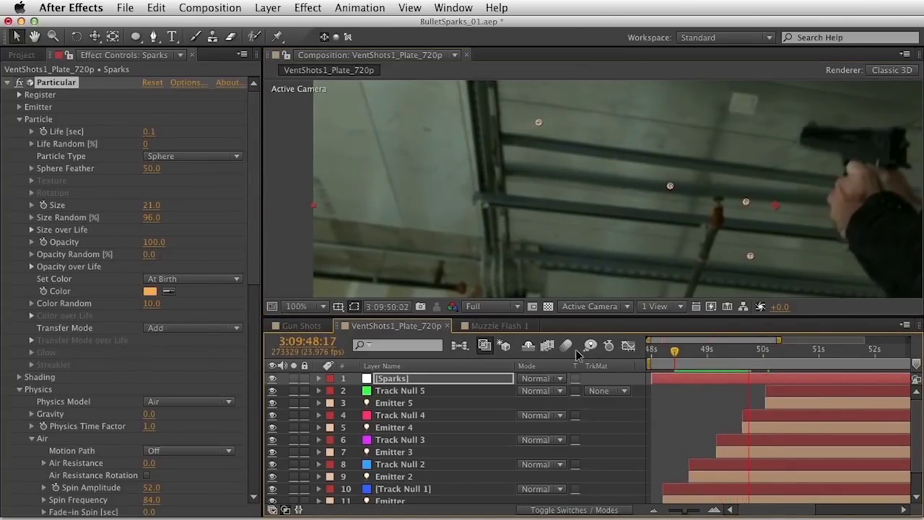
{"action": "left_click", "coordinate": [693, 354]}
{"action": "left_click_drag", "start_coordinate": [693, 359], "coordinate": [743, 369]}
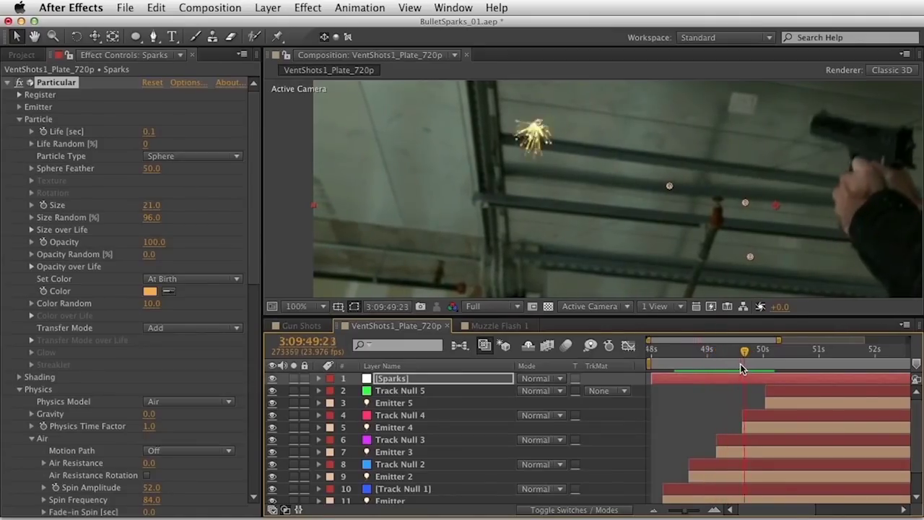
Expand the 3D Tracker Camera layer down to its Camera Options
{"action": "scroll", "coordinate": [455, 440], "scroll_direction": "down", "scroll_amount": 2}
{"action": "left_click", "coordinate": [444, 484]}
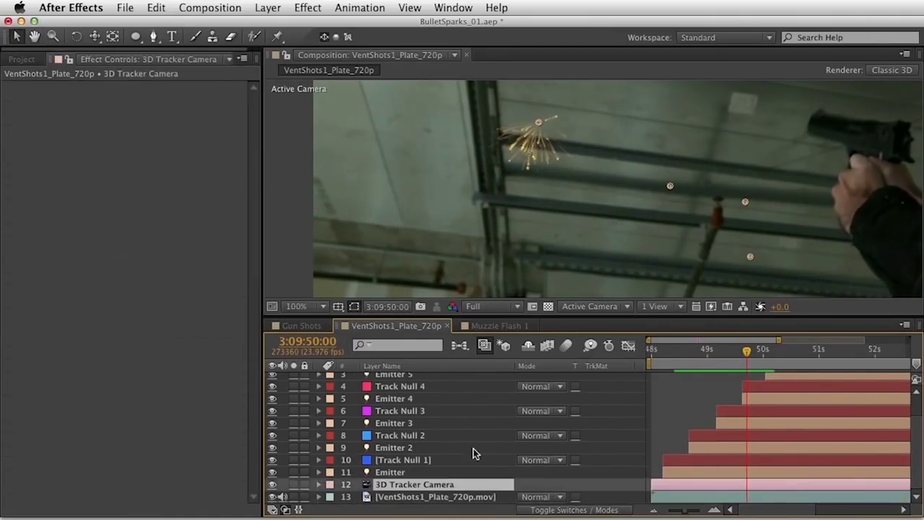
{"action": "key", "text": "u"}
{"action": "scroll", "coordinate": [404, 462], "scroll_direction": "down", "scroll_amount": 2}
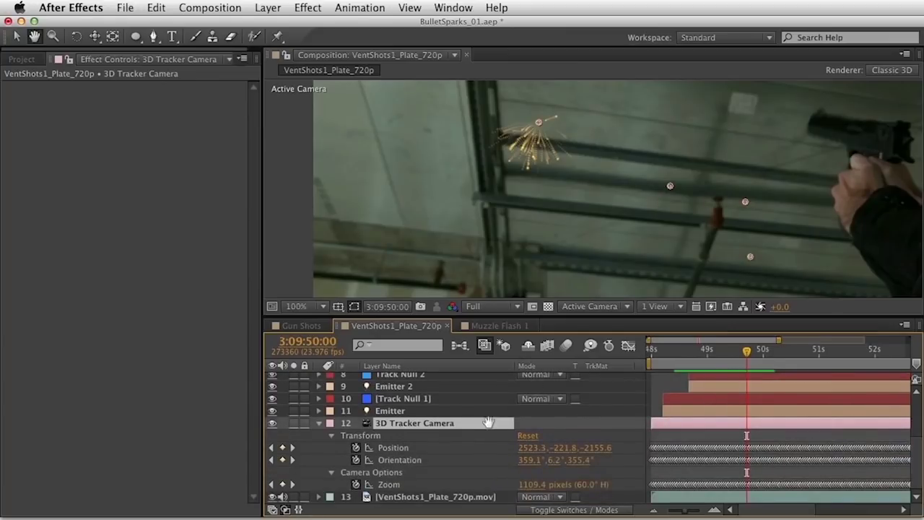
{"action": "left_click", "coordinate": [319, 423]}
{"action": "left_click", "coordinate": [320, 424]}
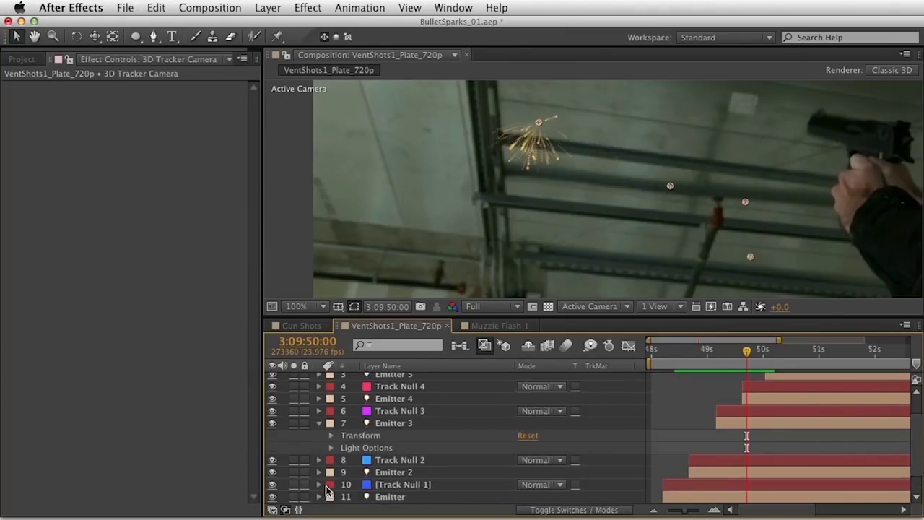
{"action": "left_click", "coordinate": [339, 424]}
{"action": "scroll", "coordinate": [324, 447], "scroll_direction": "down", "scroll_amount": 1}
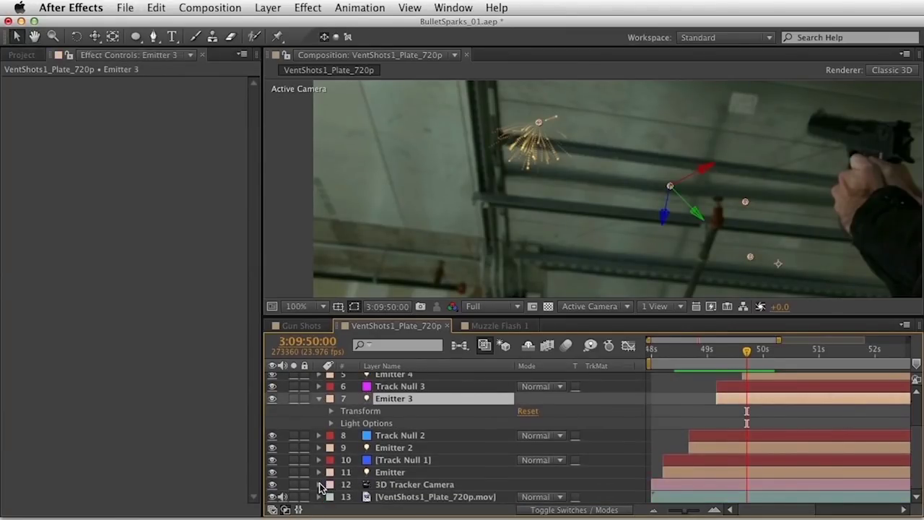
{"action": "left_click", "coordinate": [319, 485]}
{"action": "scroll", "coordinate": [375, 455], "scroll_direction": "down", "scroll_amount": 10}
{"action": "scroll", "coordinate": [418, 423], "scroll_direction": "down", "scroll_amount": 1}
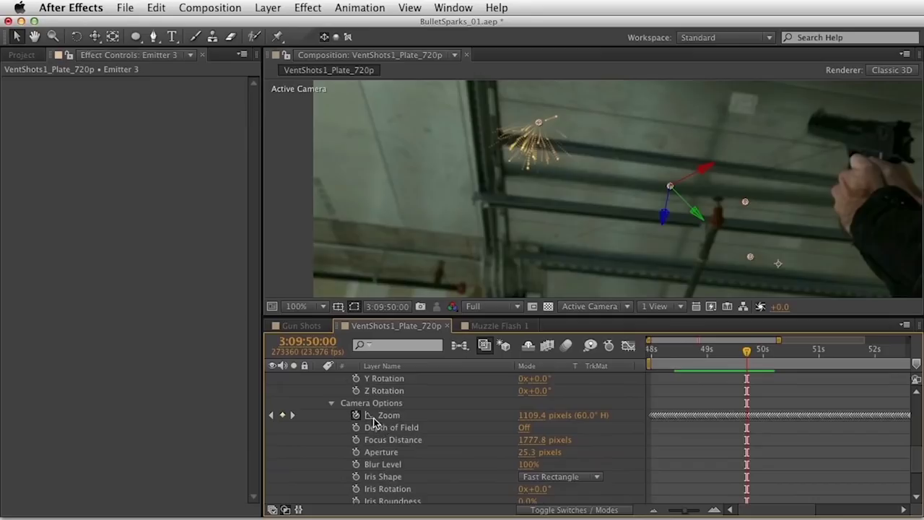
Turn Depth of Field on with Focus Distance 1242.8 pixels and preview the sparks
{"action": "left_click", "coordinate": [524, 427]}
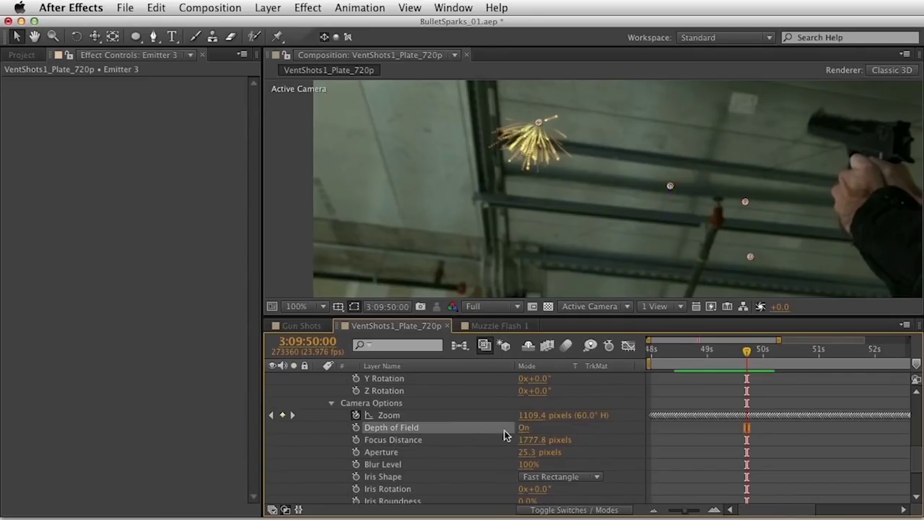
{"action": "left_click_drag", "start_coordinate": [528, 439], "coordinate": [173, 456]}
{"action": "left_click", "coordinate": [382, 403]}
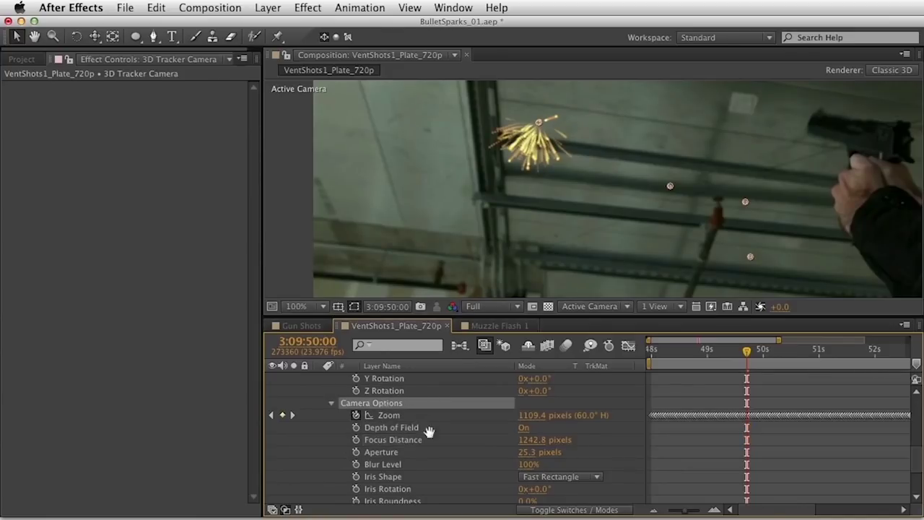
{"action": "scroll", "coordinate": [415, 397], "scroll_direction": "up", "scroll_amount": 8}
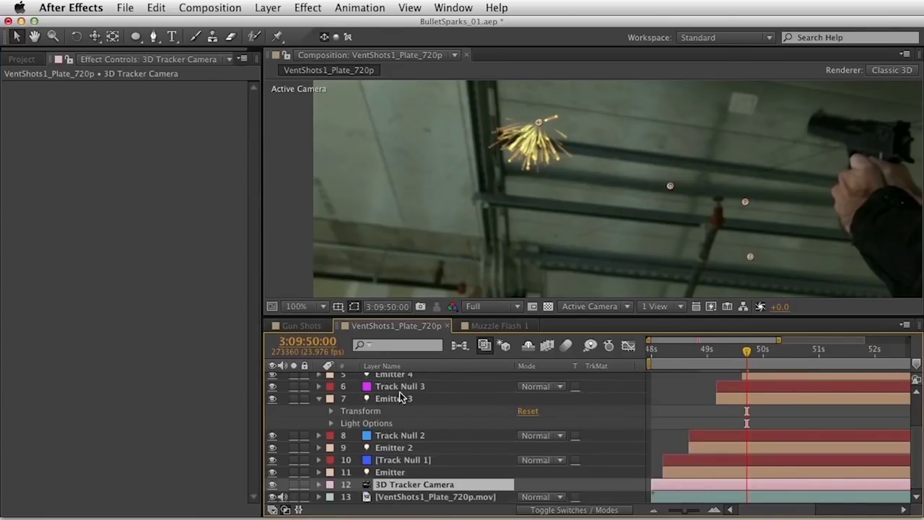
{"action": "key", "text": "space"}
{"action": "key", "text": "space"}
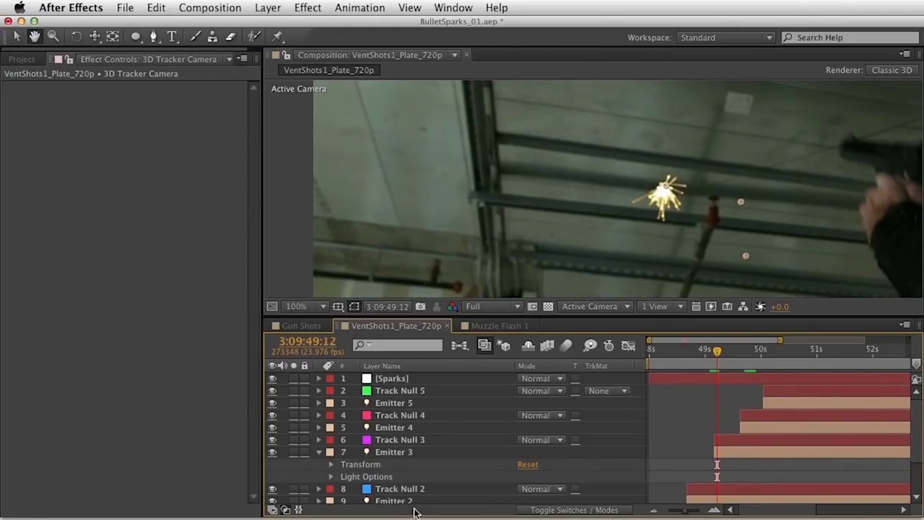
Set the Aux System particle size to 20 and the main Particle Size to 15
{"action": "left_click", "coordinate": [396, 379]}
{"action": "scroll", "coordinate": [124, 130], "scroll_direction": "down", "scroll_amount": 15}
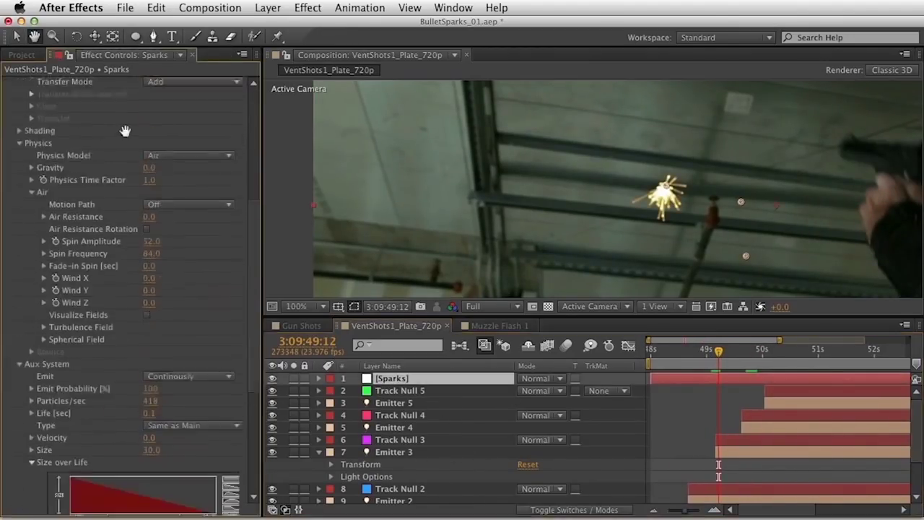
{"action": "left_click", "coordinate": [145, 231]}
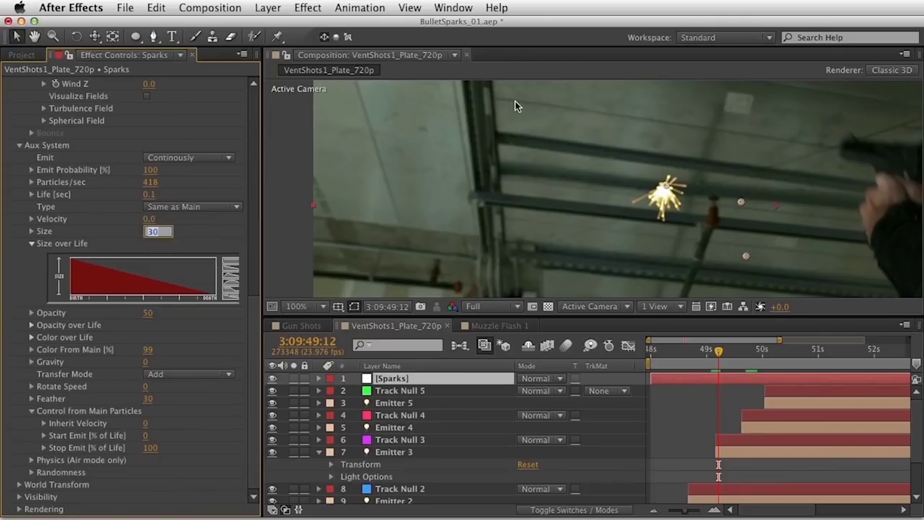
{"action": "type", "text": "20"}
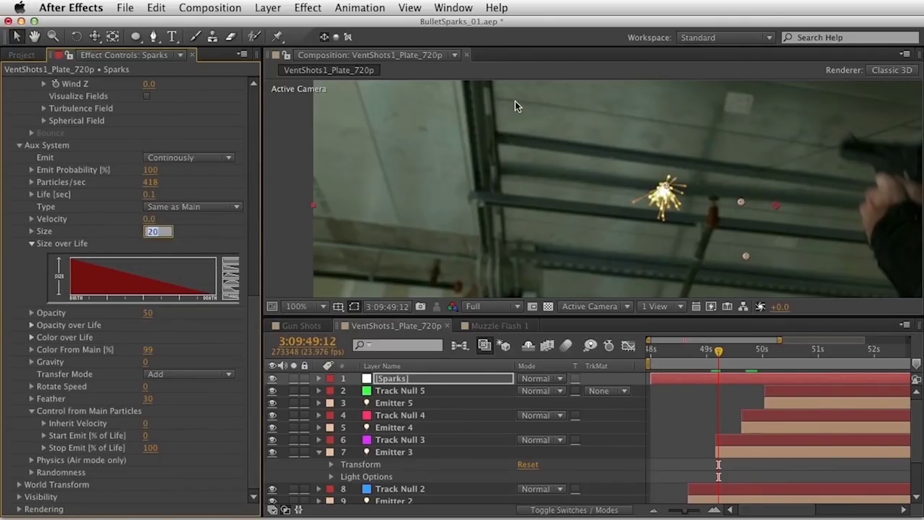
{"action": "scroll", "coordinate": [254, 130], "scroll_direction": "up", "scroll_amount": 10}
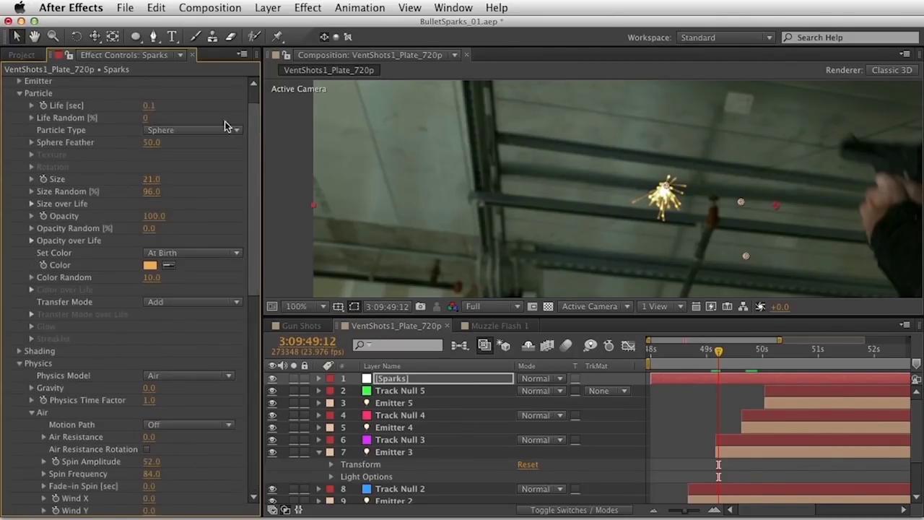
{"action": "left_click", "coordinate": [153, 184]}
{"action": "type", "text": "15"}
{"action": "key", "text": "Return"}
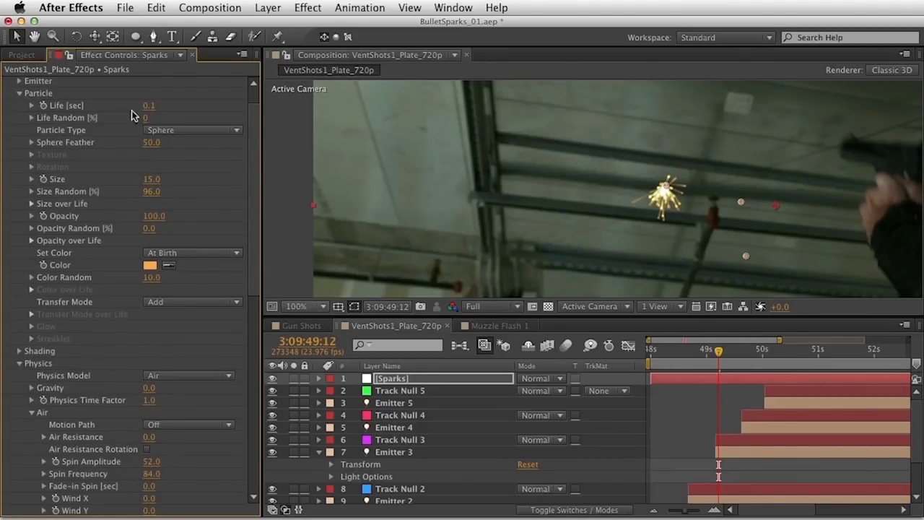
Reduce the Emitter Particles/sec and set Aux Particles/sec to 434, then preview
{"action": "scroll", "coordinate": [254, 119], "scroll_direction": "up", "scroll_amount": 2}
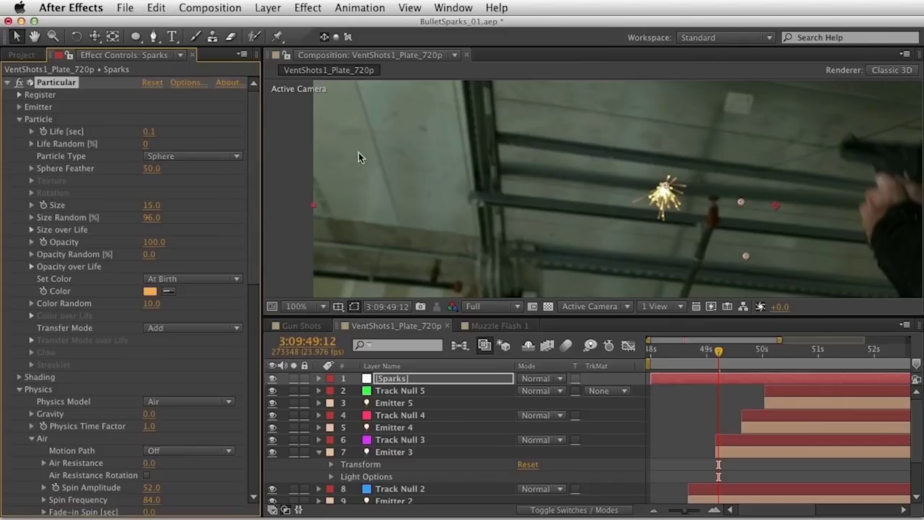
{"action": "left_click", "coordinate": [19, 108]}
{"action": "left_click_drag", "start_coordinate": [152, 119], "coordinate": [117, 121]}
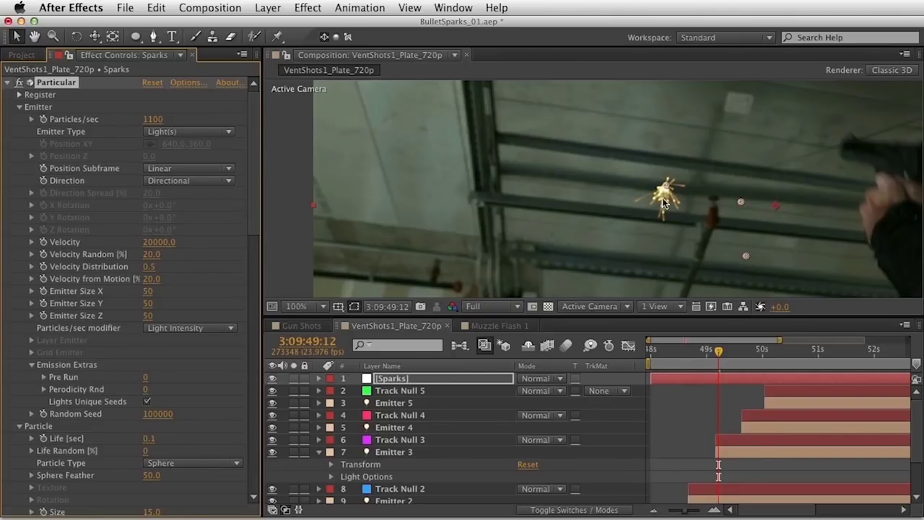
{"action": "left_click_drag", "start_coordinate": [149, 121], "coordinate": [130, 126]}
{"action": "scroll", "coordinate": [259, 206], "scroll_direction": "down", "scroll_amount": 10}
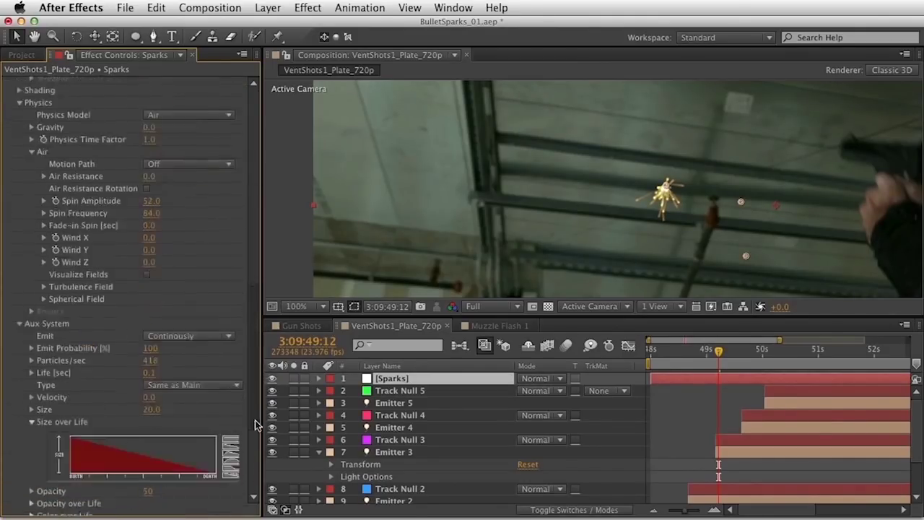
{"action": "scroll", "coordinate": [255, 410], "scroll_direction": "down", "scroll_amount": 5}
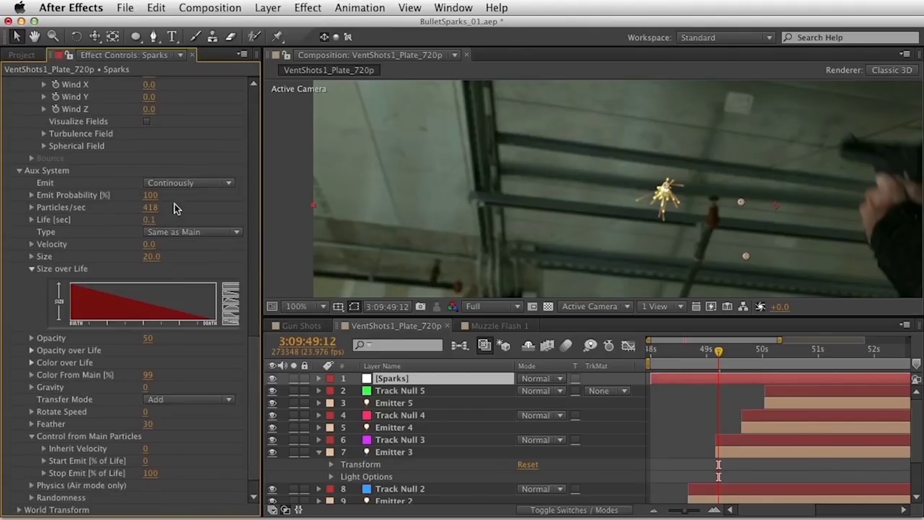
{"action": "left_click_drag", "start_coordinate": [150, 211], "coordinate": [58, 236]}
{"action": "left_click_drag", "start_coordinate": [140, 226], "coordinate": [169, 223]}
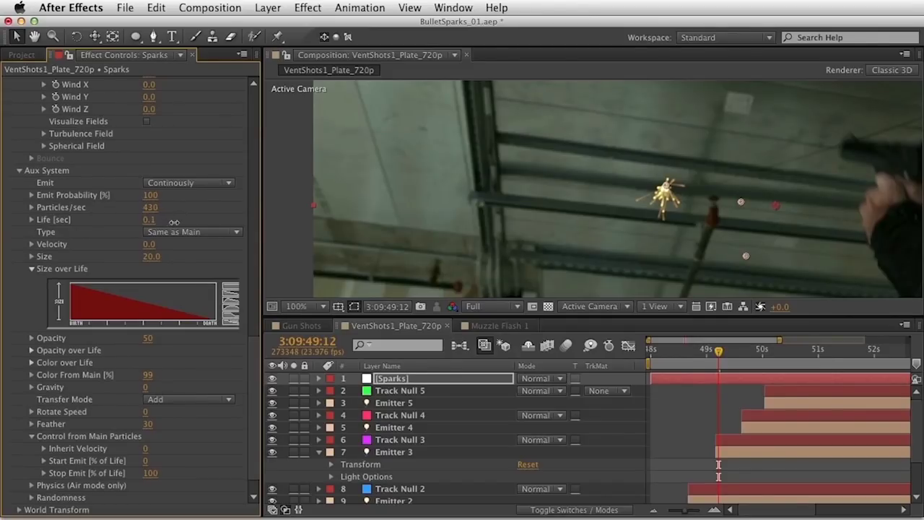
{"action": "left_click_drag", "start_coordinate": [174, 221], "coordinate": [176, 222]}
{"action": "key", "text": "comma"}
{"action": "key", "text": "space"}
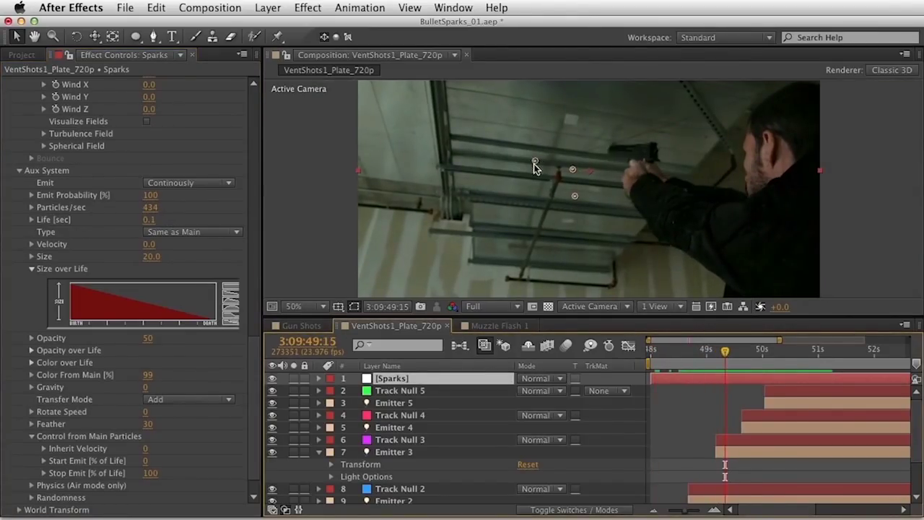
Review the spark hits by scrubbing and playing back the shot at full view
{"action": "key", "text": "period"}
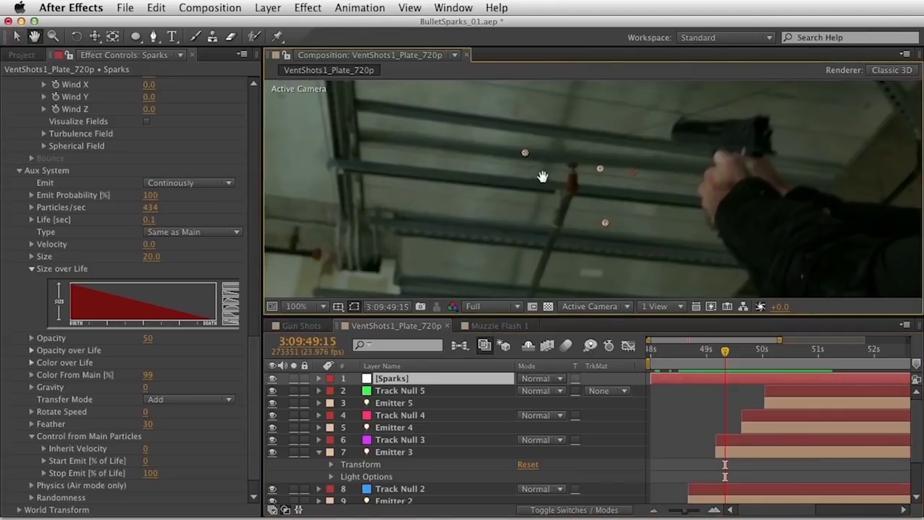
{"action": "left_click", "coordinate": [698, 351]}
{"action": "left_click_drag", "start_coordinate": [698, 351], "coordinate": [716, 354]}
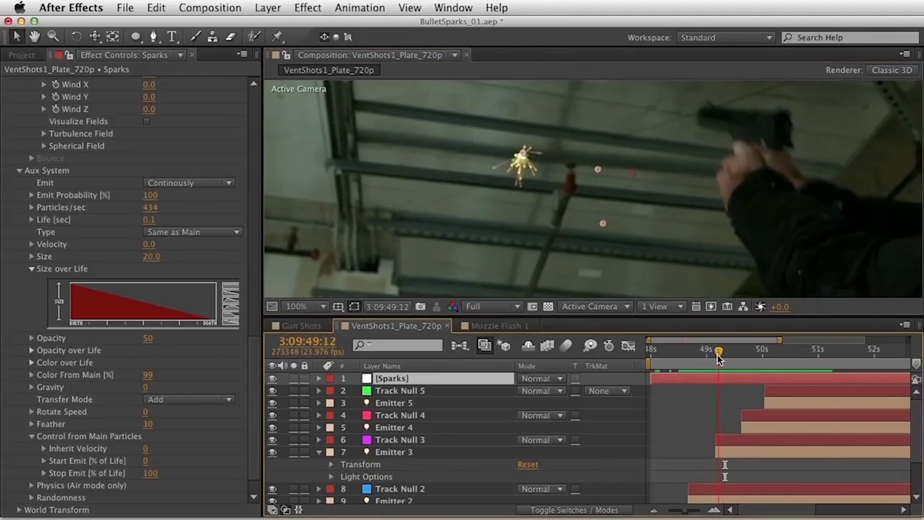
{"action": "key", "text": "space"}
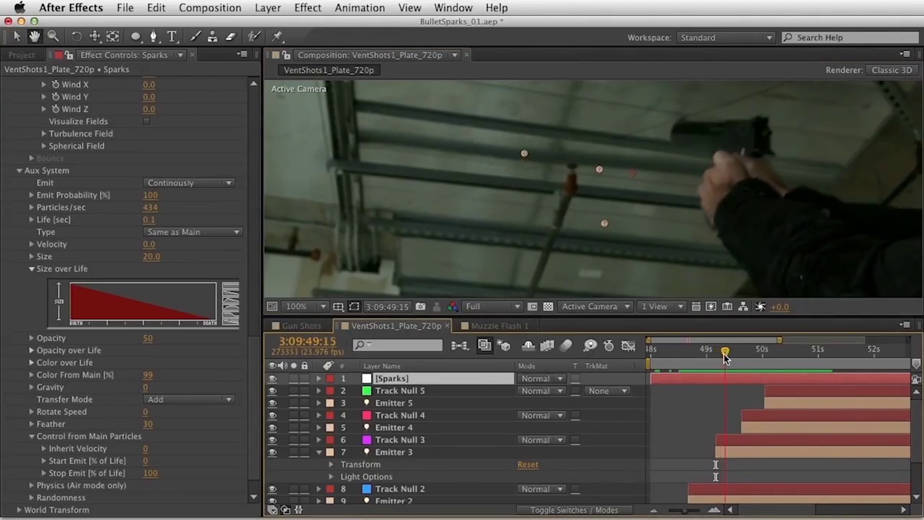
{"action": "key", "text": "space"}
Go to frame 3:09:50:00 and duplicate the Sparks layer with Cmd+D
{"action": "left_click", "coordinate": [745, 354]}
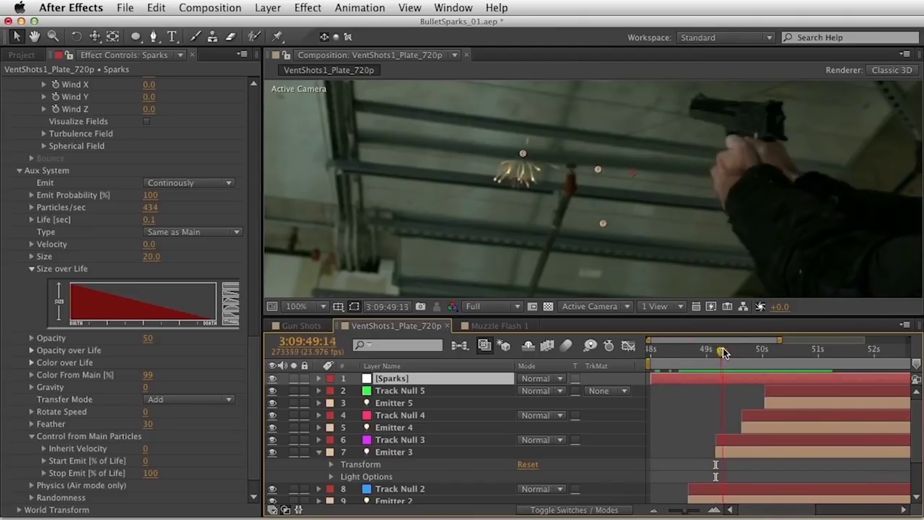
{"action": "key", "text": "Page_Up"}
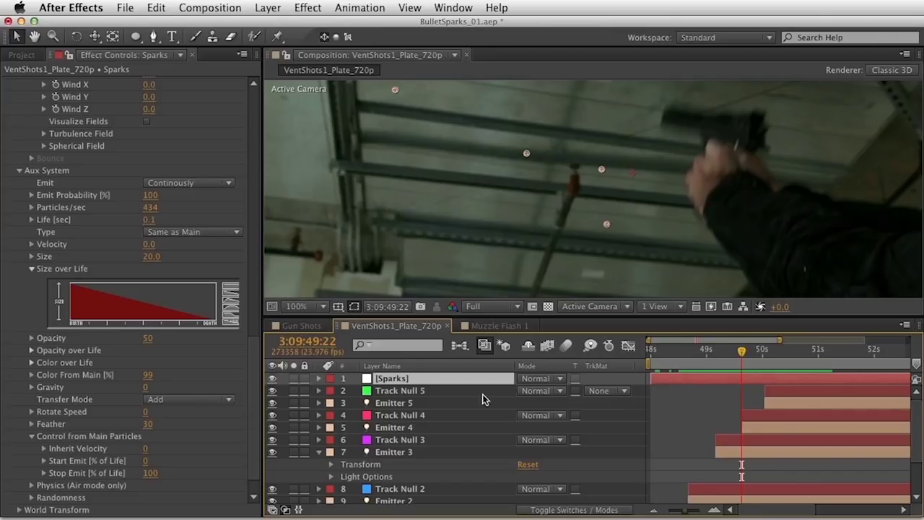
{"action": "left_click_drag", "start_coordinate": [726, 359], "coordinate": [745, 354]}
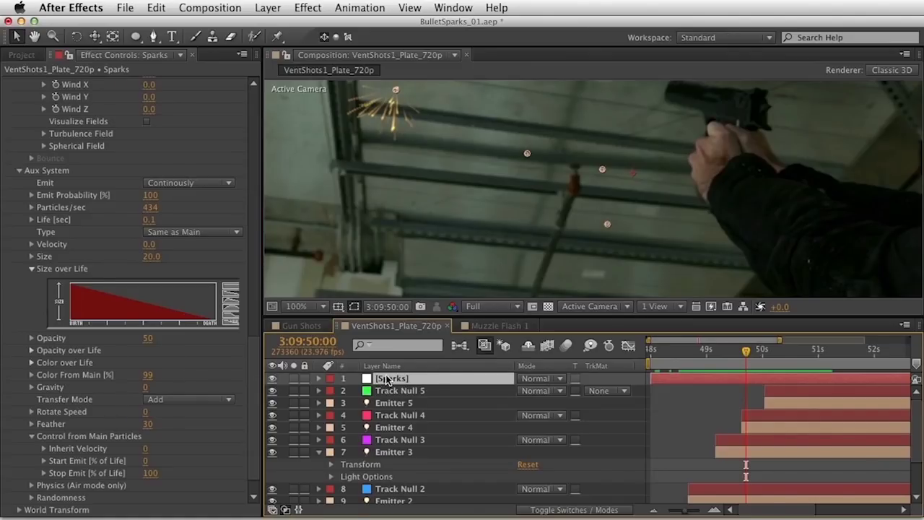
{"action": "key", "text": "super+d"}
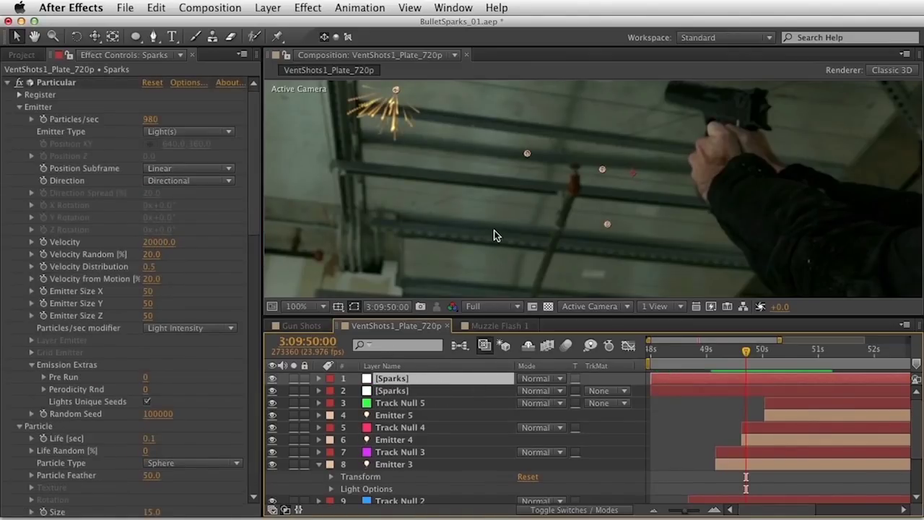
Rename the duplicate layer Burst and solo it
{"action": "key", "text": "super+shift+y"}
{"action": "type", "text": "Burst"}
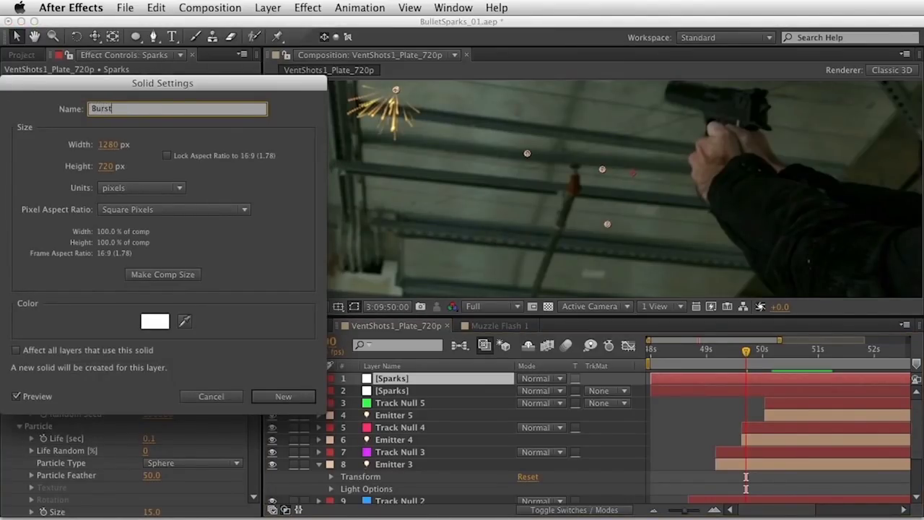
{"action": "key", "text": "Return"}
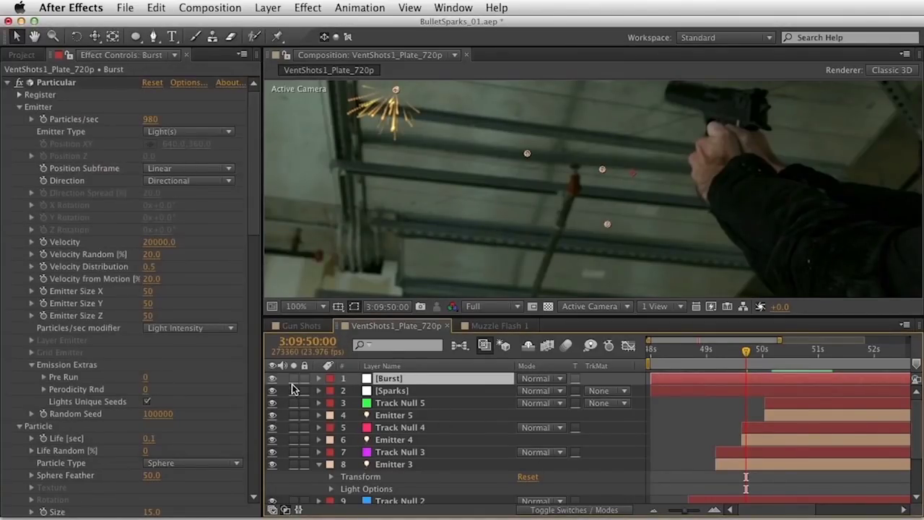
{"action": "left_click", "coordinate": [293, 378]}
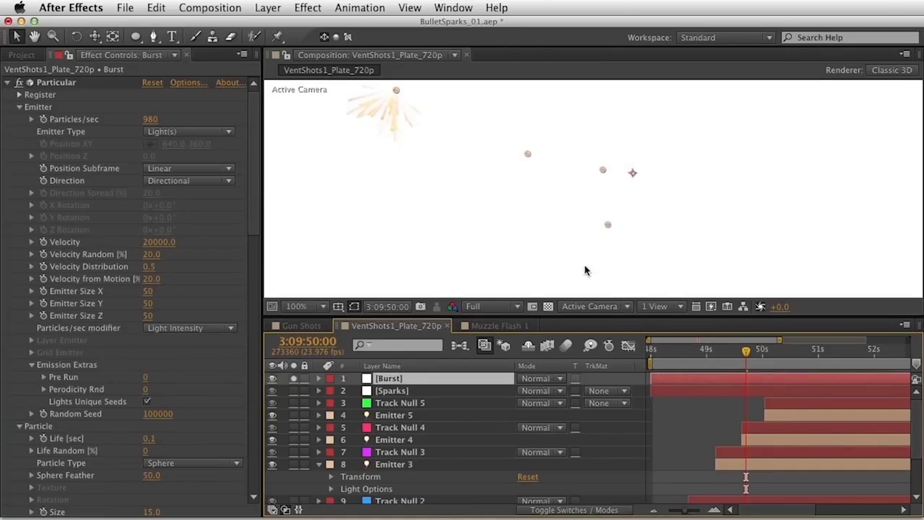
Set the composition background colour to black in Composition Settings
{"action": "key", "text": "super+k"}
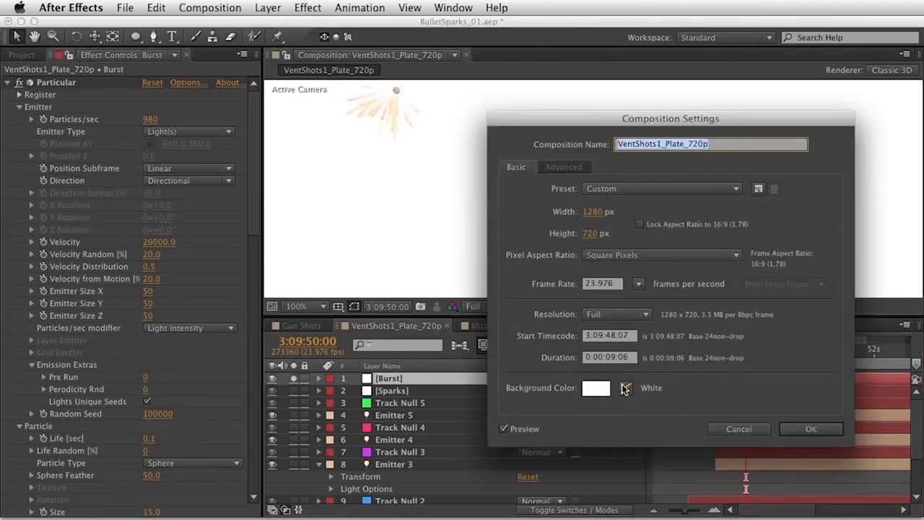
{"action": "left_click", "coordinate": [594, 387]}
{"action": "left_click_drag", "start_coordinate": [442, 300], "coordinate": [481, 305]}
{"action": "left_click", "coordinate": [507, 402]}
{"action": "key", "text": "Return"}
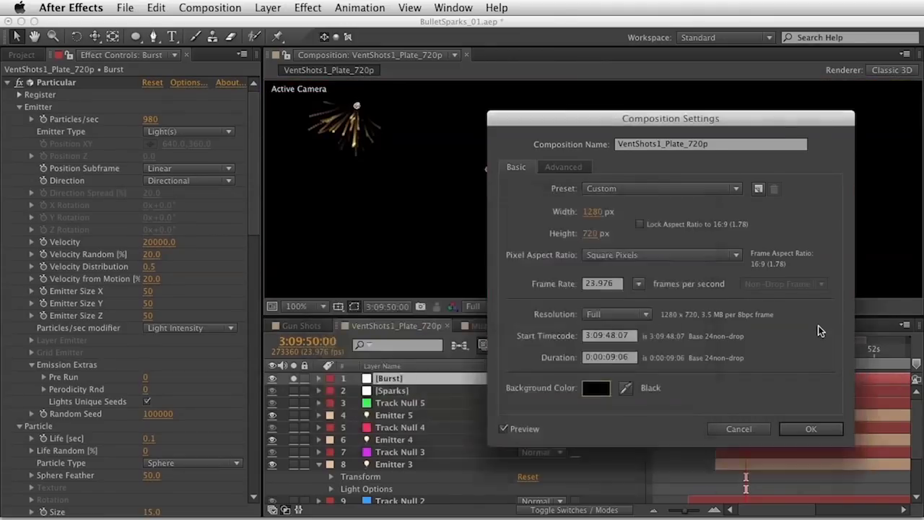
{"action": "key", "text": "Return"}
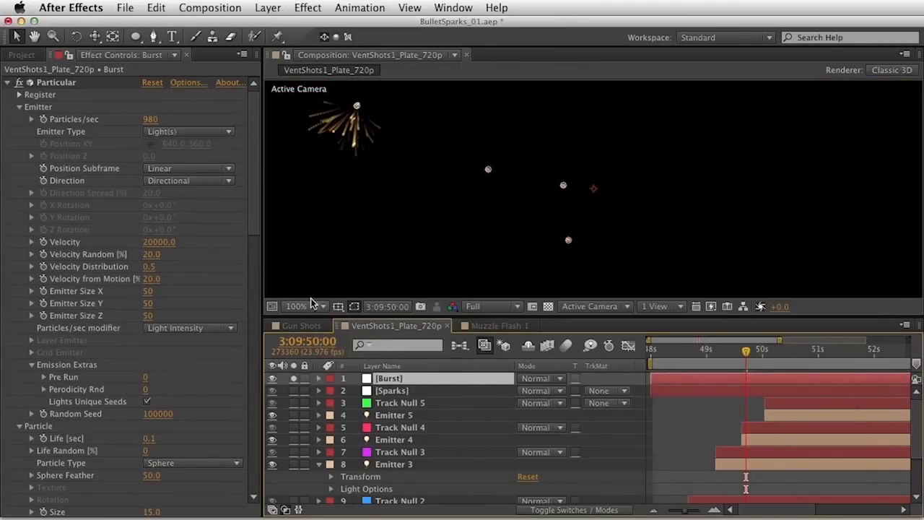
Set the Burst emitter Velocity to 100 and scrub to 3:09:49:23 to view it
{"action": "left_click", "coordinate": [168, 243]}
{"action": "type", "text": "100"}
{"action": "key", "text": "Return"}
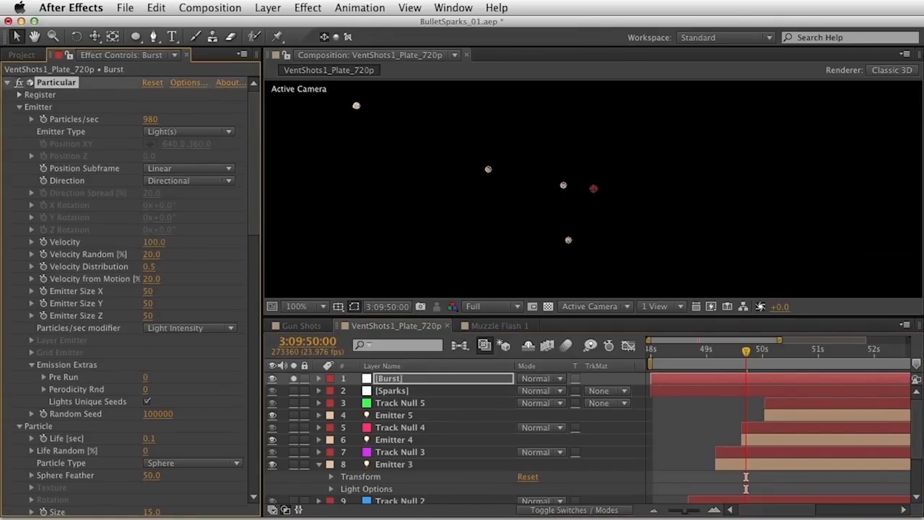
{"action": "left_click", "coordinate": [708, 352]}
{"action": "left_click_drag", "start_coordinate": [709, 353], "coordinate": [744, 354]}
{"action": "left_click", "coordinate": [189, 291]}
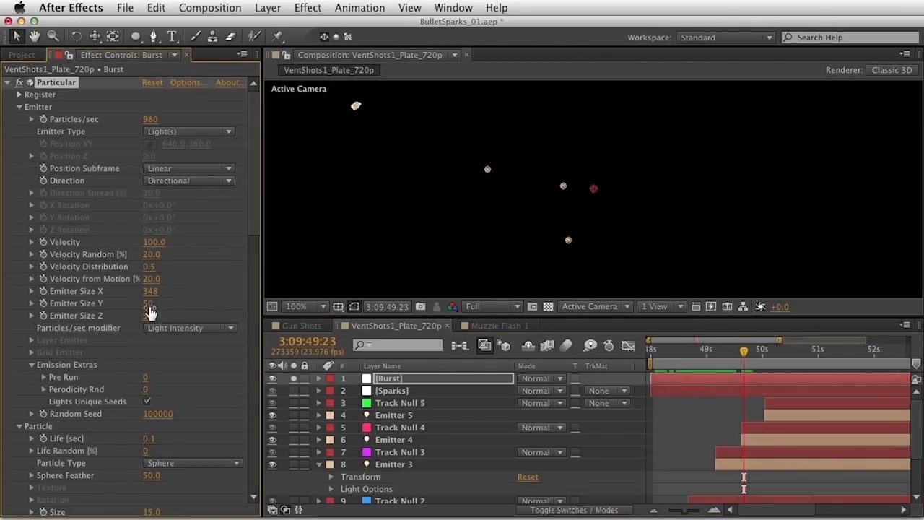
Widen the emitter to 348 × 110 and turn Aux System emission Off
{"action": "left_click_drag", "start_coordinate": [147, 304], "coordinate": [181, 304]}
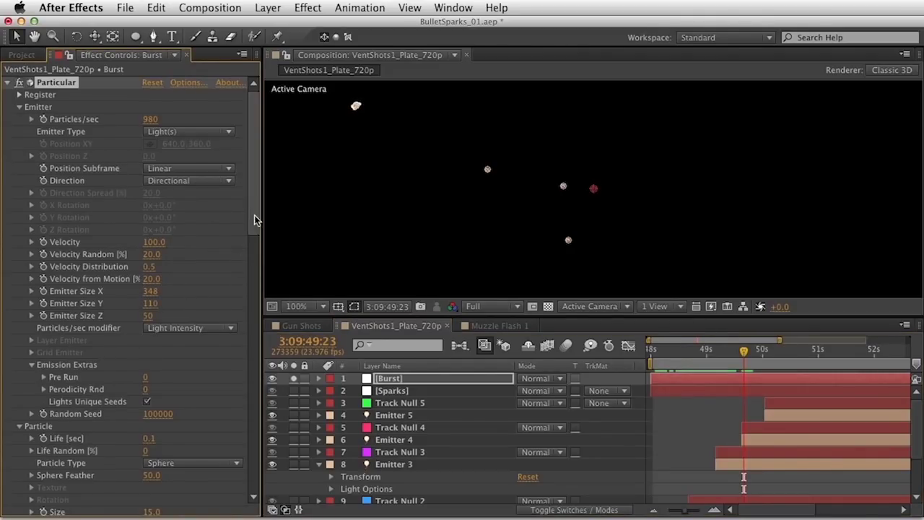
{"action": "scroll", "coordinate": [242, 229], "scroll_direction": "down", "scroll_amount": 10}
{"action": "left_click", "coordinate": [186, 157]}
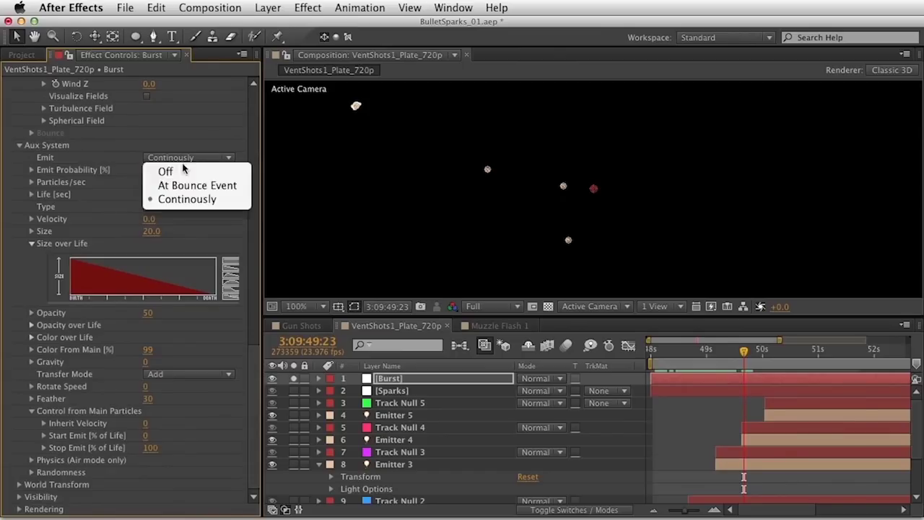
{"action": "left_click", "coordinate": [185, 179]}
Enlarge the particle Size to 85 and lower Opacity to 36
{"action": "left_click_drag", "start_coordinate": [255, 192], "coordinate": [255, 142]}
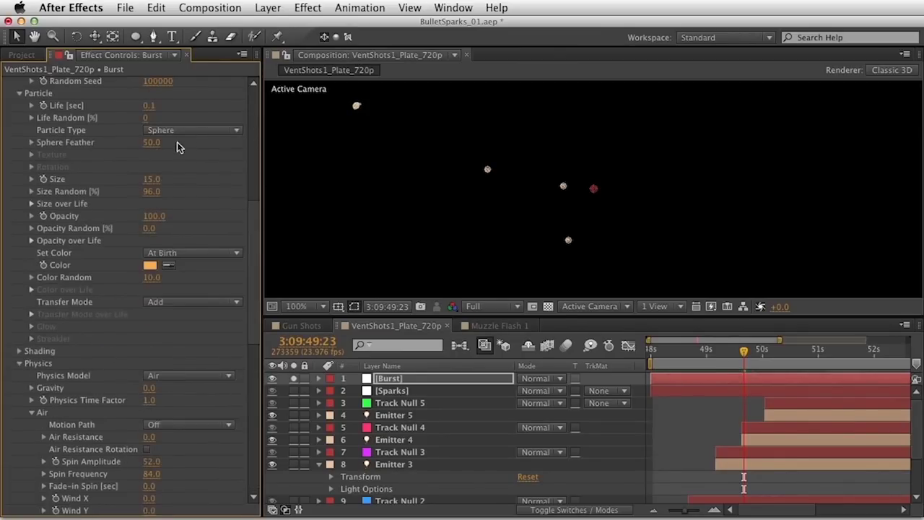
{"action": "left_click_drag", "start_coordinate": [150, 179], "coordinate": [215, 179]}
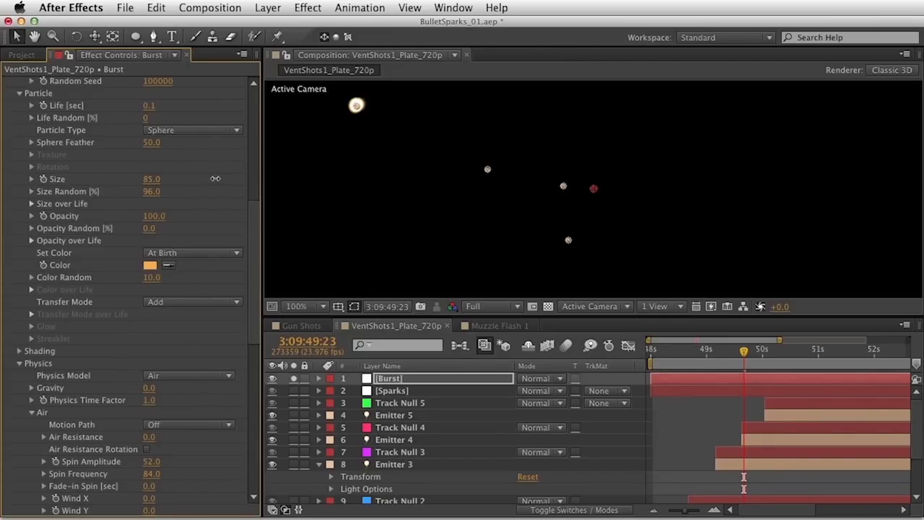
{"action": "left_click_drag", "start_coordinate": [142, 222], "coordinate": [112, 224]}
{"action": "left_click", "coordinate": [181, 130]}
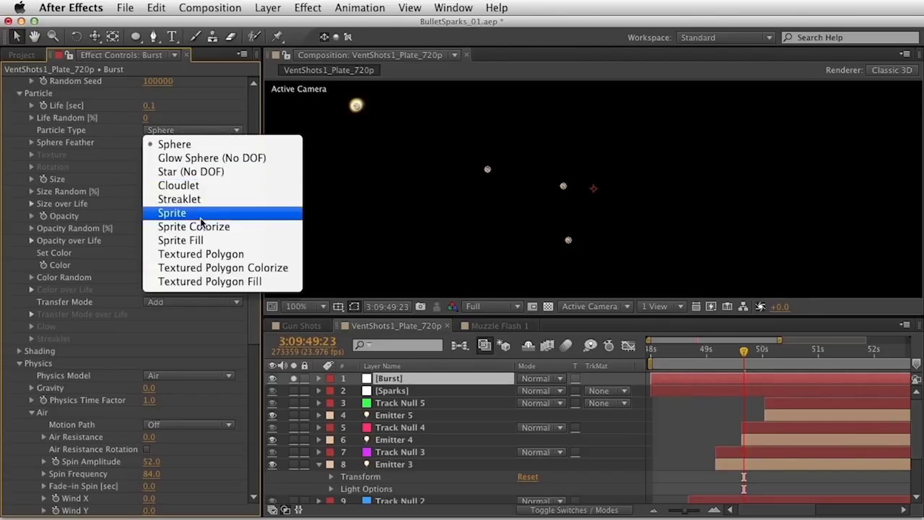
Switch the particle type to Cloudlet and raise Emitter Size Y to 546
{"action": "left_click", "coordinate": [295, 184]}
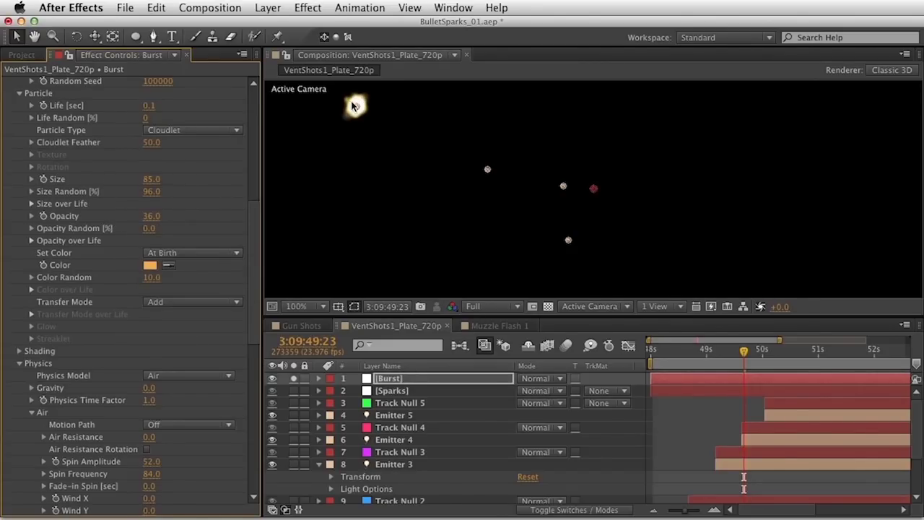
{"action": "left_click", "coordinate": [247, 137]}
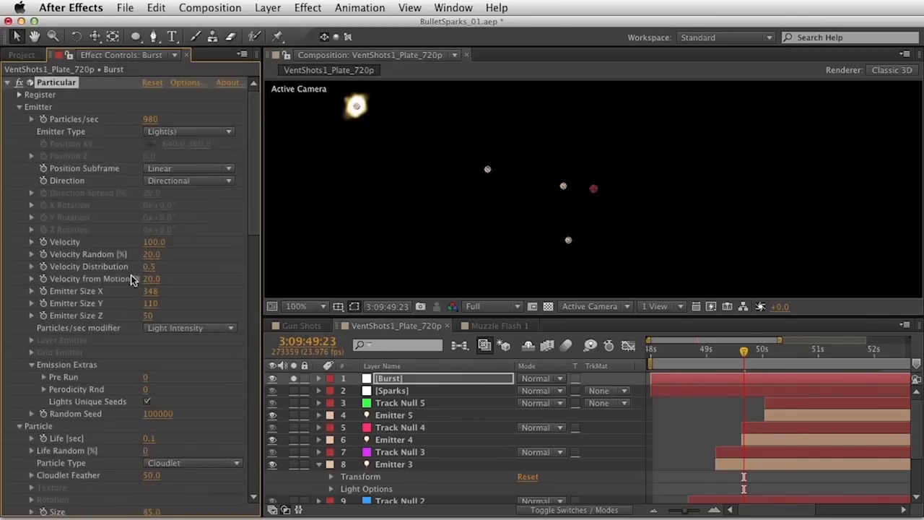
{"action": "left_click_drag", "start_coordinate": [219, 302], "coordinate": [304, 297]}
{"action": "left_click_drag", "start_coordinate": [598, 270], "coordinate": [439, 268]}
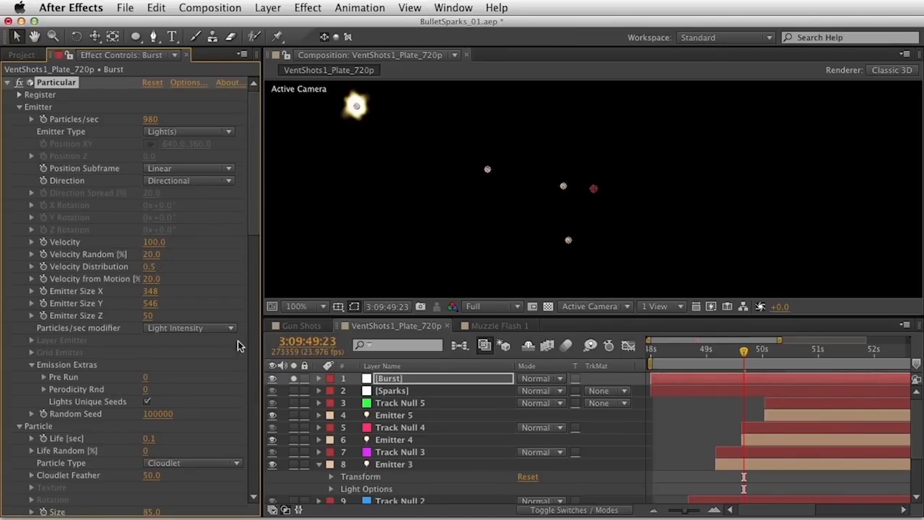
Lower the Burst emission rate to 380 particles per second
{"action": "key", "text": "h"}
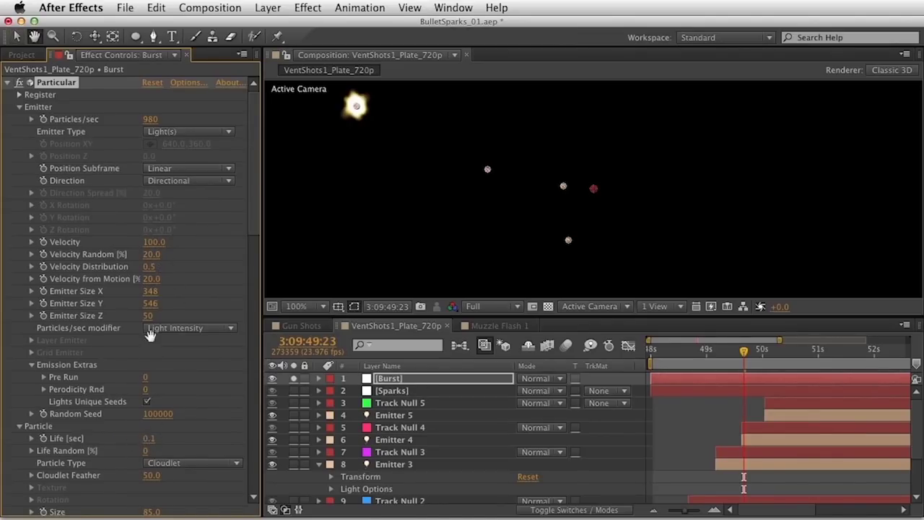
{"action": "scroll", "coordinate": [143, 343], "scroll_direction": "down", "scroll_amount": 1}
{"action": "left_click_drag", "start_coordinate": [248, 206], "coordinate": [250, 296]}
{"action": "left_click_drag", "start_coordinate": [135, 262], "coordinate": [153, 260]}
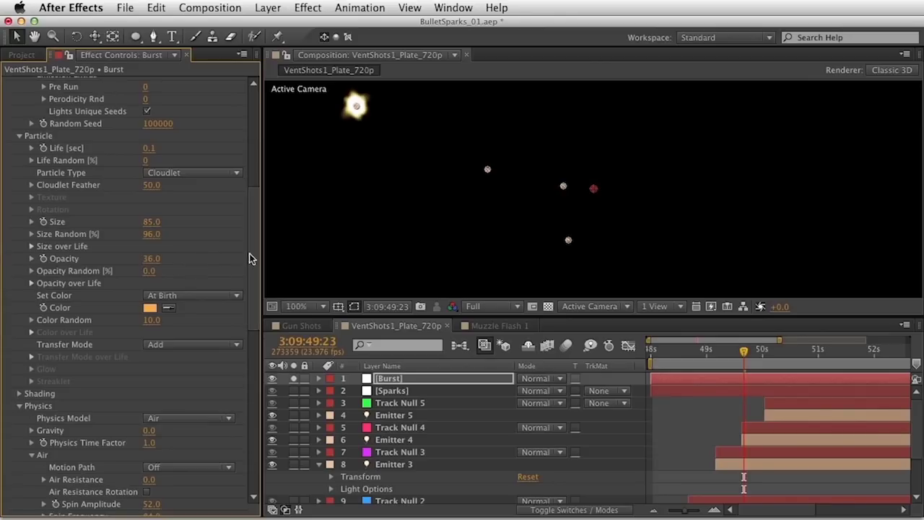
{"action": "left_click_drag", "start_coordinate": [258, 252], "coordinate": [258, 157]}
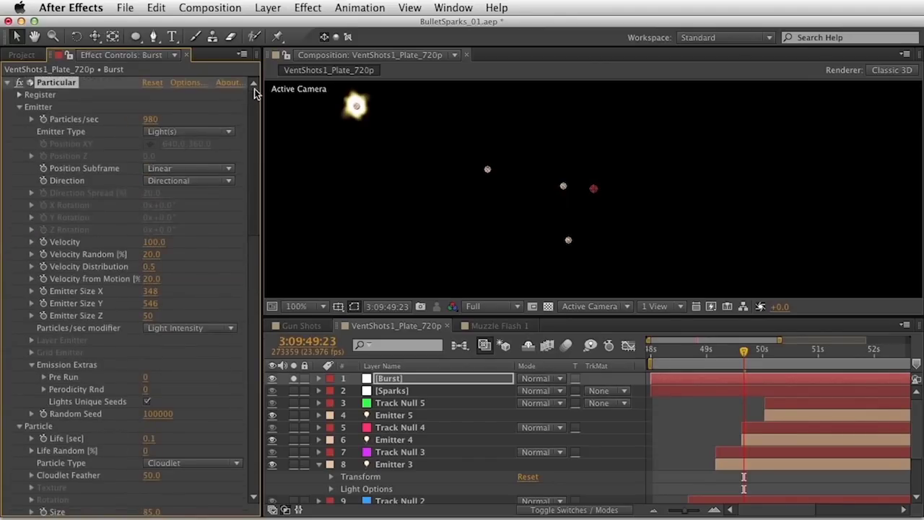
{"action": "left_click_drag", "start_coordinate": [150, 124], "coordinate": [117, 123]}
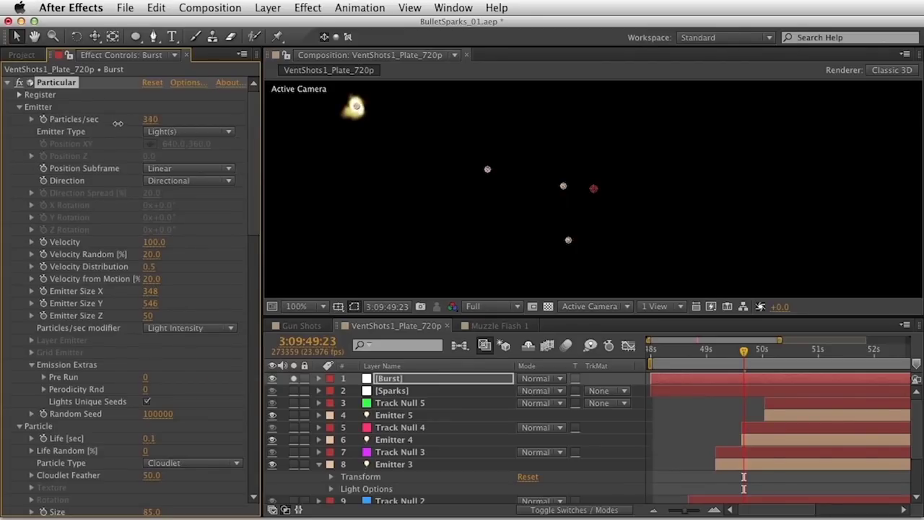
{"action": "left_click_drag", "start_coordinate": [252, 176], "coordinate": [252, 292]}
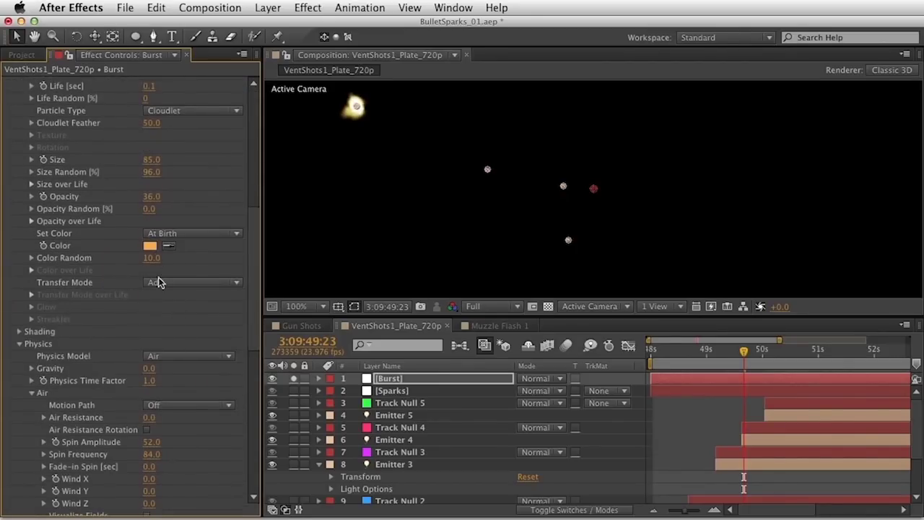
{"action": "scroll", "coordinate": [251, 276], "scroll_direction": "down", "scroll_amount": 1}
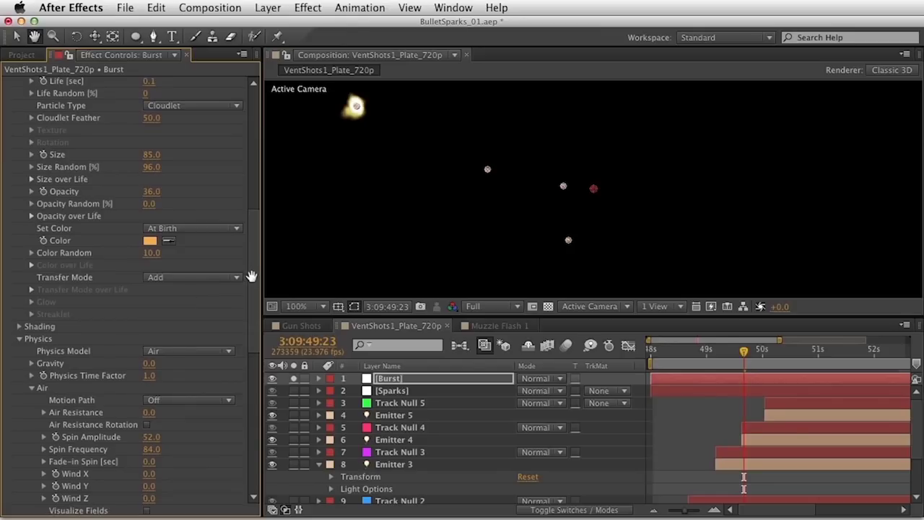
{"action": "scroll", "coordinate": [251, 276], "scroll_direction": "down", "scroll_amount": 5}
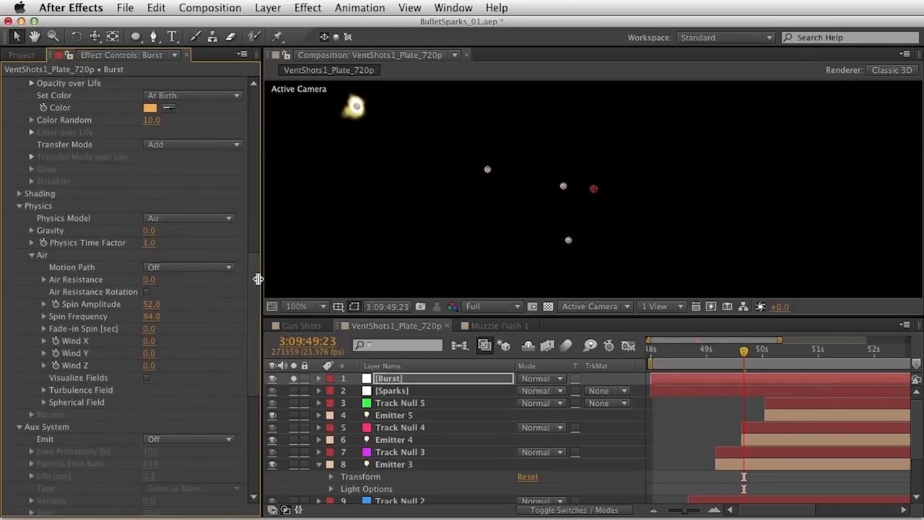
{"action": "scroll", "coordinate": [253, 250], "scroll_direction": "up", "scroll_amount": 2}
{"action": "scroll", "coordinate": [259, 263], "scroll_direction": "up", "scroll_amount": 8}
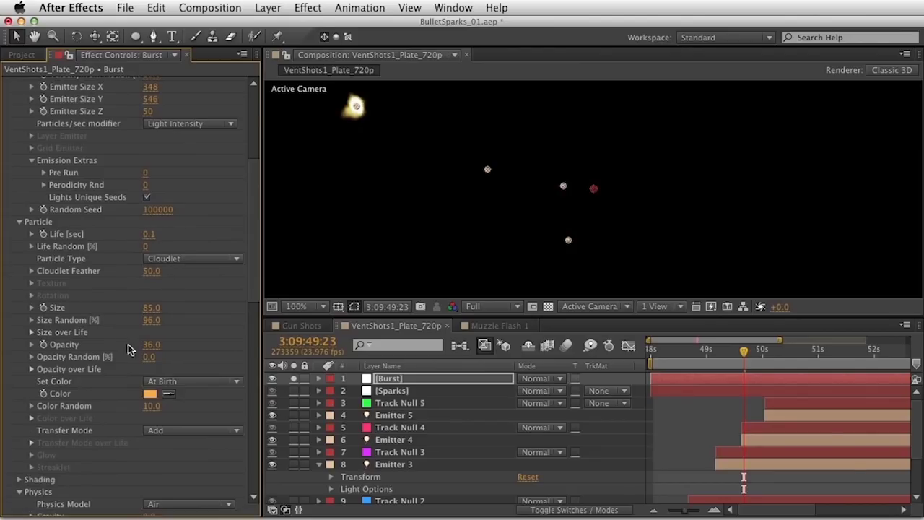
Raise particle Opacity to 55 and turn on the gun-shot plate's visibility
{"action": "left_click_drag", "start_coordinate": [153, 344], "coordinate": [181, 344]}
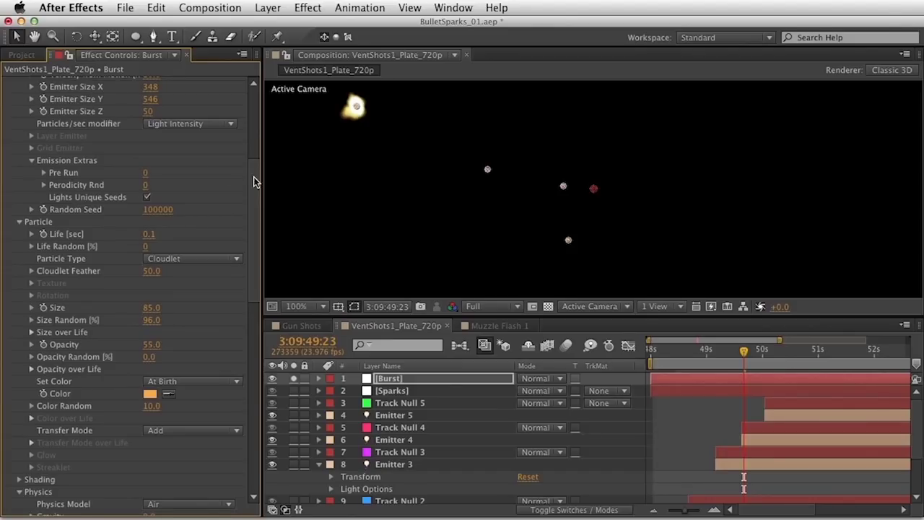
{"action": "scroll", "coordinate": [257, 184], "scroll_direction": "up", "scroll_amount": 7}
{"action": "left_click", "coordinate": [304, 379]}
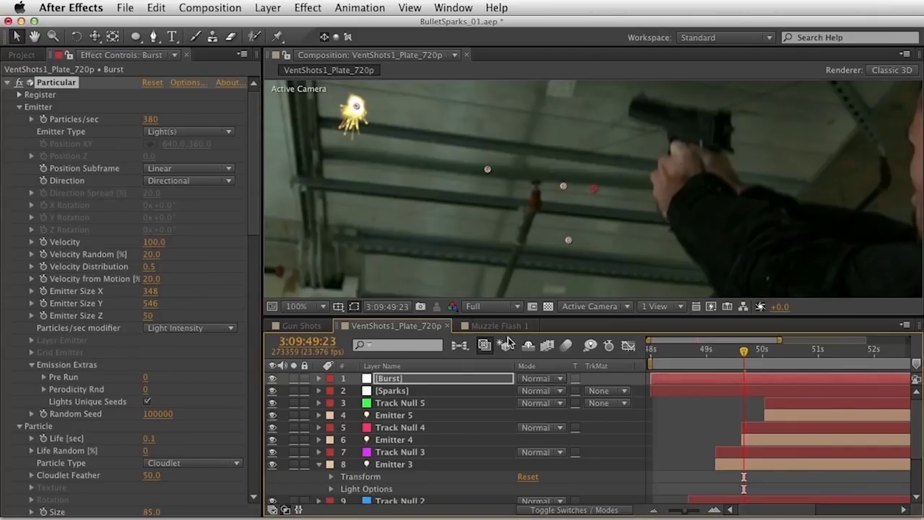
{"action": "scroll", "coordinate": [255, 283], "scroll_direction": "down", "scroll_amount": 2}
{"action": "scroll", "coordinate": [257, 303], "scroll_direction": "down", "scroll_amount": 8}
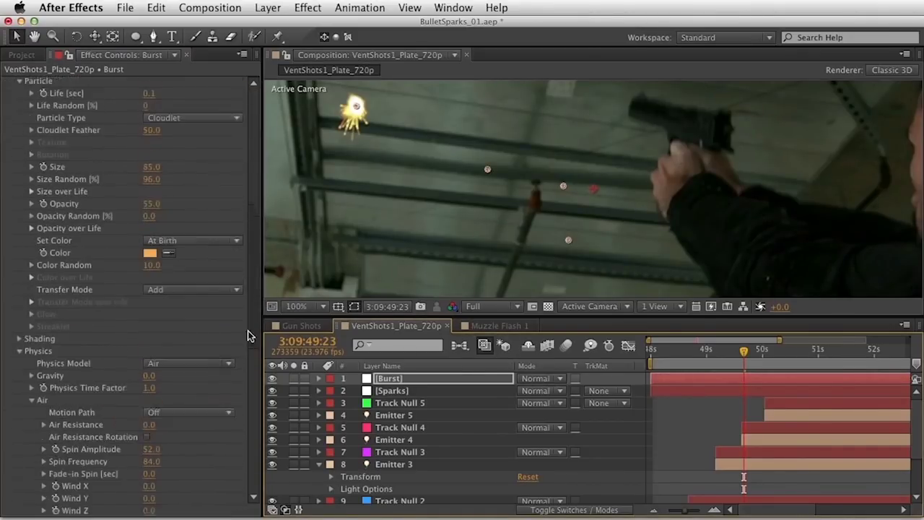
{"action": "scroll", "coordinate": [152, 269], "scroll_direction": "up", "scroll_amount": 1}
{"action": "left_click", "coordinate": [149, 270]}
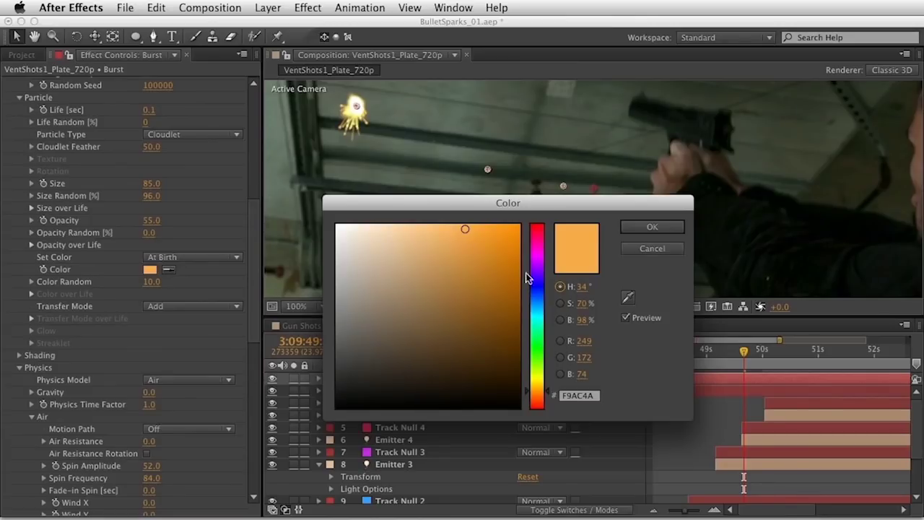
Change the Burst particle colour to orange F9904A
{"action": "left_click", "coordinate": [538, 315]}
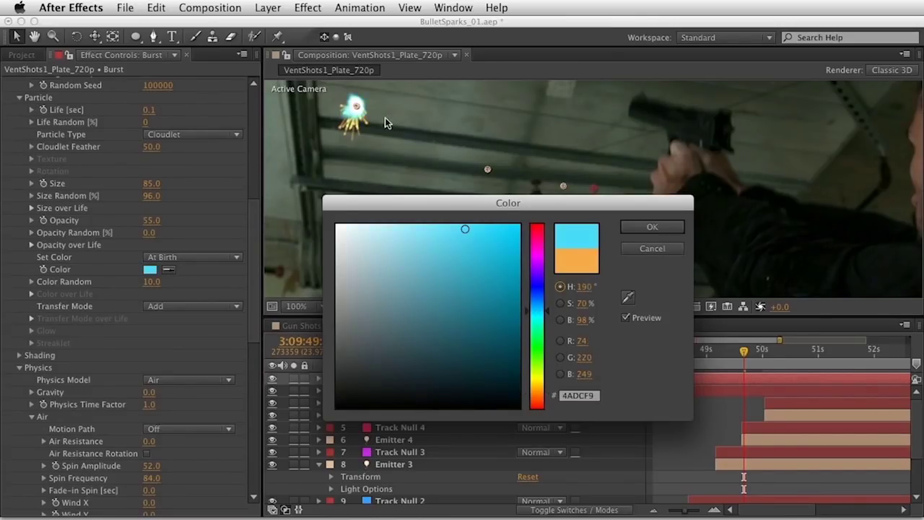
{"action": "left_click_drag", "start_coordinate": [541, 338], "coordinate": [541, 395]}
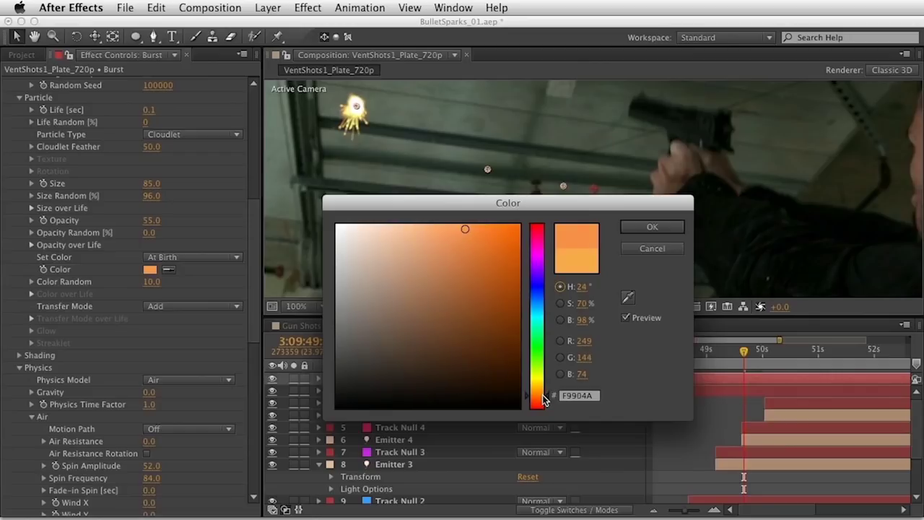
{"action": "left_click", "coordinate": [646, 230]}
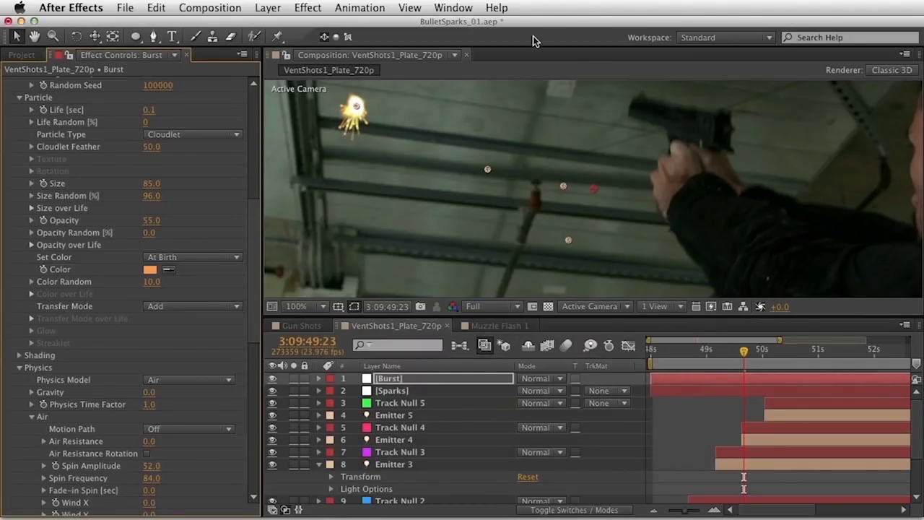
Zoom the viewer to 200% and centre the burst in view
{"action": "key", "text": "."}
{"action": "key", "text": "h"}
{"action": "left_click_drag", "start_coordinate": [411, 198], "coordinate": [816, 299]}
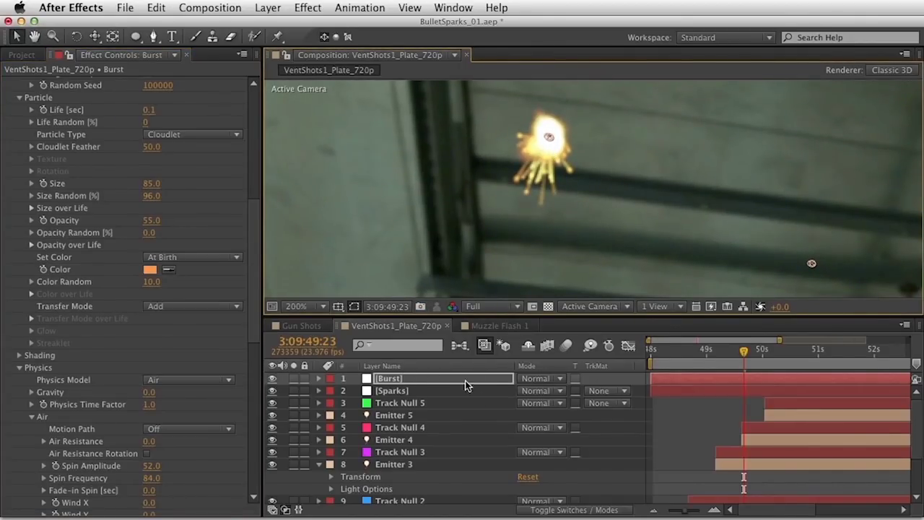
Switch the Burst and Sparks layer modes to Screen, then pan across the ceiling to check
{"action": "left_click", "coordinate": [540, 378]}
{"action": "left_click", "coordinate": [570, 363]}
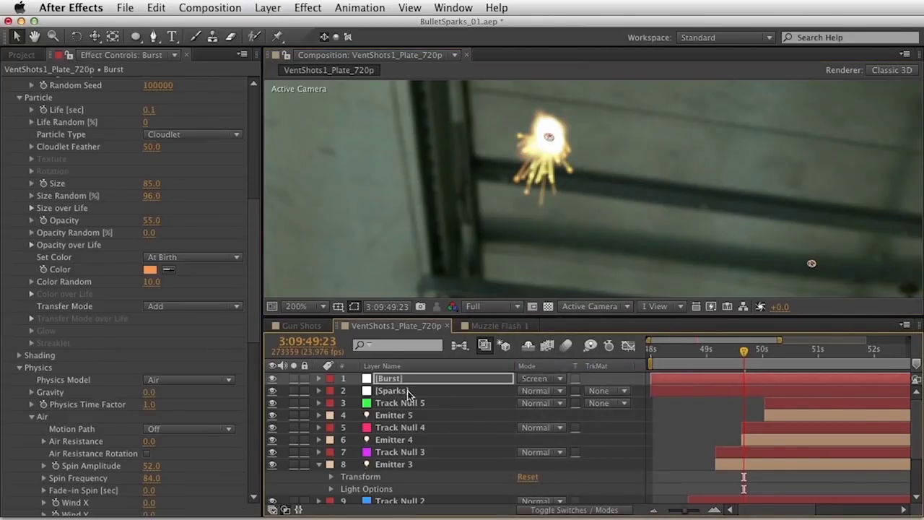
{"action": "left_click", "coordinate": [408, 392]}
{"action": "left_click", "coordinate": [540, 391]}
{"action": "left_click", "coordinate": [578, 358]}
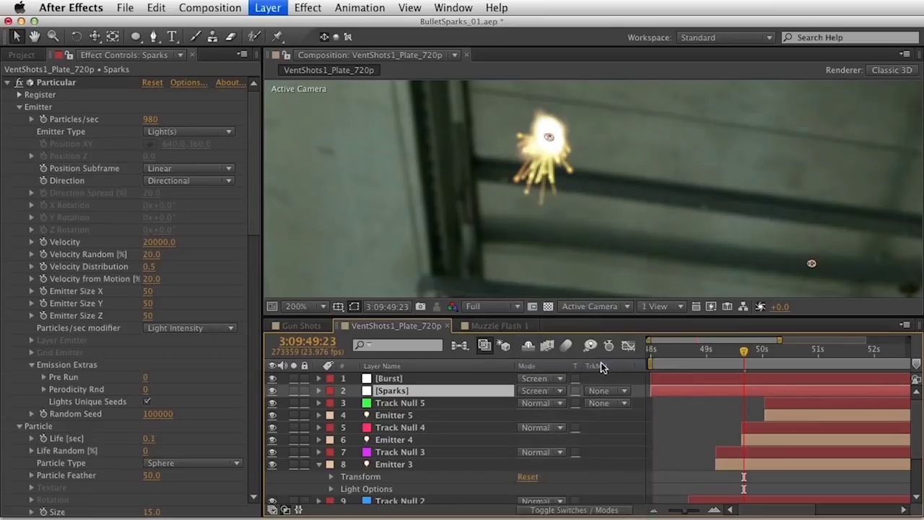
{"action": "left_click_drag", "start_coordinate": [561, 172], "coordinate": [527, 166]}
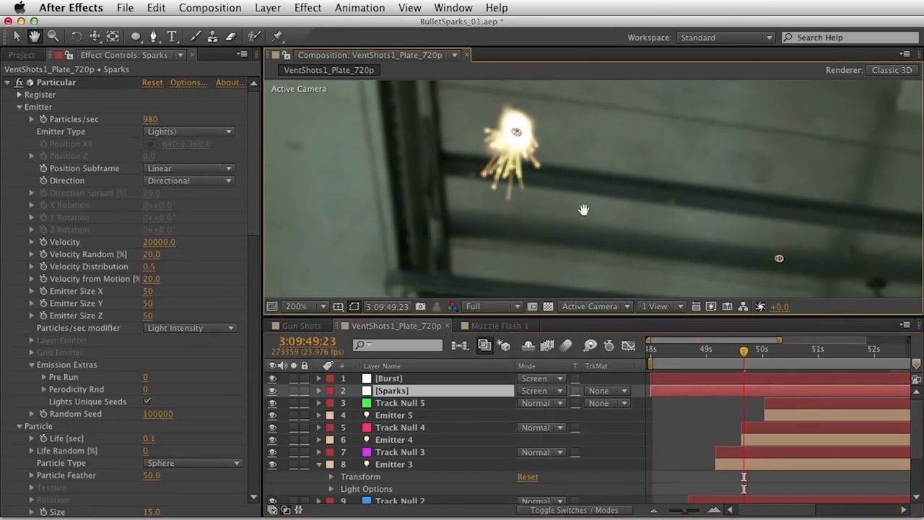
{"action": "left_click_drag", "start_coordinate": [609, 225], "coordinate": [519, 192]}
{"action": "left_click", "coordinate": [738, 352]}
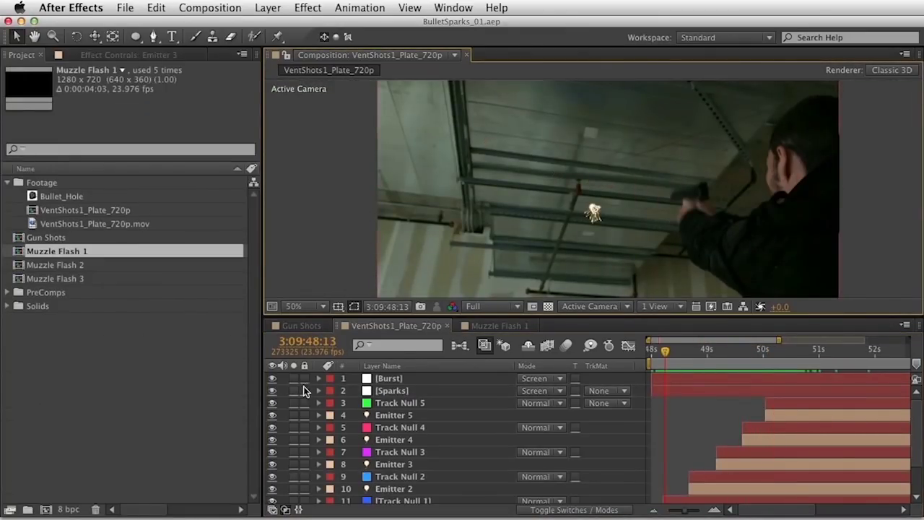
In Photoshop, create an 800×800 document named BulletHole
{"action": "key", "text": "super+Tab"}
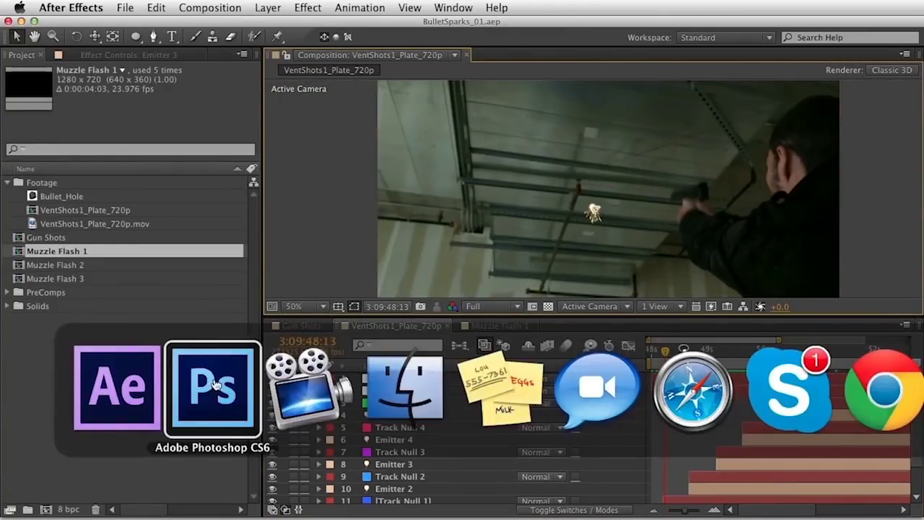
{"action": "key", "text": "super+n"}
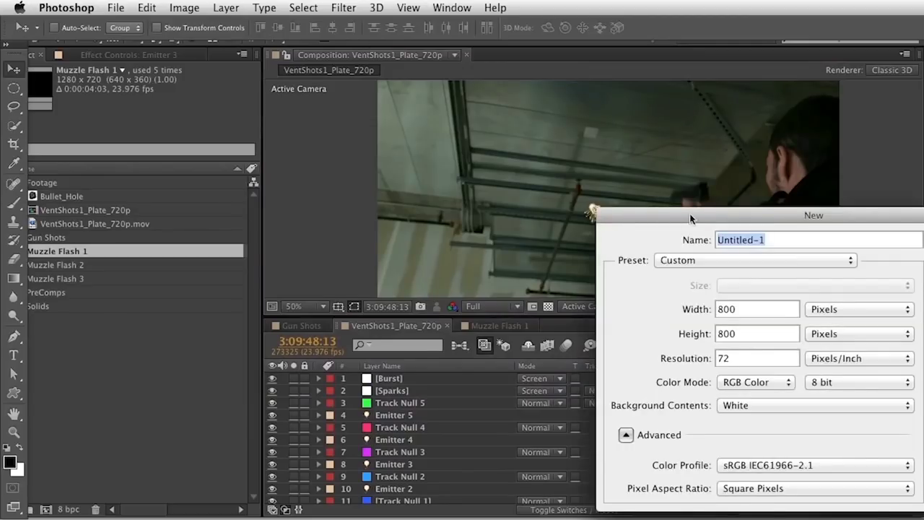
{"action": "type", "text": "BulletHole"}
{"action": "key", "text": "Tab"}
{"action": "key", "text": "Tab"}
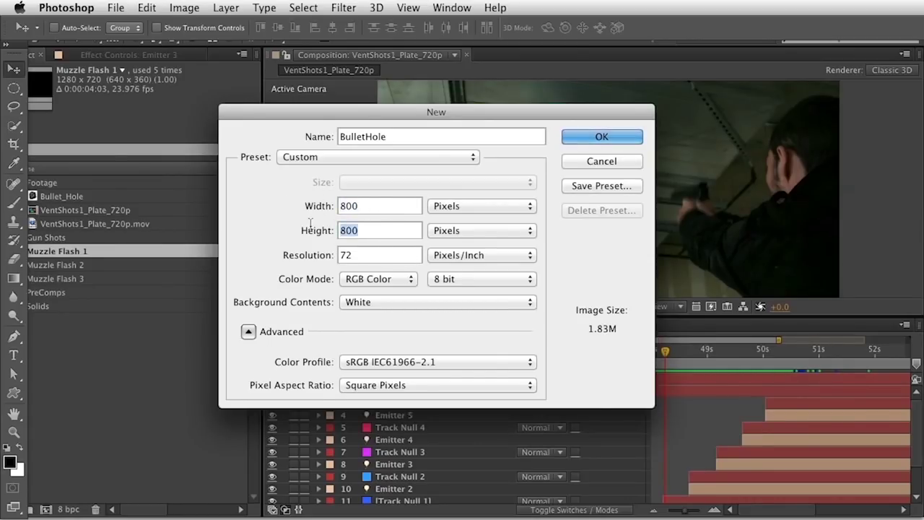
{"action": "left_click", "coordinate": [571, 136]}
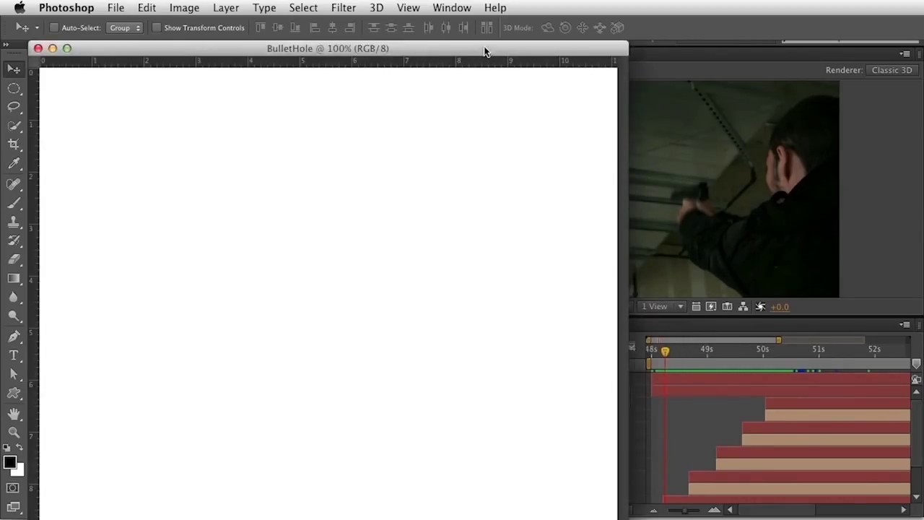
{"action": "key", "text": "super+minus"}
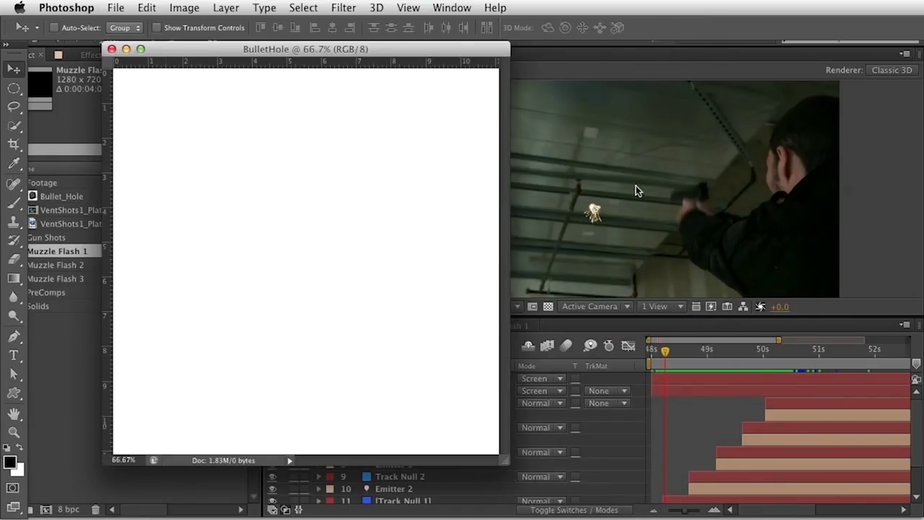
{"action": "left_click_drag", "start_coordinate": [395, 49], "coordinate": [483, 55]}
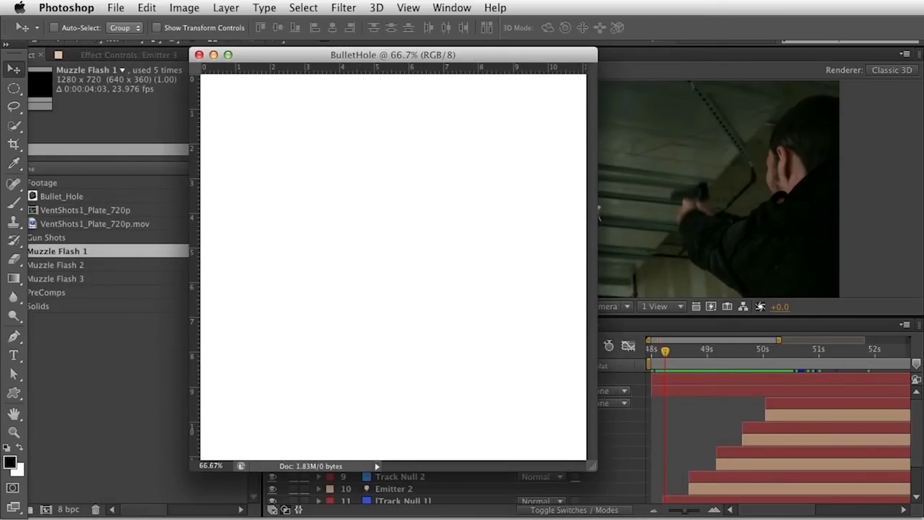
Add an empty layer and delete the white Background layer
{"action": "key", "text": "F7"}
{"action": "left_click_drag", "start_coordinate": [683, 113], "coordinate": [672, 120]}
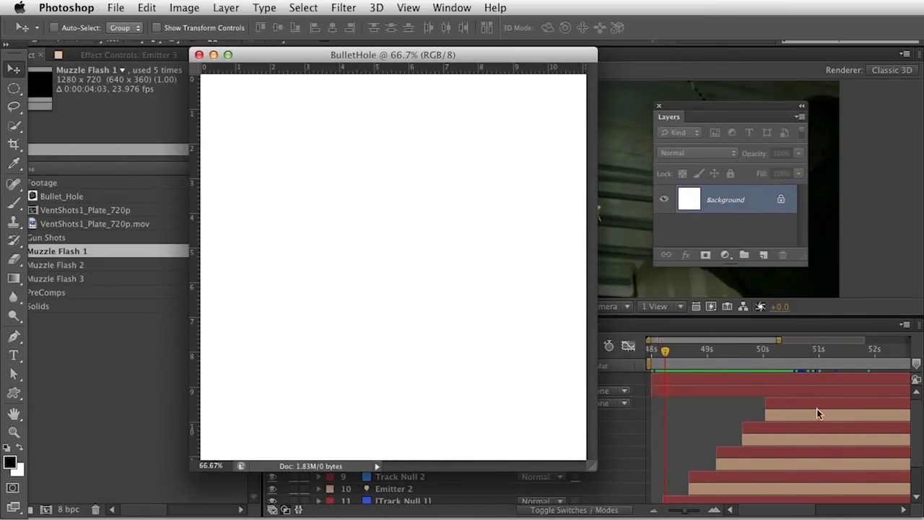
{"action": "left_click_drag", "start_coordinate": [761, 120], "coordinate": [770, 172]}
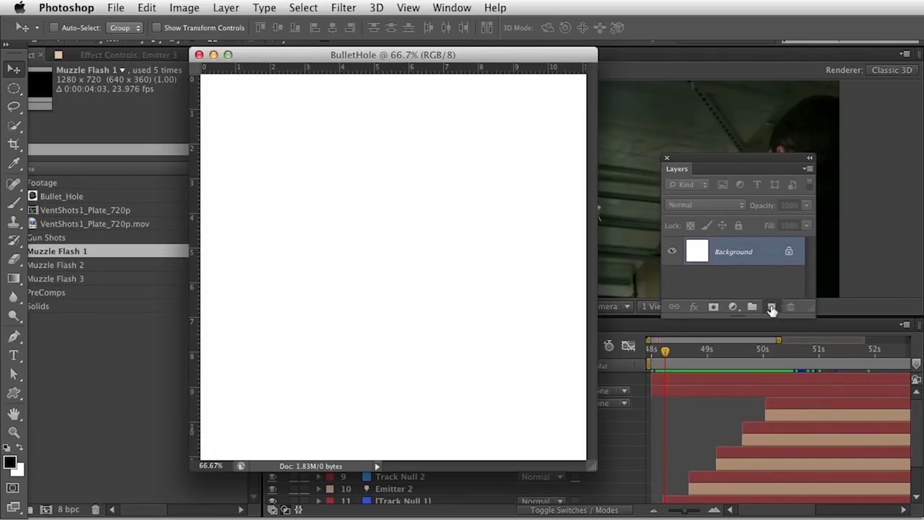
{"action": "left_click", "coordinate": [771, 307]}
{"action": "left_click_drag", "start_coordinate": [809, 311], "coordinate": [888, 415]}
{"action": "left_click_drag", "start_coordinate": [759, 290], "coordinate": [864, 406]}
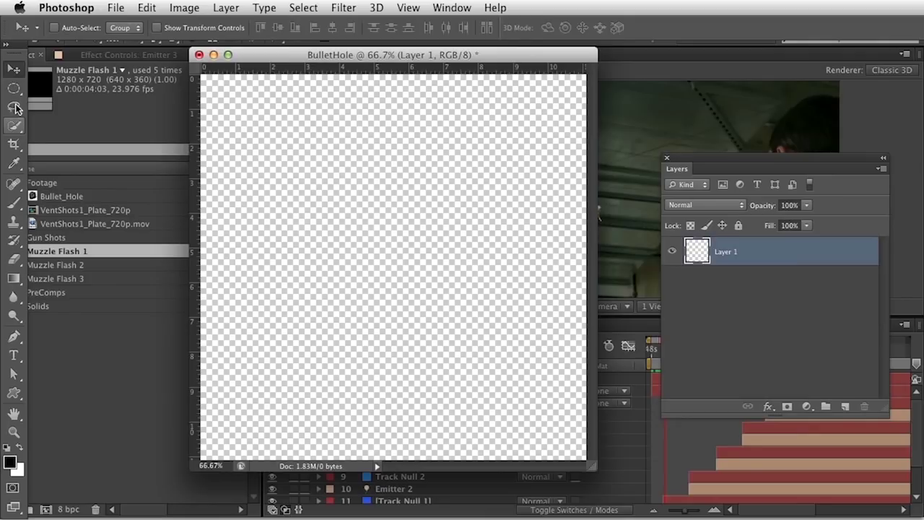
Draw a rough freehand hole outline with the Lasso tool
{"action": "left_click_drag", "start_coordinate": [14, 106], "coordinate": [78, 143]}
{"action": "left_click", "coordinate": [81, 106]}
{"action": "mouse_move", "coordinate": [398, 115]}
{"action": "left_mouse_down"}
{"action": "mouse_move", "coordinate": [279, 155]}
{"action": "mouse_move", "coordinate": [257, 270]}
{"action": "mouse_move", "coordinate": [285, 389]}
{"action": "mouse_move", "coordinate": [468, 394]}
{"action": "mouse_move", "coordinate": [528, 367]}
{"action": "mouse_move", "coordinate": [520, 305]}
{"action": "mouse_move", "coordinate": [547, 233]}
{"action": "mouse_move", "coordinate": [483, 173]}
{"action": "mouse_move", "coordinate": [396, 115]}
{"action": "left_mouse_up"}
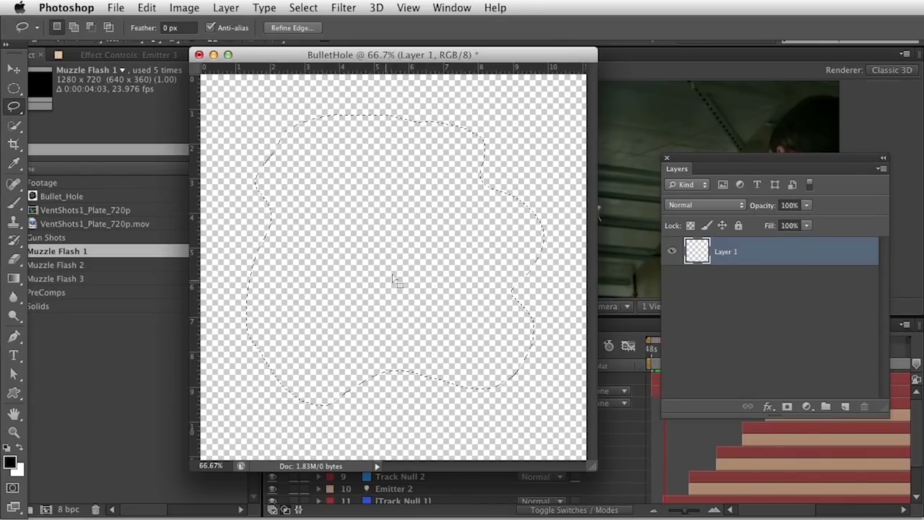
Fill the selection with Render > Clouds, deselect, and add an empty Layer 2
{"action": "left_click", "coordinate": [345, 8]}
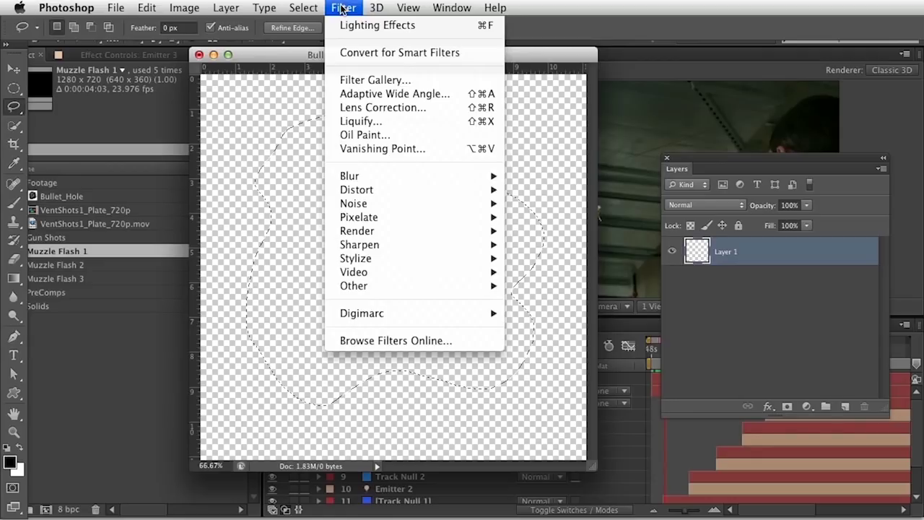
{"action": "mouse_move", "coordinate": [373, 247]}
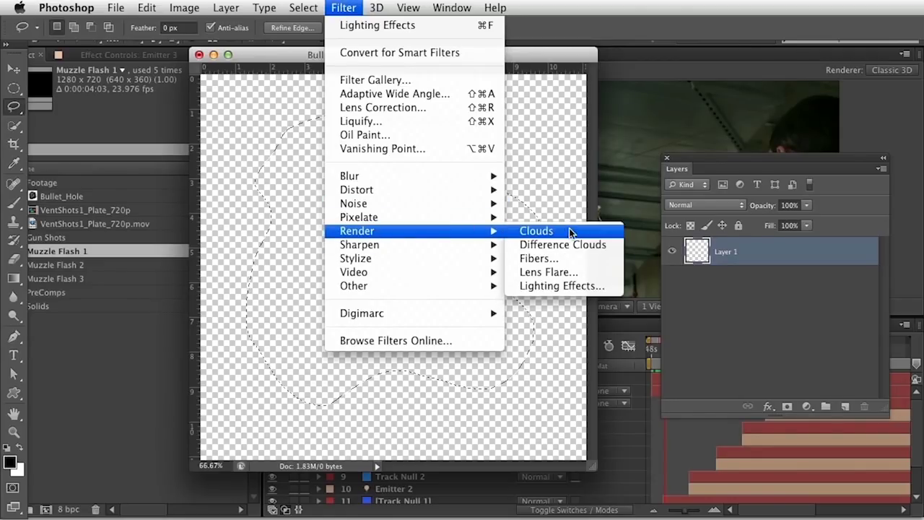
{"action": "left_click", "coordinate": [571, 232]}
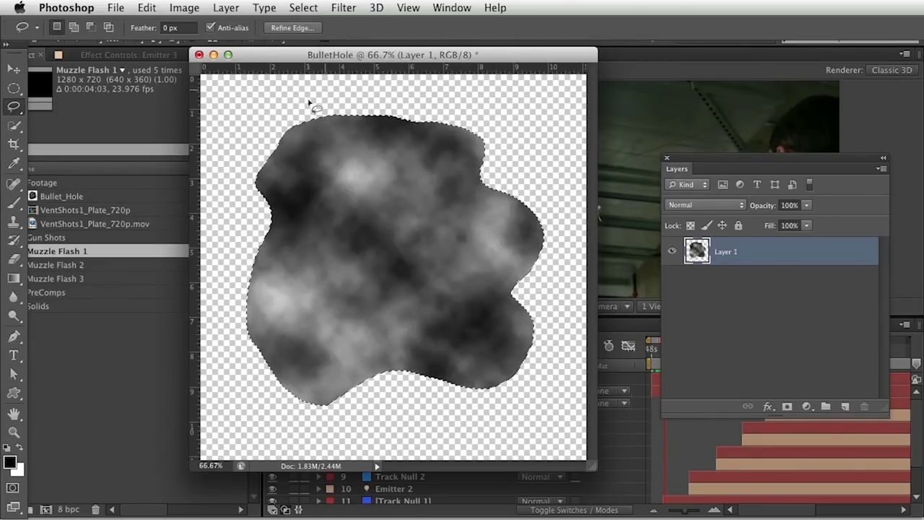
{"action": "key", "text": "super+d"}
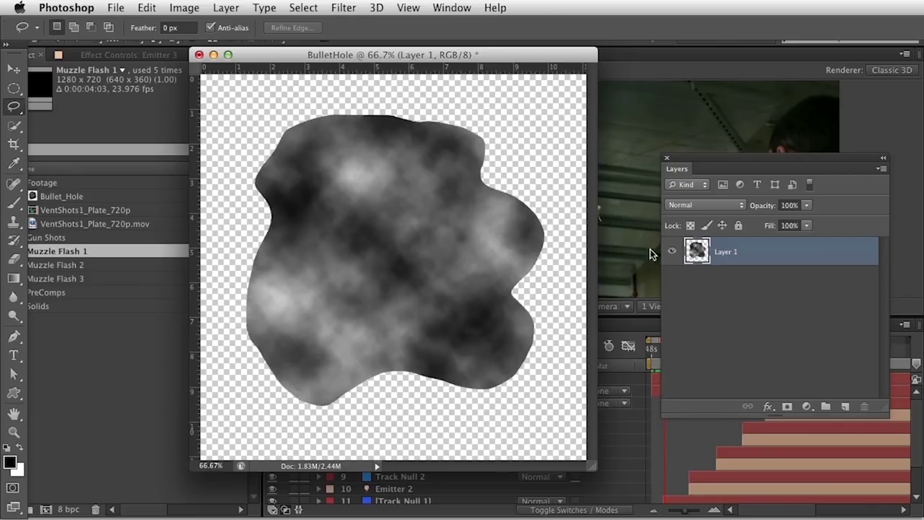
{"action": "left_click", "coordinate": [845, 407]}
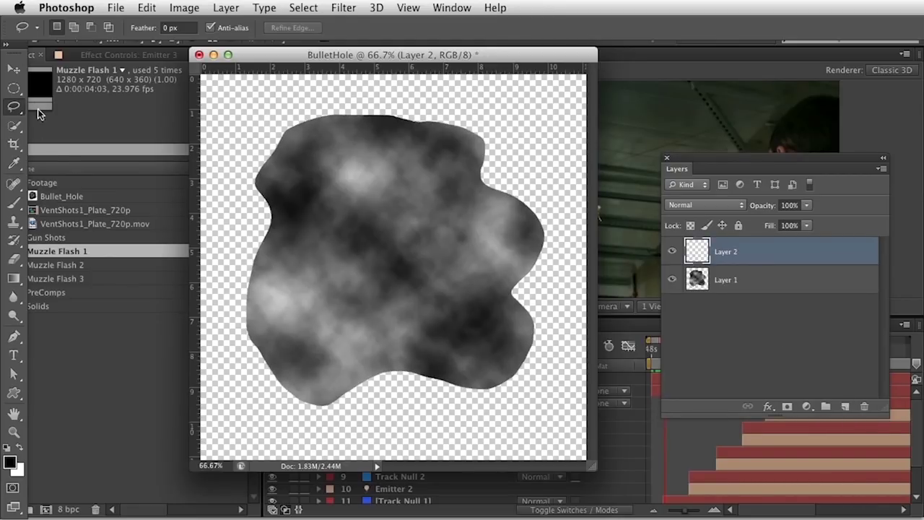
Draw a circular elliptical-marquee selection at the cloud centre
{"action": "left_click", "coordinate": [11, 88]}
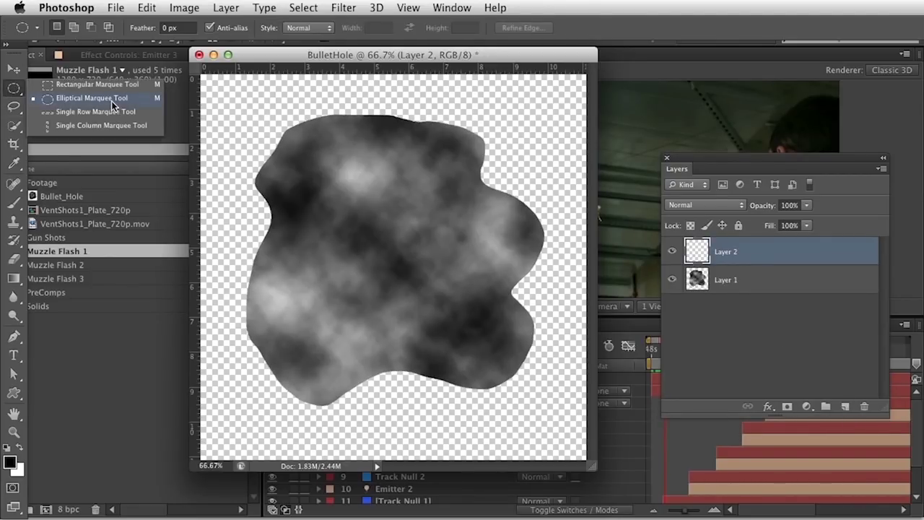
{"action": "left_click", "coordinate": [112, 102]}
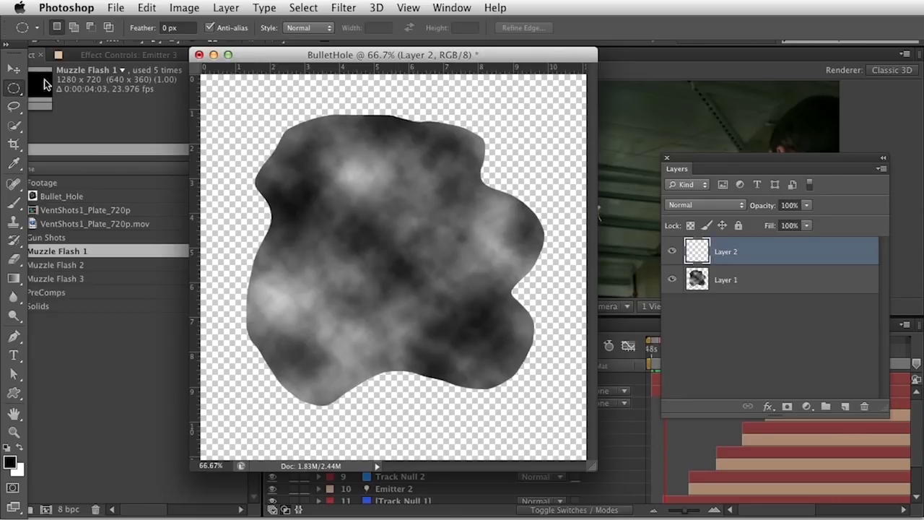
{"action": "left_click", "coordinate": [14, 88]}
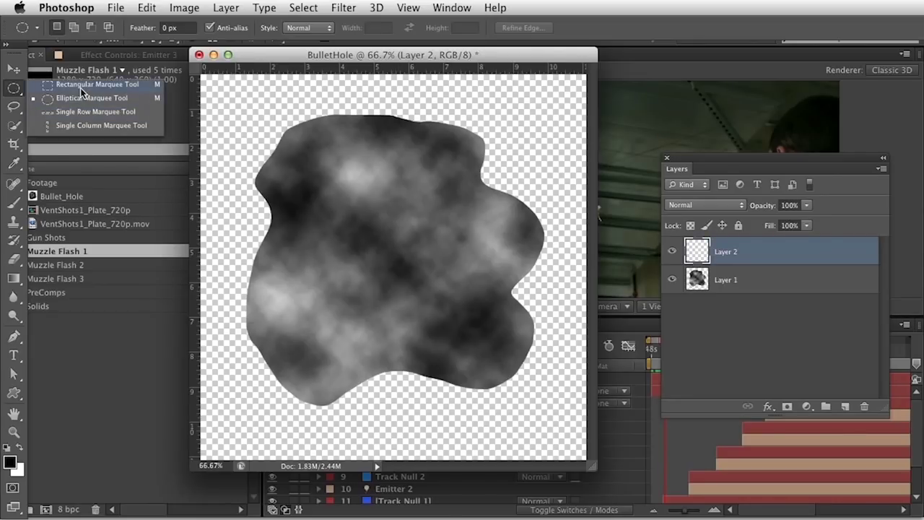
{"action": "left_click", "coordinate": [117, 102]}
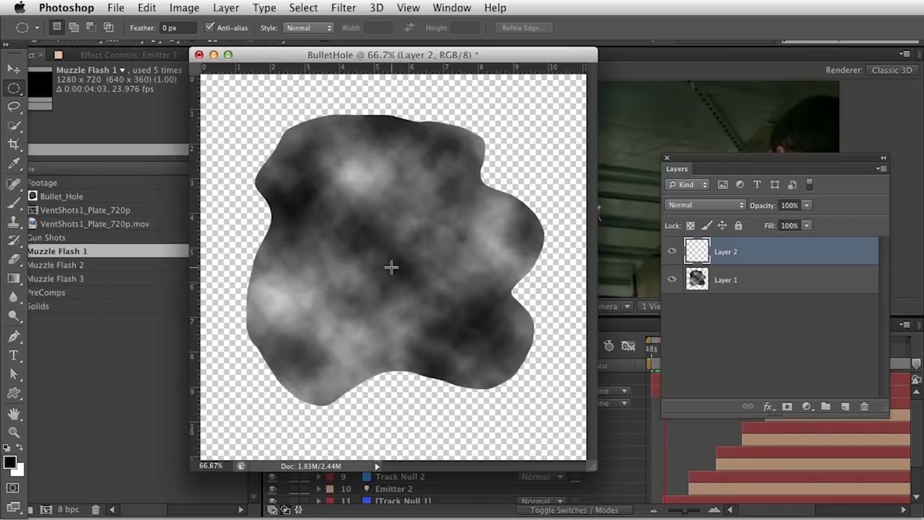
{"action": "left_click_drag", "start_coordinate": [390, 254], "coordinate": [466, 205]}
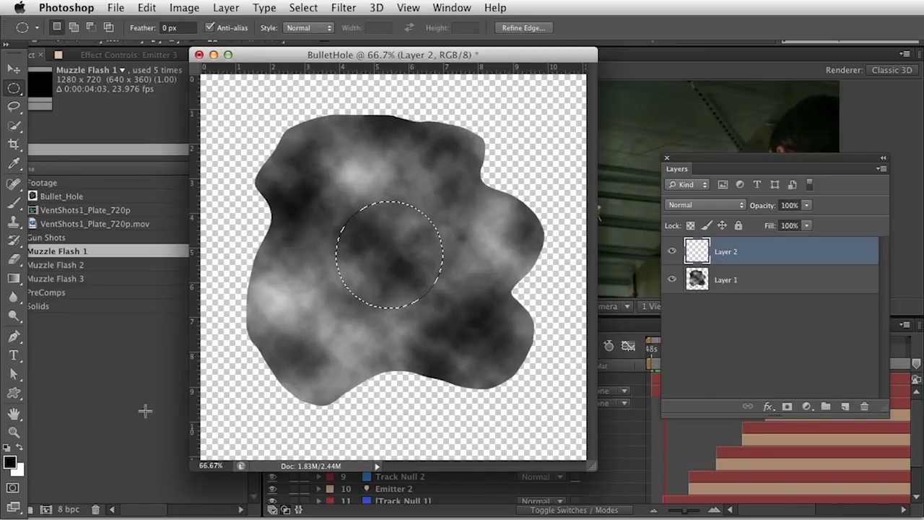
Try a red foreground and blue background colour in the colour pickers
{"action": "key", "text": "i"}
{"action": "left_click", "coordinate": [9, 462]}
{"action": "type", "text": "255"}
{"action": "key", "text": "Return"}
{"action": "key", "text": "m"}
{"action": "left_click", "coordinate": [19, 471]}
{"action": "left_click", "coordinate": [473, 224]}
{"action": "left_click", "coordinate": [493, 239]}
{"action": "left_click", "coordinate": [659, 161]}
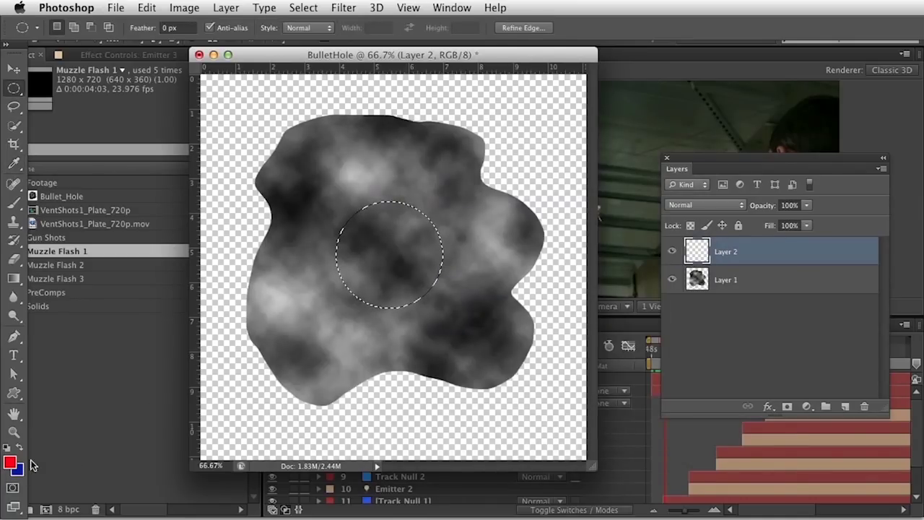
Reset colours to black and white, fill the circle black, and deselect
{"action": "key", "text": "d"}
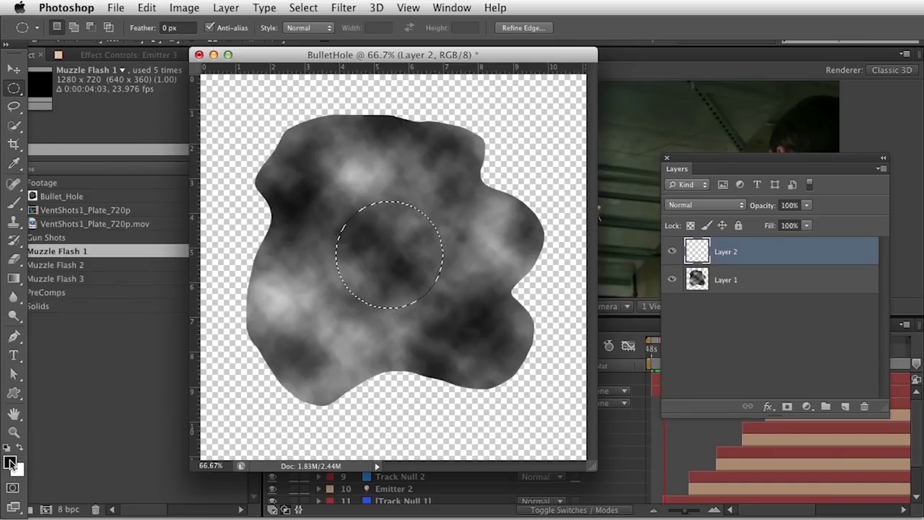
{"action": "key", "text": "x"}
{"action": "key", "text": "x"}
{"action": "key", "text": "x"}
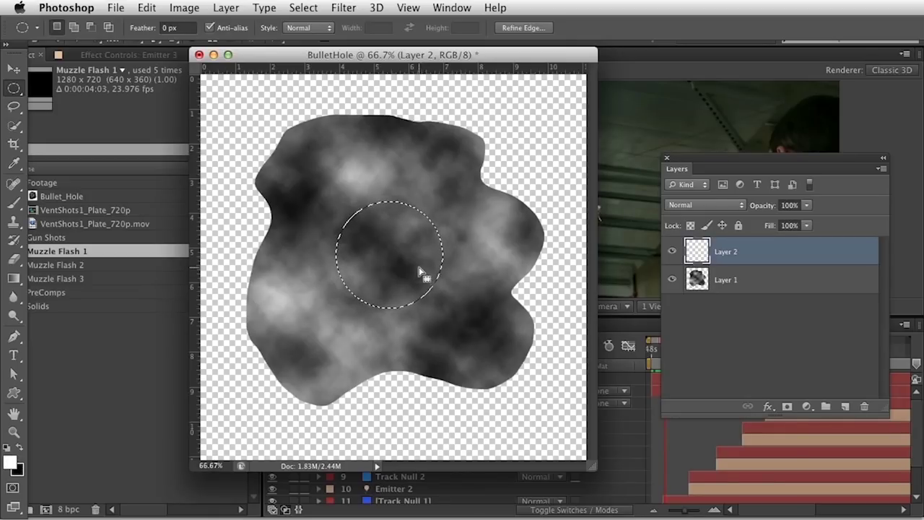
{"action": "key", "text": "x"}
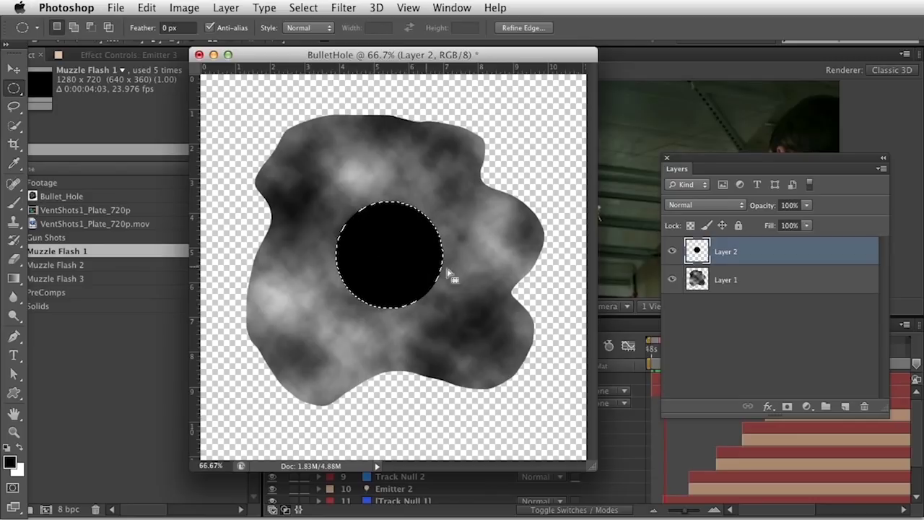
{"action": "key", "text": "super+d"}
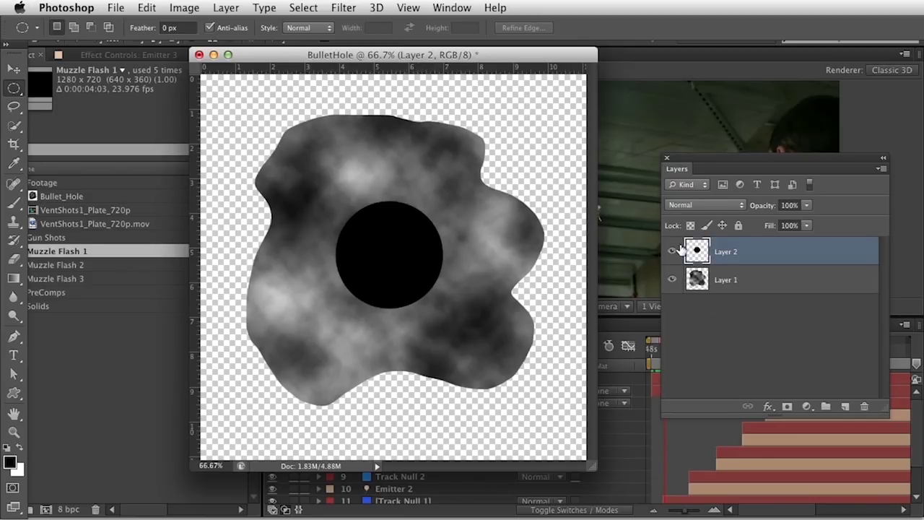
{"action": "right_click", "coordinate": [730, 250]}
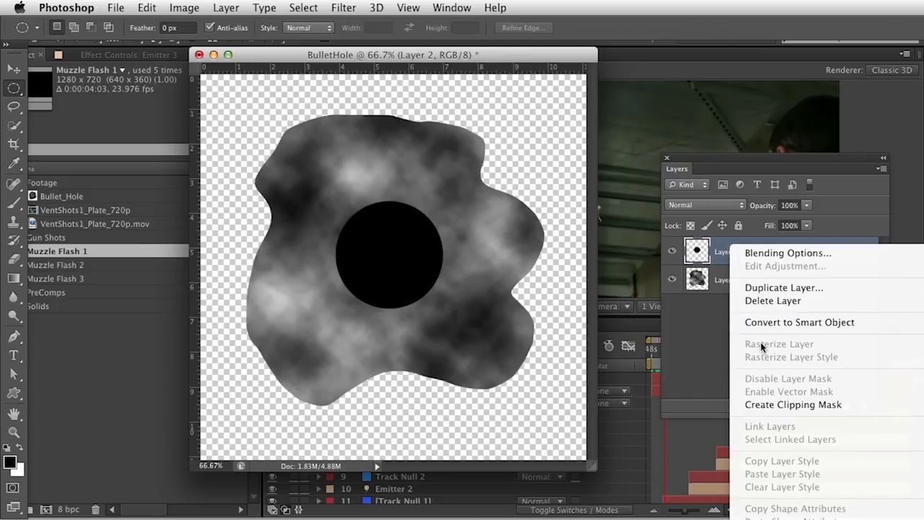
Convert Layer 2 to a smart object and apply a Gaussian Blur to the circle
{"action": "left_click", "coordinate": [794, 322]}
{"action": "left_click", "coordinate": [303, 7]}
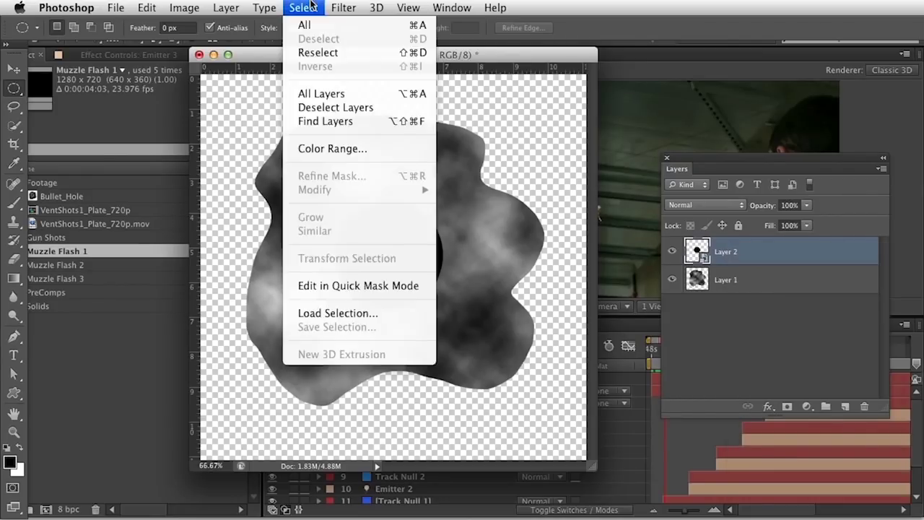
{"action": "mouse_move", "coordinate": [343, 7]}
{"action": "mouse_move", "coordinate": [426, 176]}
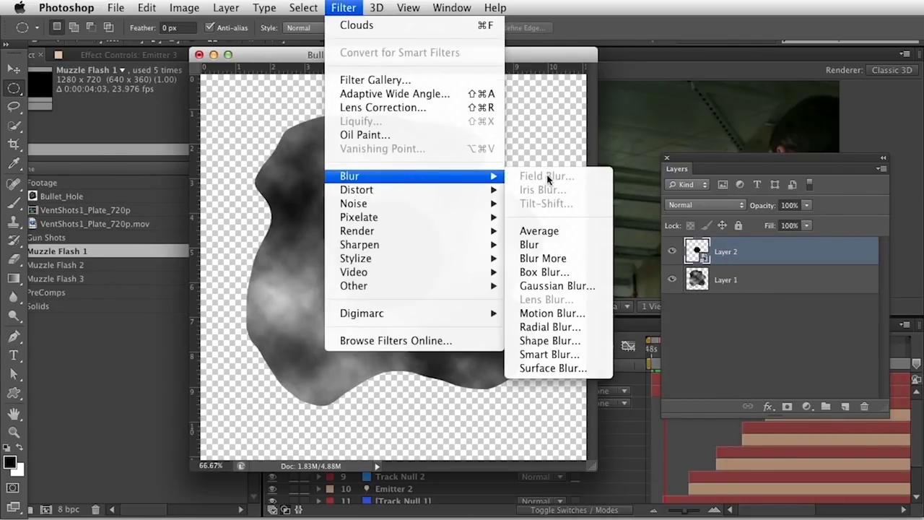
{"action": "left_click", "coordinate": [549, 286]}
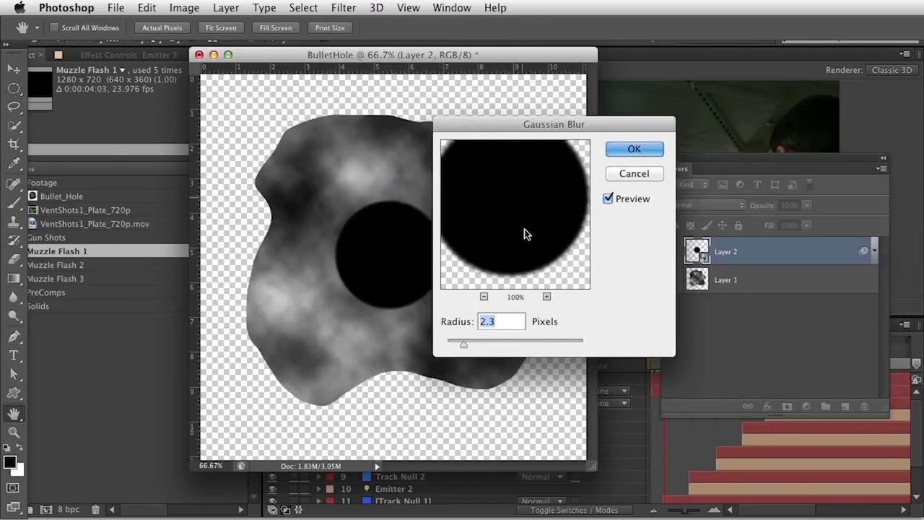
{"action": "left_click_drag", "start_coordinate": [458, 345], "coordinate": [491, 348]}
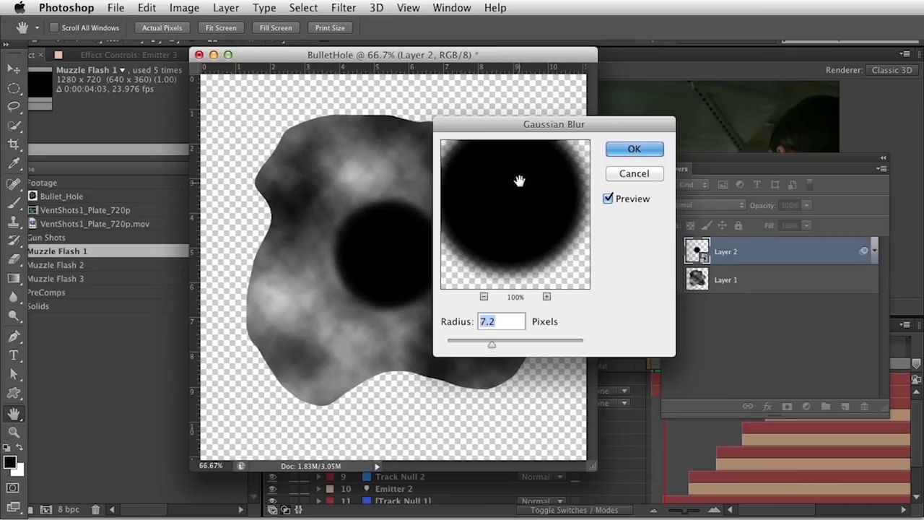
{"action": "left_click_drag", "start_coordinate": [536, 125], "coordinate": [542, 131]}
{"action": "left_click", "coordinate": [648, 156]}
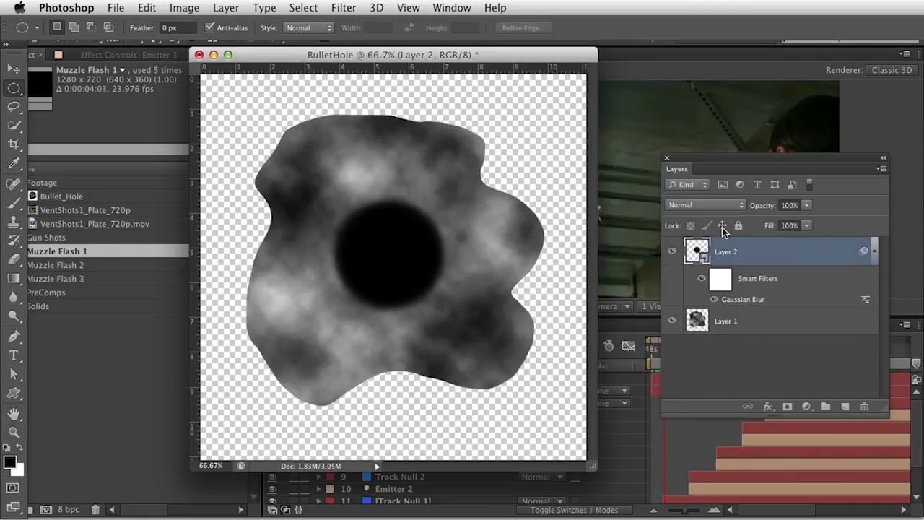
{"action": "left_click_drag", "start_coordinate": [733, 160], "coordinate": [670, 144]}
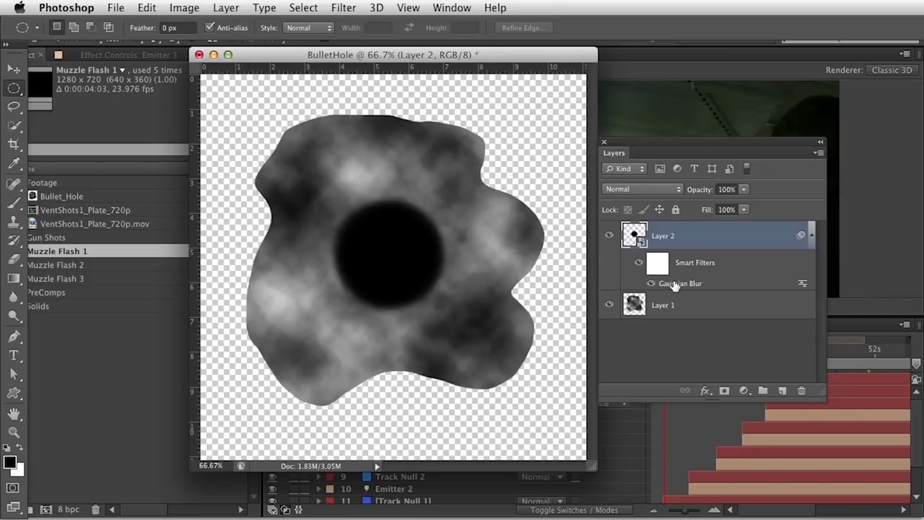
Adjust the Gaussian Blur smart filter radius to 8.7 pixels
{"action": "double_click", "coordinate": [662, 283]}
{"action": "mouse_move", "coordinate": [492, 345]}
{"action": "left_mouse_down"}
{"action": "mouse_move", "coordinate": [473, 351]}
{"action": "mouse_move", "coordinate": [492, 354]}
{"action": "left_mouse_up"}
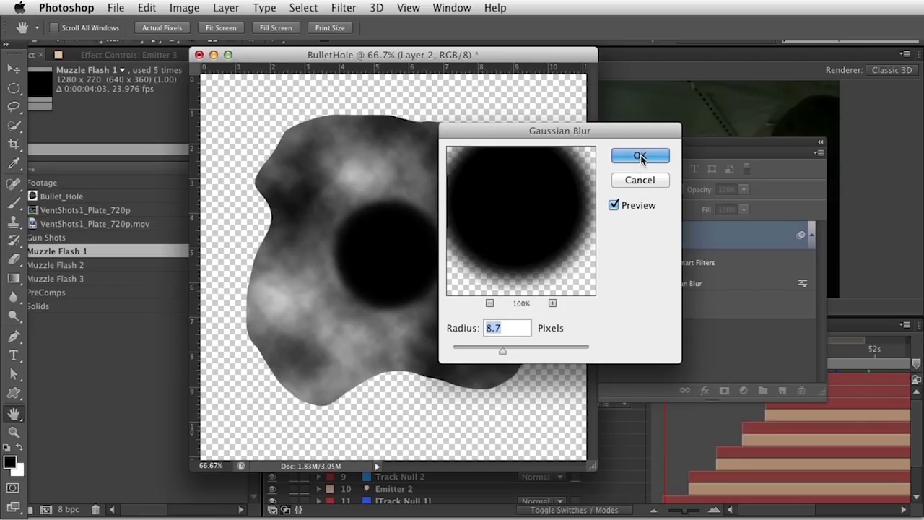
{"action": "left_click", "coordinate": [643, 156]}
{"action": "double_click", "coordinate": [665, 237]}
Rename the layer Bullet Hole, duplicate it, and set the copy's blur radius to 34.6
{"action": "type", "text": "Bulle"}
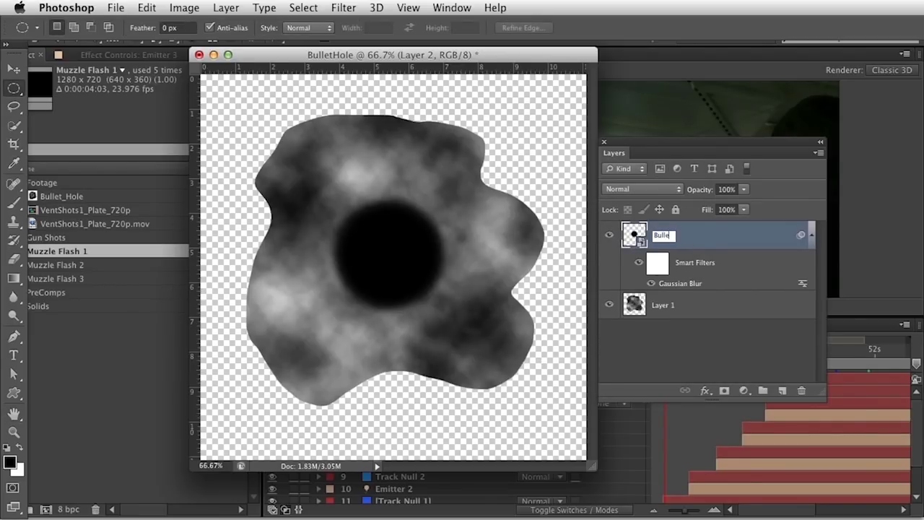
{"action": "type", "text": "t Hole"}
{"action": "key", "text": "Return"}
{"action": "left_click_drag", "start_coordinate": [652, 228], "coordinate": [781, 390]}
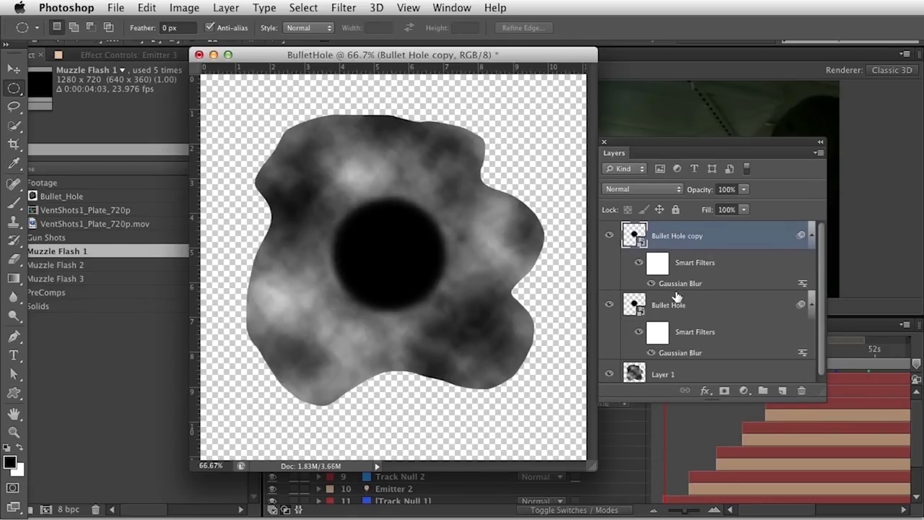
{"action": "double_click", "coordinate": [681, 283]}
{"action": "mouse_move", "coordinate": [526, 346]}
{"action": "left_mouse_down"}
{"action": "mouse_move", "coordinate": [540, 353]}
{"action": "mouse_move", "coordinate": [517, 349]}
{"action": "left_mouse_up"}
{"action": "key", "text": "Return"}
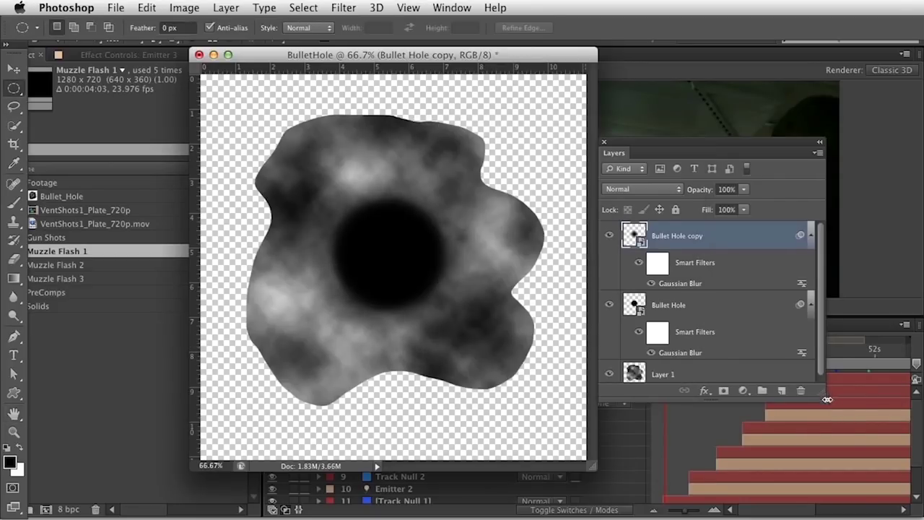
Toggle both bullet hole layers' visibility to compare, then add an empty layer on top
{"action": "left_click_drag", "start_coordinate": [845, 398], "coordinate": [870, 460]}
{"action": "left_click_drag", "start_coordinate": [610, 303], "coordinate": [590, 223]}
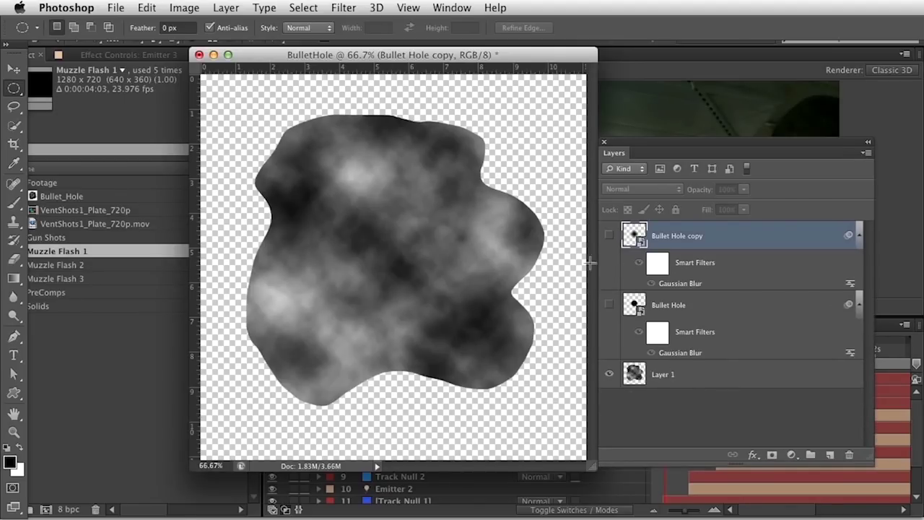
{"action": "left_click", "coordinate": [609, 305]}
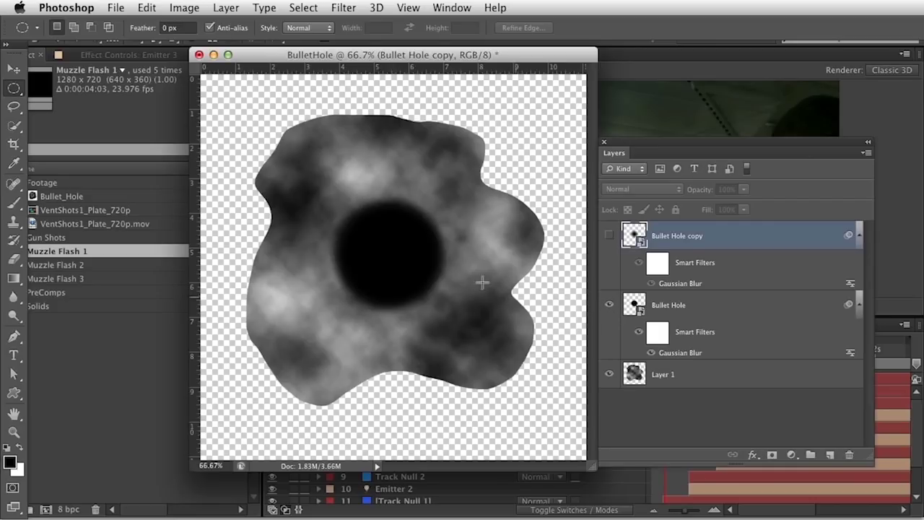
{"action": "left_click", "coordinate": [610, 236]}
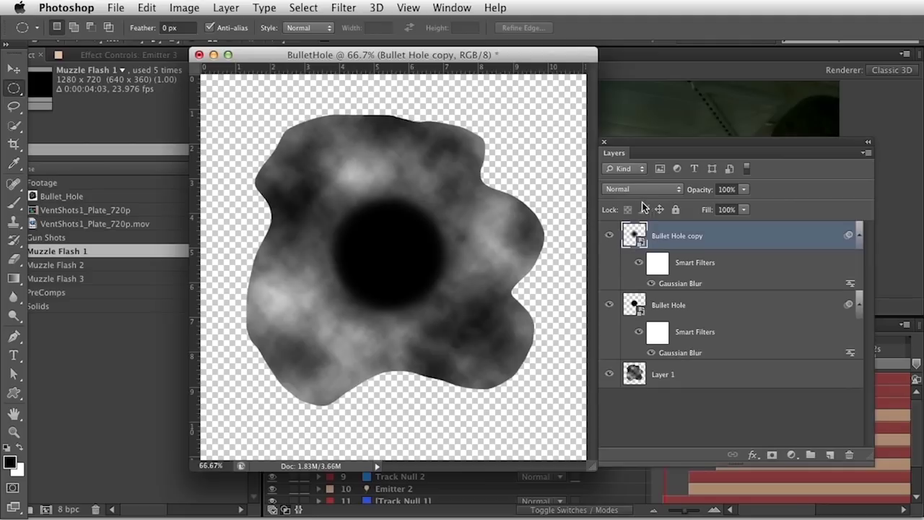
{"action": "left_click", "coordinate": [829, 455]}
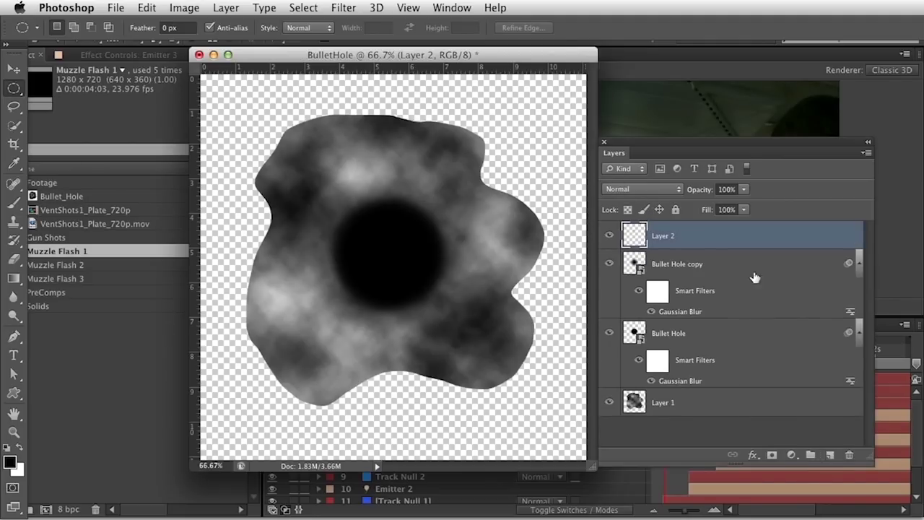
Paint a white highlight with a smaller brush at the hole's lower edge
{"action": "key", "text": "x"}
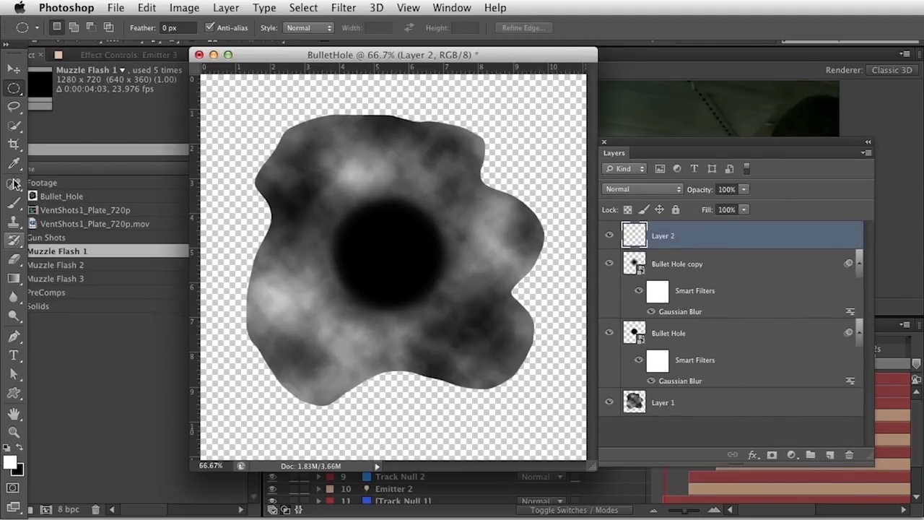
{"action": "left_click", "coordinate": [14, 202]}
{"action": "key", "text": "bracketleft"}
{"action": "key", "text": "bracketleft"}
{"action": "key", "text": "bracketleft"}
{"action": "key", "text": "bracketleft"}
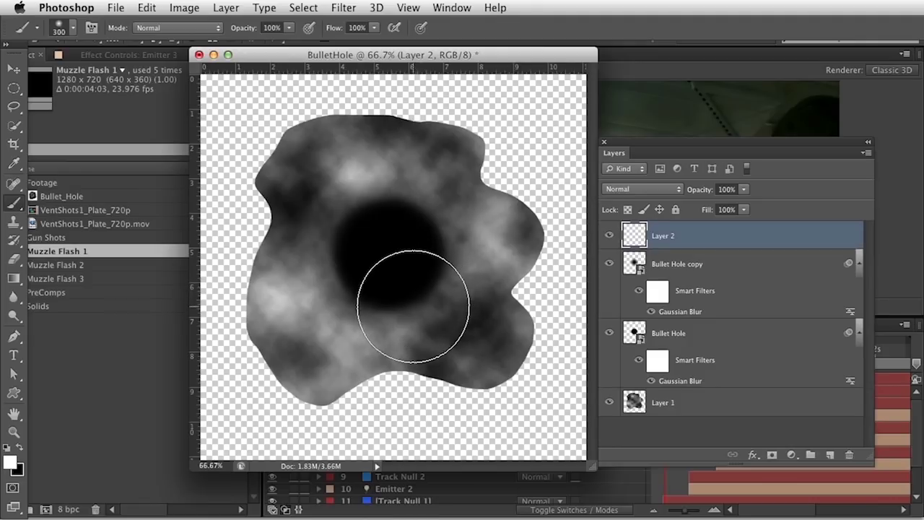
{"action": "key", "text": "bracketleft"}
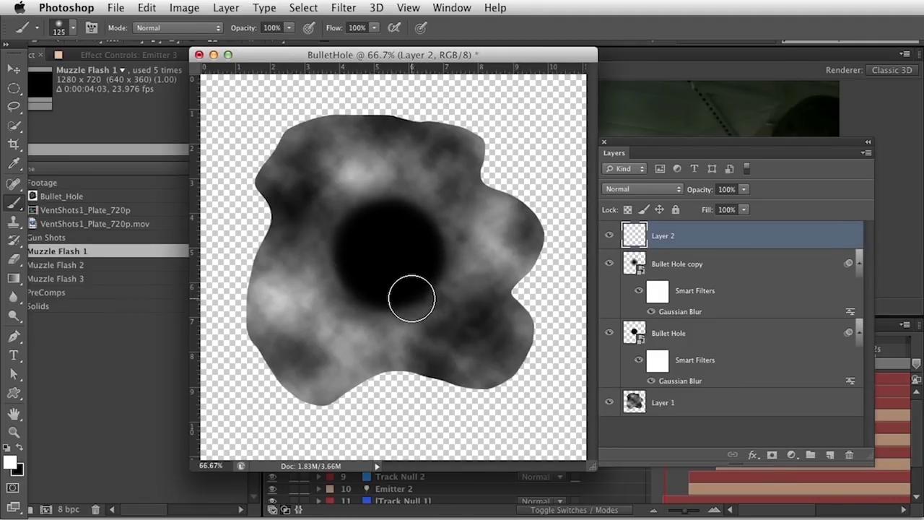
{"action": "left_click_drag", "start_coordinate": [412, 304], "coordinate": [443, 255]}
{"action": "key", "text": "super+z"}
{"action": "mouse_move", "coordinate": [418, 291]}
{"action": "left_mouse_down"}
{"action": "mouse_move", "coordinate": [443, 264]}
{"action": "mouse_move", "coordinate": [392, 303]}
{"action": "mouse_move", "coordinate": [416, 293]}
{"action": "mouse_move", "coordinate": [412, 266]}
{"action": "mouse_move", "coordinate": [450, 244]}
{"action": "mouse_move", "coordinate": [412, 274]}
{"action": "left_mouse_up"}
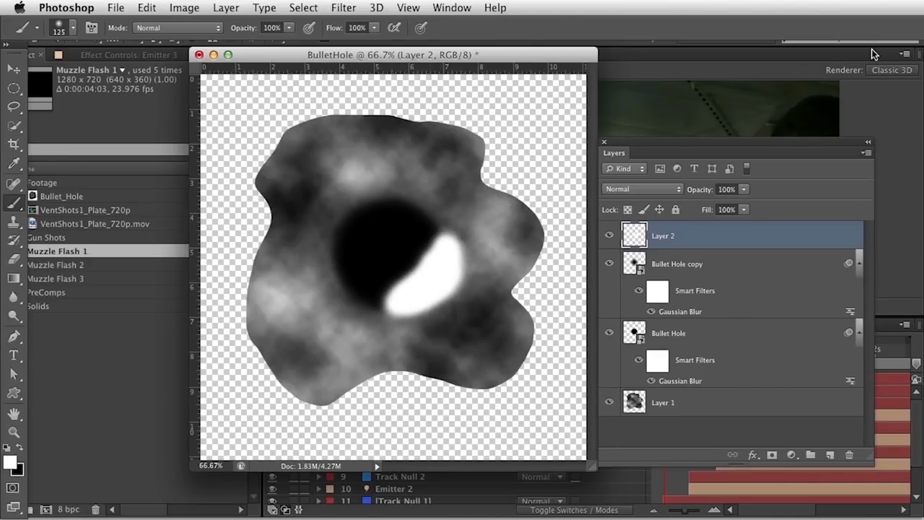
Erase the white patch to a thin crescent and nudge it toward the hole
{"action": "mouse_move", "coordinate": [444, 264]}
{"action": "left_mouse_down"}
{"action": "mouse_move", "coordinate": [423, 241]}
{"action": "mouse_move", "coordinate": [378, 272]}
{"action": "mouse_move", "coordinate": [407, 266]}
{"action": "mouse_move", "coordinate": [420, 239]}
{"action": "mouse_move", "coordinate": [379, 270]}
{"action": "mouse_move", "coordinate": [415, 264]}
{"action": "mouse_move", "coordinate": [412, 238]}
{"action": "mouse_move", "coordinate": [383, 280]}
{"action": "mouse_move", "coordinate": [423, 215]}
{"action": "mouse_move", "coordinate": [437, 264]}
{"action": "left_mouse_up"}
{"action": "key", "text": "v"}
{"action": "left_click_drag", "start_coordinate": [460, 298], "coordinate": [446, 258]}
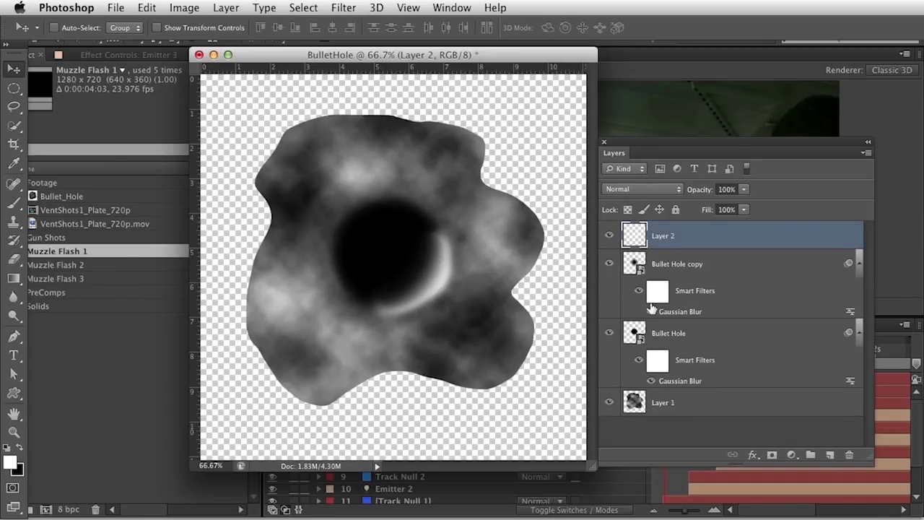
{"action": "left_click", "coordinate": [638, 410], "text": "shift"}
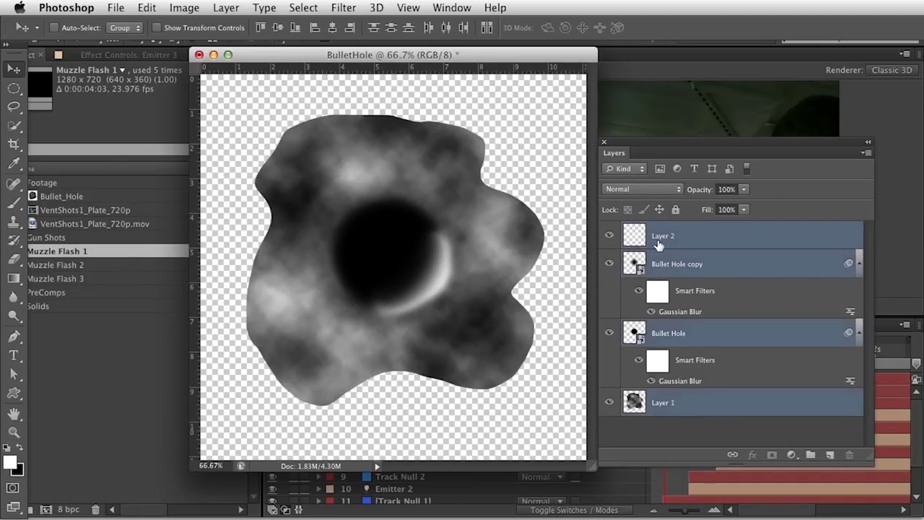
Group Layer 1 through Layer 2 into Group 1 and convert it to a smart object
{"action": "left_click", "coordinate": [756, 242]}
{"action": "left_click", "coordinate": [729, 405], "text": "shift"}
{"action": "left_click_drag", "start_coordinate": [709, 416], "coordinate": [810, 453]}
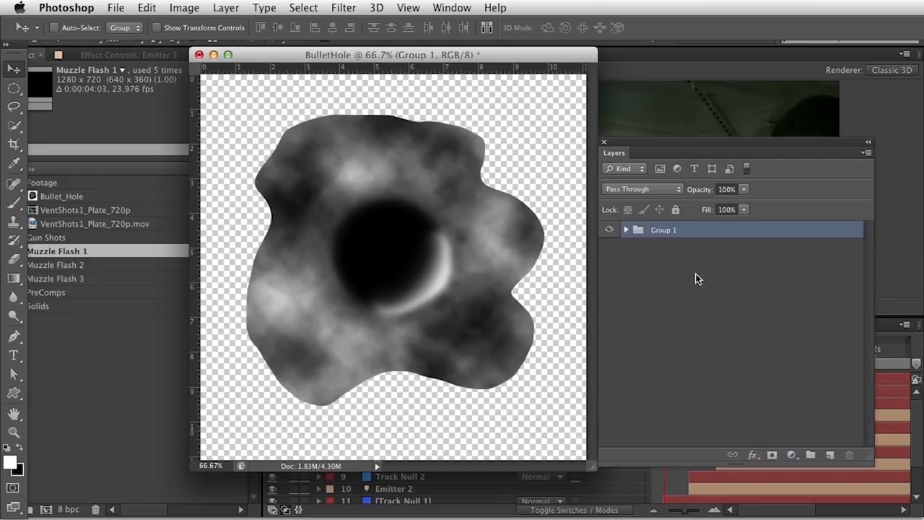
{"action": "right_click", "coordinate": [662, 229]}
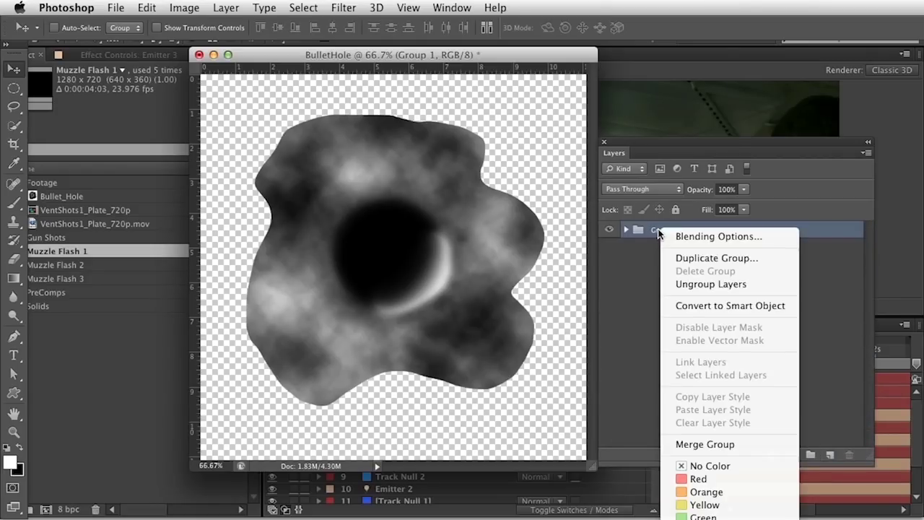
{"action": "left_click", "coordinate": [738, 306]}
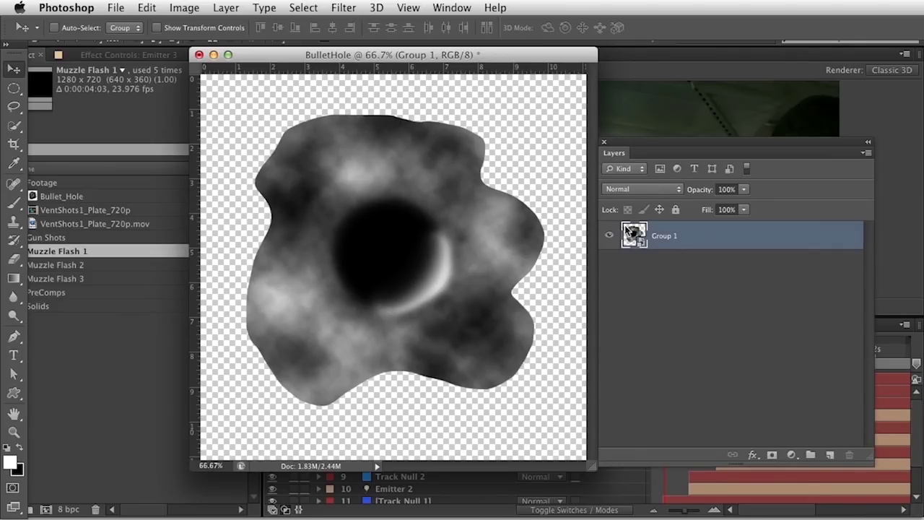
Check and save the Group 1.psb contents, save as BulletHole2.psd, and launch Lighting Effects
{"action": "double_click", "coordinate": [643, 244]}
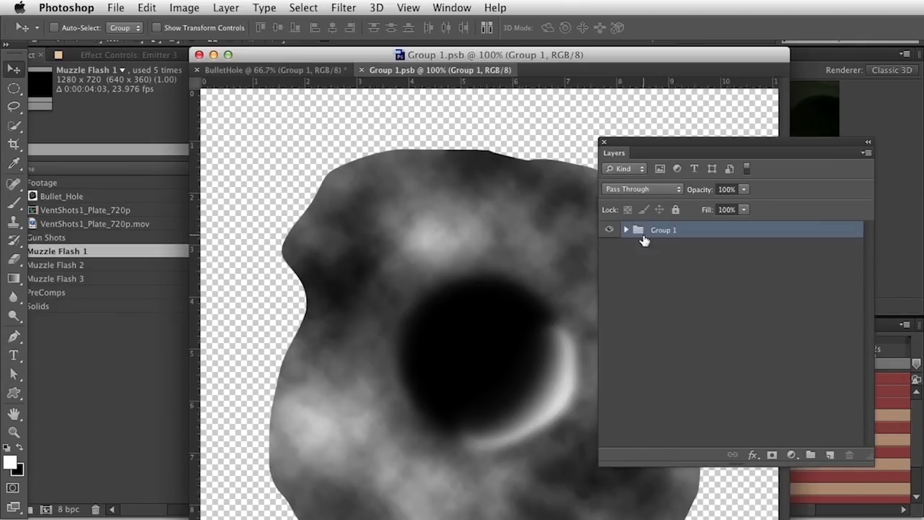
{"action": "left_click", "coordinate": [625, 230]}
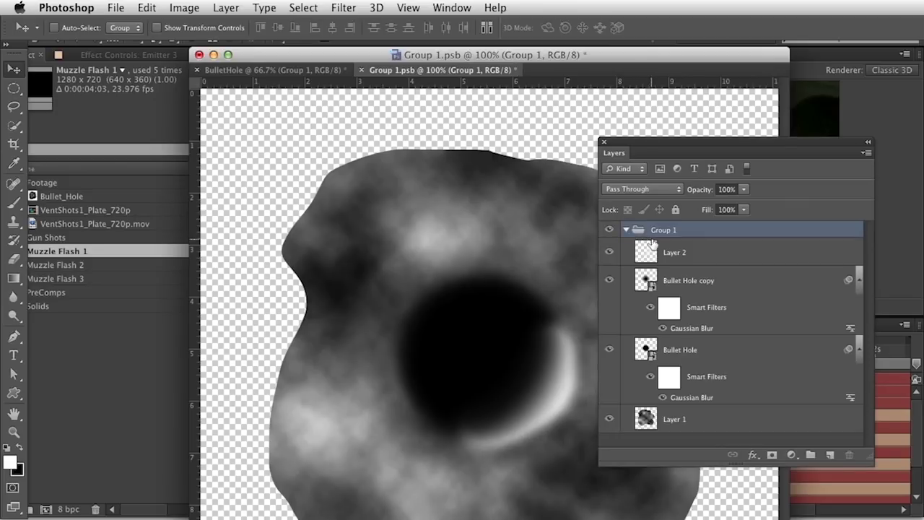
{"action": "left_click_drag", "start_coordinate": [398, 70], "coordinate": [356, 66]}
{"action": "key", "text": "super+minus"}
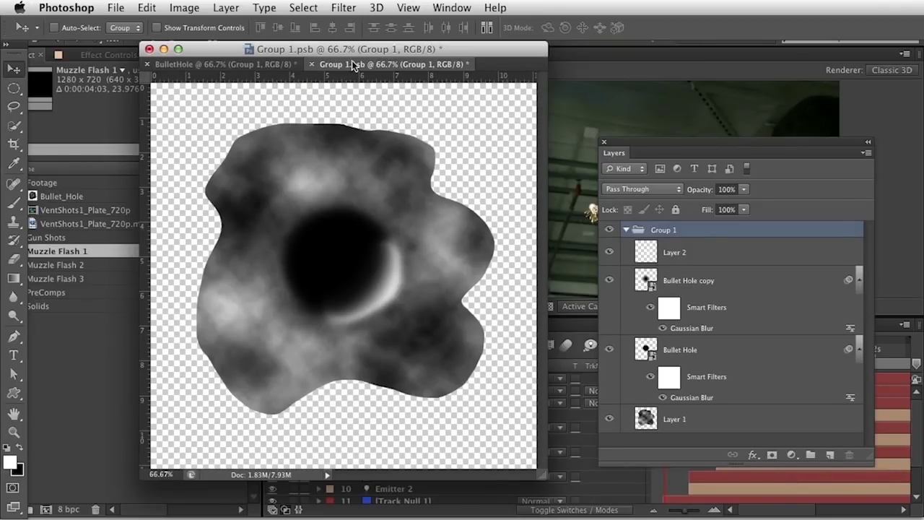
{"action": "key", "text": "super+w"}
{"action": "left_click", "coordinate": [813, 273]}
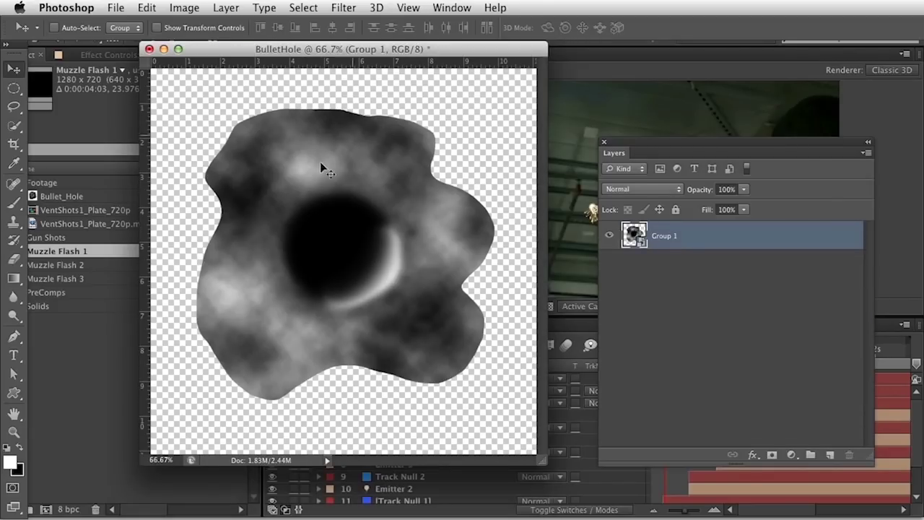
{"action": "key", "text": "super+s"}
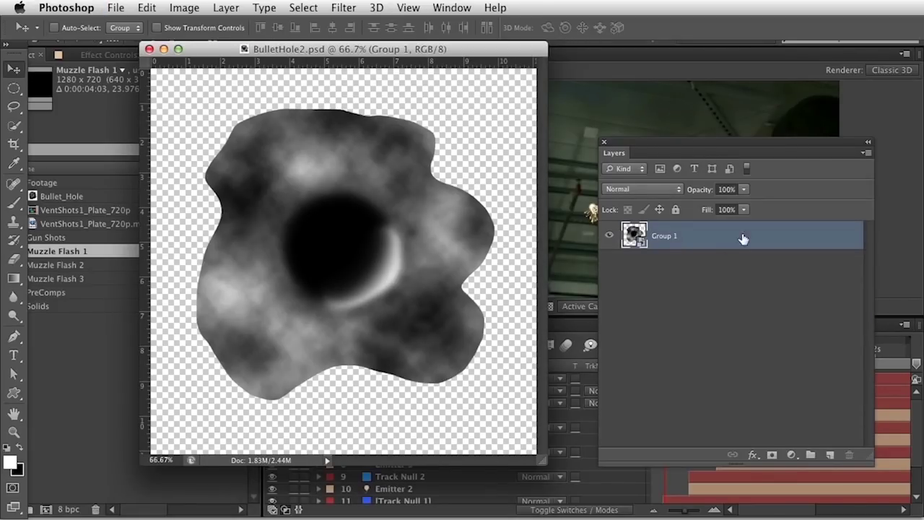
{"action": "left_click", "coordinate": [345, 8]}
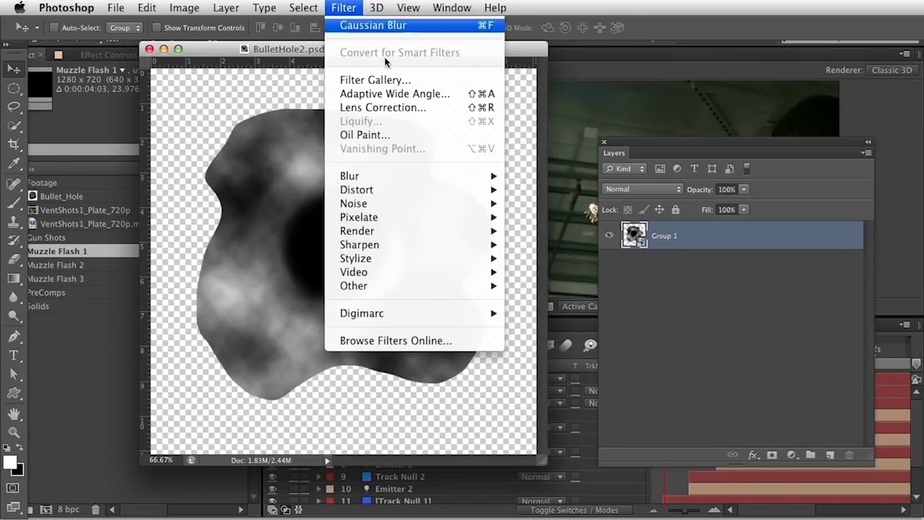
{"action": "left_click", "coordinate": [545, 286]}
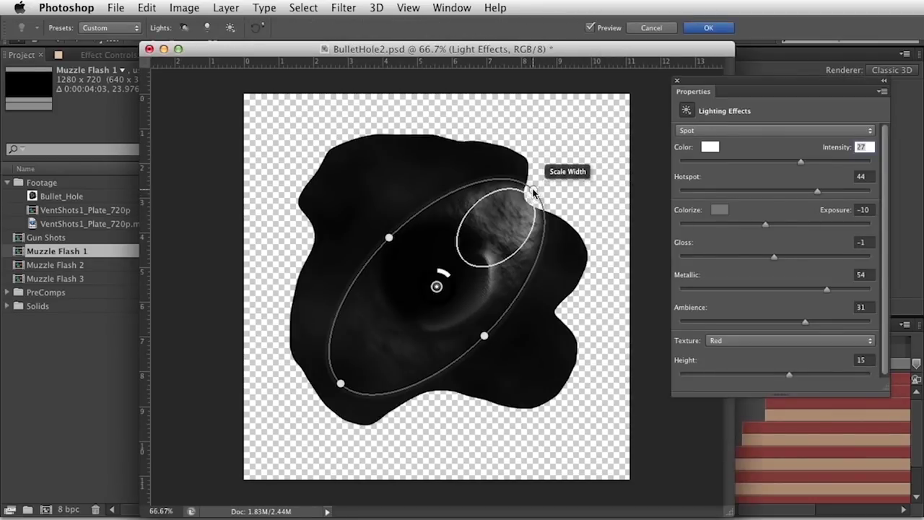
Shape and position the spot light over the hole with hotspot 80
{"action": "left_click_drag", "start_coordinate": [533, 192], "coordinate": [317, 152]}
{"action": "left_click_drag", "start_coordinate": [381, 329], "coordinate": [336, 367]}
{"action": "mouse_move", "coordinate": [460, 278]}
{"action": "left_mouse_down"}
{"action": "mouse_move", "coordinate": [462, 294]}
{"action": "mouse_move", "coordinate": [458, 269]}
{"action": "left_mouse_up"}
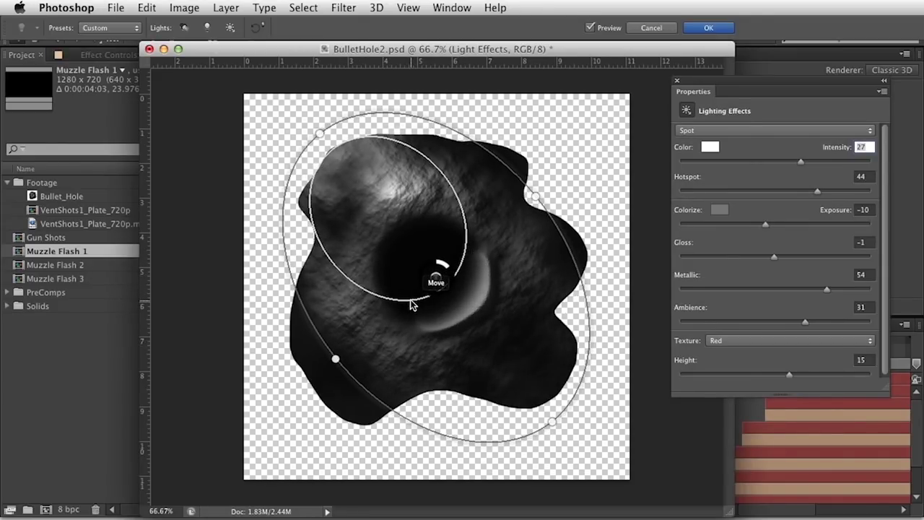
{"action": "left_click_drag", "start_coordinate": [413, 306], "coordinate": [471, 362]}
{"action": "mouse_move", "coordinate": [439, 268]}
{"action": "left_mouse_down"}
{"action": "mouse_move", "coordinate": [458, 283]}
{"action": "mouse_move", "coordinate": [451, 276]}
{"action": "left_mouse_up"}
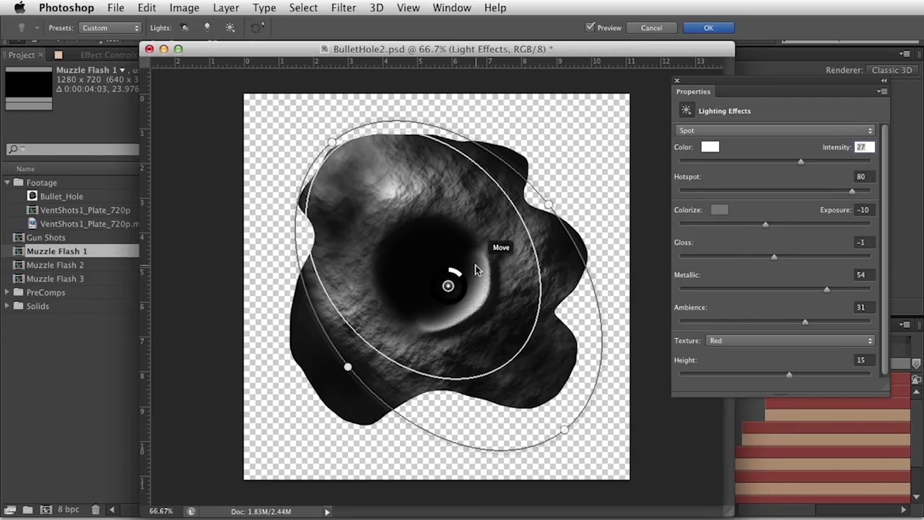
{"action": "left_click_drag", "start_coordinate": [446, 290], "coordinate": [428, 289]}
{"action": "left_click_drag", "start_coordinate": [340, 367], "coordinate": [323, 373]}
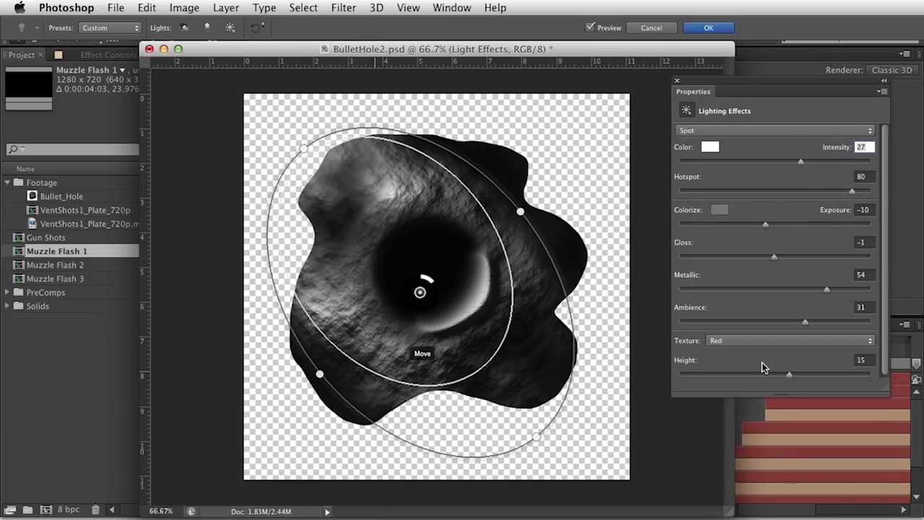
Compare the Green and Blue texture channels and settle on Red
{"action": "left_click", "coordinate": [765, 337]}
{"action": "left_click", "coordinate": [754, 331]}
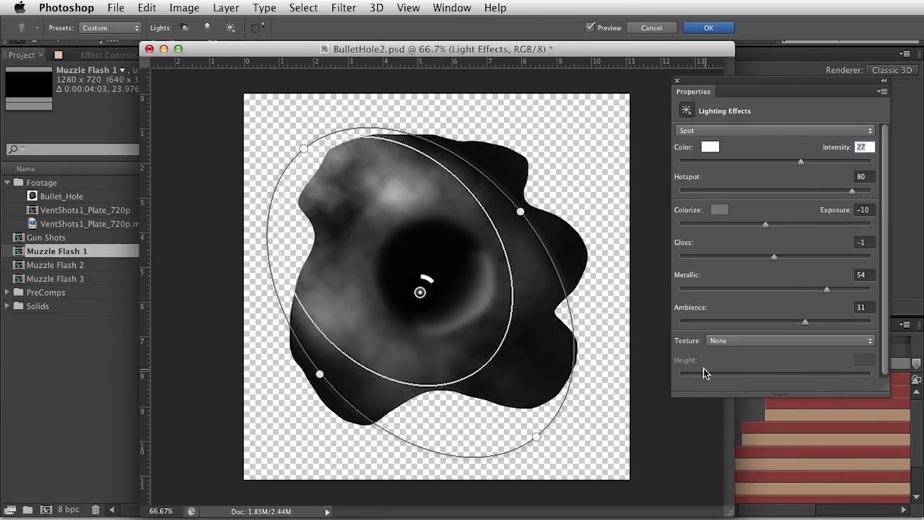
{"action": "left_click_drag", "start_coordinate": [430, 290], "coordinate": [450, 279]}
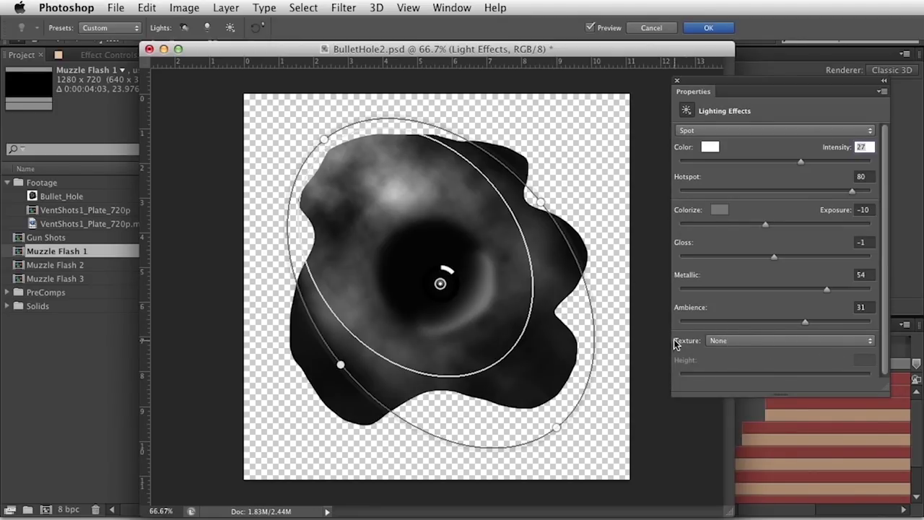
{"action": "left_click", "coordinate": [800, 341]}
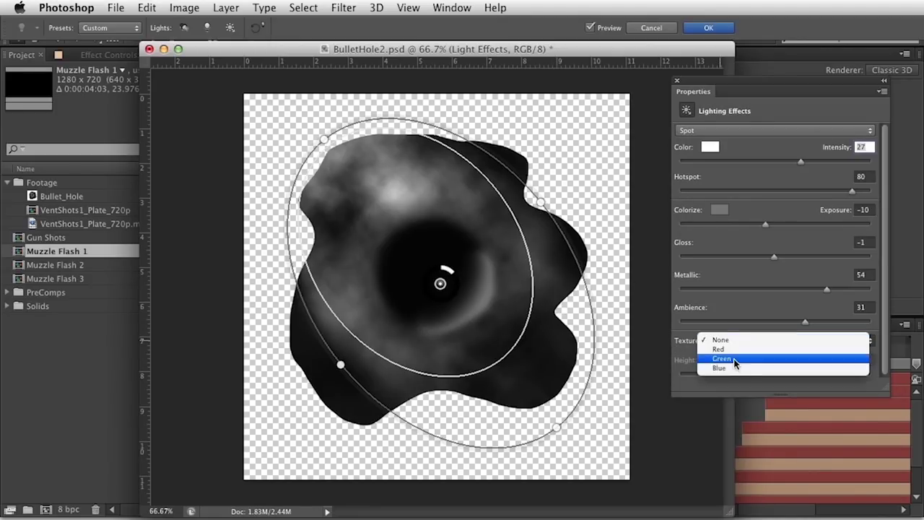
{"action": "left_click", "coordinate": [722, 350]}
{"action": "left_click", "coordinate": [729, 342]}
{"action": "left_click", "coordinate": [726, 352]}
{"action": "left_click", "coordinate": [744, 340]}
{"action": "left_click", "coordinate": [748, 351]}
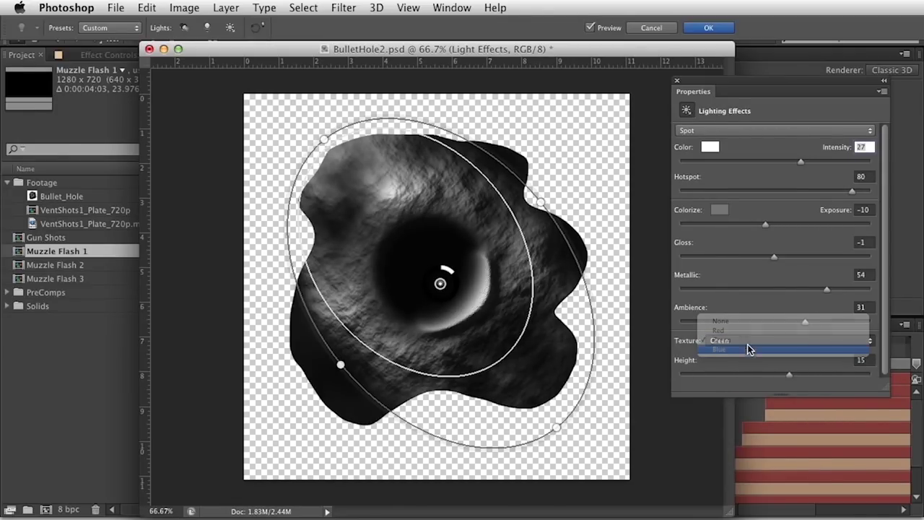
{"action": "left_click", "coordinate": [731, 338]}
{"action": "left_click", "coordinate": [724, 322]}
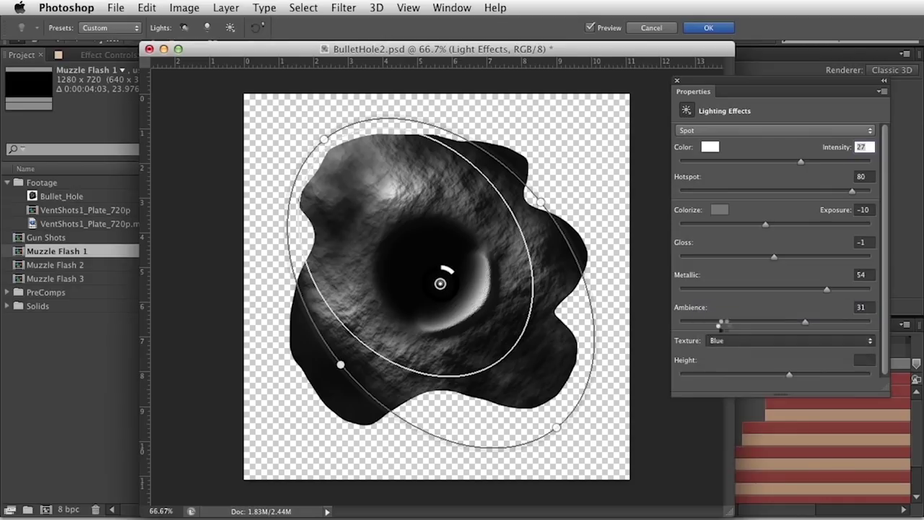
Set the texture height to 15, nudge the light, and apply the effect
{"action": "mouse_move", "coordinate": [791, 376]}
{"action": "left_mouse_down"}
{"action": "mouse_move", "coordinate": [770, 371]}
{"action": "mouse_move", "coordinate": [800, 379]}
{"action": "mouse_move", "coordinate": [754, 376]}
{"action": "mouse_move", "coordinate": [785, 377]}
{"action": "left_mouse_up"}
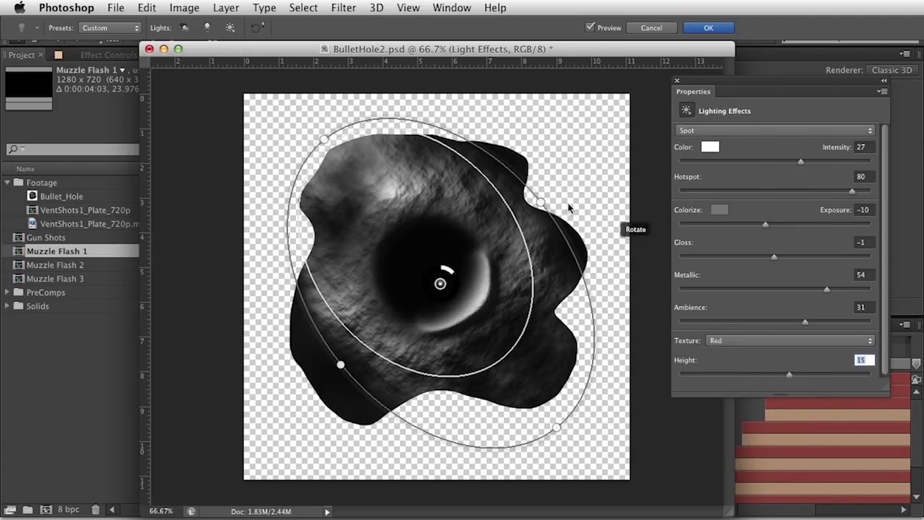
{"action": "left_click_drag", "start_coordinate": [546, 205], "coordinate": [571, 180]}
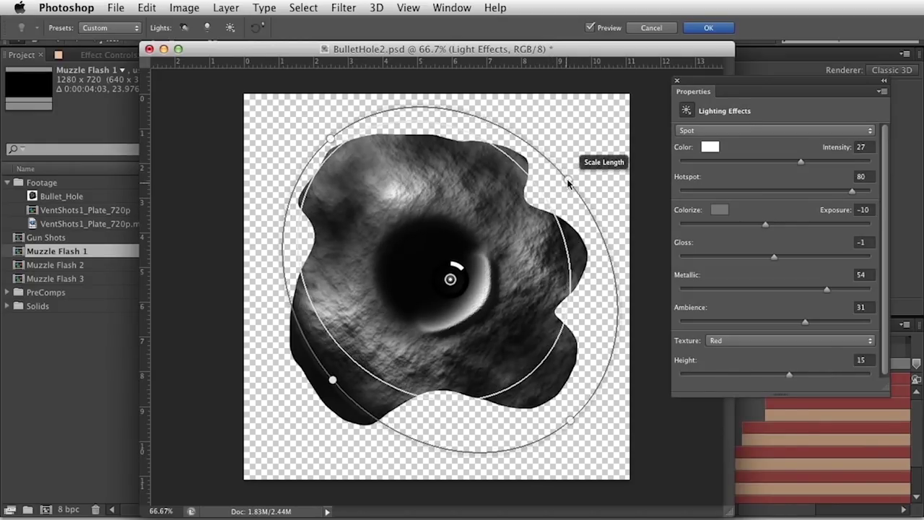
{"action": "left_click", "coordinate": [708, 31]}
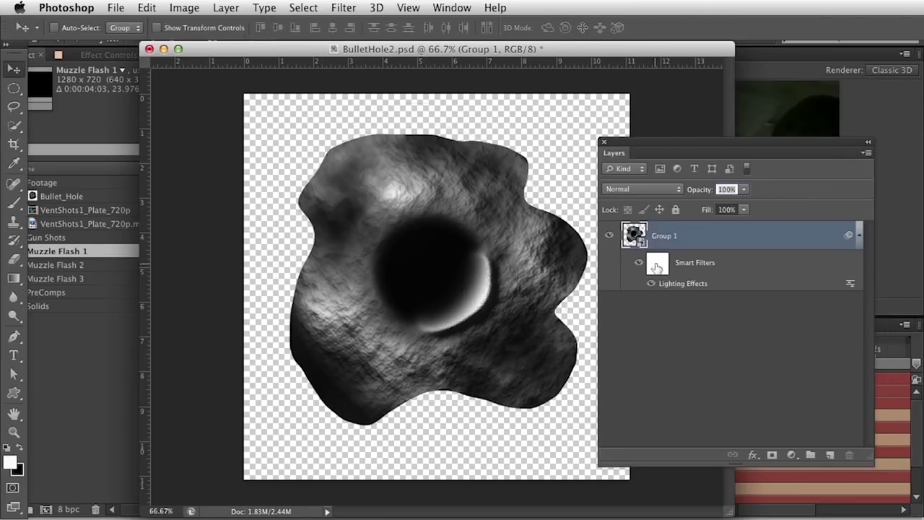
Toggle the Lighting Effects smart filter to compare, then open Group 1's contents
{"action": "left_click", "coordinate": [649, 284]}
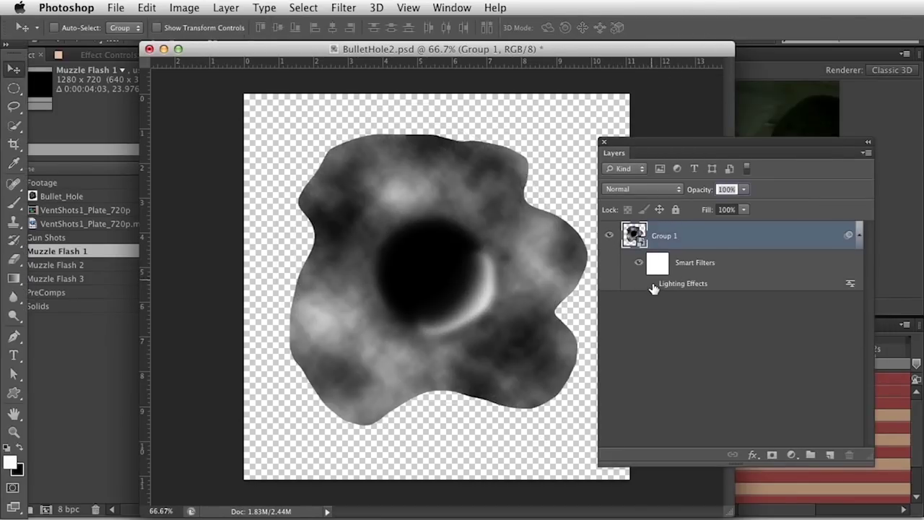
{"action": "left_click", "coordinate": [637, 261]}
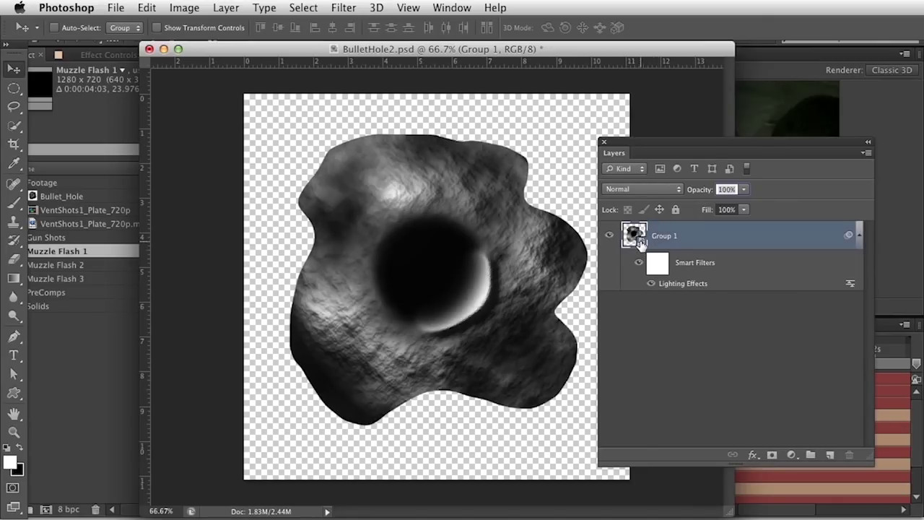
{"action": "double_click", "coordinate": [634, 236]}
Float Group 1.psb beside BulletHole2.psd and zoom out to show the whole hole
{"action": "left_click_drag", "start_coordinate": [381, 69], "coordinate": [750, 64]}
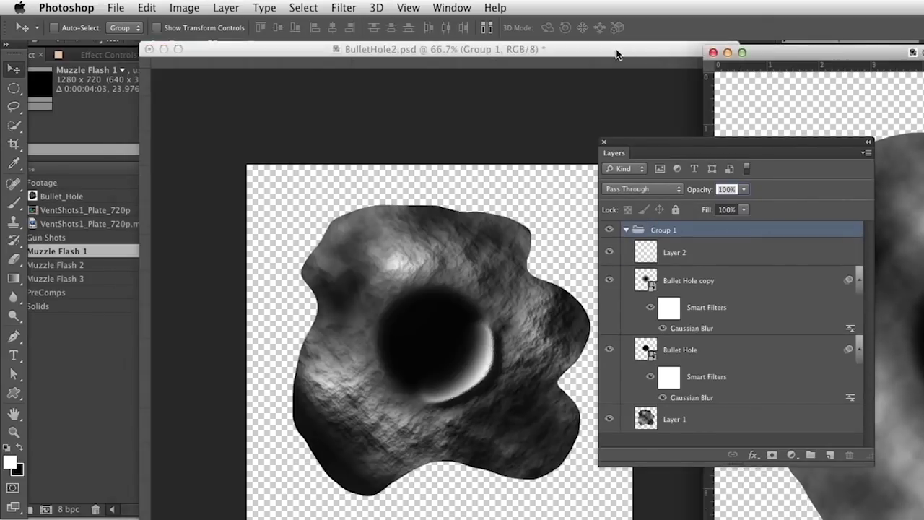
{"action": "key", "text": "super+minus"}
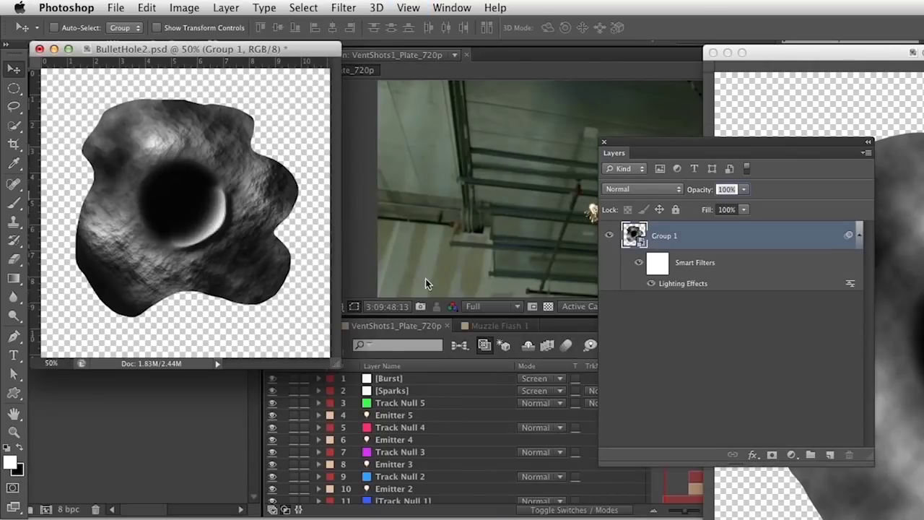
{"action": "left_click_drag", "start_coordinate": [342, 362], "coordinate": [506, 470]}
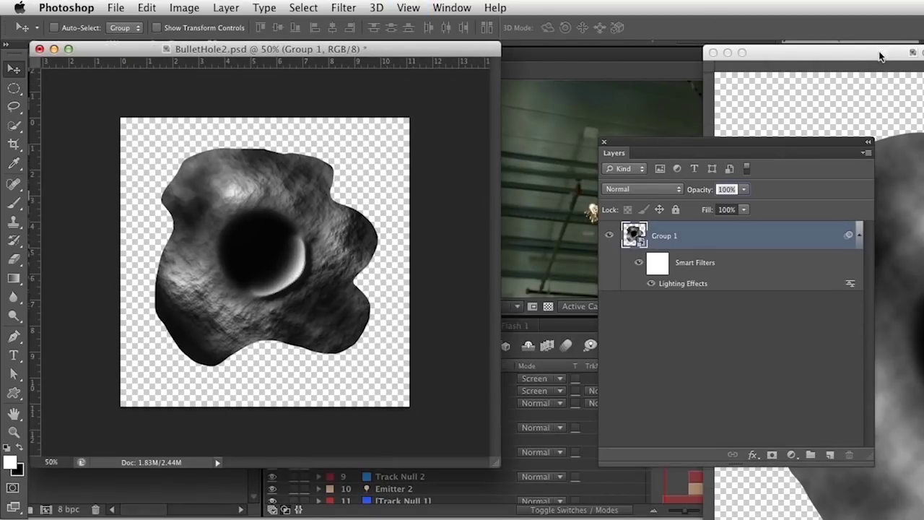
{"action": "left_click_drag", "start_coordinate": [887, 52], "coordinate": [614, 48]}
{"action": "left_click_drag", "start_coordinate": [656, 154], "coordinate": [851, 148]}
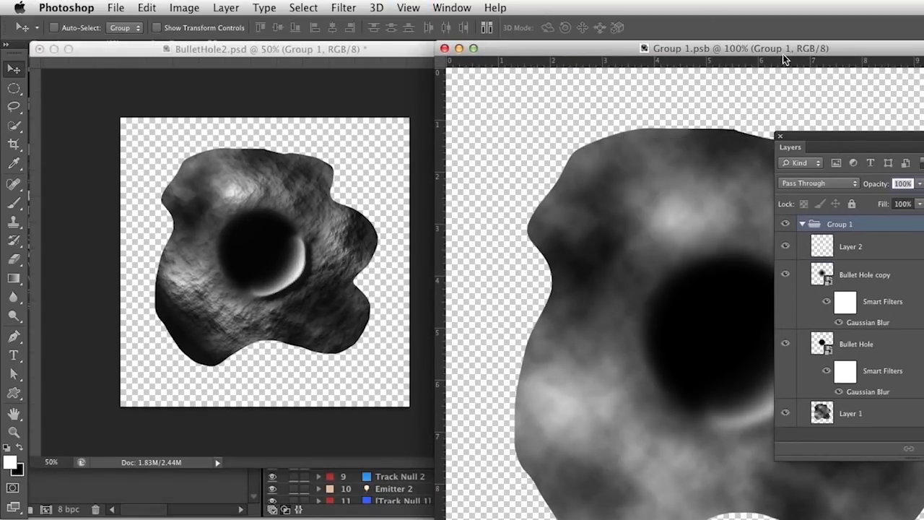
{"action": "double_click", "coordinate": [787, 43]}
{"action": "key", "text": "super+minus"}
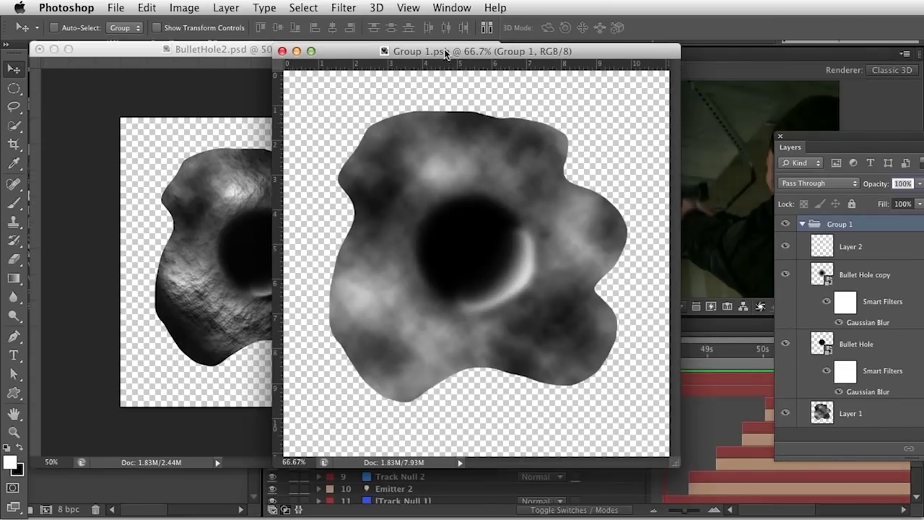
{"action": "left_click_drag", "start_coordinate": [445, 53], "coordinate": [446, 67]}
{"action": "left_click_drag", "start_coordinate": [534, 64], "coordinate": [625, 55]}
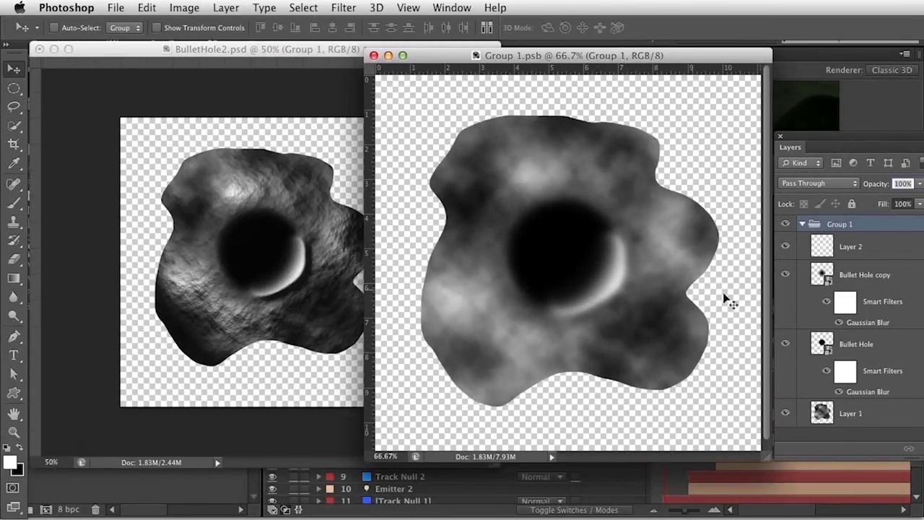
Toggle Layer 2's visibility to compare the result
{"action": "left_click", "coordinate": [785, 247]}
{"action": "left_click", "coordinate": [786, 247]}
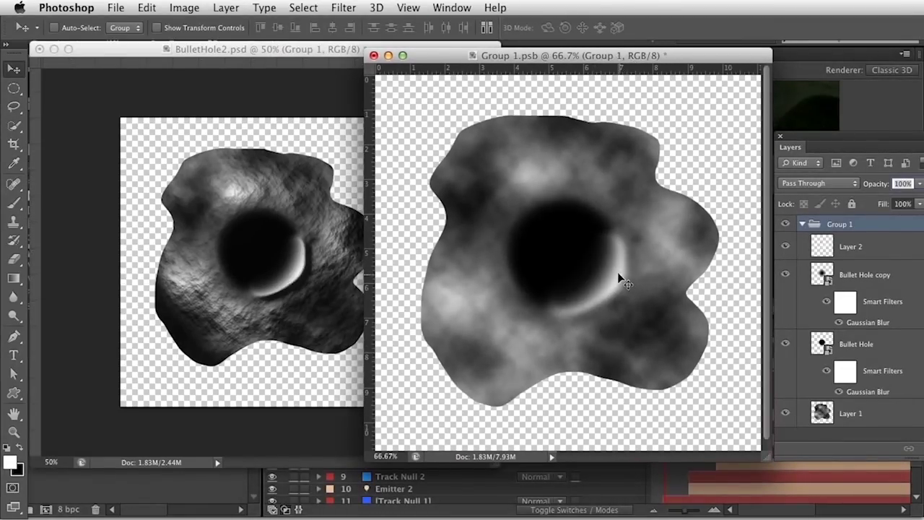
{"action": "key", "text": "e"}
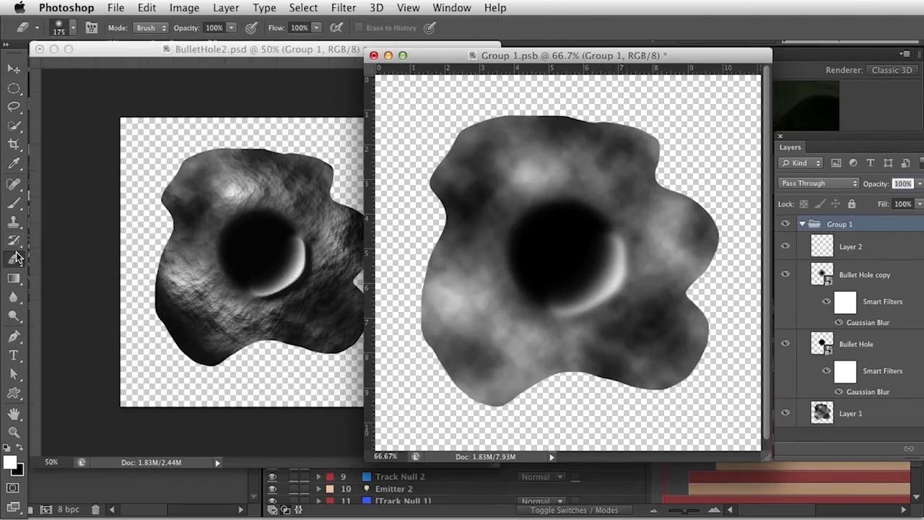
Fade the bright crescent below the hole on Layer 2 with a 45% eraser, saving the smart object
{"action": "left_click", "coordinate": [856, 247]}
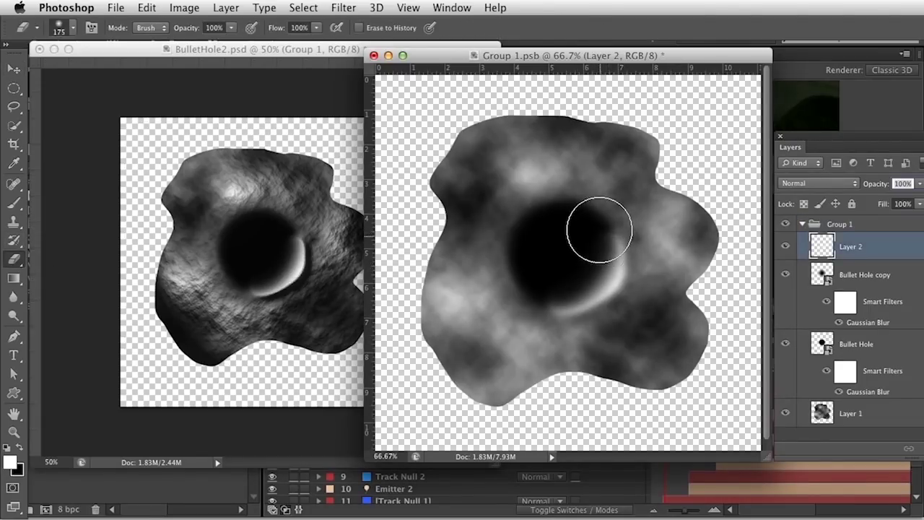
{"action": "left_click", "coordinate": [231, 27]}
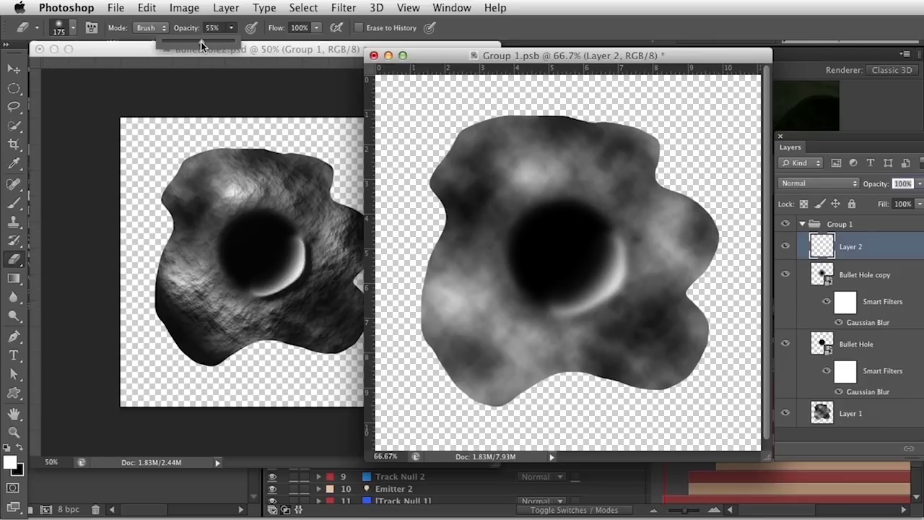
{"action": "left_click_drag", "start_coordinate": [192, 45], "coordinate": [194, 45]}
{"action": "mouse_move", "coordinate": [614, 243]}
{"action": "left_mouse_down"}
{"action": "mouse_move", "coordinate": [601, 312]}
{"action": "mouse_move", "coordinate": [556, 320]}
{"action": "mouse_move", "coordinate": [552, 303]}
{"action": "left_mouse_up"}
{"action": "key", "text": "ctrl+s"}
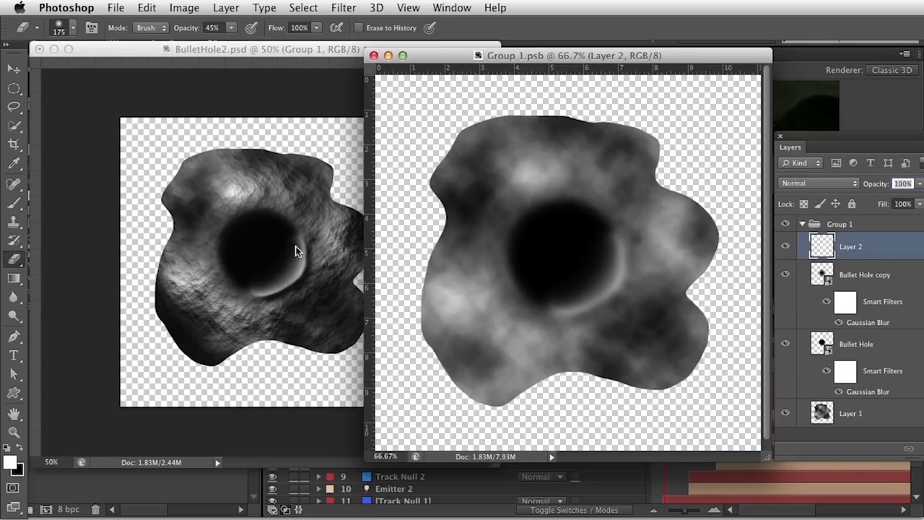
{"action": "left_click_drag", "start_coordinate": [613, 297], "coordinate": [629, 261]}
Reveal BulletHole2.psd's folder path and open the PSD folder in Finder
{"action": "left_click", "coordinate": [287, 387]}
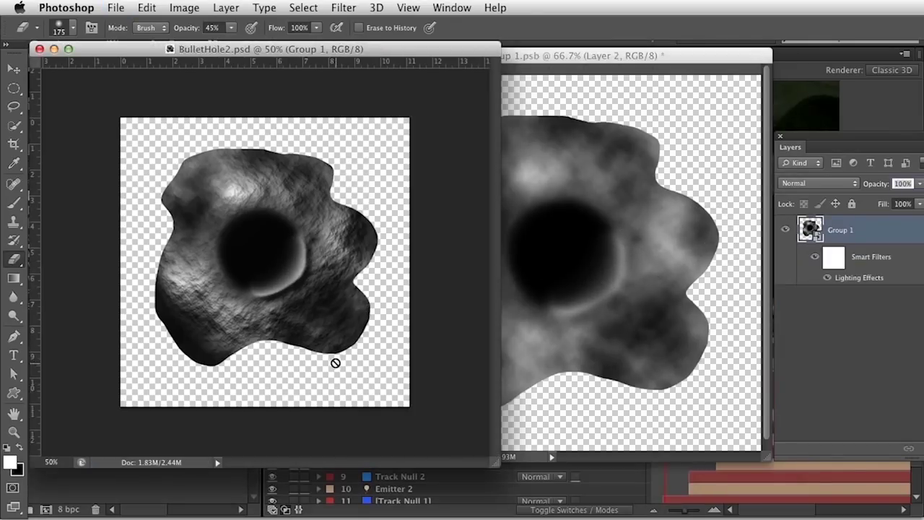
{"action": "left_click", "coordinate": [572, 303]}
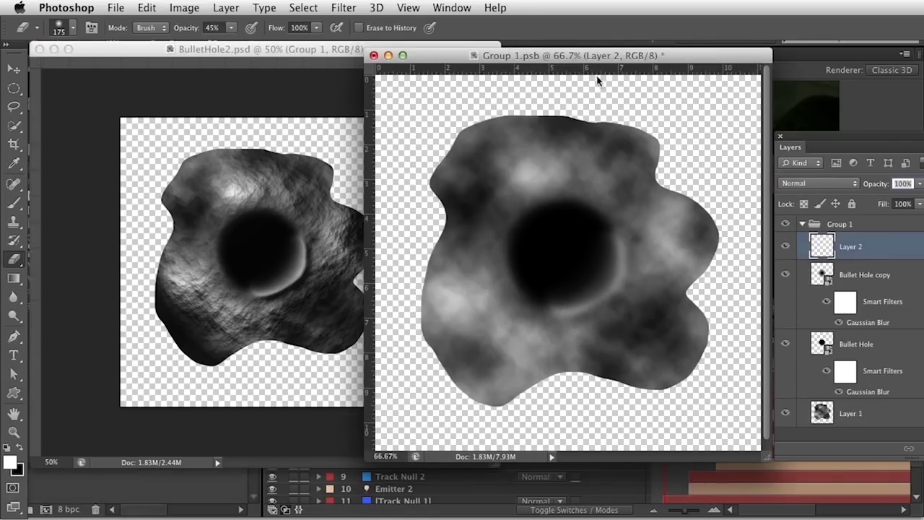
{"action": "left_click_drag", "start_coordinate": [568, 56], "coordinate": [642, 58]}
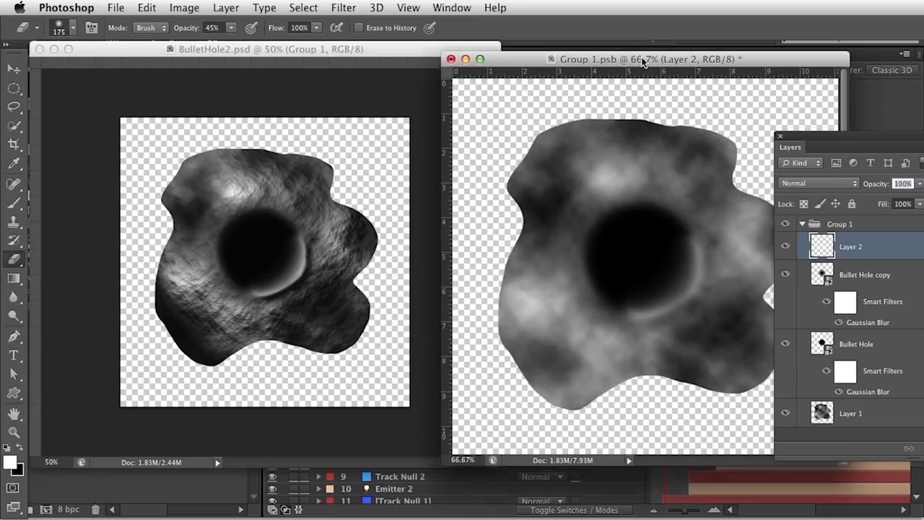
{"action": "left_click", "coordinate": [641, 58], "text": "super"}
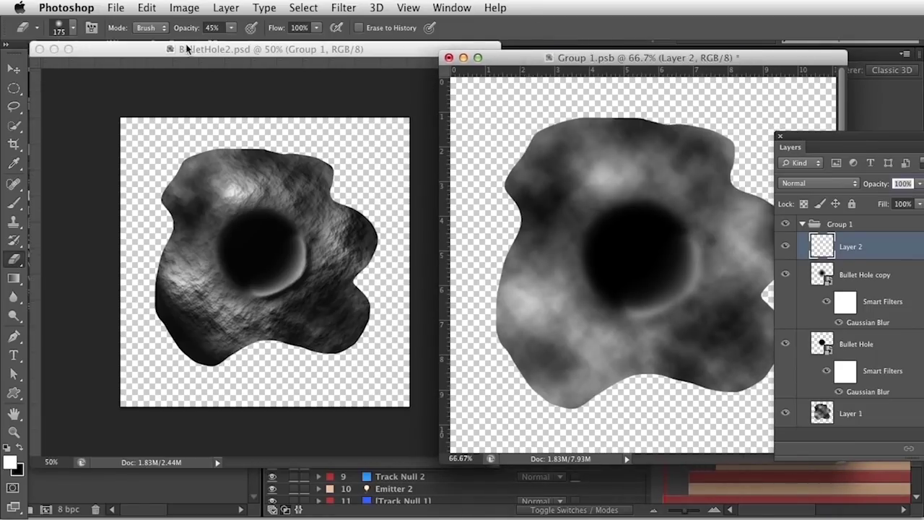
{"action": "left_click", "coordinate": [220, 49], "text": "super"}
{"action": "left_click", "coordinate": [249, 63]}
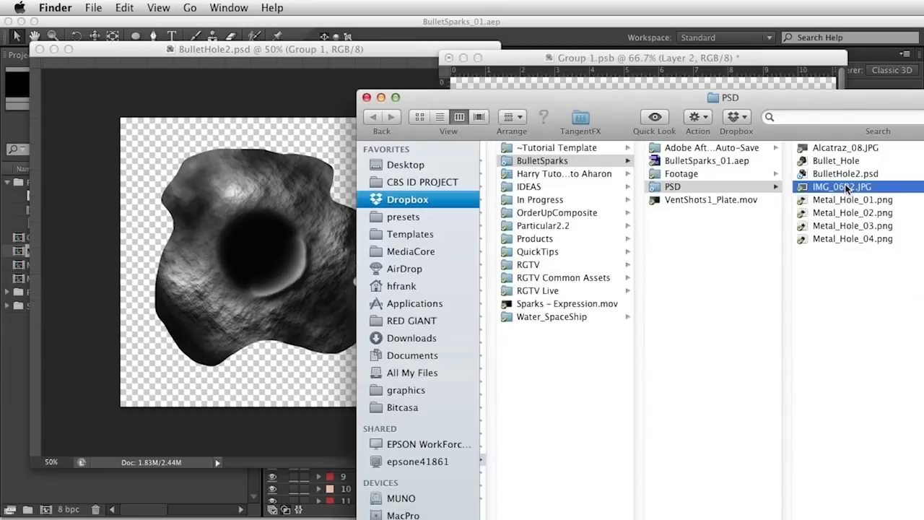
Place IMG_0682.JPG into BulletHole2, scaled up to cover, rotated about 20 degrees and shifted
{"action": "left_click_drag", "start_coordinate": [841, 189], "coordinate": [274, 219]}
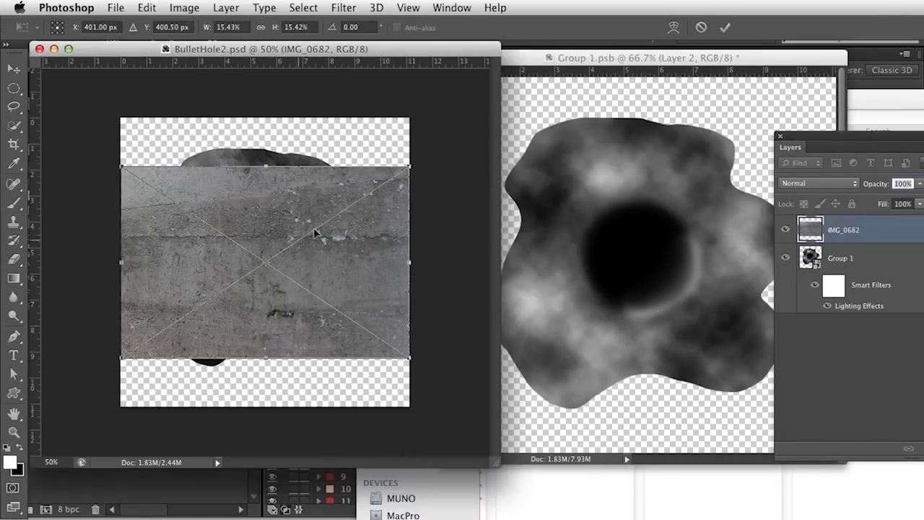
{"action": "left_click_drag", "start_coordinate": [423, 155], "coordinate": [474, 123]}
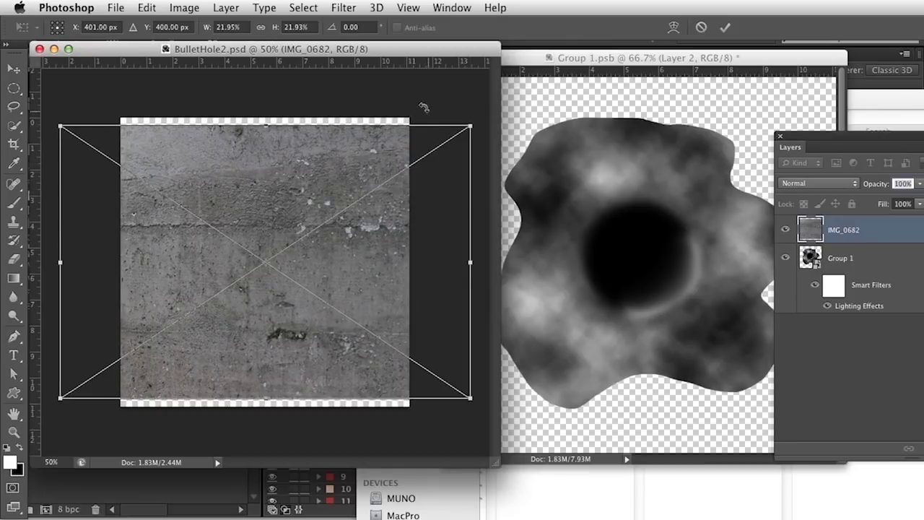
{"action": "left_click_drag", "start_coordinate": [423, 109], "coordinate": [361, 65]}
{"action": "left_click_drag", "start_coordinate": [313, 202], "coordinate": [371, 196]}
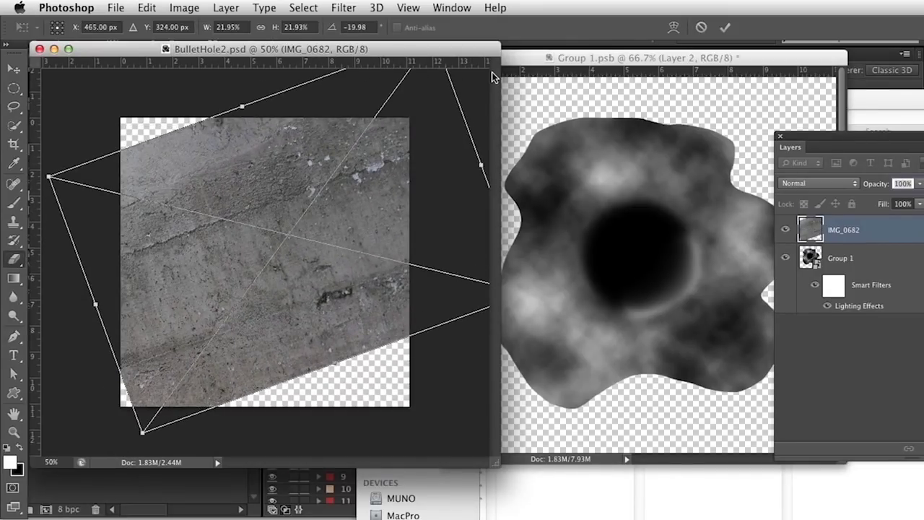
{"action": "key", "text": "Return"}
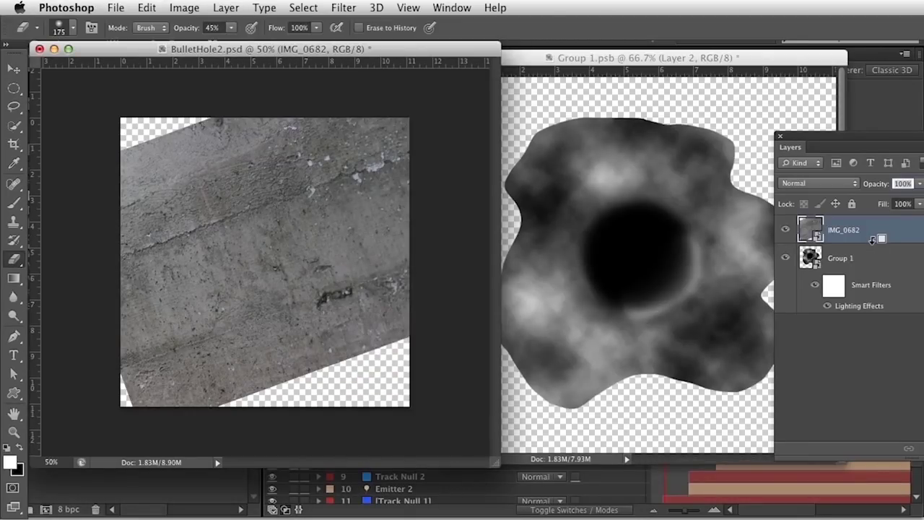
Clip the IMG_0682 texture to the bullet-hole shape and blend it in Overlay mode
{"action": "left_click", "coordinate": [853, 243], "text": "alt"}
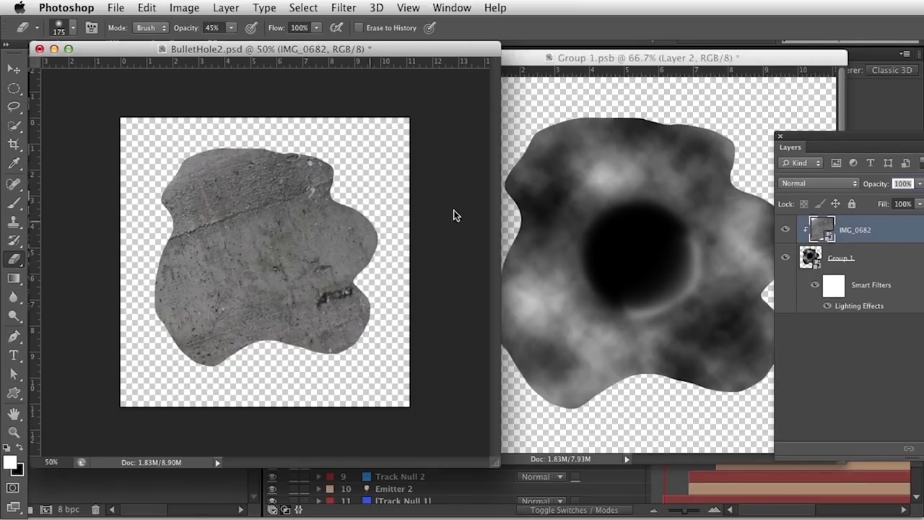
{"action": "left_click", "coordinate": [820, 189]}
{"action": "left_click", "coordinate": [823, 185]}
{"action": "left_click", "coordinate": [823, 188]}
{"action": "left_click", "coordinate": [806, 265]}
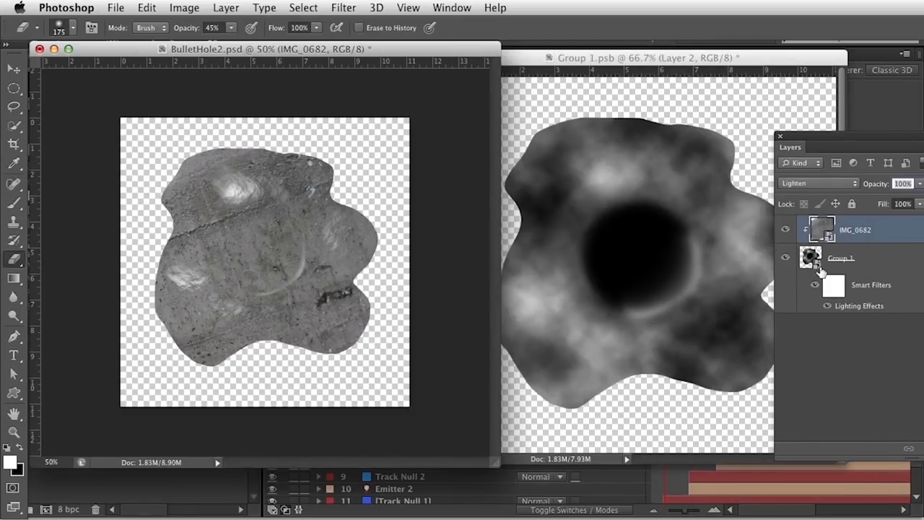
{"action": "left_click", "coordinate": [841, 185]}
{"action": "left_click", "coordinate": [837, 242]}
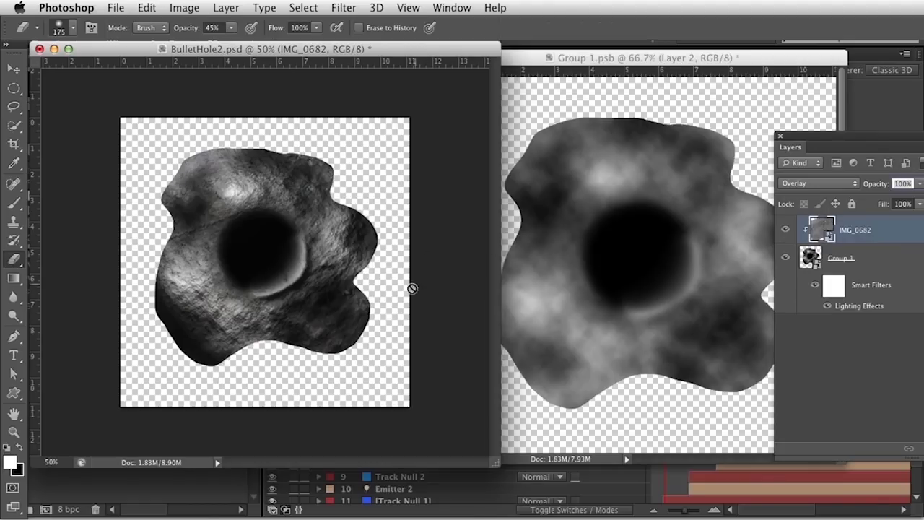
Nudge the texture over the bullet hole, compare it on and off, and save BulletHole2.psd
{"action": "key", "text": "v"}
{"action": "left_click_drag", "start_coordinate": [332, 301], "coordinate": [336, 289]}
{"action": "left_click_drag", "start_coordinate": [354, 304], "coordinate": [354, 303]}
{"action": "left_click", "coordinate": [786, 230]}
{"action": "left_click", "coordinate": [787, 230]}
{"action": "key", "text": "super+s"}
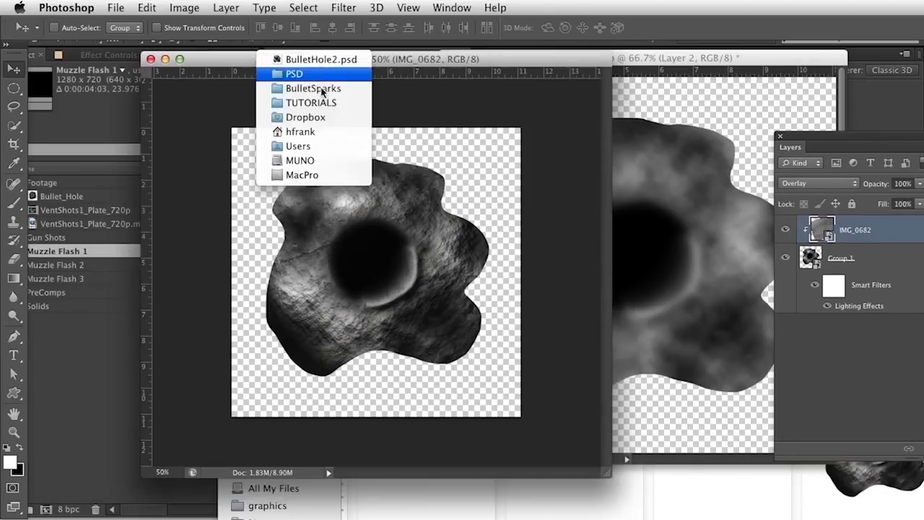
Import BulletHole2.psd from Finder into the After Effects project as merged footage
{"action": "left_click", "coordinate": [316, 76]}
{"action": "left_click_drag", "start_coordinate": [744, 250], "coordinate": [18, 473]}
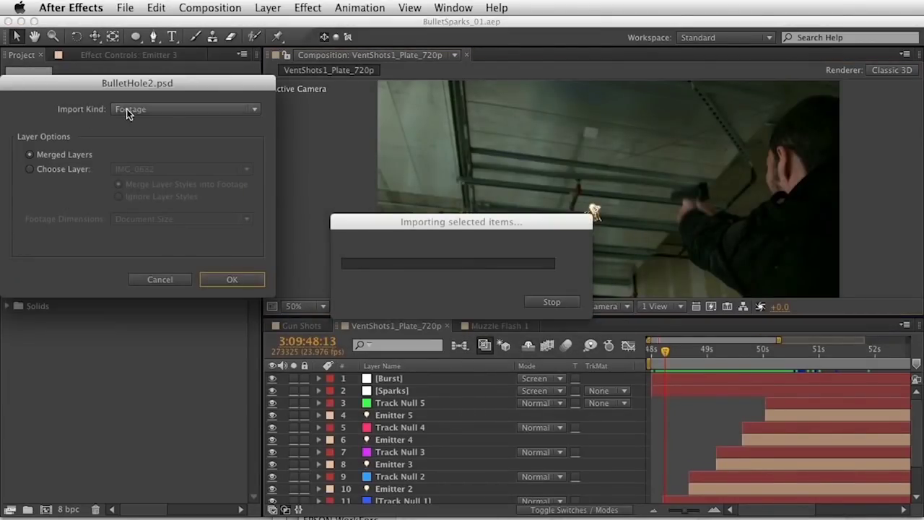
{"action": "left_click", "coordinate": [125, 110]}
{"action": "left_click", "coordinate": [225, 276]}
{"action": "left_click", "coordinate": [229, 280]}
Add BulletHole2.psd to the comp above Track Null 5, make it 3D, and parent it to the track null
{"action": "left_click", "coordinate": [406, 405]}
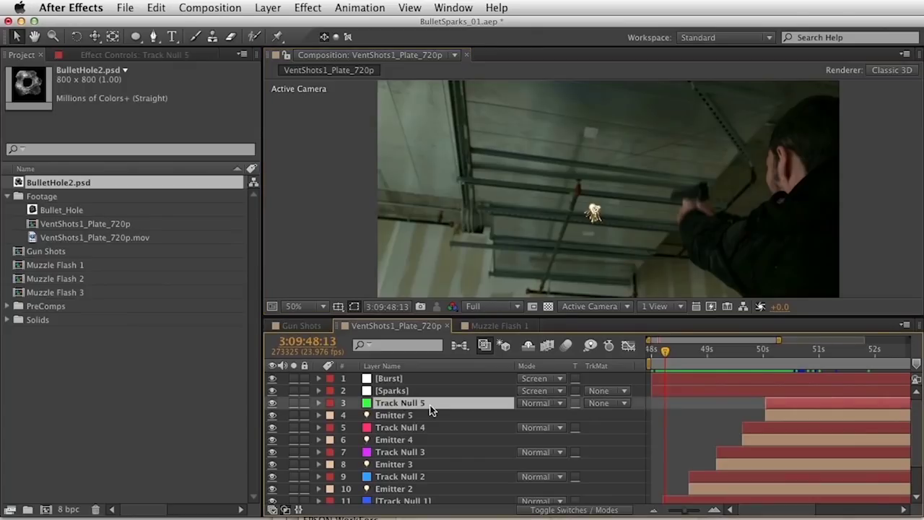
{"action": "left_click_drag", "start_coordinate": [62, 189], "coordinate": [527, 413]}
{"action": "key", "text": "F4"}
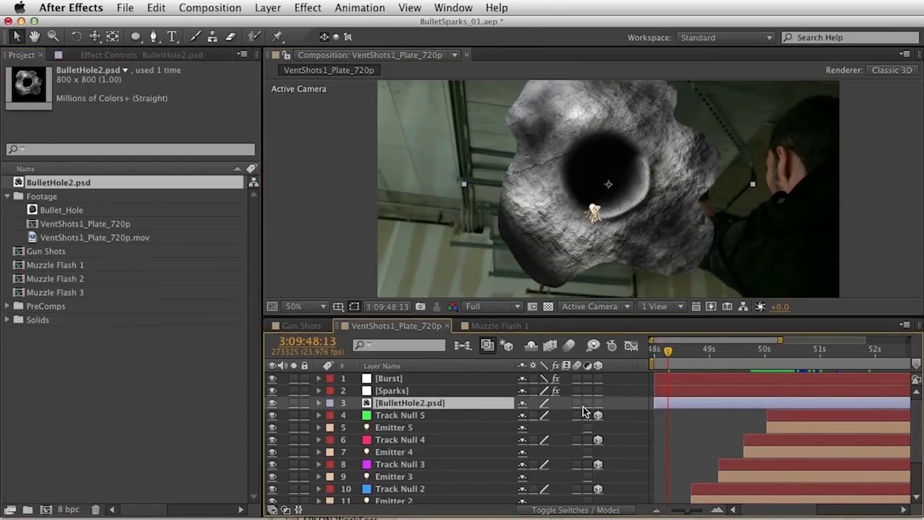
{"action": "left_click", "coordinate": [598, 404]}
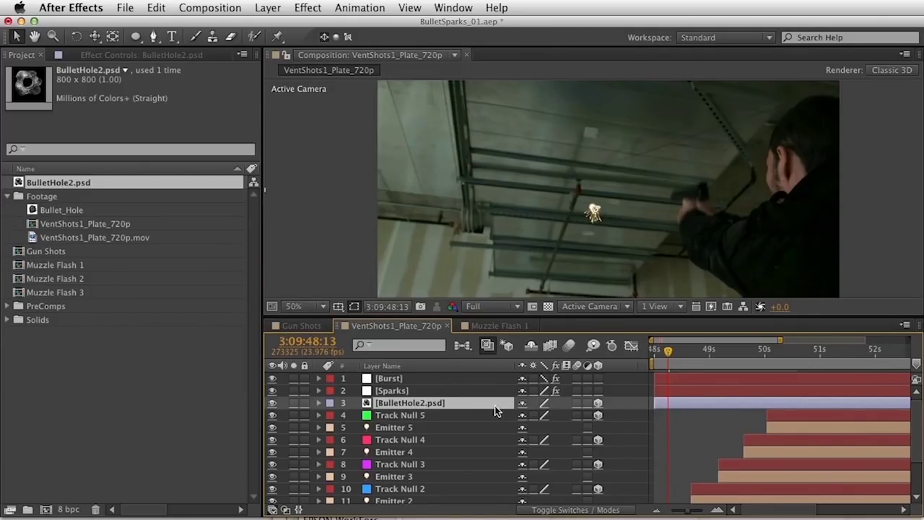
{"action": "right_click", "coordinate": [603, 365]}
{"action": "mouse_move", "coordinate": [650, 408]}
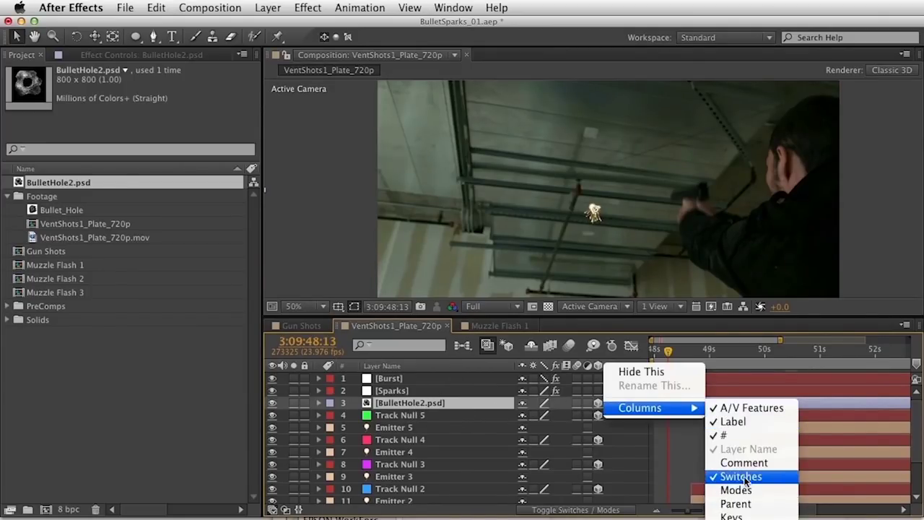
{"action": "left_click", "coordinate": [736, 503]}
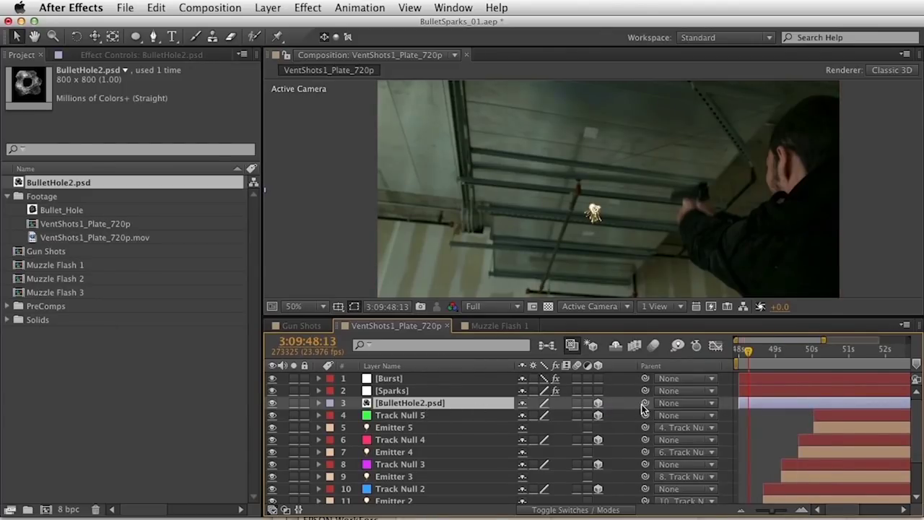
{"action": "left_click_drag", "start_coordinate": [645, 405], "coordinate": [481, 416]}
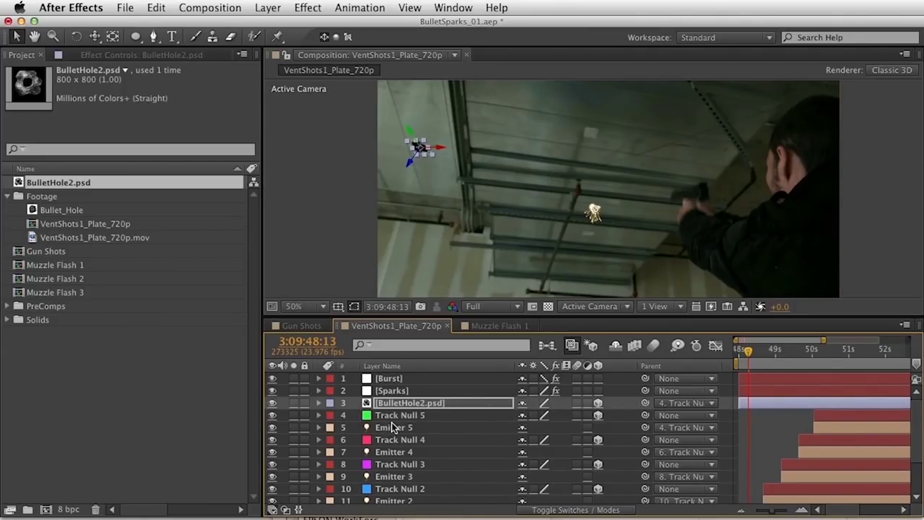
Set the bullet-hole layer's Accepts Lights material option to Off
{"action": "left_click", "coordinate": [408, 406]}
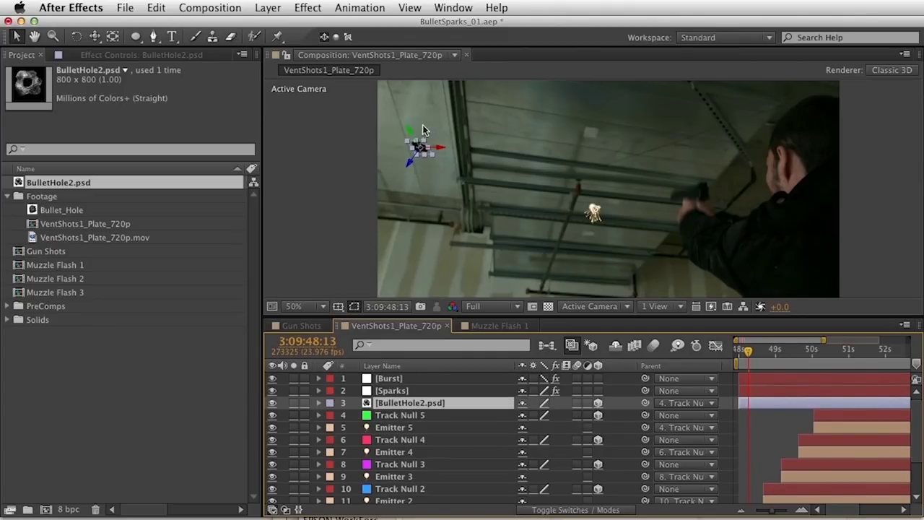
{"action": "left_click", "coordinate": [415, 176]}
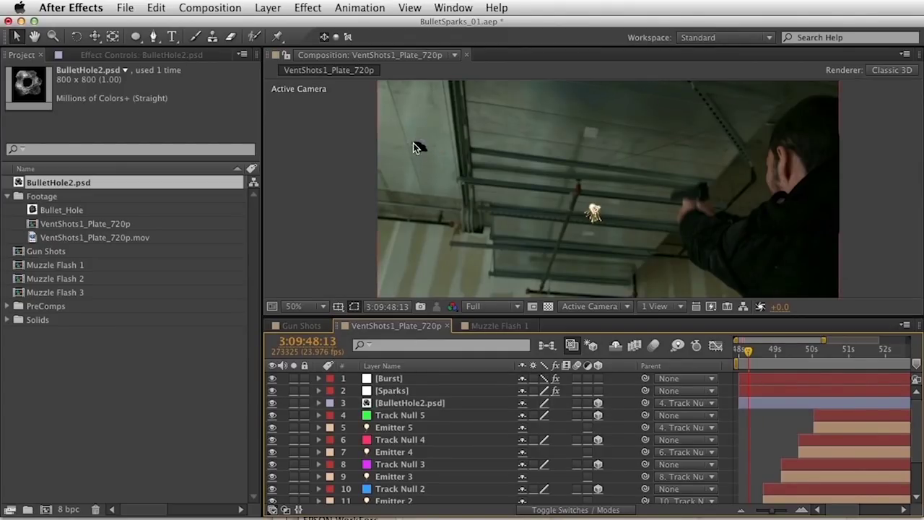
{"action": "key", "text": "period"}
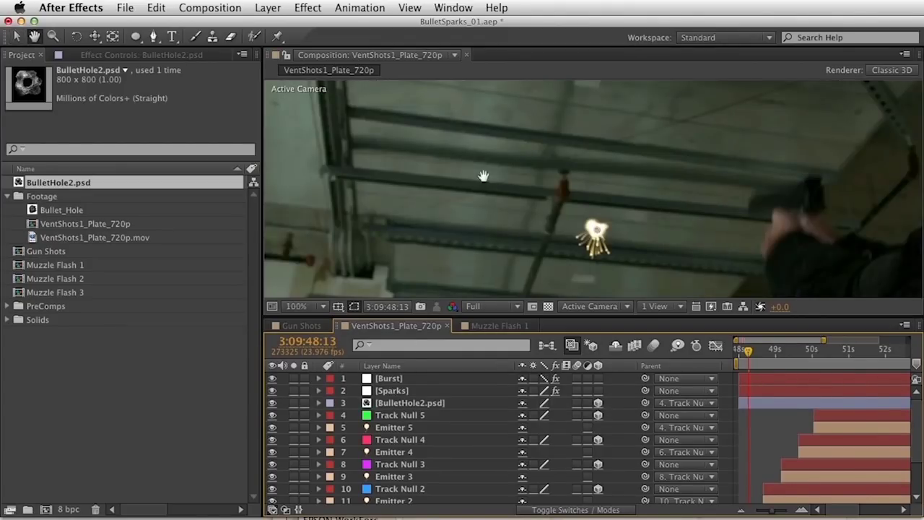
{"action": "left_click_drag", "start_coordinate": [414, 150], "coordinate": [672, 150]}
{"action": "left_click_drag", "start_coordinate": [599, 140], "coordinate": [491, 134]}
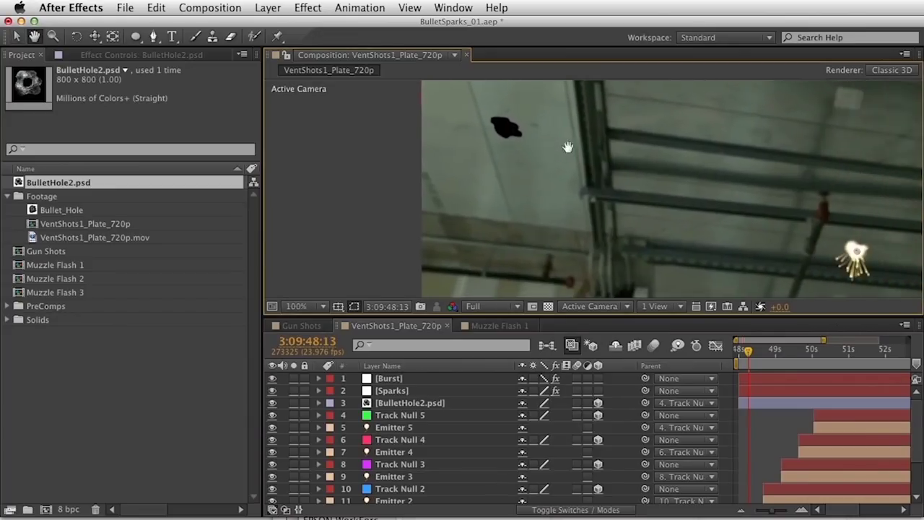
{"action": "left_click", "coordinate": [413, 404]}
{"action": "key", "text": "a"}
{"action": "key", "text": "a"}
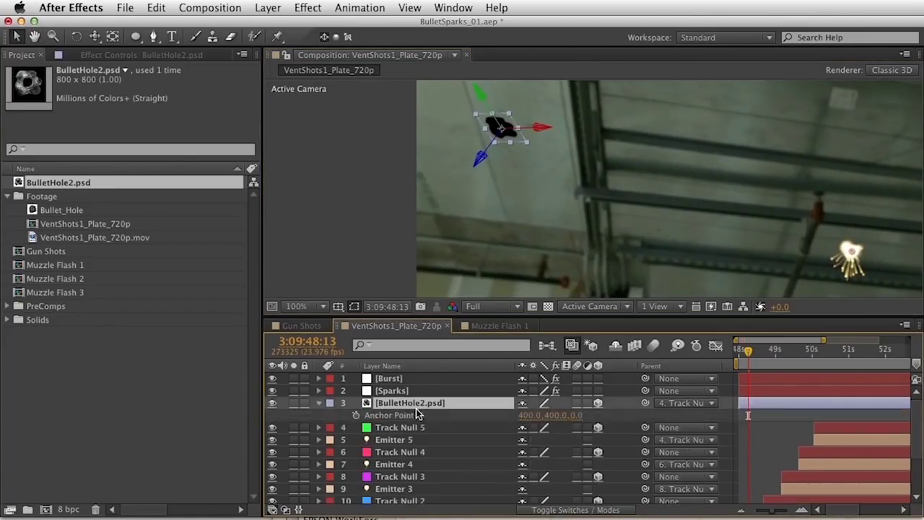
{"action": "scroll", "coordinate": [426, 433], "scroll_direction": "down", "scroll_amount": 3}
{"action": "scroll", "coordinate": [433, 405], "scroll_direction": "up", "scroll_amount": 2}
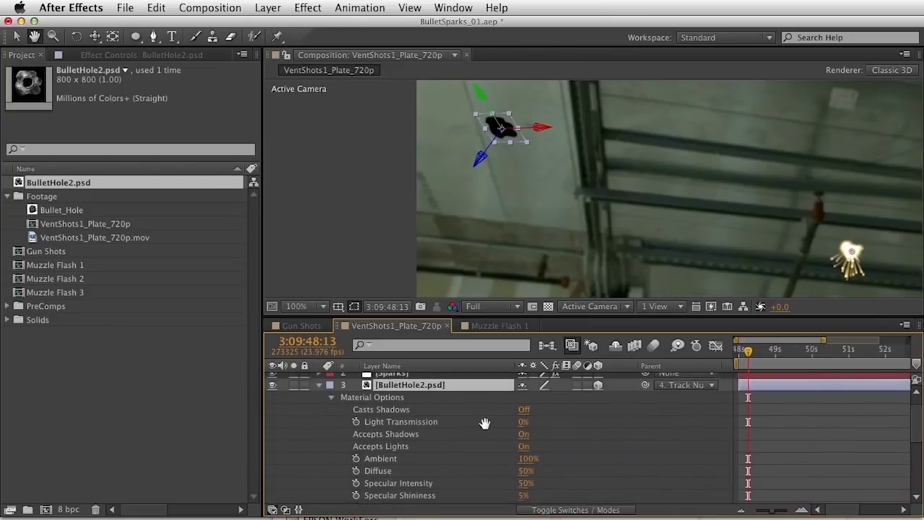
{"action": "left_click", "coordinate": [521, 445]}
{"action": "left_click", "coordinate": [429, 390]}
{"action": "key", "text": "a"}
{"action": "key", "text": "a"}
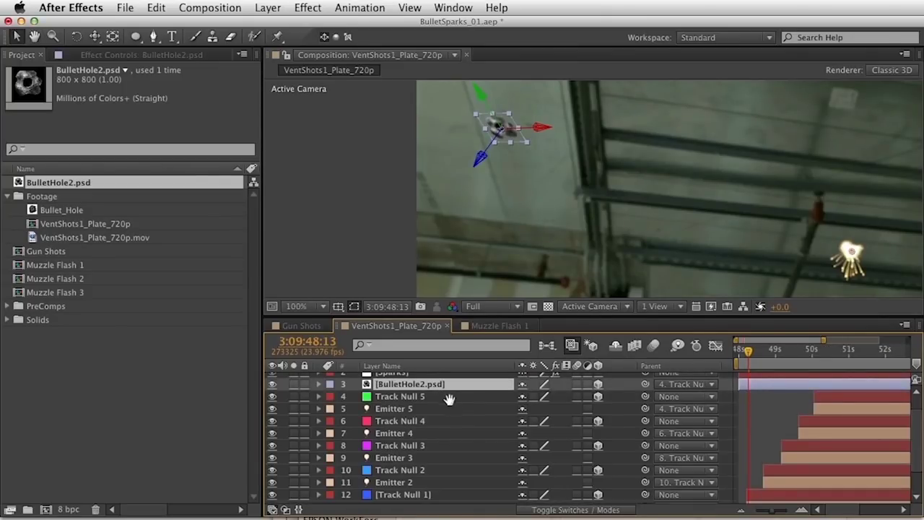
Open the bullet-hole layer's PSD source in Photoshop with Edit Original
{"action": "scroll", "coordinate": [477, 459], "scroll_direction": "up", "scroll_amount": 1}
{"action": "key", "text": "w"}
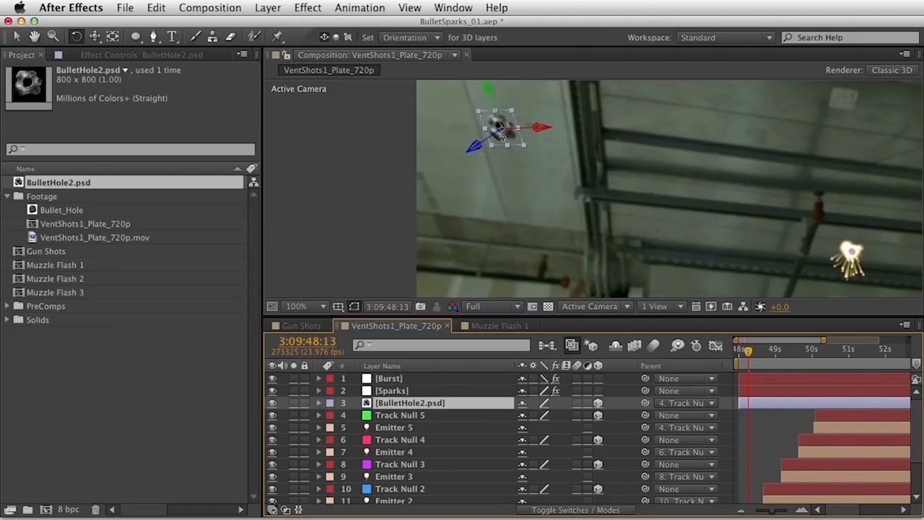
{"action": "key", "text": "super+e"}
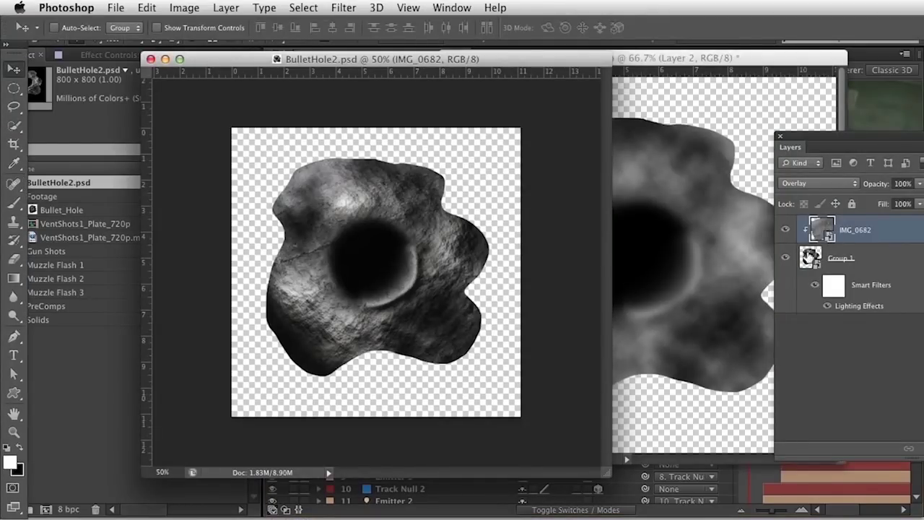
In Group 1.psb, add a new layer above Layer 1 and paint white over the shape's upper-left
{"action": "left_click", "coordinate": [724, 250]}
{"action": "left_click", "coordinate": [785, 413]}
{"action": "left_click", "coordinate": [785, 413]}
{"action": "left_click", "coordinate": [880, 417]}
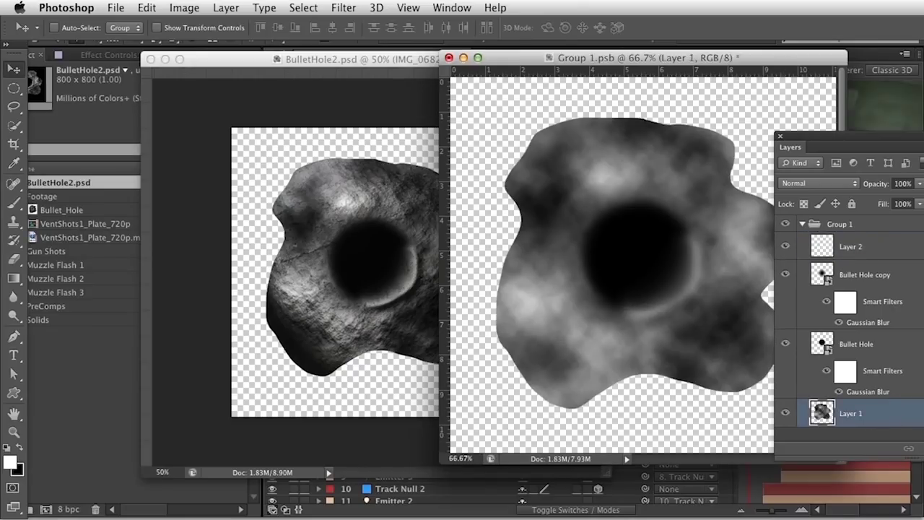
{"action": "key", "text": "super+alt+shift+n"}
{"action": "key", "text": "x"}
{"action": "key", "text": "b"}
{"action": "left_click_drag", "start_coordinate": [600, 153], "coordinate": [540, 179]}
{"action": "key", "text": "super+z"}
{"action": "mouse_move", "coordinate": [635, 58]}
{"action": "left_mouse_down"}
{"action": "mouse_move", "coordinate": [584, 208]}
{"action": "mouse_move", "coordinate": [585, 181]}
{"action": "mouse_move", "coordinate": [527, 270]}
{"action": "mouse_move", "coordinate": [553, 330]}
{"action": "mouse_move", "coordinate": [726, 279]}
{"action": "mouse_move", "coordinate": [724, 186]}
{"action": "mouse_move", "coordinate": [640, 114]}
{"action": "left_mouse_up"}
Save the Group 1 smart object and BulletHole2.psd, then switch back to After Effects
{"action": "key", "text": "super+s"}
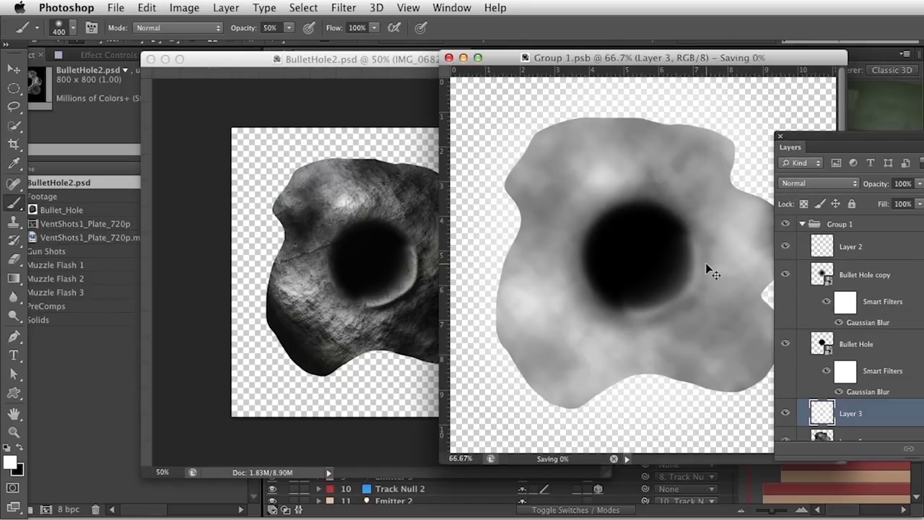
{"action": "left_click", "coordinate": [375, 382]}
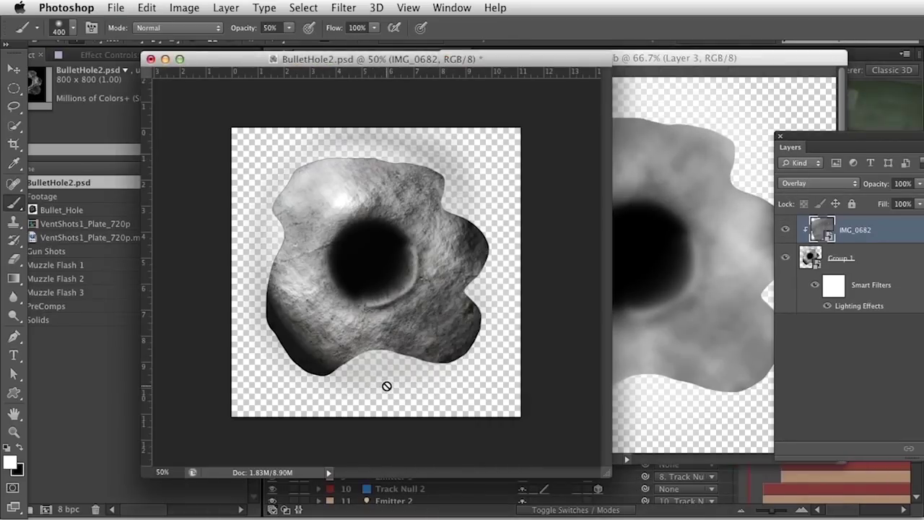
{"action": "left_click", "coordinate": [689, 296]}
{"action": "left_click", "coordinate": [497, 341]}
{"action": "left_click", "coordinate": [376, 354]}
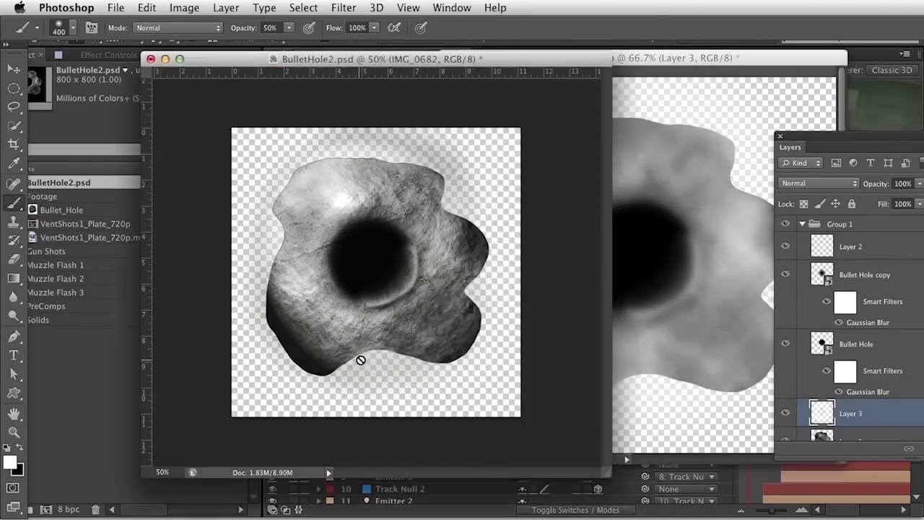
{"action": "key", "text": "super+s"}
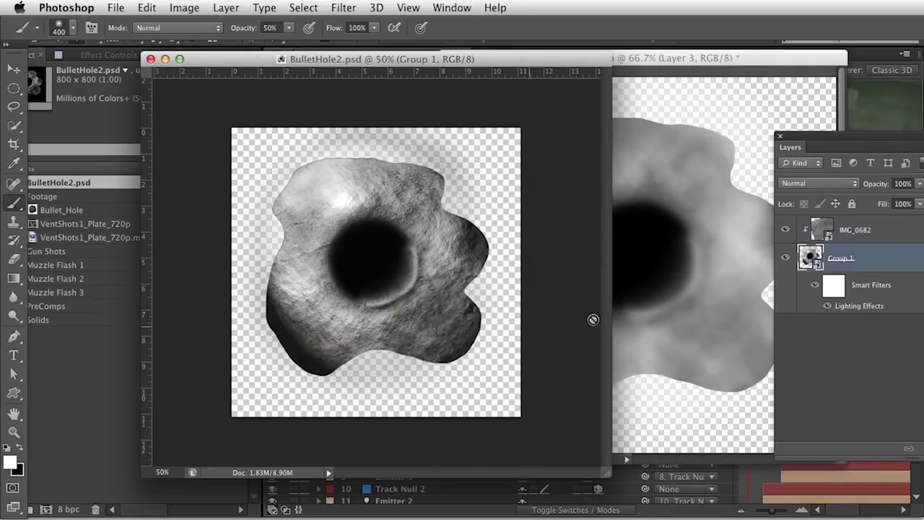
{"action": "key", "text": "super+Tab"}
{"action": "key", "text": "super+Tab"}
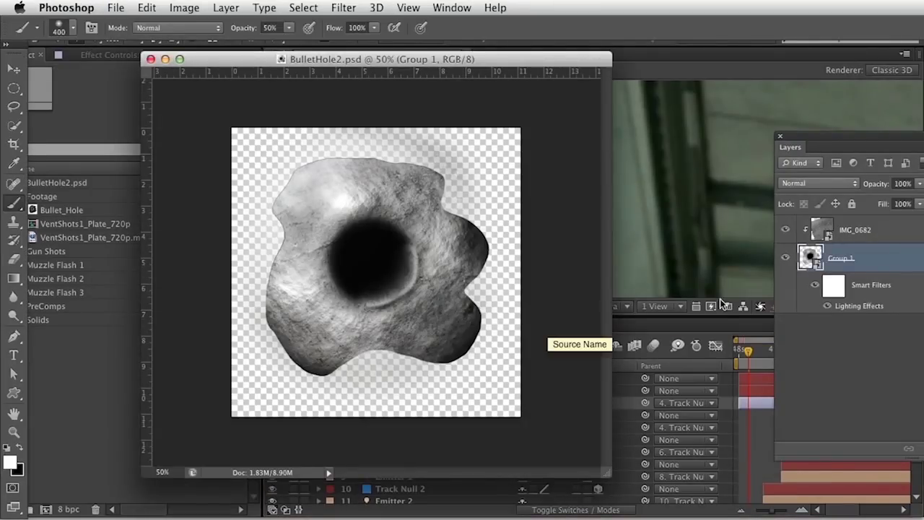
Mask Layer 3 to Layer 1's shape, save and close Group 1.psb, and return to After Effects
{"action": "double_click", "coordinate": [817, 265]}
{"action": "left_click", "coordinate": [785, 413]}
{"action": "left_click", "coordinate": [785, 413]}
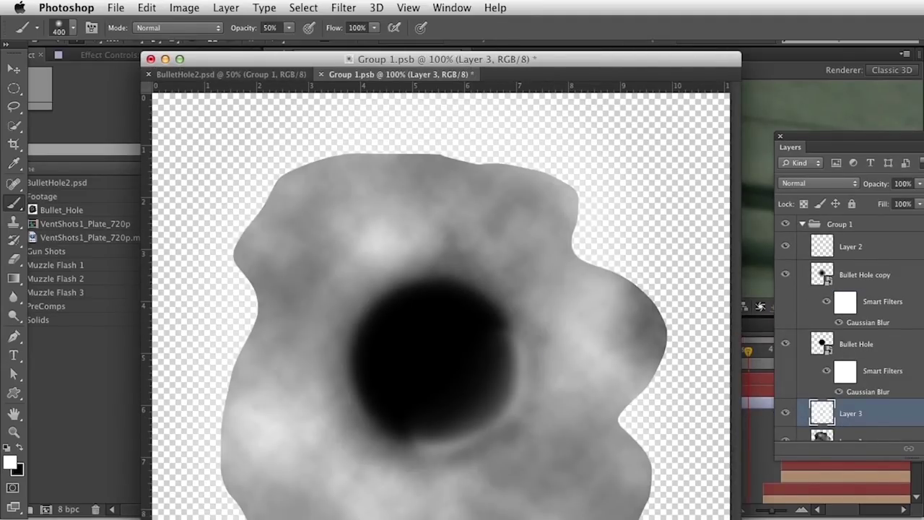
{"action": "left_click_drag", "start_coordinate": [790, 146], "coordinate": [673, 92]}
{"action": "left_click_drag", "start_coordinate": [923, 403], "coordinate": [900, 470]}
{"action": "left_click", "coordinate": [705, 388], "text": "super"}
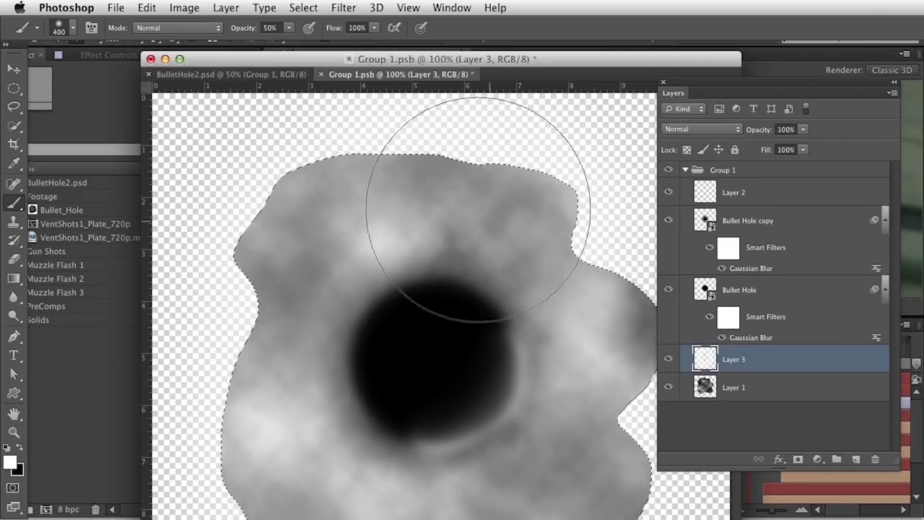
{"action": "left_click", "coordinate": [798, 459]}
{"action": "key", "text": "super+s"}
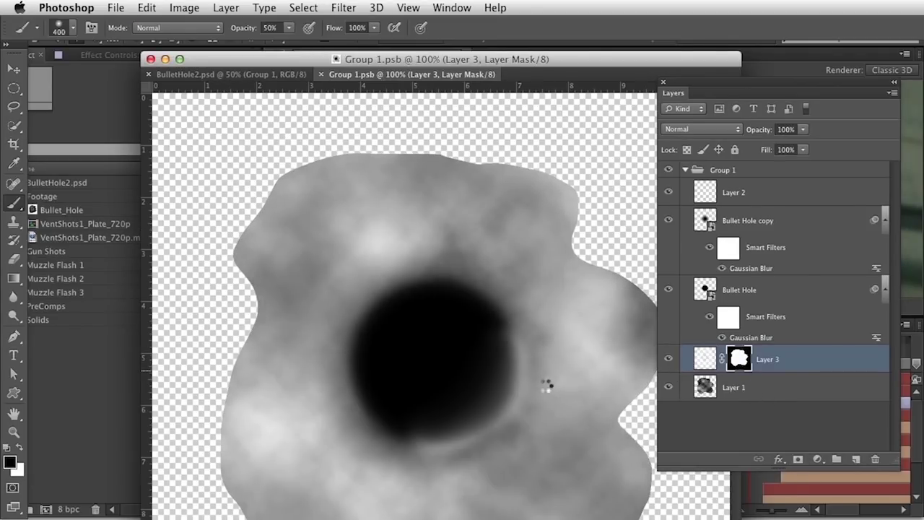
{"action": "key", "text": "super+w"}
{"action": "left_click", "coordinate": [111, 406]}
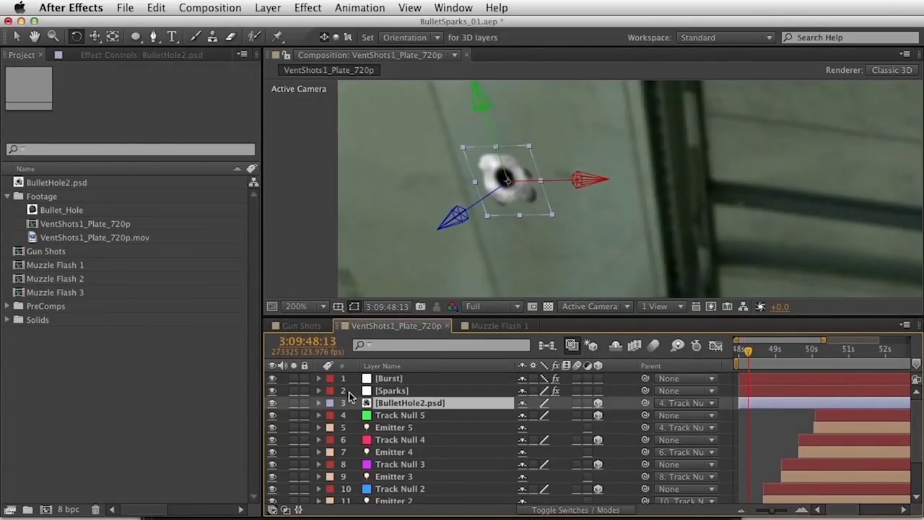
Add a full-layer elliptical mask to the bullet-hole layer and shrink it around the hole
{"action": "double_click", "coordinate": [135, 36]}
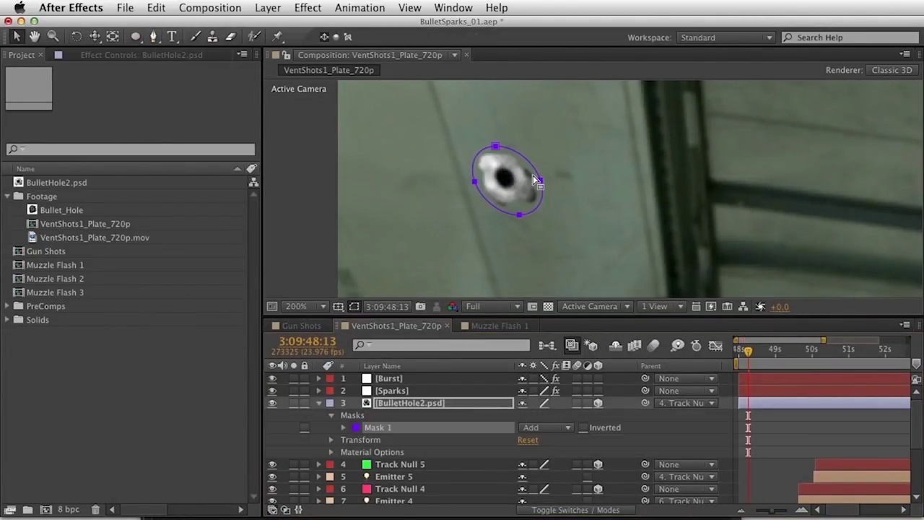
{"action": "key", "text": "period"}
{"action": "key", "text": "period"}
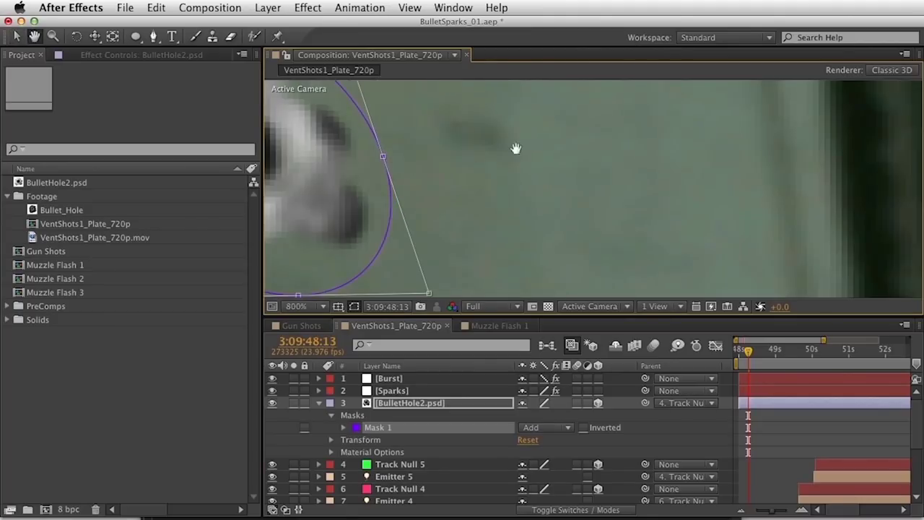
{"action": "left_click_drag", "start_coordinate": [464, 135], "coordinate": [697, 168]}
{"action": "scroll", "coordinate": [636, 144], "scroll_direction": "up", "scroll_amount": 4}
{"action": "key", "text": "v"}
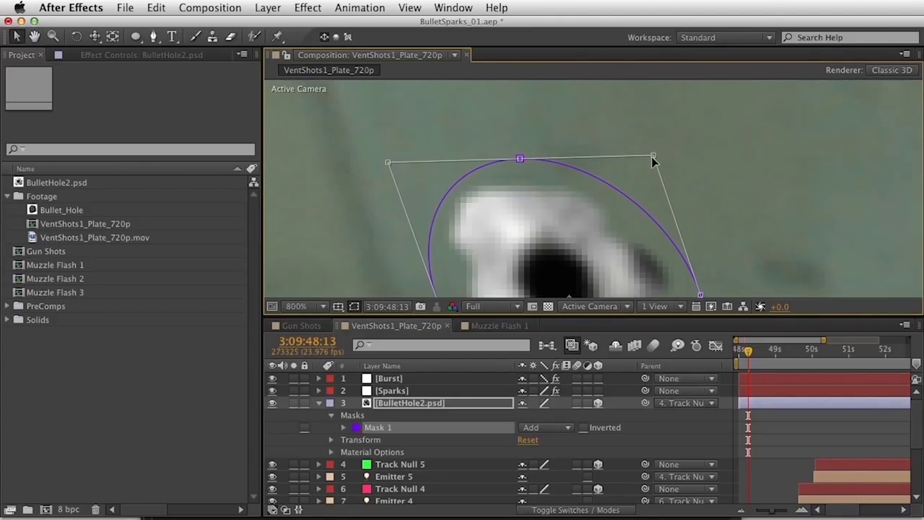
{"action": "left_click_drag", "start_coordinate": [653, 156], "coordinate": [632, 66]}
{"action": "key", "text": "h"}
{"action": "key", "text": "v"}
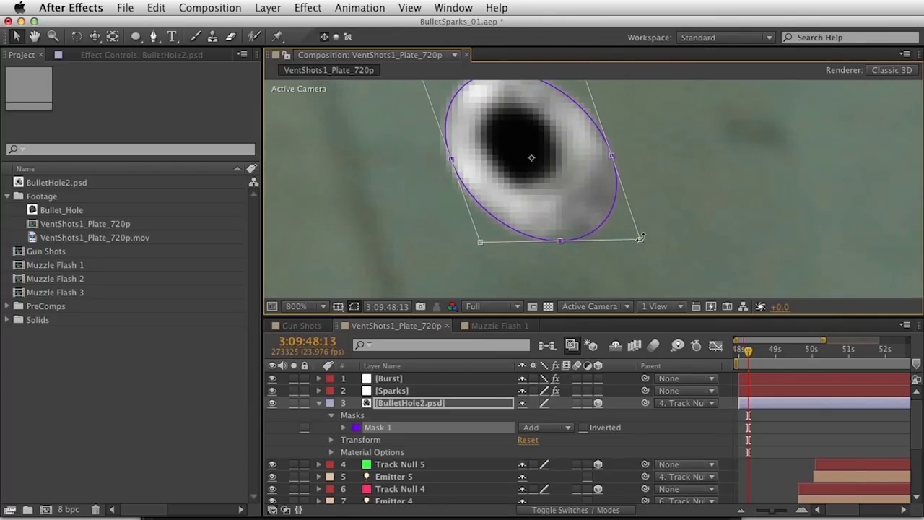
{"action": "left_click_drag", "start_coordinate": [635, 236], "coordinate": [618, 223]}
{"action": "left_click", "coordinate": [490, 428]}
Feather the elliptical mask edge to about 120 pixels and zoom back out to 200%
{"action": "key", "text": "f"}
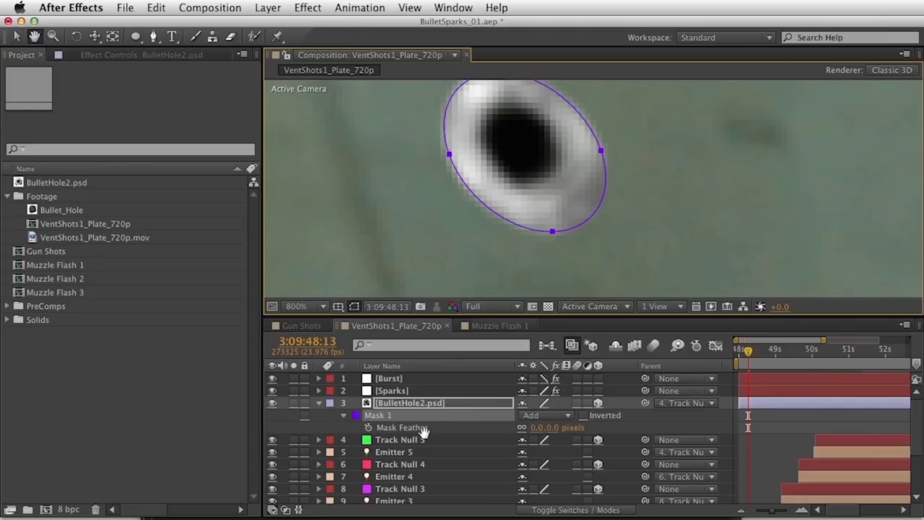
{"action": "left_click_drag", "start_coordinate": [543, 427], "coordinate": [674, 416]}
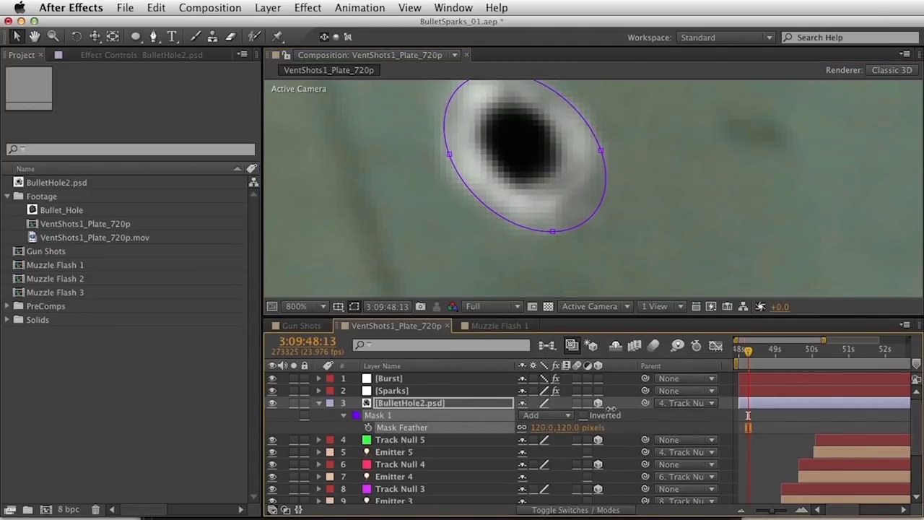
{"action": "left_click", "coordinate": [405, 403]}
{"action": "key", "text": "comma"}
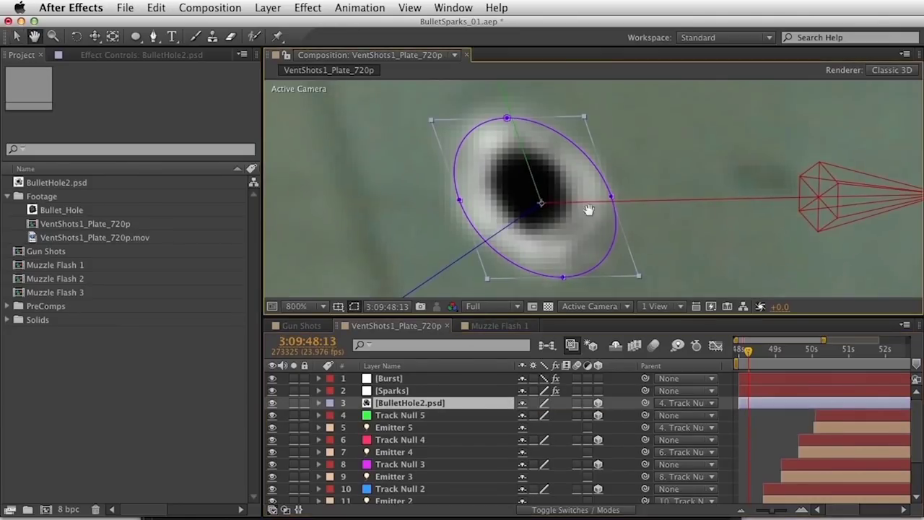
{"action": "key", "text": "comma"}
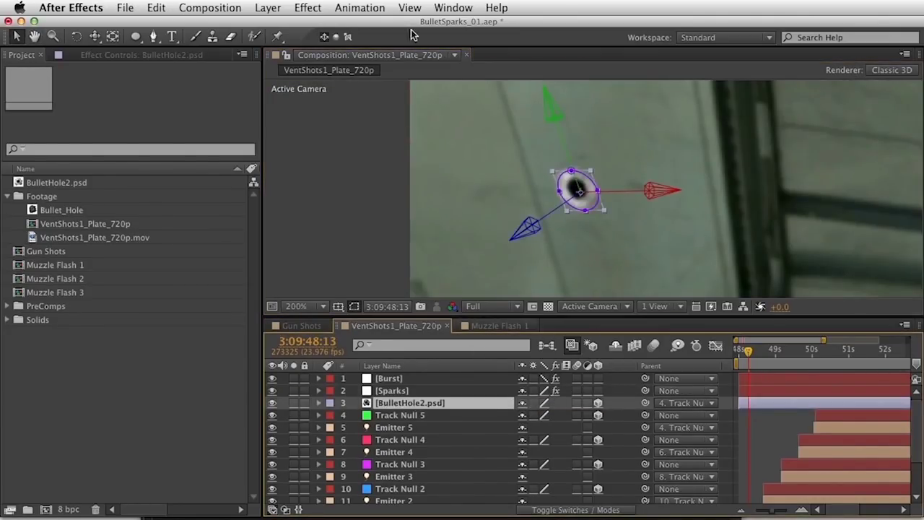
Apply Curves to the bullet-hole layer, tweaking the Green curve and bending RGB into a brighter S-curve
{"action": "left_click", "coordinate": [307, 7]}
{"action": "mouse_move", "coordinate": [397, 131]}
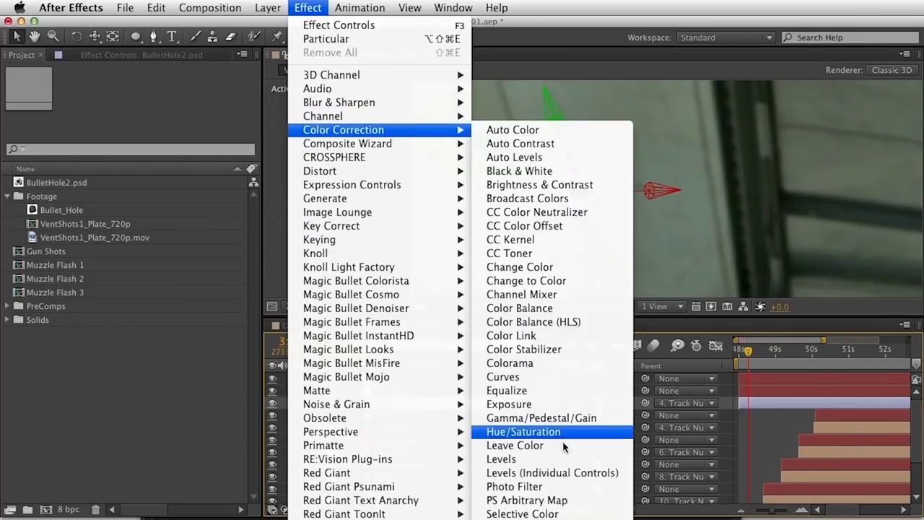
{"action": "left_click", "coordinate": [505, 377]}
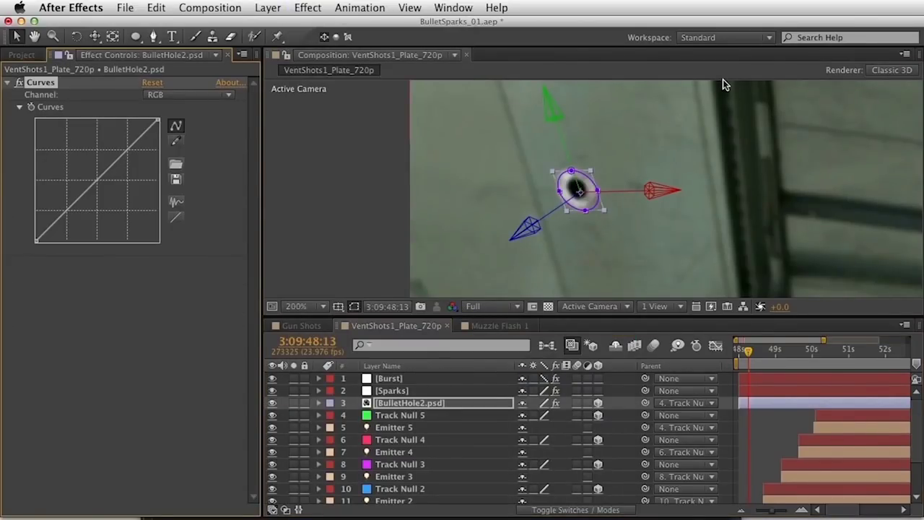
{"action": "key", "text": "period"}
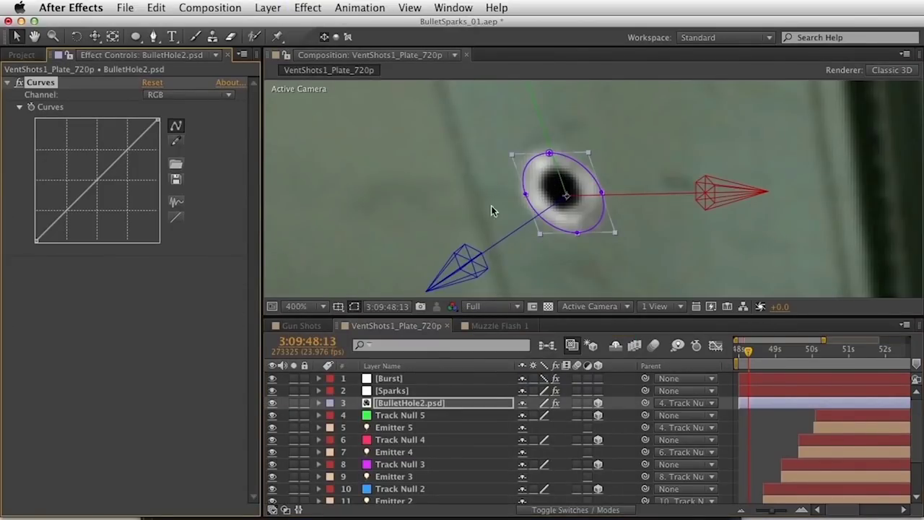
{"action": "left_click", "coordinate": [154, 97]}
{"action": "left_click", "coordinate": [168, 135]}
{"action": "left_click_drag", "start_coordinate": [97, 175], "coordinate": [78, 217]}
{"action": "left_click", "coordinate": [163, 95]}
{"action": "left_click", "coordinate": [165, 107]}
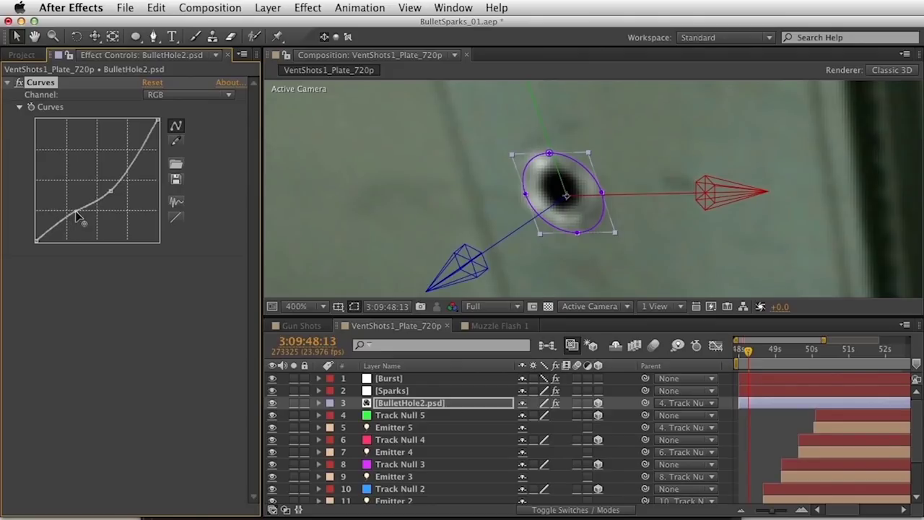
{"action": "mouse_move", "coordinate": [136, 159]}
{"action": "left_mouse_down"}
{"action": "mouse_move", "coordinate": [127, 149]}
{"action": "mouse_move", "coordinate": [141, 152]}
{"action": "left_mouse_up"}
Enlarge the bullet-hole layer to about 132% and reopen its PSD in Photoshop
{"action": "key", "text": "comma"}
{"action": "key", "text": "comma"}
{"action": "key", "text": "comma"}
{"action": "key", "text": "comma"}
{"action": "key", "text": "comma"}
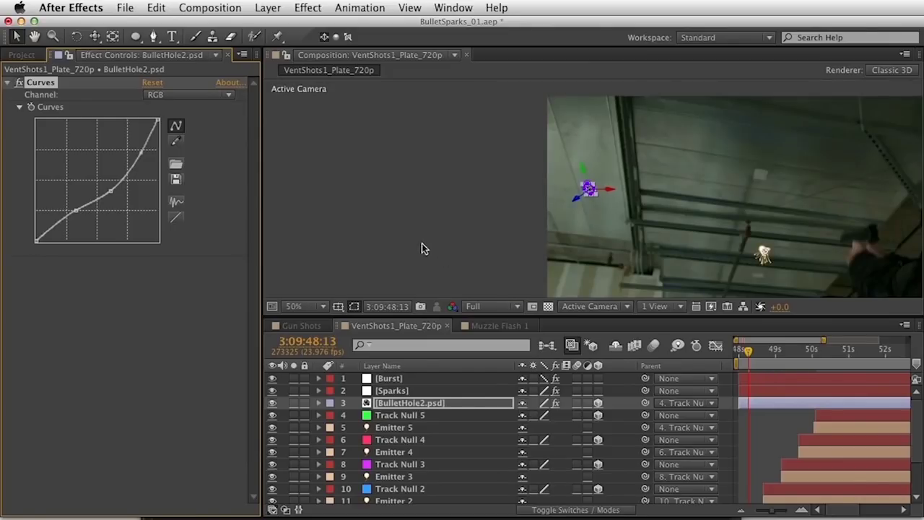
{"action": "left_click", "coordinate": [529, 281]}
{"action": "left_click_drag", "start_coordinate": [679, 218], "coordinate": [507, 166]}
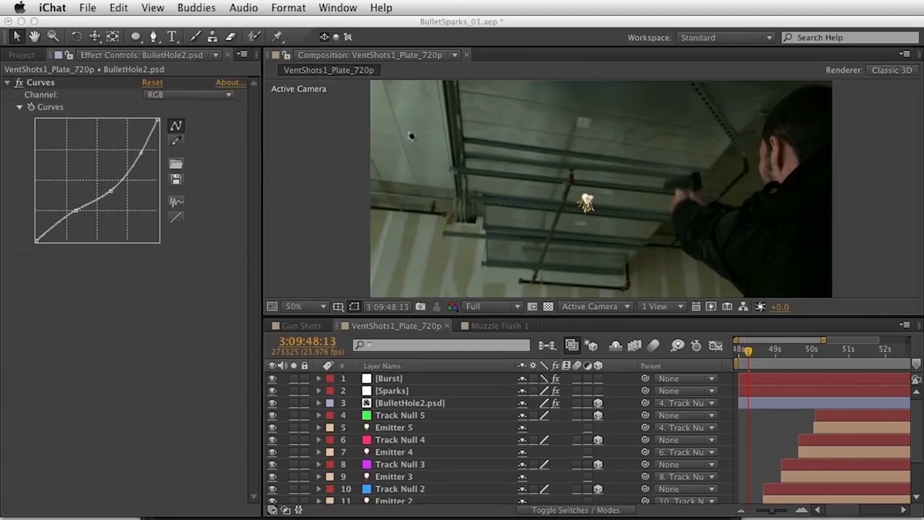
{"action": "scroll", "coordinate": [390, 127], "scroll_direction": "up", "scroll_amount": 2}
{"action": "left_click", "coordinate": [447, 403]}
{"action": "key", "text": "s"}
{"action": "left_click_drag", "start_coordinate": [542, 423], "coordinate": [570, 418]}
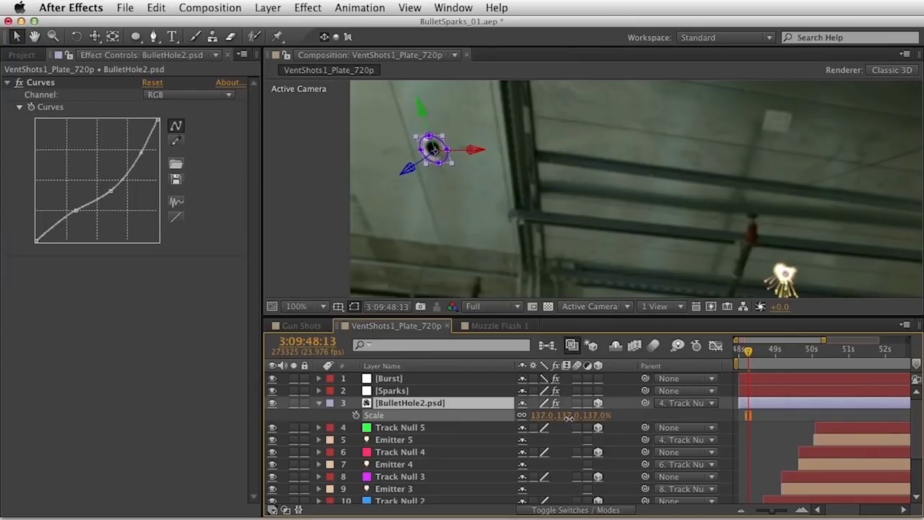
{"action": "left_click", "coordinate": [442, 403]}
{"action": "key", "text": "super+e"}
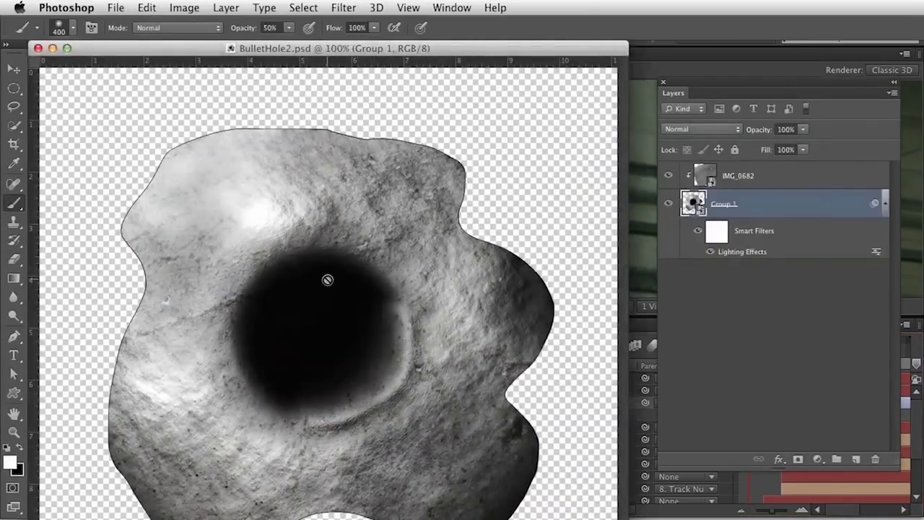
Open the Group 1 smart object and toggle both Bullet Hole layers on and off to compare
{"action": "left_click", "coordinate": [687, 297]}
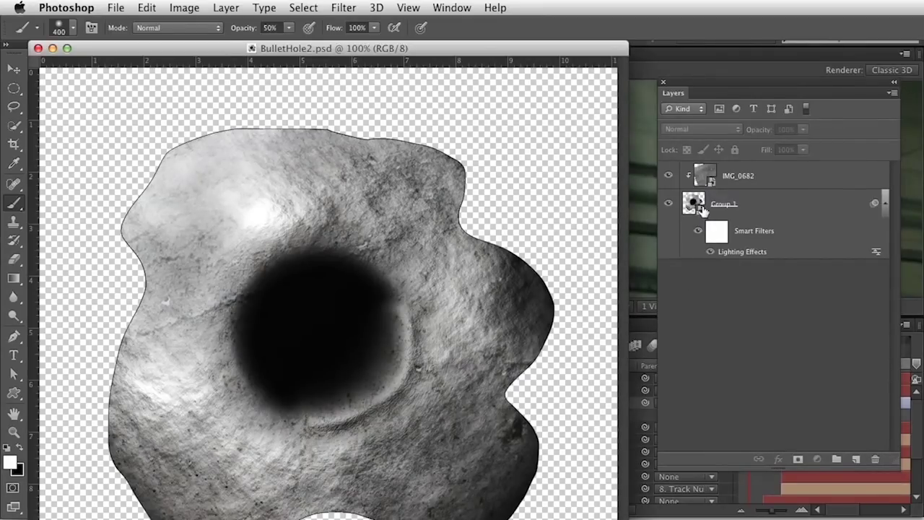
{"action": "left_click", "coordinate": [705, 208]}
{"action": "double_click", "coordinate": [700, 208]}
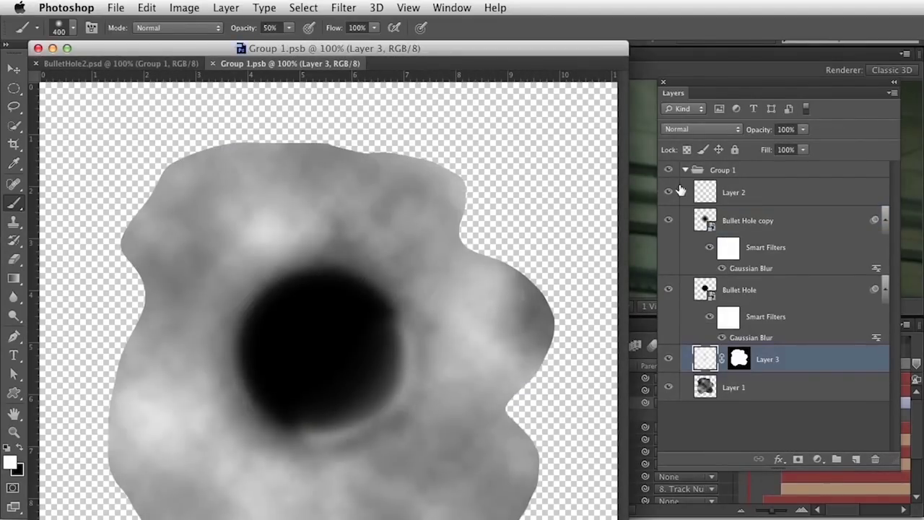
{"action": "left_click", "coordinate": [668, 220]}
{"action": "left_click", "coordinate": [668, 220]}
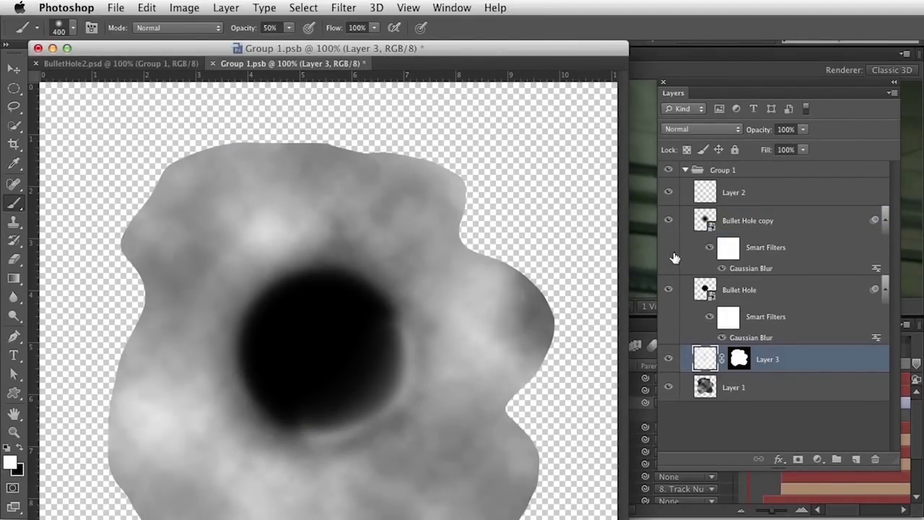
{"action": "left_click", "coordinate": [668, 290]}
{"action": "left_click", "coordinate": [669, 290]}
{"action": "left_click", "coordinate": [669, 290]}
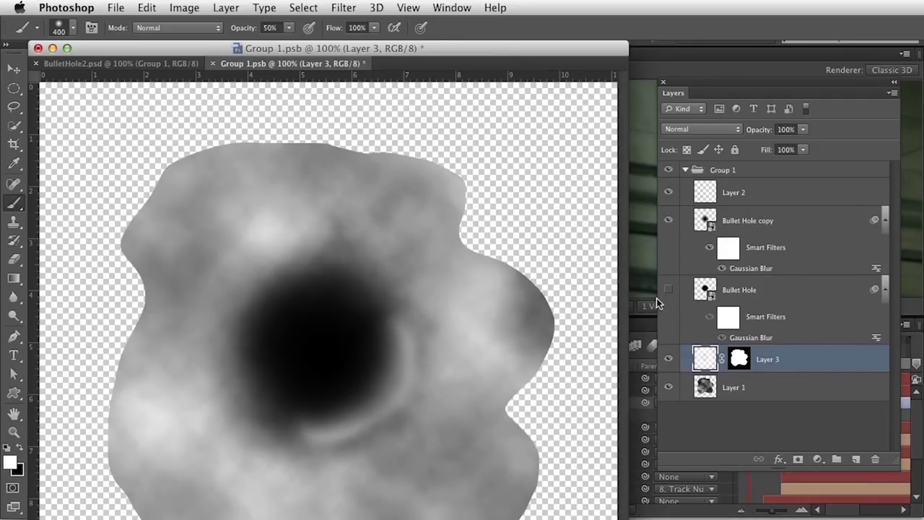
{"action": "left_click", "coordinate": [671, 290]}
Shrink the Bullet Hole layer around its centre with Free Transform
{"action": "left_click", "coordinate": [704, 289]}
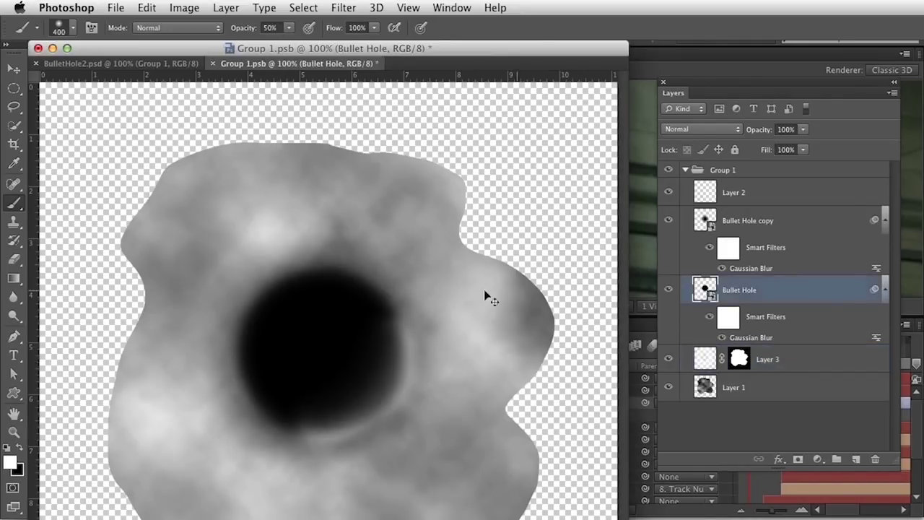
{"action": "key", "text": "ctrl+t"}
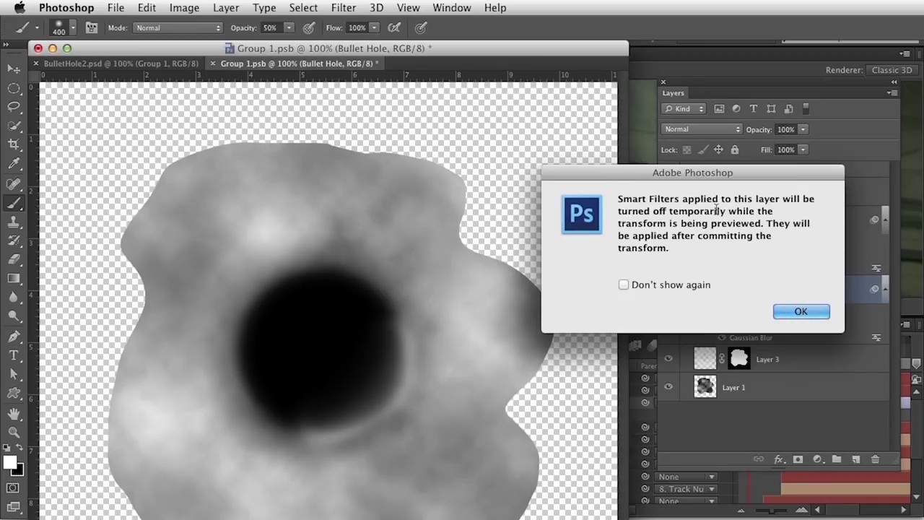
{"action": "key", "text": "Return"}
{"action": "left_click_drag", "start_coordinate": [404, 270], "coordinate": [376, 298]}
{"action": "key", "text": "Return"}
Shrink the Bullet Hole copy layer to match the resized Bullet Hole
{"action": "left_click", "coordinate": [665, 221]}
{"action": "left_click", "coordinate": [667, 221]}
{"action": "left_click", "coordinate": [667, 222]}
{"action": "left_click", "coordinate": [667, 222]}
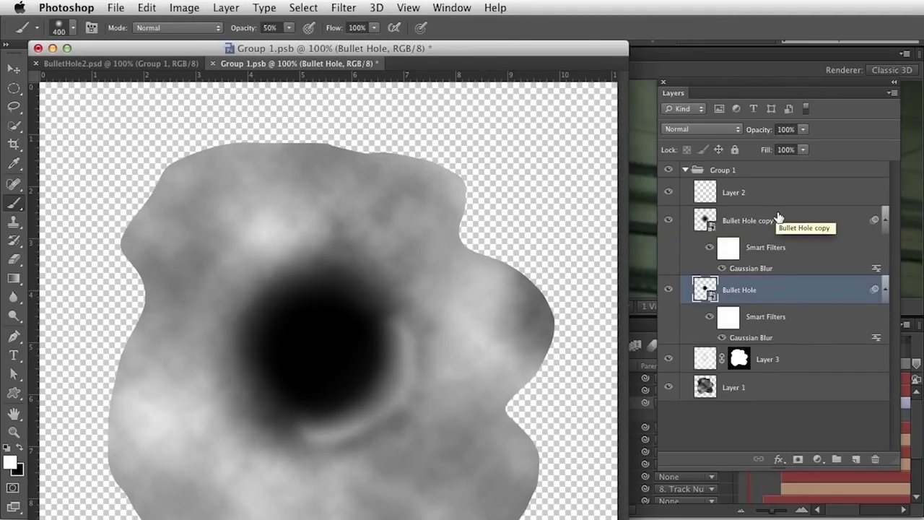
{"action": "left_click", "coordinate": [778, 218]}
{"action": "key", "text": "super+t"}
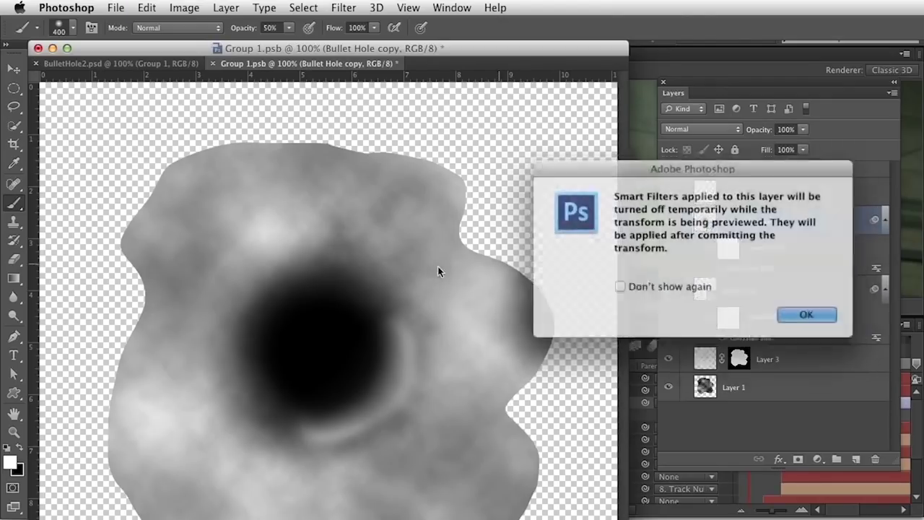
{"action": "left_click", "coordinate": [800, 313]}
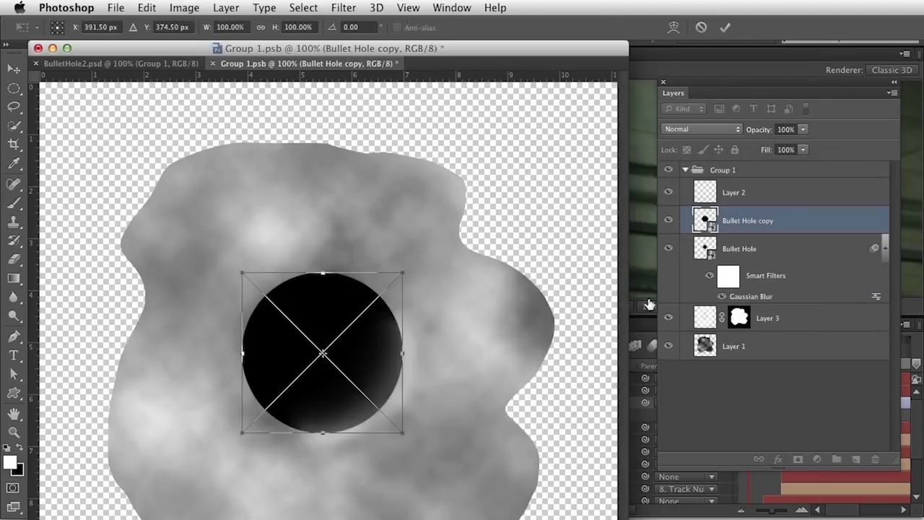
{"action": "mouse_move", "coordinate": [402, 272]}
{"action": "left_mouse_down"}
{"action": "mouse_move", "coordinate": [346, 305]}
{"action": "mouse_move", "coordinate": [363, 301]}
{"action": "left_mouse_up"}
{"action": "key", "text": "Return"}
{"action": "key", "text": "b"}
Save and close the Group 1 smart object and BulletHole2.psd, then return to After Effects
{"action": "key", "text": "super+s"}
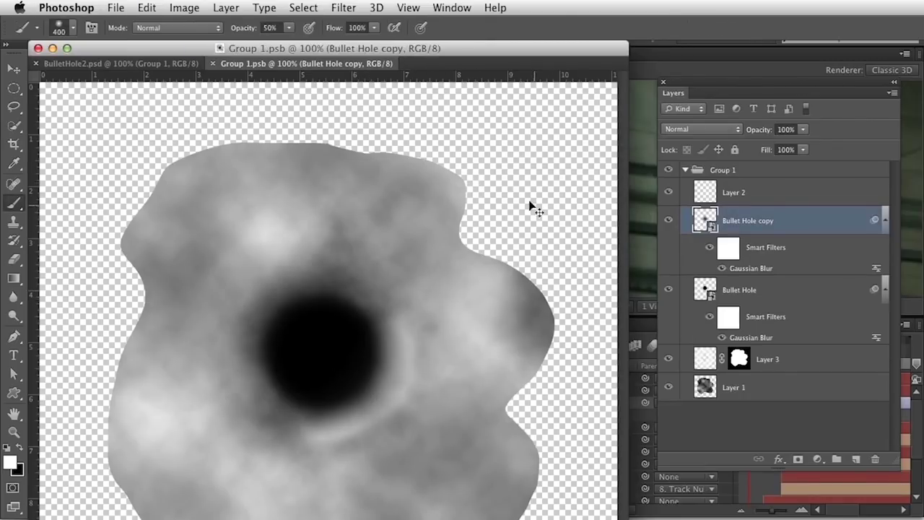
{"action": "key", "text": "super+w"}
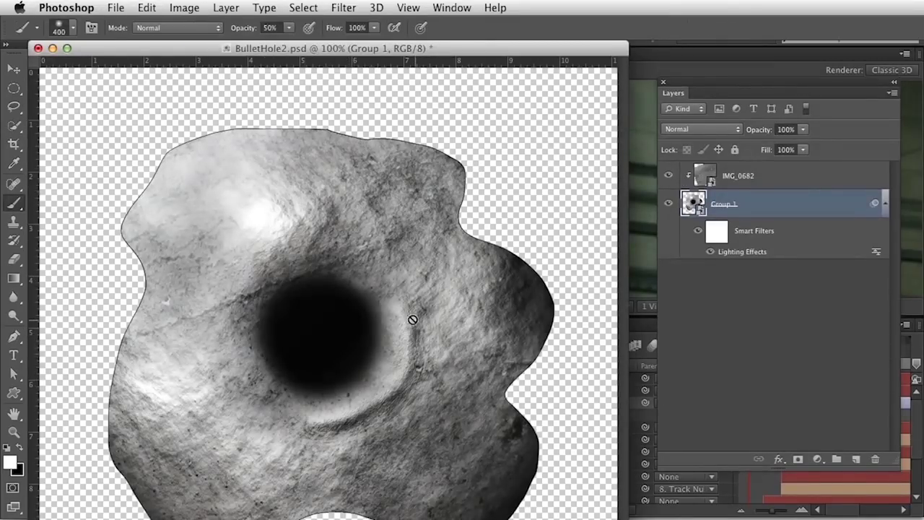
{"action": "key", "text": "super+s"}
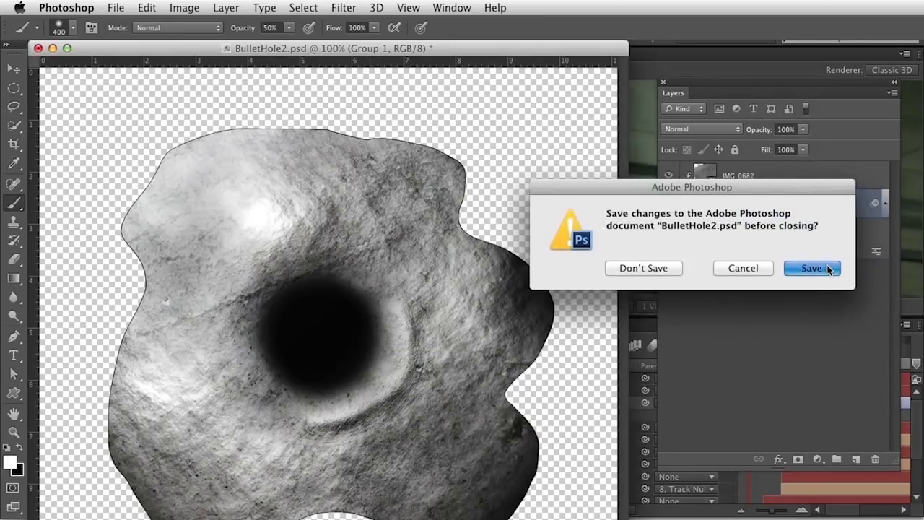
{"action": "left_click", "coordinate": [827, 267]}
{"action": "left_click", "coordinate": [201, 402]}
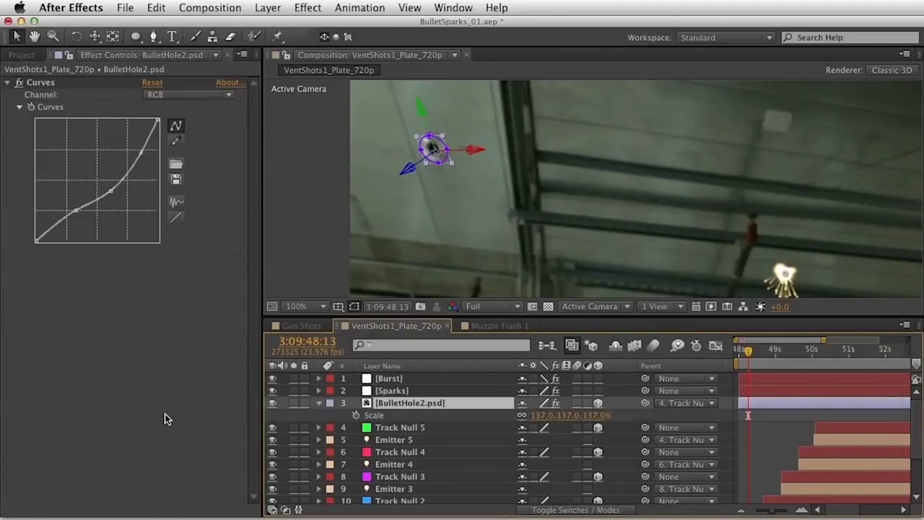
Steepen the BulletHole2.psd RGB Curves point for stronger contrast
{"action": "left_click", "coordinate": [390, 404], "text": "super"}
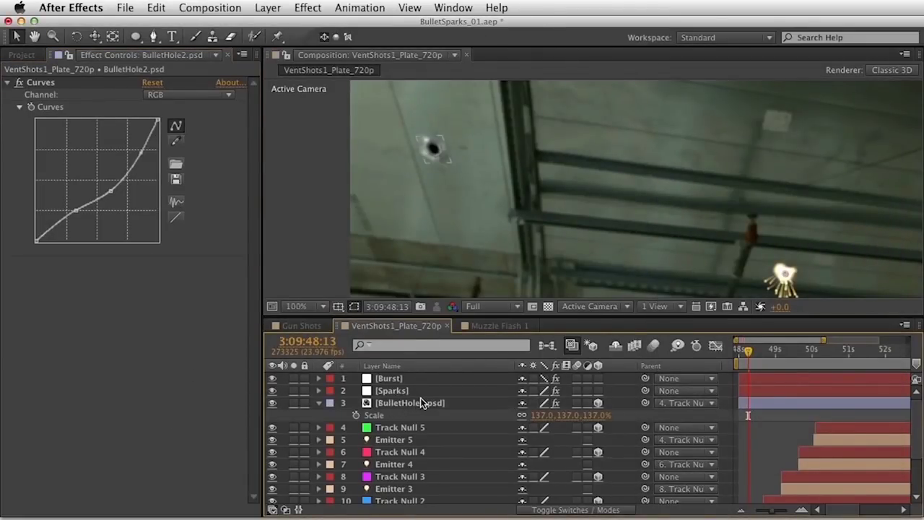
{"action": "left_click", "coordinate": [391, 390], "text": "shift"}
{"action": "key", "text": "e"}
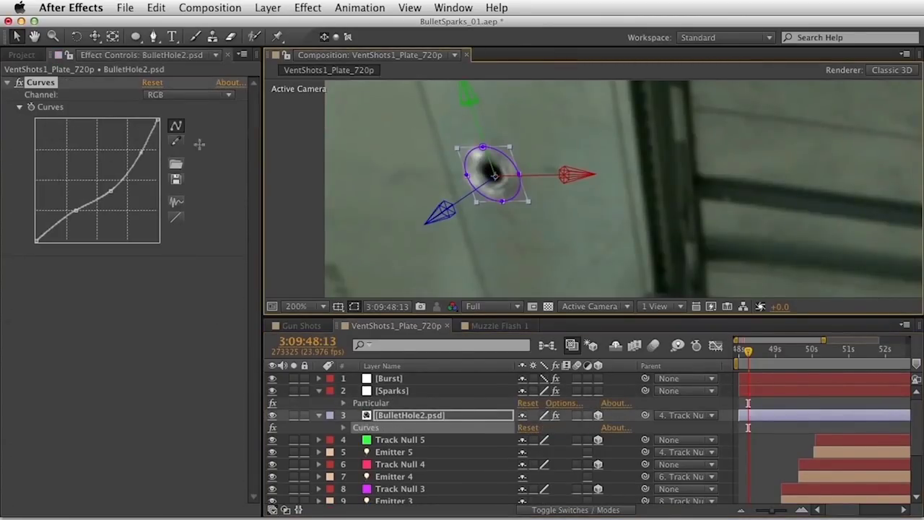
{"action": "left_click", "coordinate": [143, 158]}
{"action": "mouse_move", "coordinate": [141, 153]}
{"action": "left_mouse_down"}
{"action": "mouse_move", "coordinate": [150, 125]}
{"action": "mouse_move", "coordinate": [166, 142]}
{"action": "mouse_move", "coordinate": [164, 130]}
{"action": "mouse_move", "coordinate": [151, 159]}
{"action": "left_mouse_up"}
Bend the Green channel curve upward and leave the Blue channel curve roughly straight
{"action": "left_click", "coordinate": [187, 95]}
{"action": "left_click", "coordinate": [162, 135]}
{"action": "left_click_drag", "start_coordinate": [102, 177], "coordinate": [93, 173]}
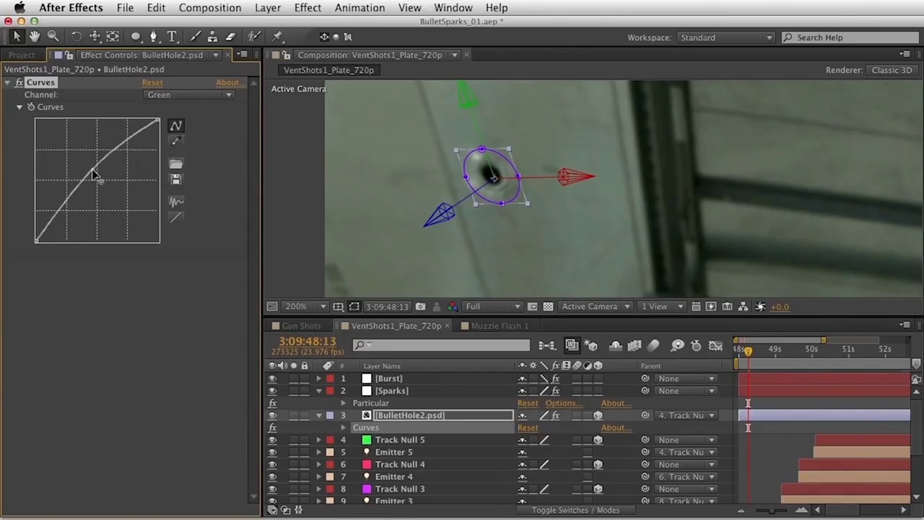
{"action": "left_click", "coordinate": [164, 94]}
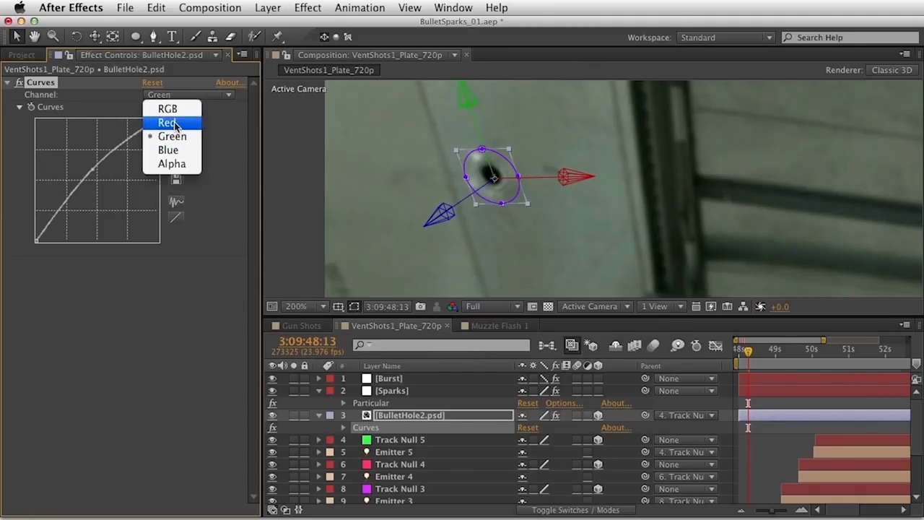
{"action": "left_click", "coordinate": [165, 149]}
{"action": "mouse_move", "coordinate": [105, 177]}
{"action": "left_mouse_down"}
{"action": "mouse_move", "coordinate": [82, 178]}
{"action": "mouse_move", "coordinate": [99, 180]}
{"action": "left_mouse_up"}
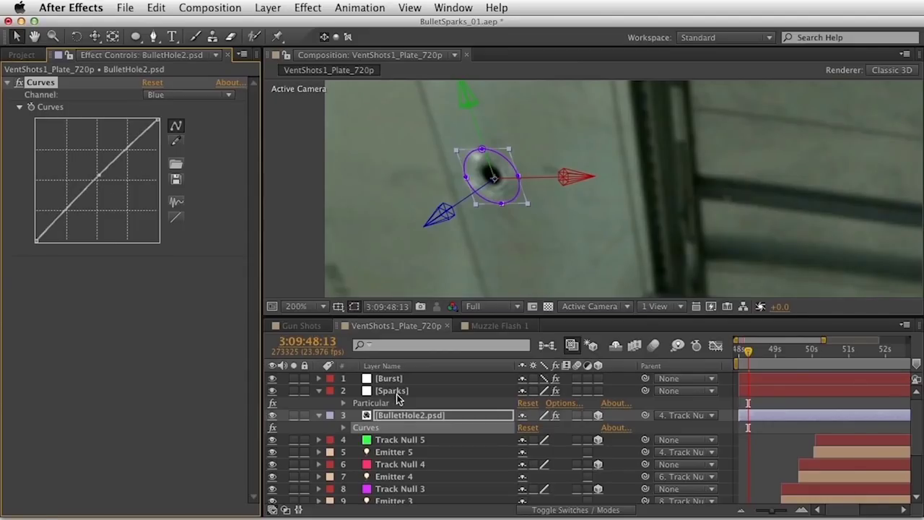
Reselect BulletHole2.psd, show its Scale property and zoom out to the whole plate
{"action": "left_click", "coordinate": [396, 392]}
{"action": "left_click", "coordinate": [411, 416]}
{"action": "key", "text": "e"}
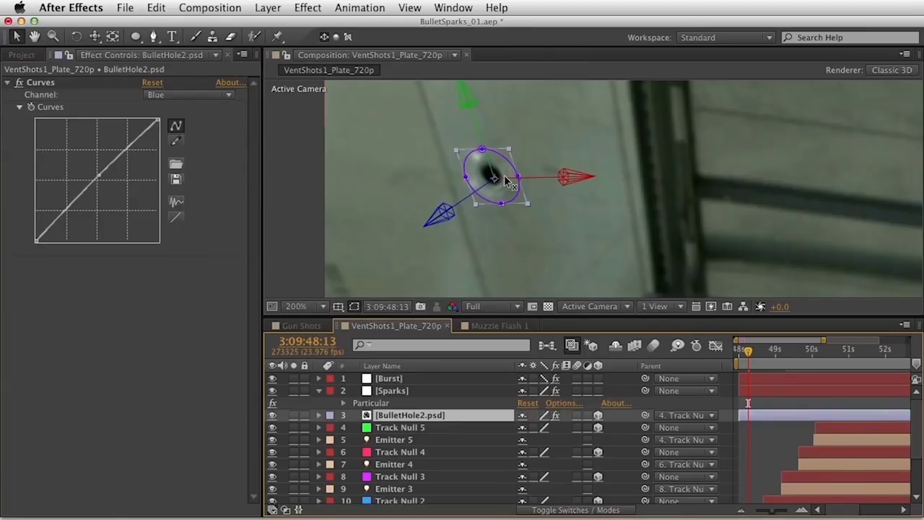
{"action": "key", "text": "comma"}
{"action": "key", "text": "comma"}
{"action": "key", "text": "s"}
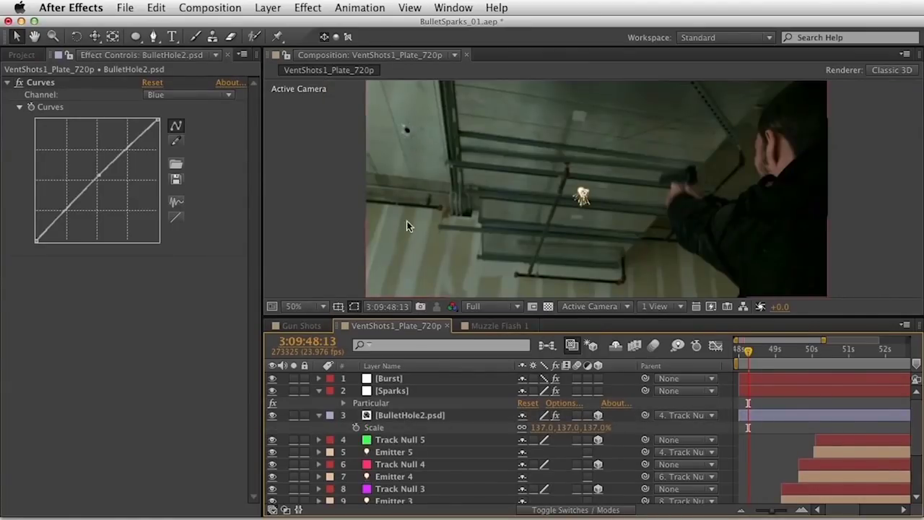
Apply Camera Lens Blur with radius 30 to BulletHole2.psd and scale it to 124%
{"action": "left_click", "coordinate": [422, 415]}
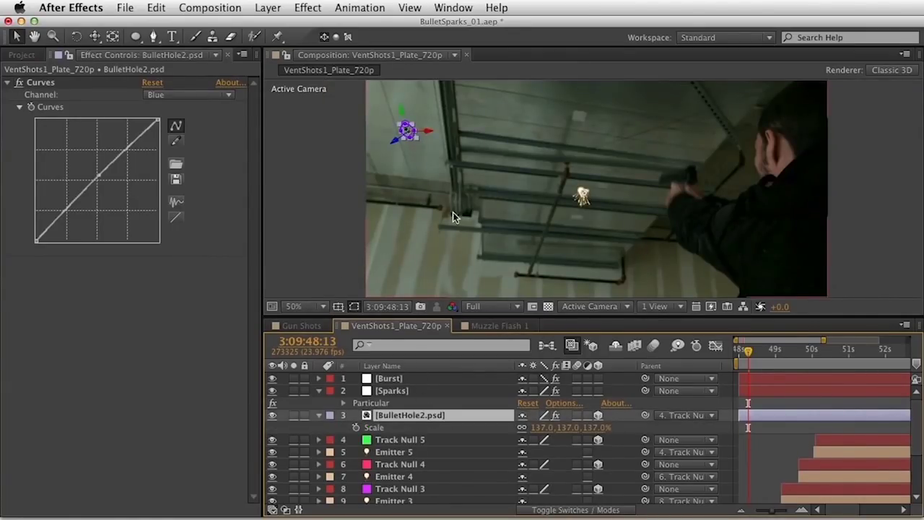
{"action": "left_click", "coordinate": [309, 9]}
{"action": "mouse_move", "coordinate": [376, 105]}
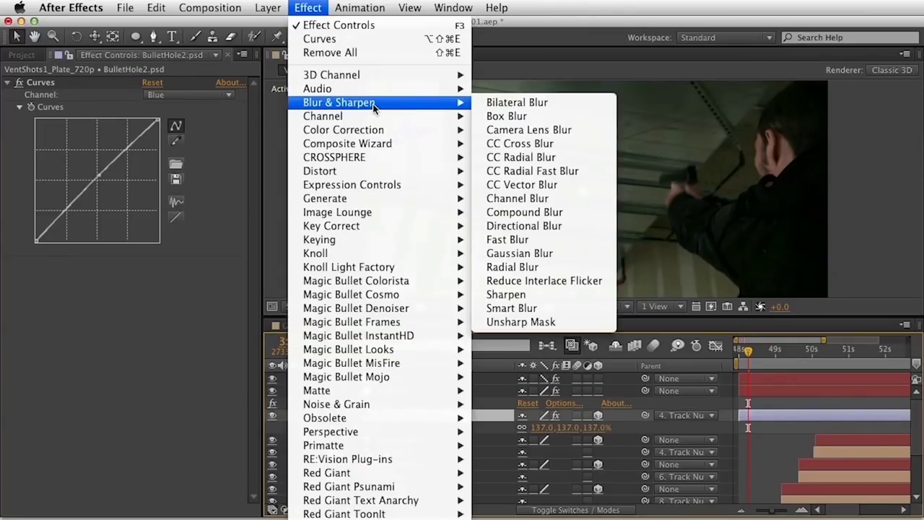
{"action": "left_click", "coordinate": [566, 136]}
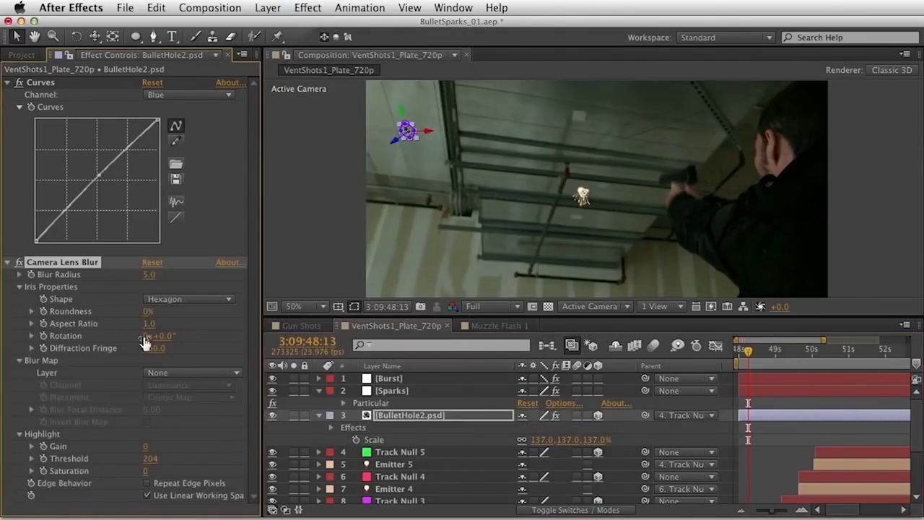
{"action": "left_click", "coordinate": [220, 285]}
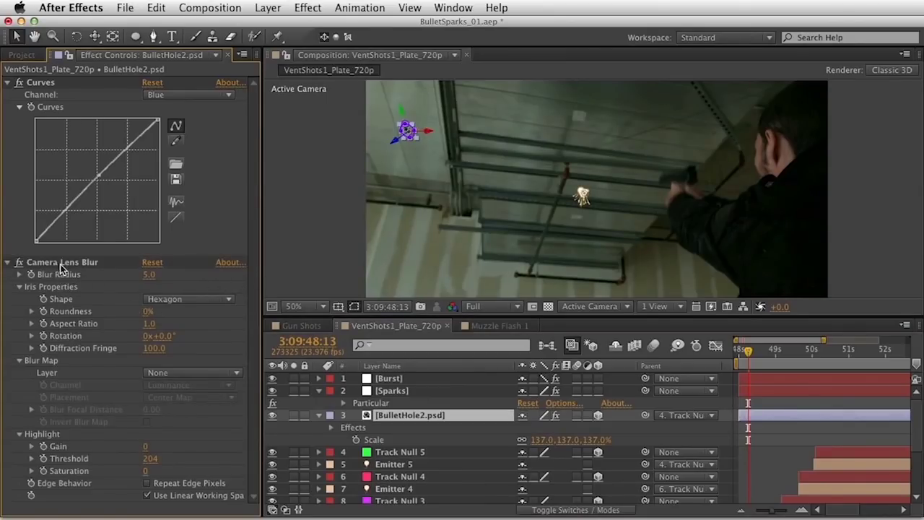
{"action": "left_click", "coordinate": [407, 417]}
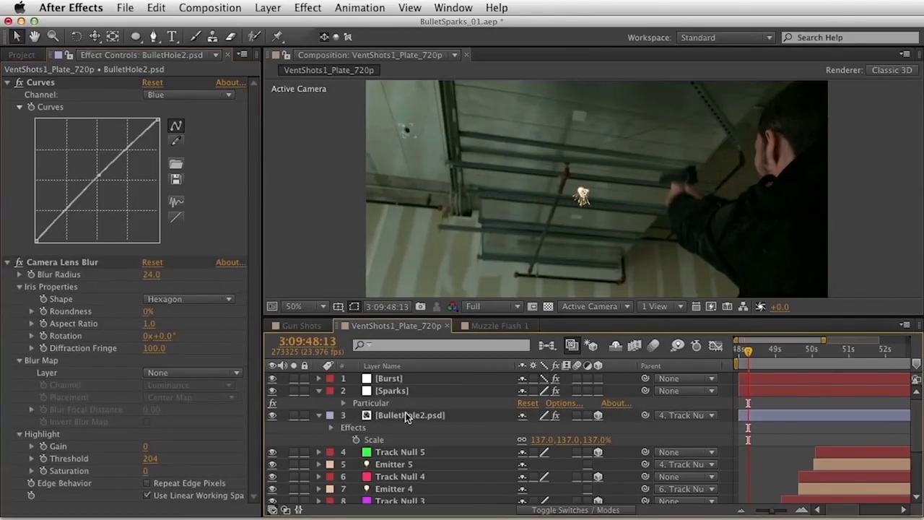
{"action": "left_click", "coordinate": [407, 419]}
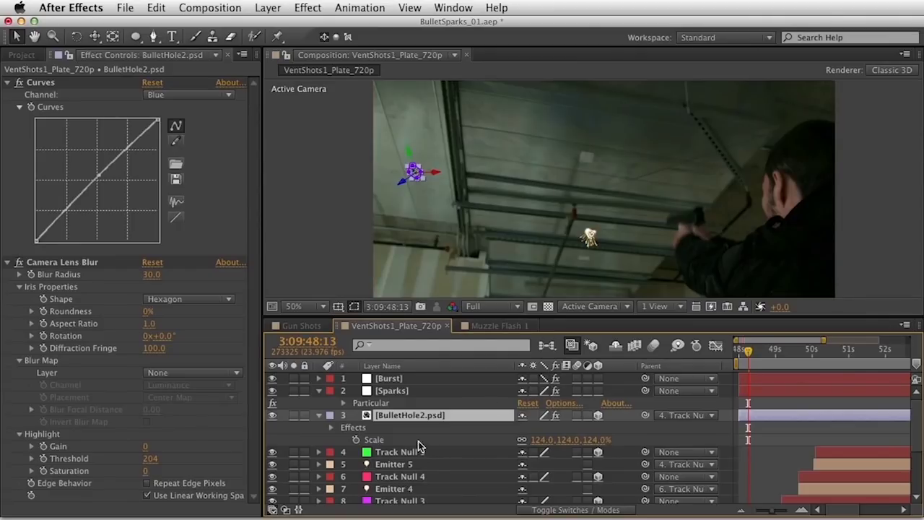
{"action": "left_click", "coordinate": [324, 106]}
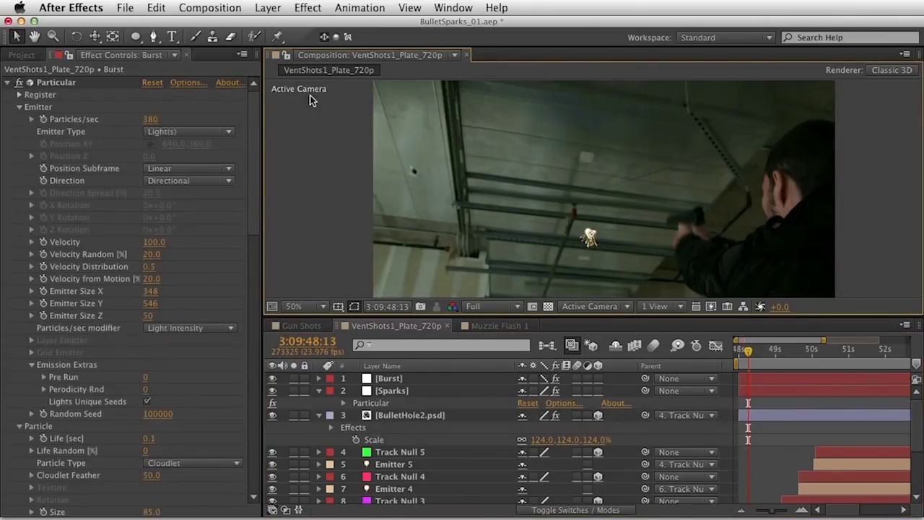
Open a second composition viewer and turn off Layer Controls in its view options
{"action": "left_click", "coordinate": [410, 8]}
{"action": "left_click", "coordinate": [423, 23]}
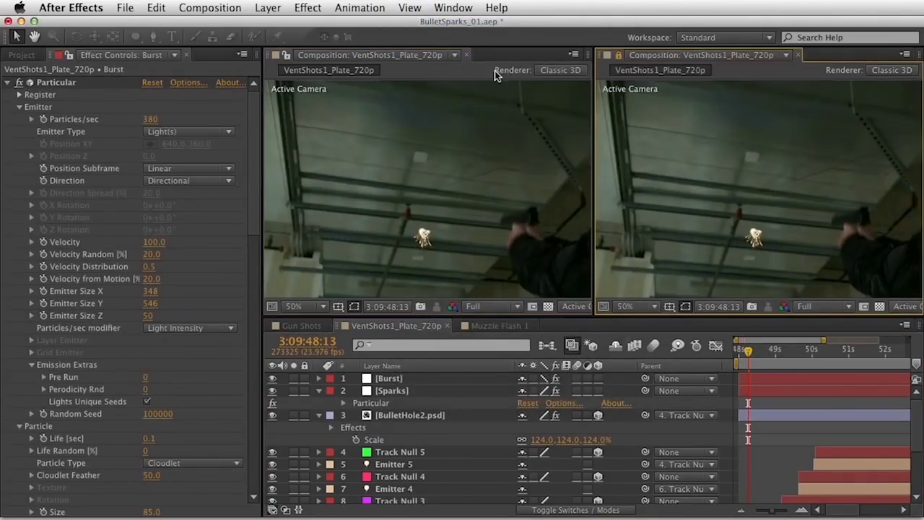
{"action": "left_click_drag", "start_coordinate": [684, 151], "coordinate": [643, 192]}
{"action": "left_click", "coordinate": [349, 175]}
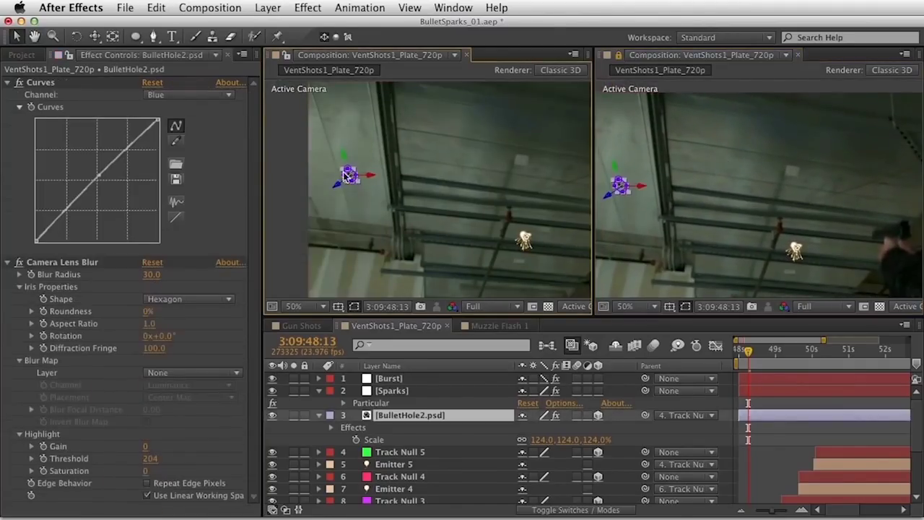
{"action": "left_click", "coordinate": [911, 54]}
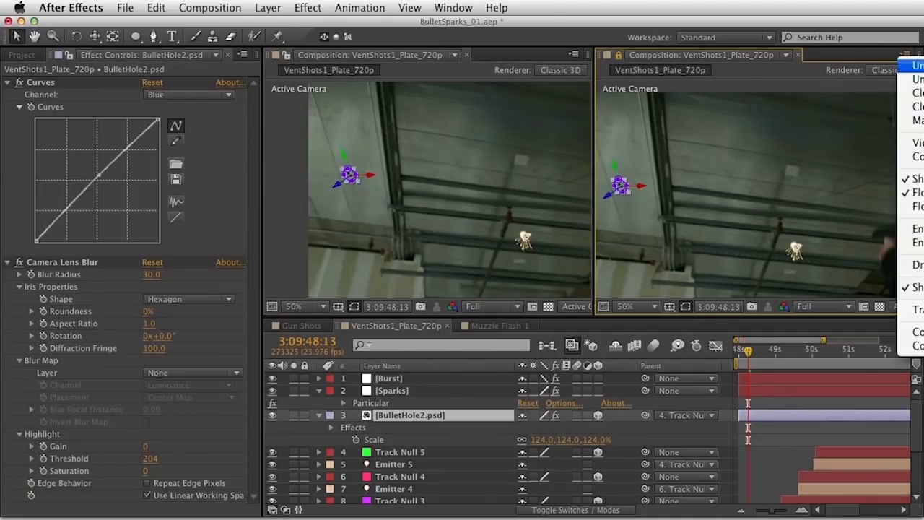
{"action": "left_click", "coordinate": [913, 143]}
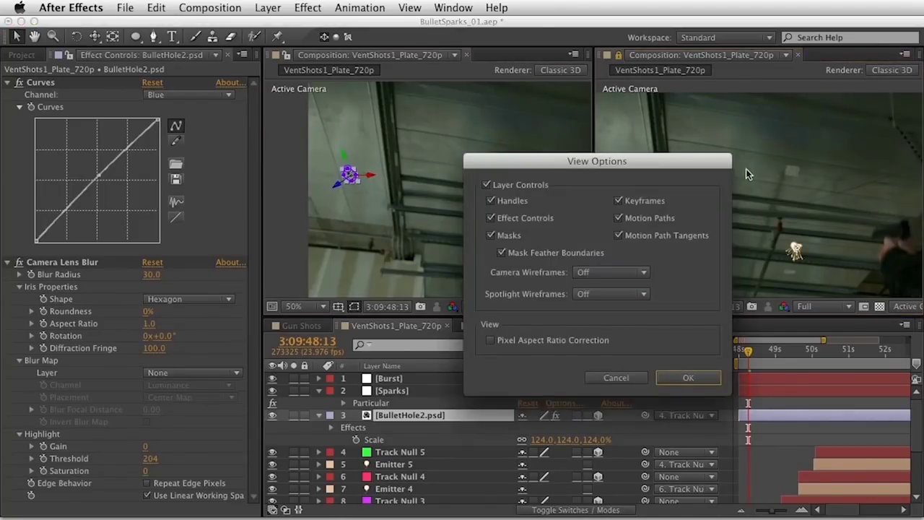
{"action": "left_click", "coordinate": [487, 185]}
{"action": "left_click", "coordinate": [688, 378]}
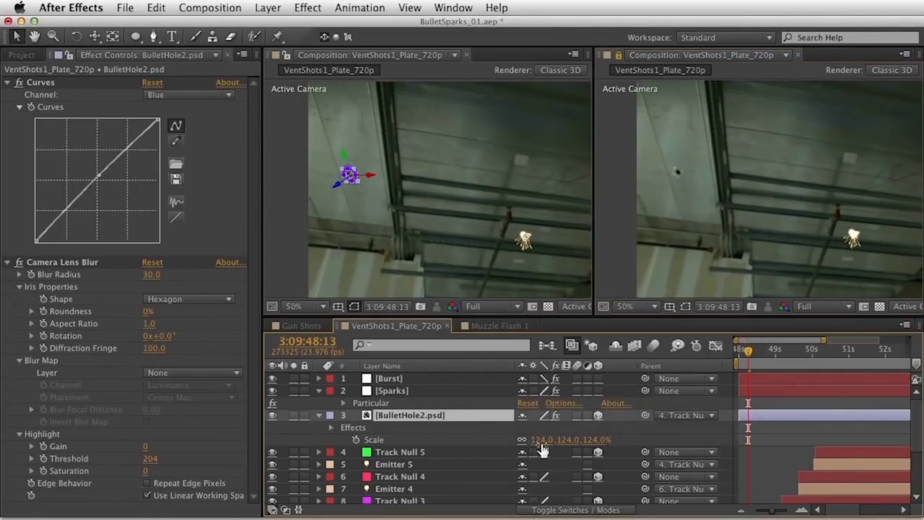
Scale BulletHole2.psd to 98%, add a new mask, and maximise the Timeline
{"action": "left_click_drag", "start_coordinate": [538, 440], "coordinate": [522, 439]}
{"action": "left_click", "coordinate": [393, 420]}
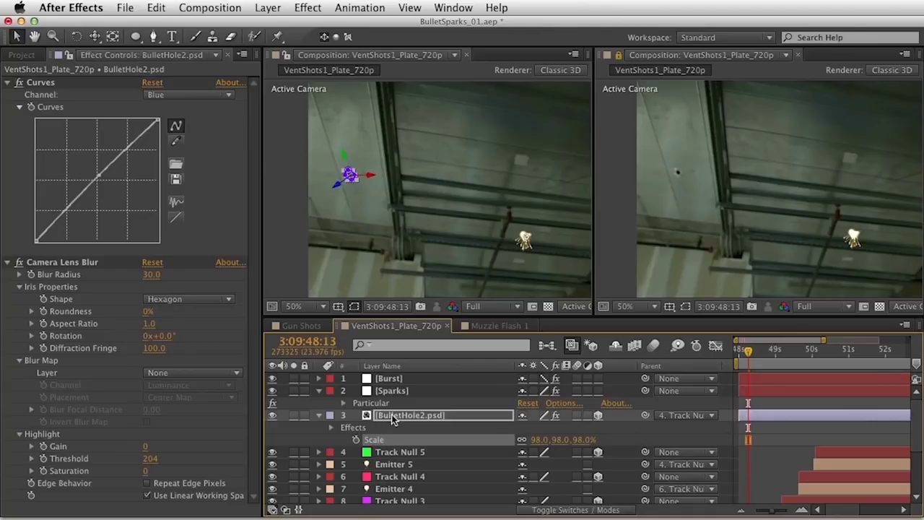
{"action": "key", "text": "ctrl+shift+n"}
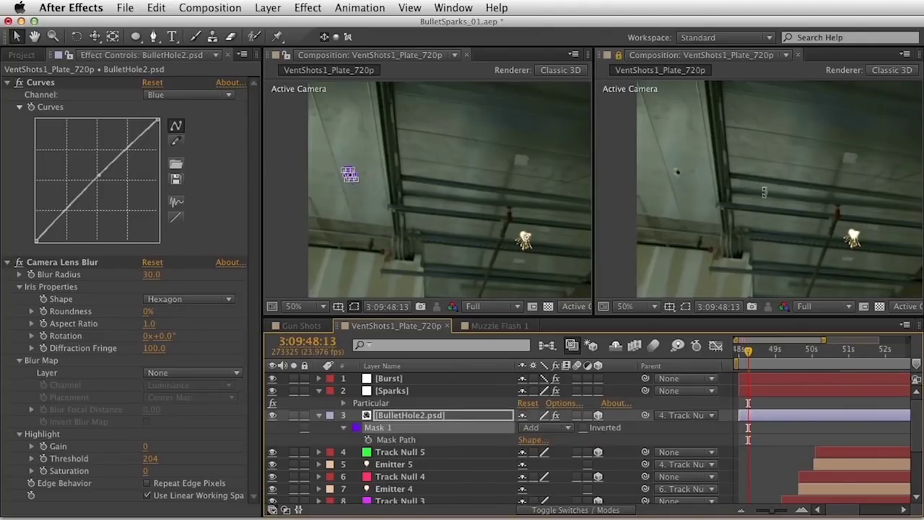
{"action": "left_click", "coordinate": [353, 176]}
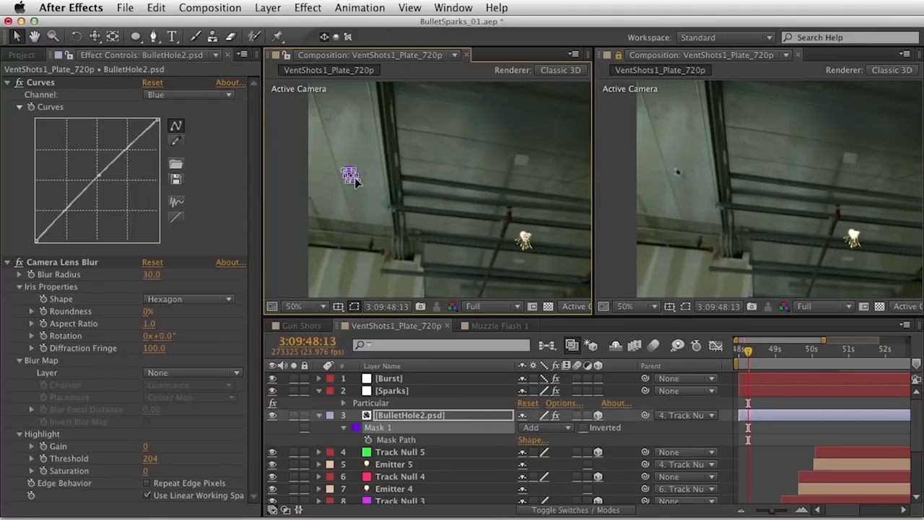
{"action": "left_click", "coordinate": [416, 418]}
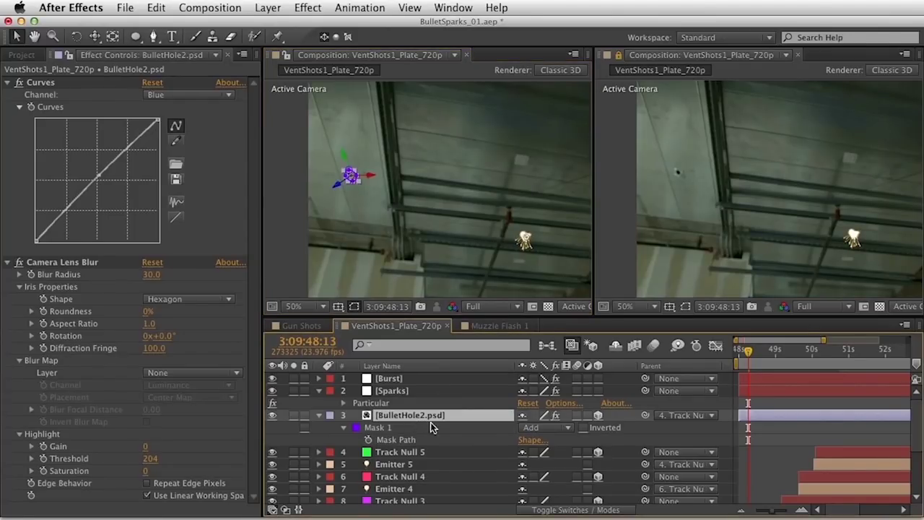
{"action": "key", "text": "grave"}
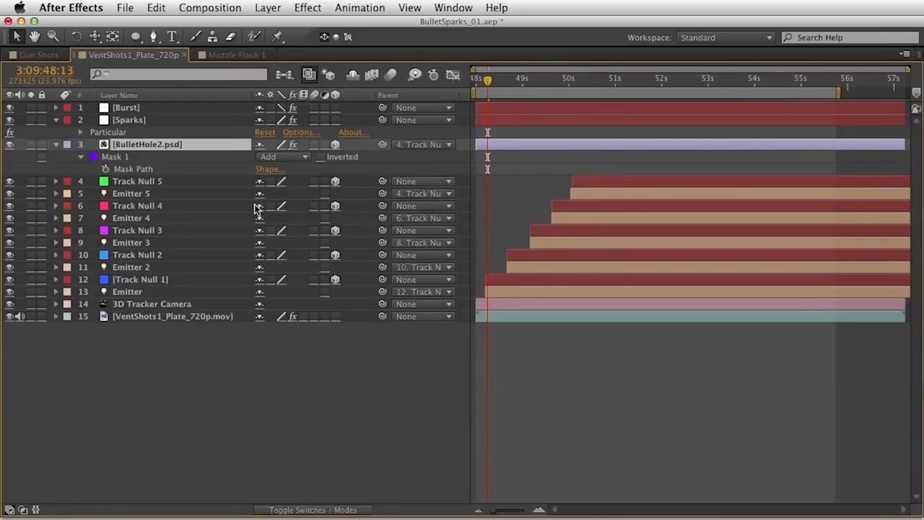
Duplicate BulletHole2.psd and parent the copies to Track Null 1 through Track Null 5
{"action": "key", "text": "super+d"}
{"action": "key", "text": "super+d"}
{"action": "key", "text": "super+d"}
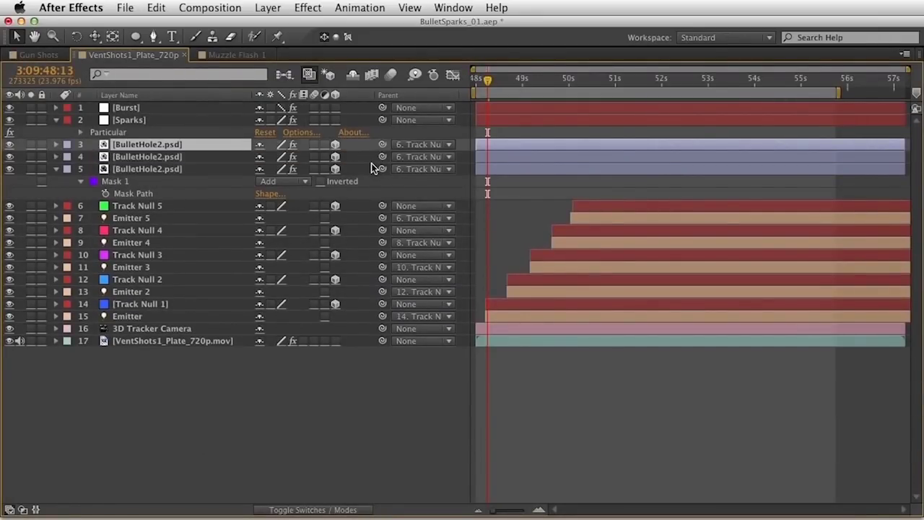
{"action": "key", "text": "super+d"}
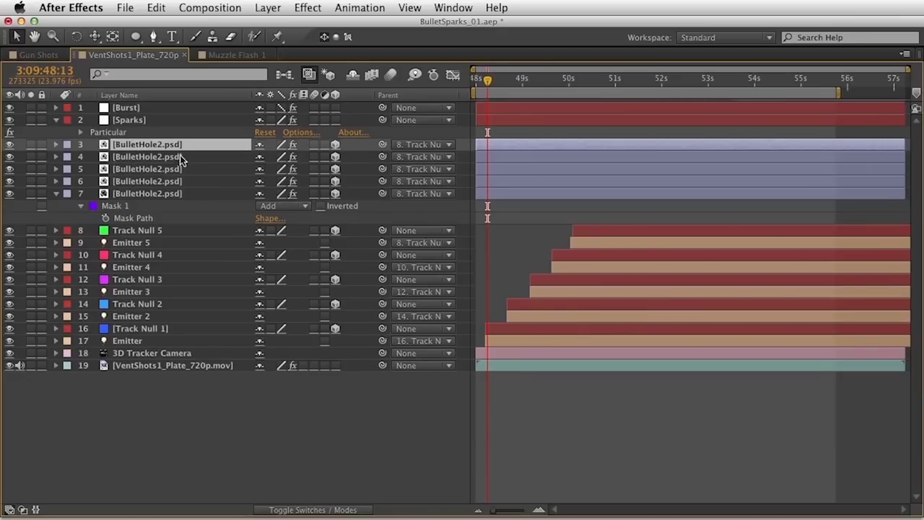
{"action": "left_click_drag", "start_coordinate": [382, 144], "coordinate": [183, 330]}
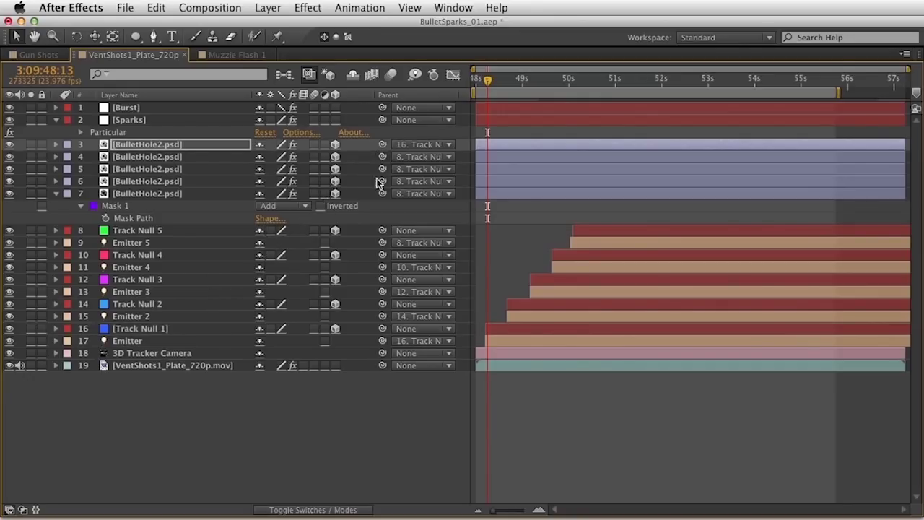
{"action": "left_click", "coordinate": [189, 161]}
{"action": "left_click_drag", "start_coordinate": [382, 157], "coordinate": [208, 303]}
{"action": "left_click", "coordinate": [211, 170]}
{"action": "left_click_drag", "start_coordinate": [381, 173], "coordinate": [185, 280]}
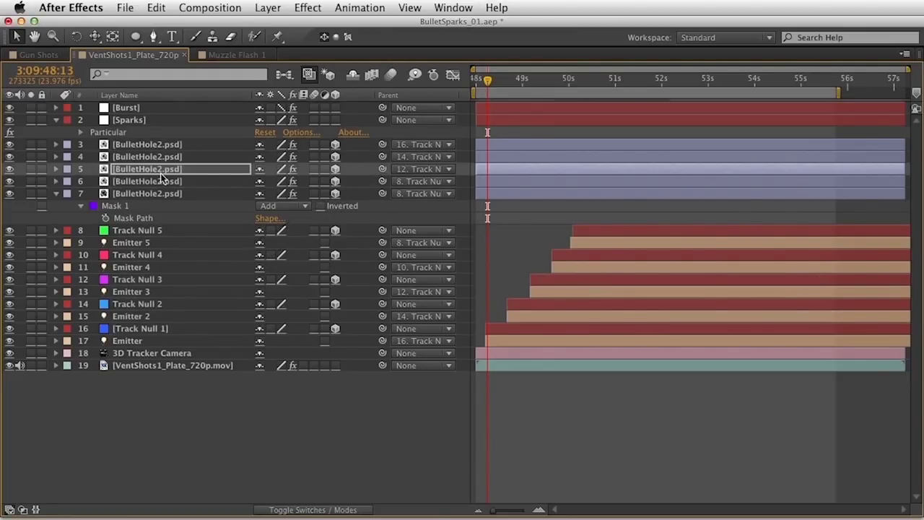
{"action": "left_click", "coordinate": [166, 182]}
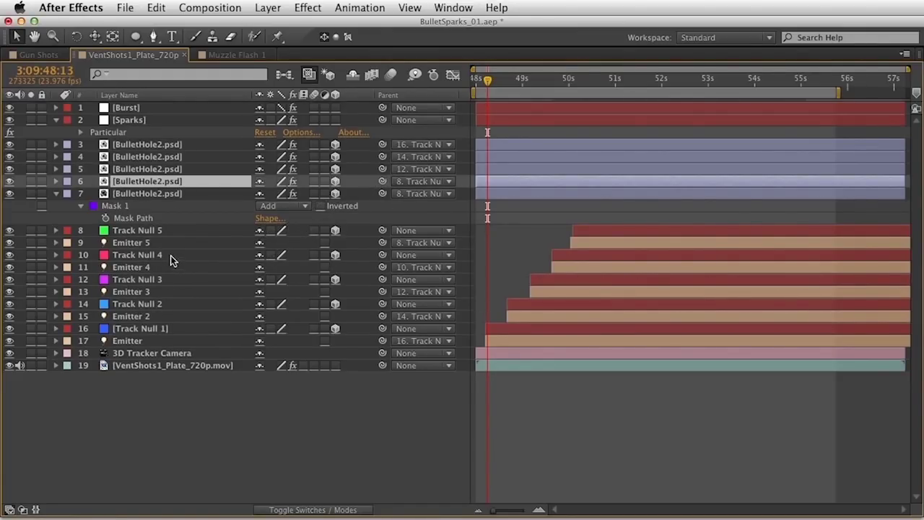
{"action": "left_click_drag", "start_coordinate": [381, 186], "coordinate": [247, 258]}
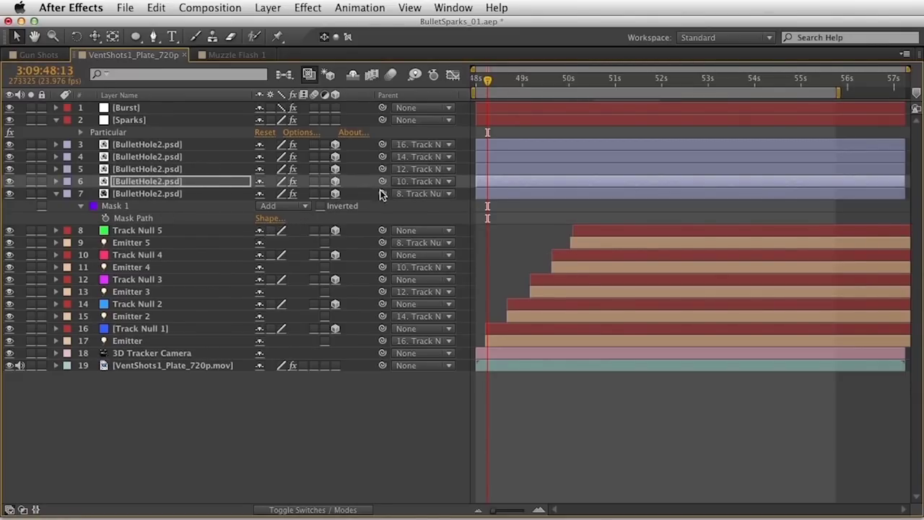
{"action": "left_click_drag", "start_coordinate": [160, 200], "coordinate": [175, 257]}
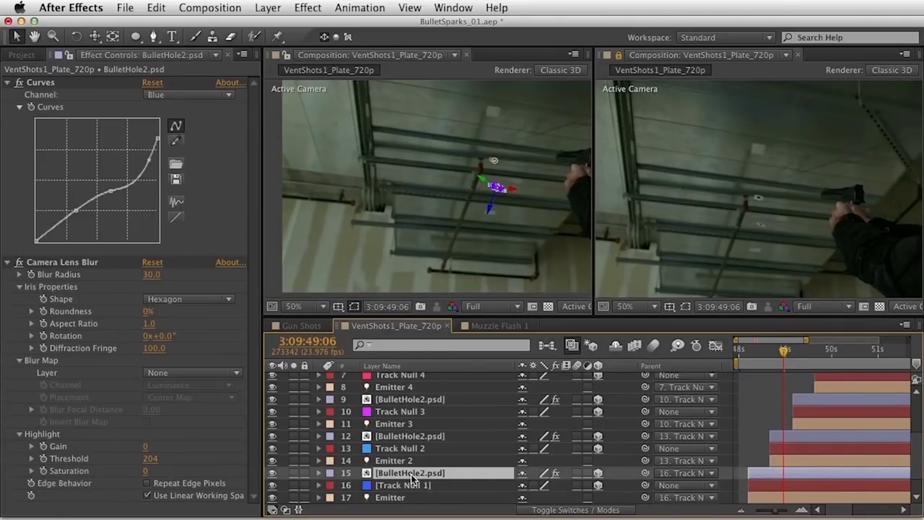
Tilt layer 15's Orientation so the bullet hole lies flat on the ceiling
{"action": "key", "text": "r"}
{"action": "scroll", "coordinate": [629, 455], "scroll_direction": "down", "scroll_amount": 2}
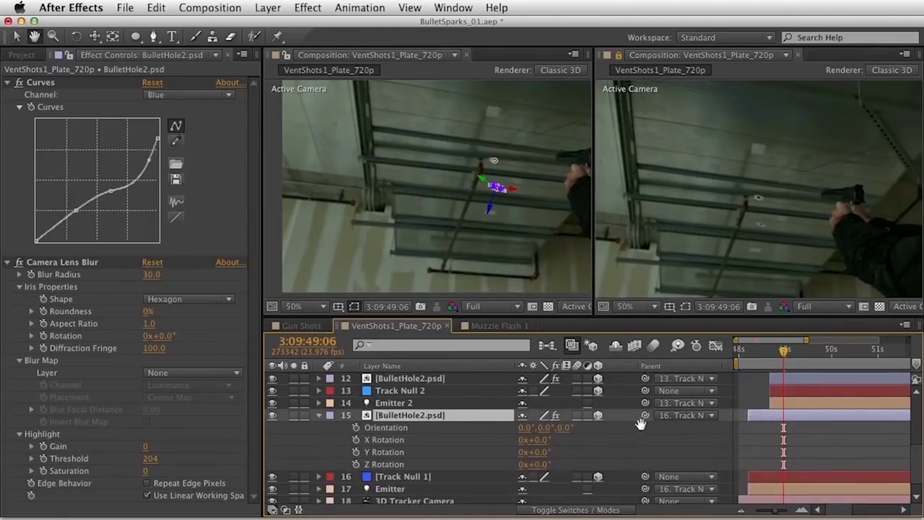
{"action": "left_click_drag", "start_coordinate": [525, 427], "coordinate": [553, 431]}
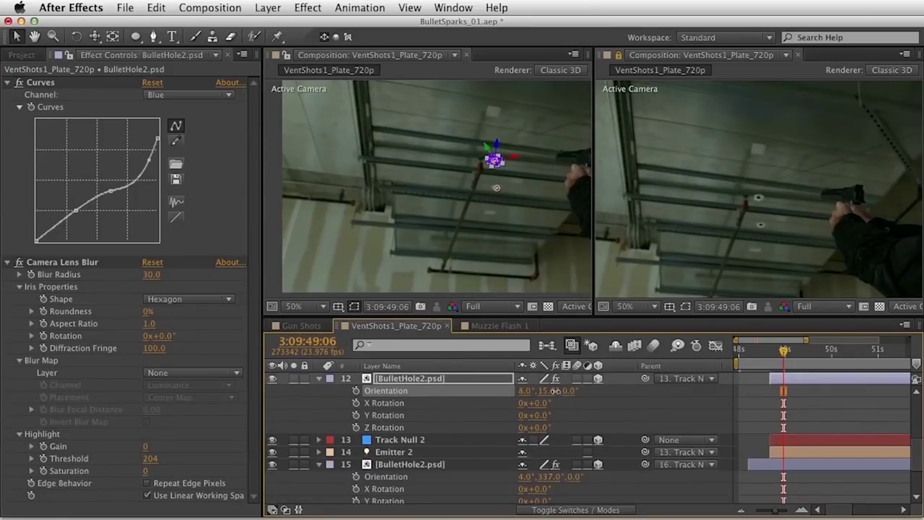
Set layer 12's blending mode to Soft Light, after trying Hard Light
{"action": "left_click", "coordinate": [448, 380]}
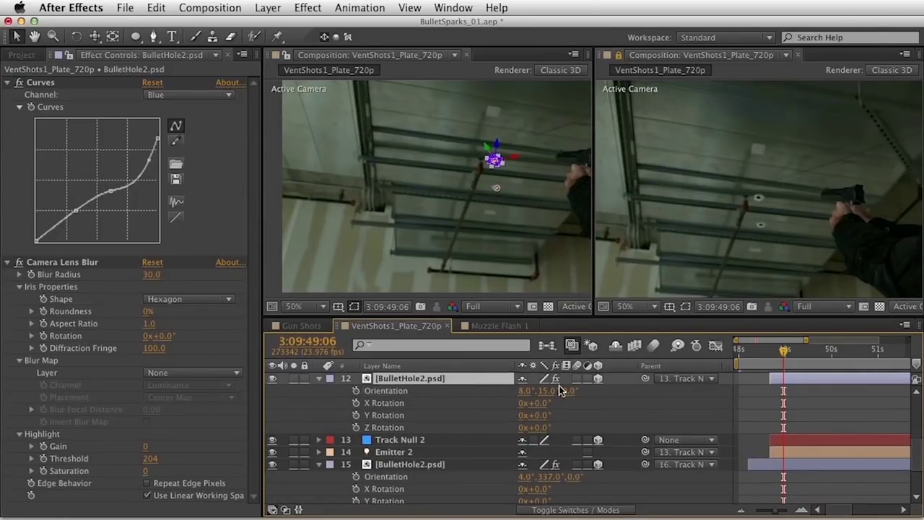
{"action": "key", "text": "r"}
{"action": "left_click", "coordinate": [519, 387]}
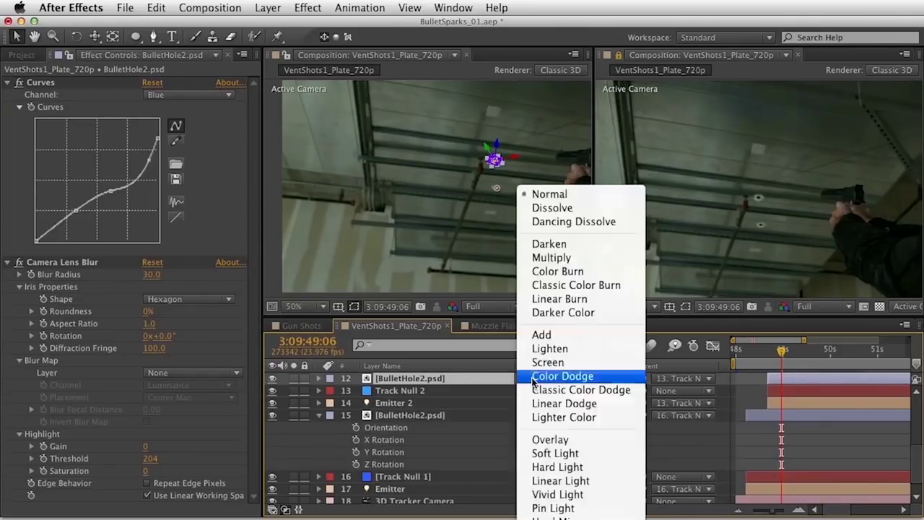
{"action": "left_click", "coordinate": [607, 453]}
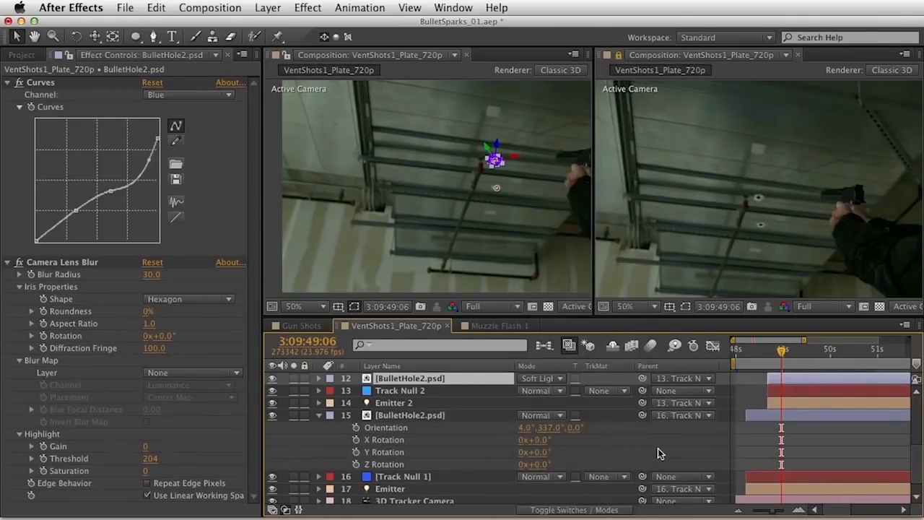
{"action": "left_click", "coordinate": [551, 380]}
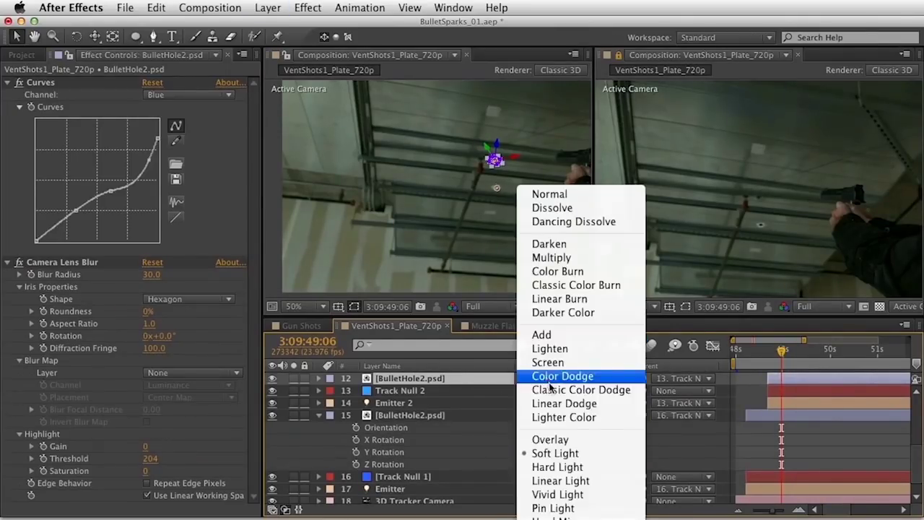
{"action": "left_click", "coordinate": [589, 467]}
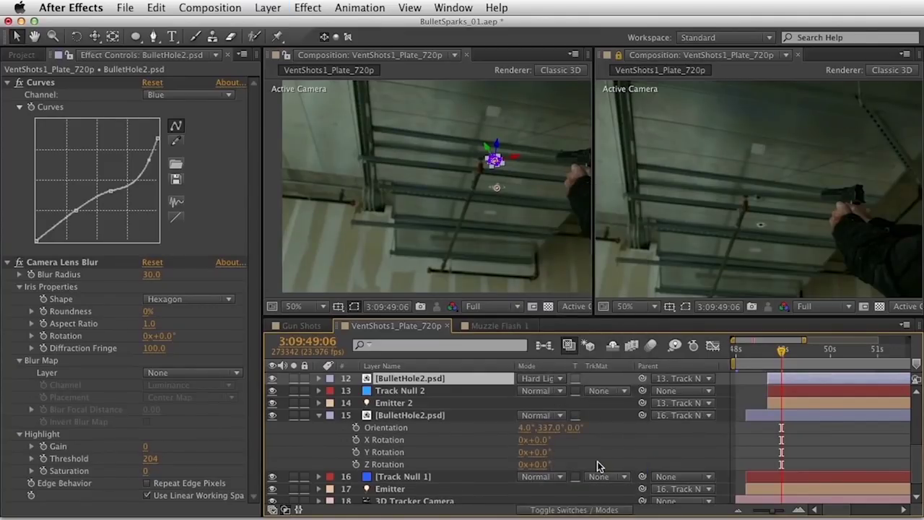
{"action": "key", "text": "super+z"}
{"action": "key", "text": "u"}
{"action": "key", "text": "u"}
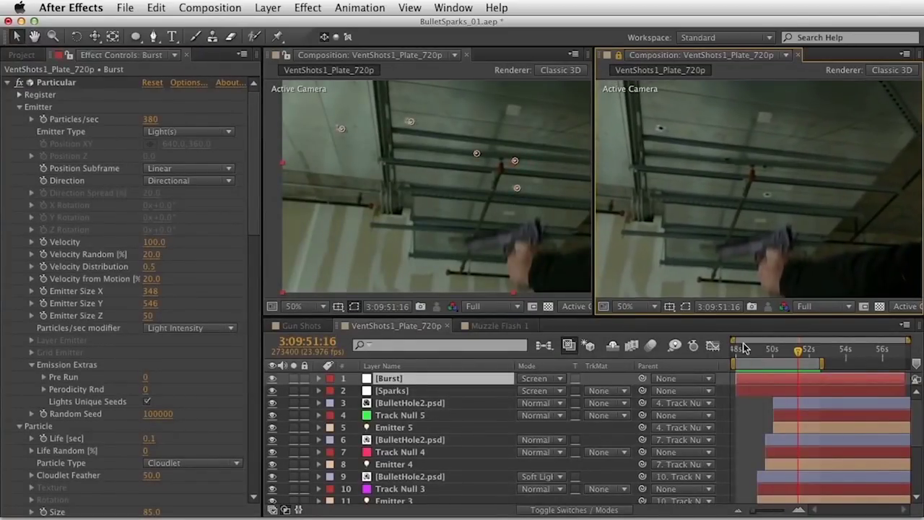
Move the playhead back to about 50 seconds and show the Project panel
{"action": "left_click", "coordinate": [774, 349]}
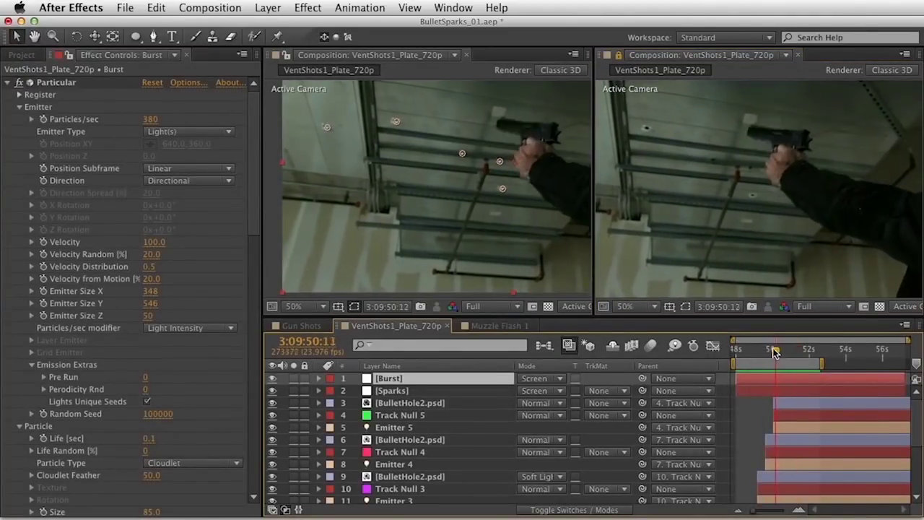
{"action": "left_click", "coordinate": [21, 55]}
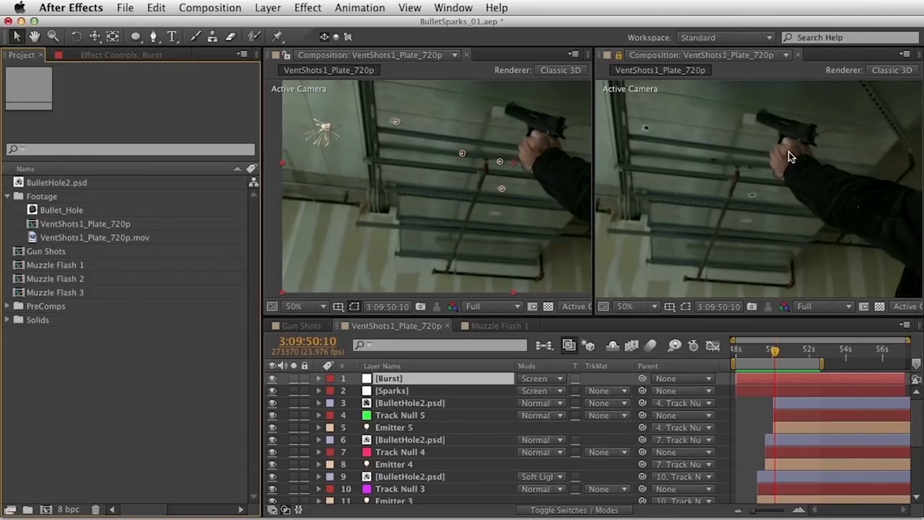
Search the project for 'muzz', open Muzzle Flash 1 and select its Emitter layer
{"action": "left_click", "coordinate": [75, 152]}
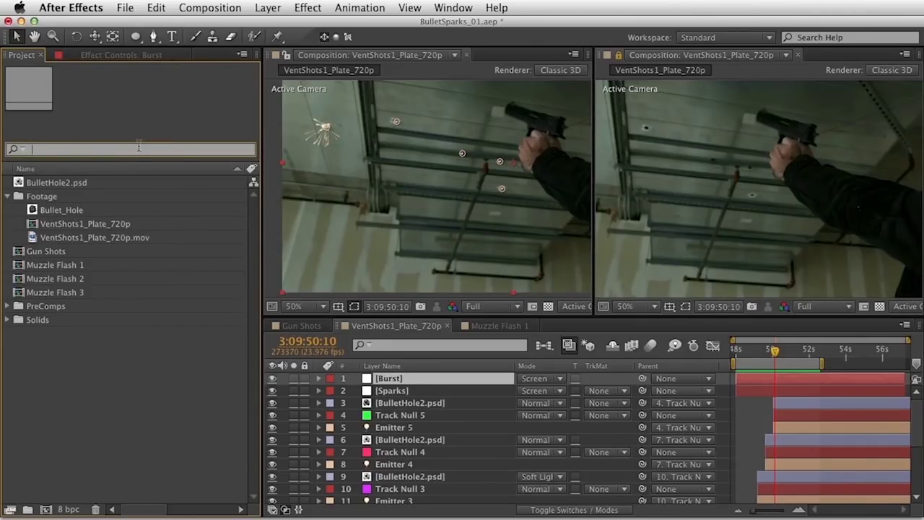
{"action": "type", "text": "muzz"}
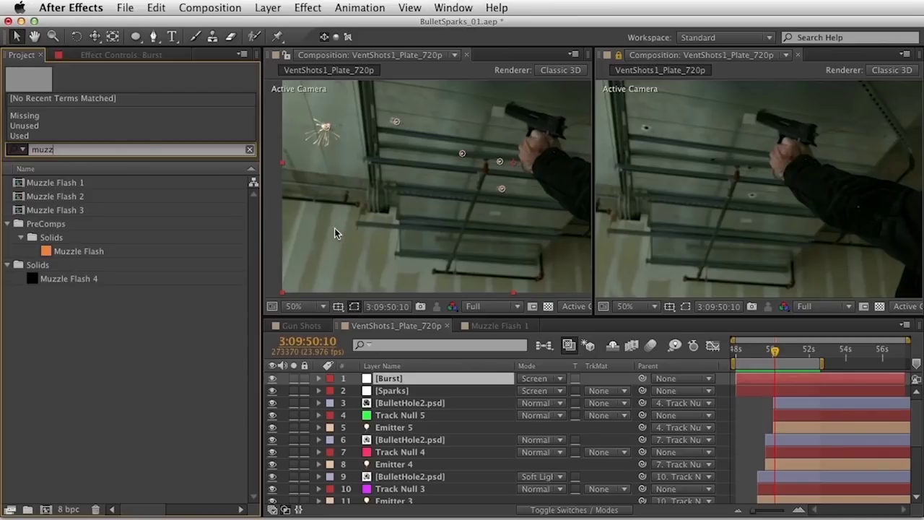
{"action": "key", "text": "Return"}
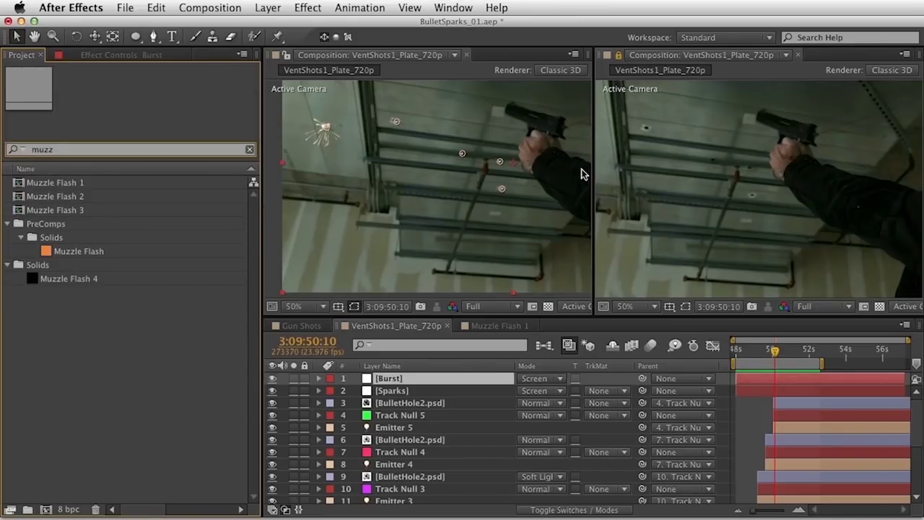
{"action": "left_click", "coordinate": [63, 187]}
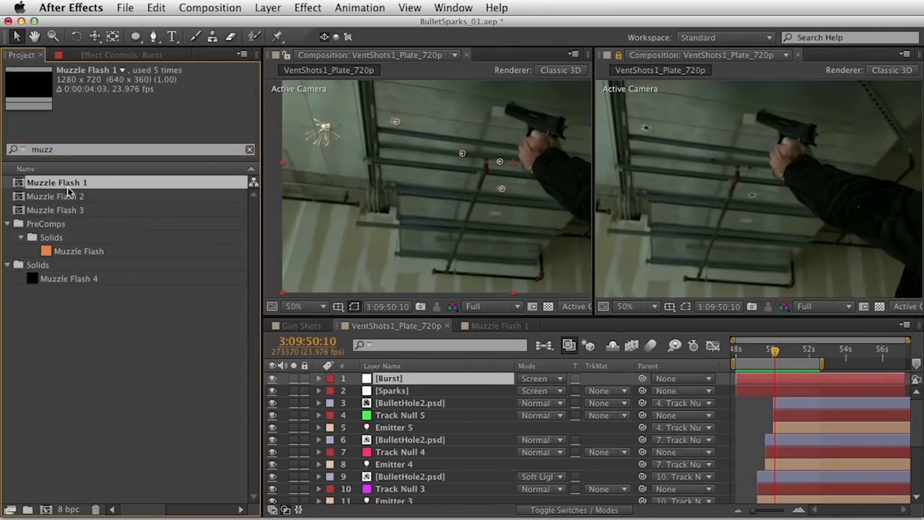
{"action": "double_click", "coordinate": [62, 185]}
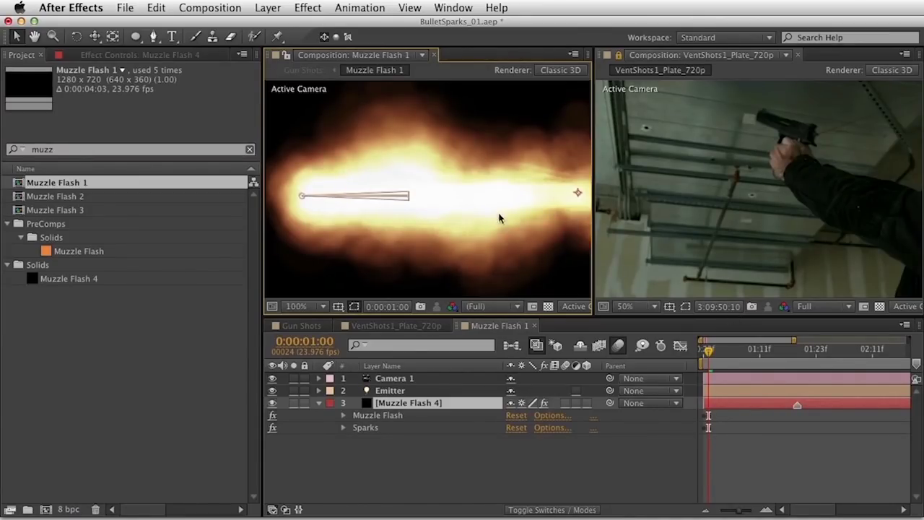
{"action": "left_click_drag", "start_coordinate": [488, 218], "coordinate": [477, 182]}
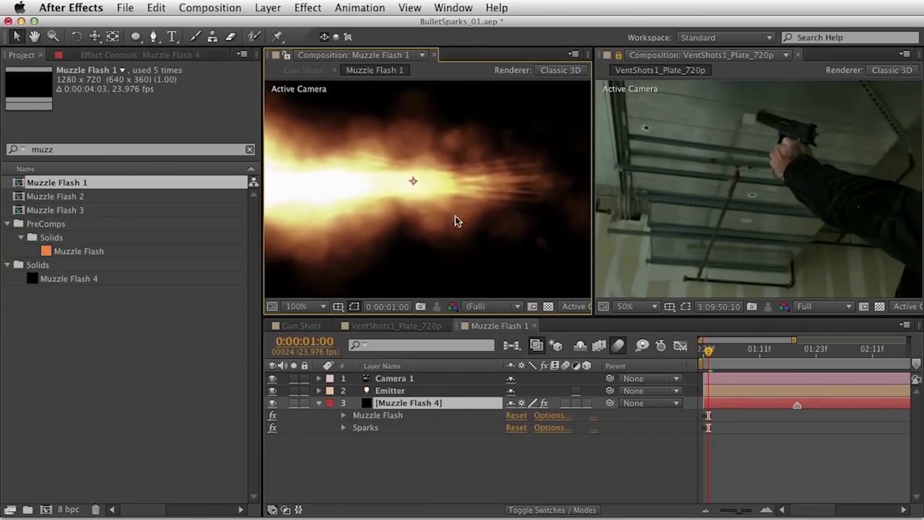
{"action": "left_click", "coordinate": [396, 391]}
Recenter the view and toggle the Muzzle Flash 4 layer's Sparks and Muzzle Flash effects off and on
{"action": "key", "text": "h"}
{"action": "left_click_drag", "start_coordinate": [553, 221], "coordinate": [567, 222]}
{"action": "key", "text": "v"}
{"action": "left_click", "coordinate": [393, 405]}
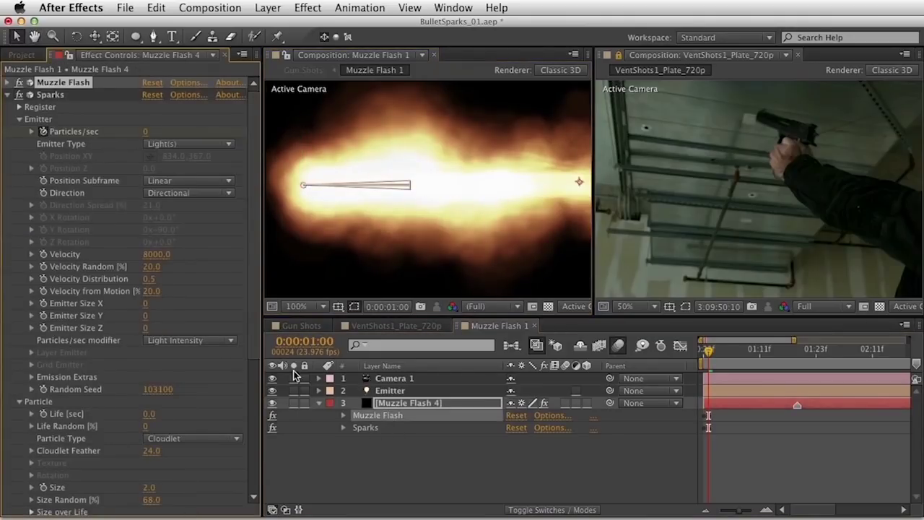
{"action": "left_click", "coordinate": [19, 95]}
{"action": "left_click", "coordinate": [19, 83]}
{"action": "left_click", "coordinate": [20, 95]}
Inspect the Muzzle Flash effect's Particle settings, then collapse both effects
{"action": "left_click", "coordinate": [6, 84]}
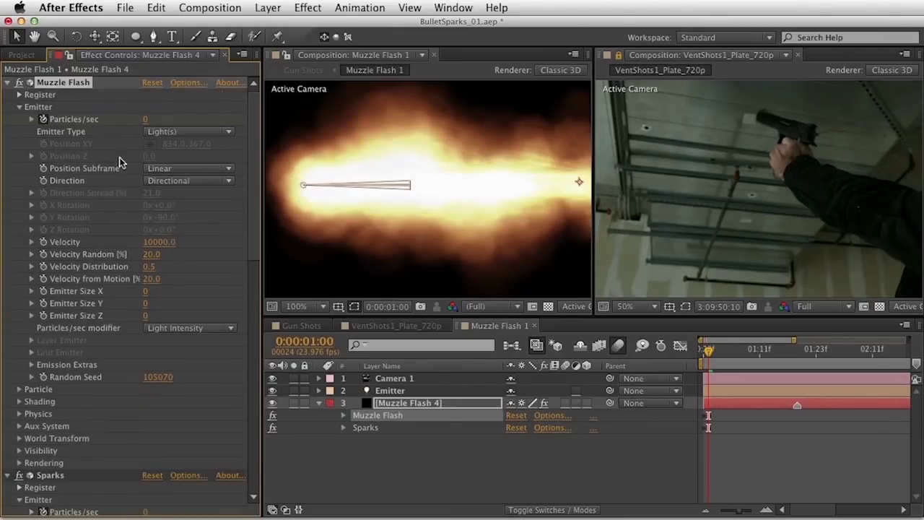
{"action": "left_click", "coordinate": [20, 389]}
{"action": "scroll", "coordinate": [77, 392], "scroll_direction": "down", "scroll_amount": 4}
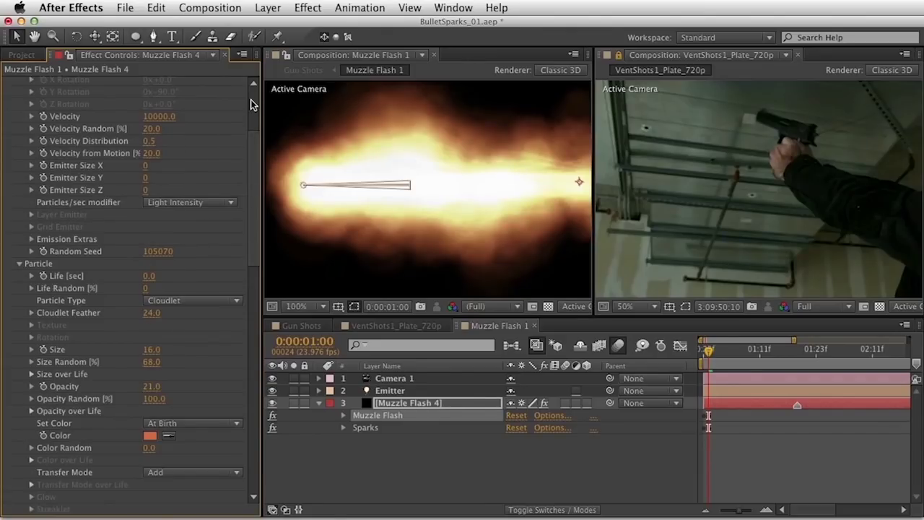
{"action": "scroll", "coordinate": [259, 107], "scroll_direction": "up", "scroll_amount": 4}
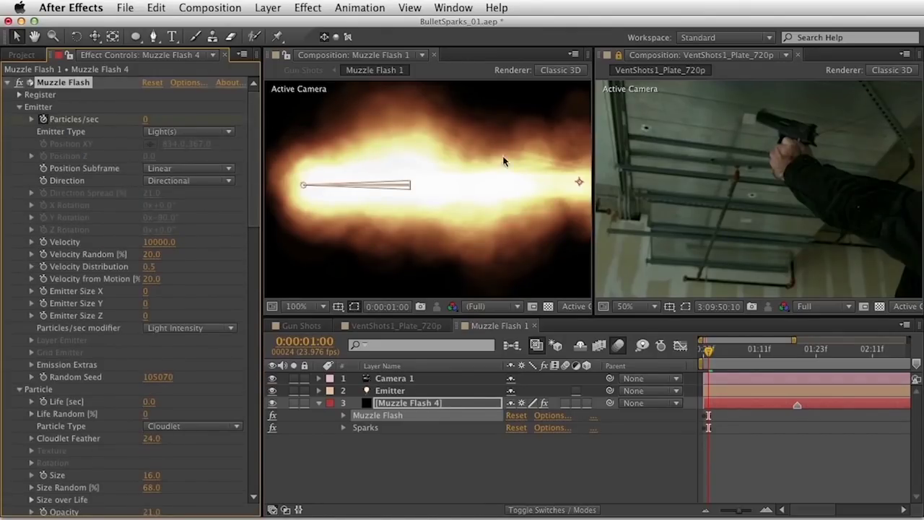
{"action": "left_click", "coordinate": [7, 82]}
{"action": "left_click", "coordinate": [7, 94]}
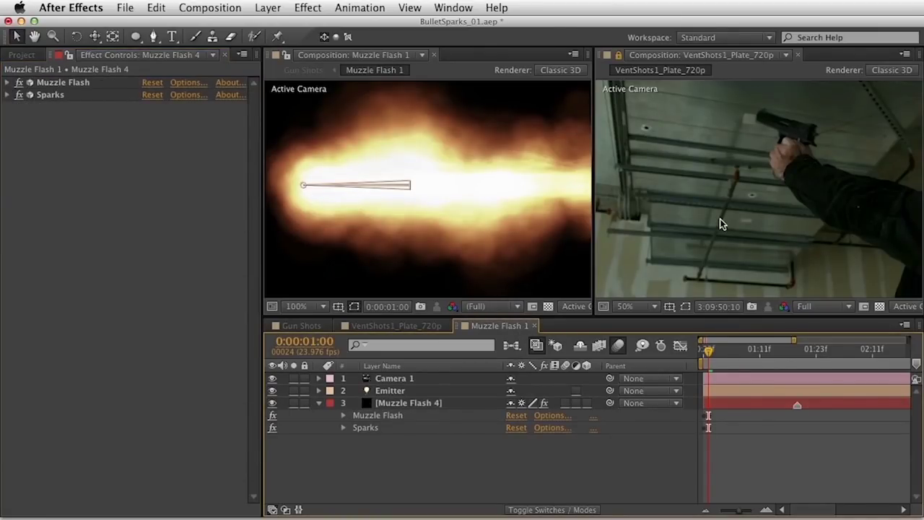
Select the Emitter layer and switch to the VentShots1_Plate_720p composition
{"action": "left_click", "coordinate": [390, 403]}
{"action": "left_click", "coordinate": [396, 391]}
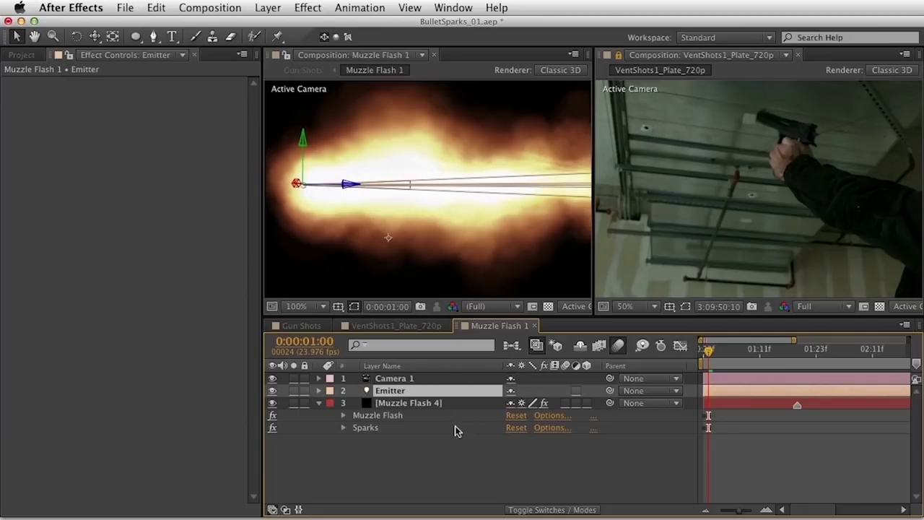
{"action": "left_click", "coordinate": [425, 325]}
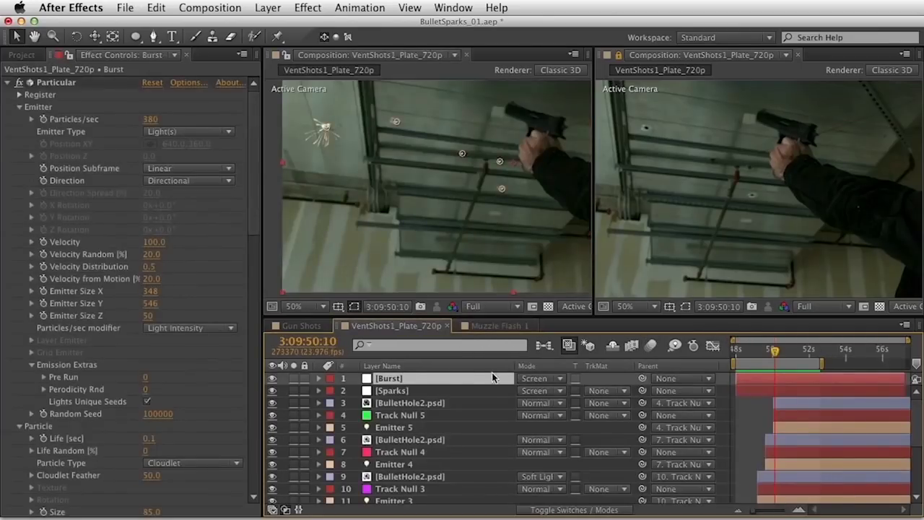
At 3:09:49:09, add Muzzle Flash 1 from the Project panel as a layer
{"action": "left_click", "coordinate": [755, 353]}
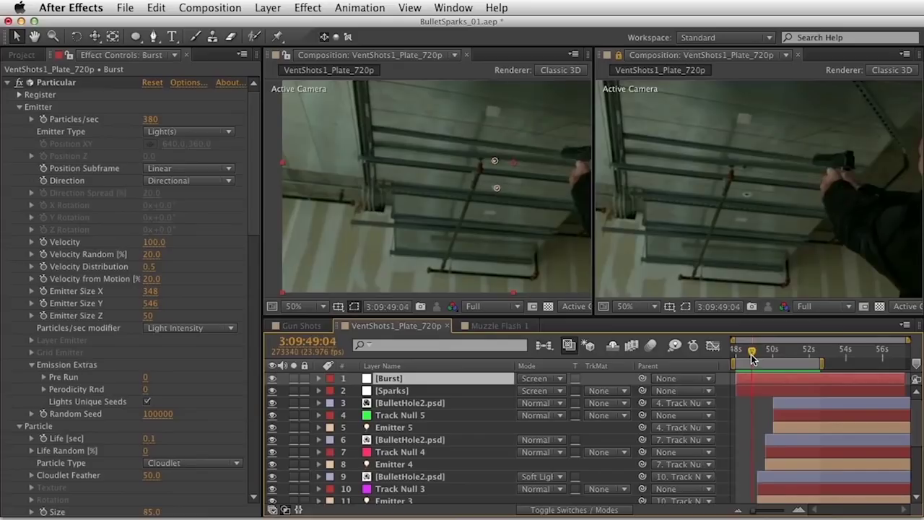
{"action": "left_click", "coordinate": [33, 55]}
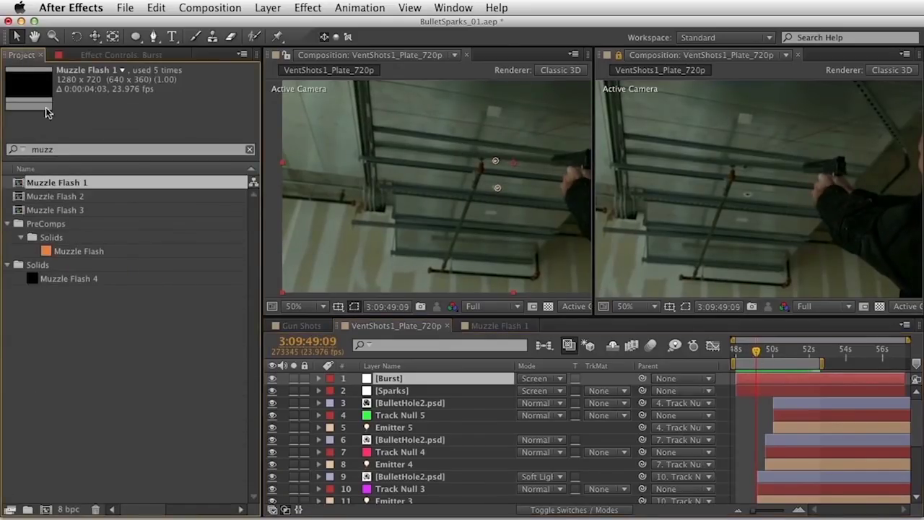
{"action": "left_click_drag", "start_coordinate": [75, 189], "coordinate": [463, 448]}
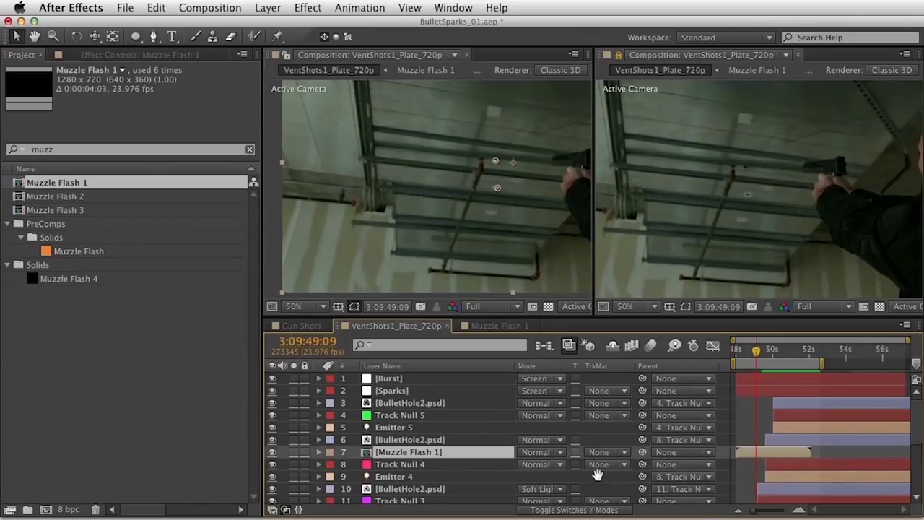
Move Muzzle Flash 1 to layer 15, between Emitter 2 and BulletHole2.psd, slightly later in time
{"action": "key", "text": "h"}
{"action": "scroll", "coordinate": [586, 476], "scroll_direction": "down", "scroll_amount": 4}
{"action": "scroll", "coordinate": [582, 419], "scroll_direction": "up", "scroll_amount": 2}
{"action": "key", "text": "v"}
{"action": "left_click_drag", "start_coordinate": [411, 399], "coordinate": [409, 469]}
{"action": "scroll", "coordinate": [541, 448], "scroll_direction": "down", "scroll_amount": 5}
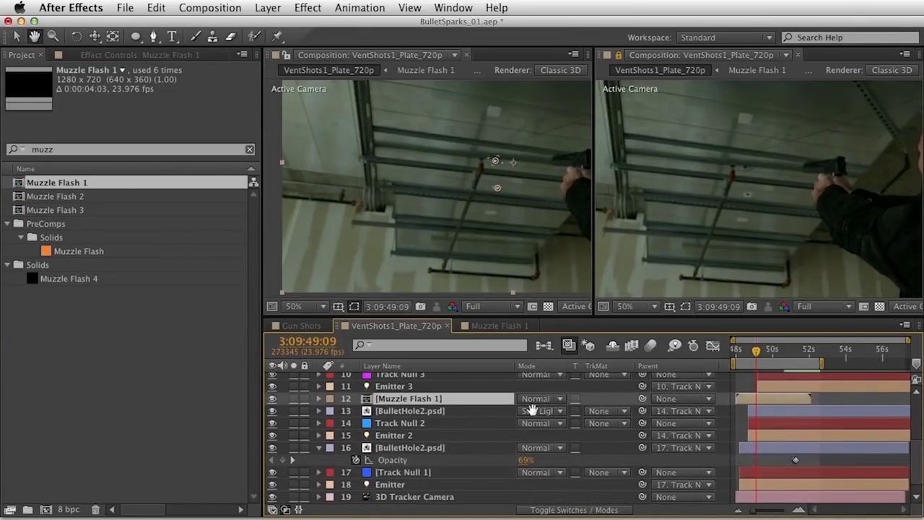
{"action": "left_click_drag", "start_coordinate": [409, 398], "coordinate": [462, 442]}
{"action": "left_click_drag", "start_coordinate": [758, 437], "coordinate": [757, 437]}
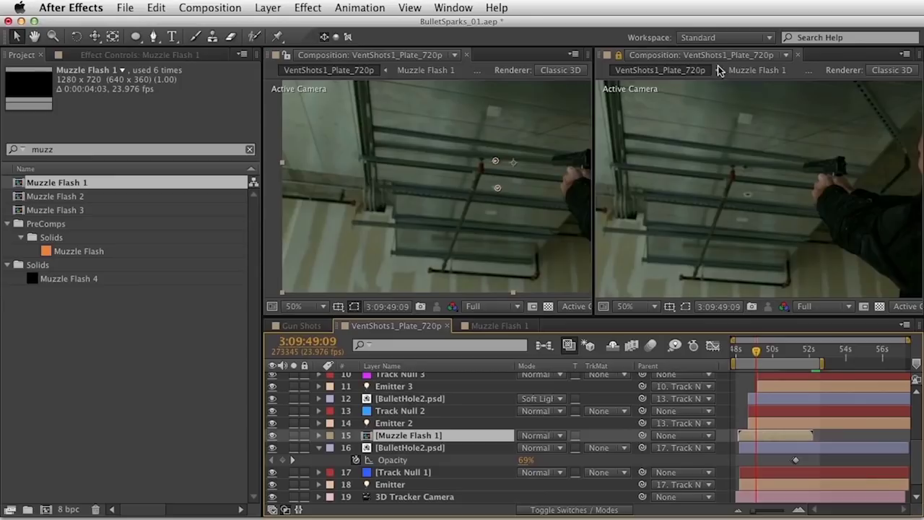
{"action": "left_click_drag", "start_coordinate": [796, 61], "coordinate": [449, 55]}
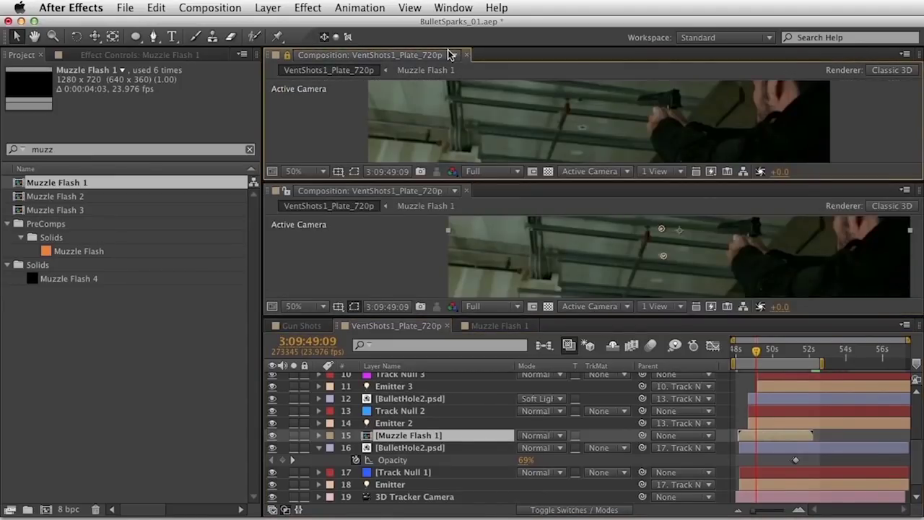
Close the extra viewer and nudge Muzzle Flash 1 one frame later to match the shot
{"action": "left_click", "coordinate": [467, 56]}
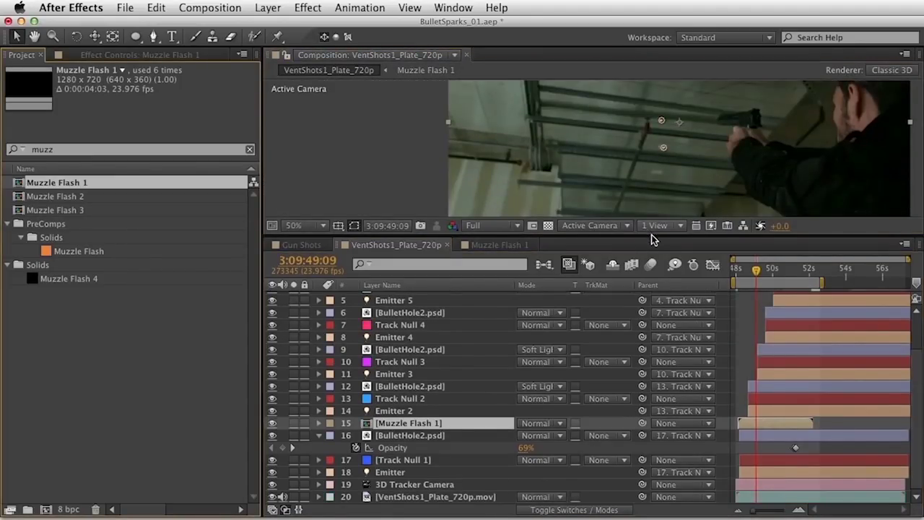
{"action": "left_click_drag", "start_coordinate": [649, 240], "coordinate": [649, 277]}
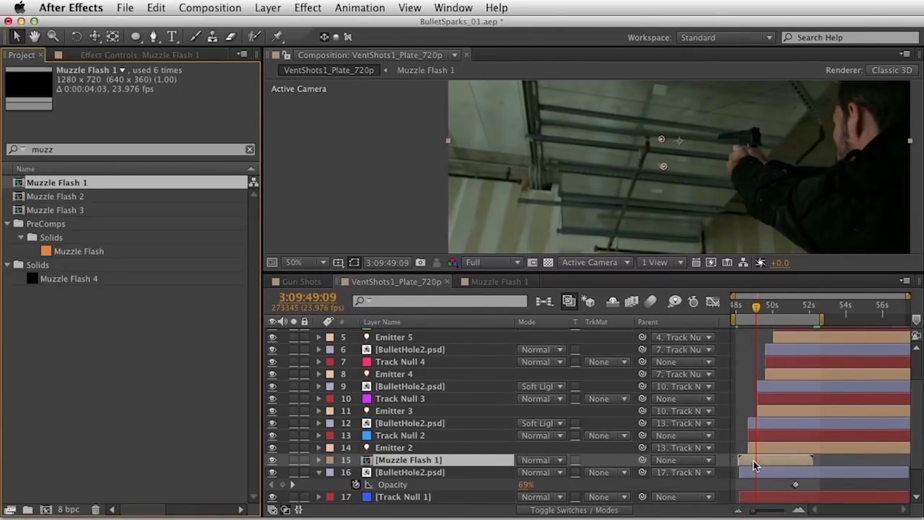
{"action": "key", "text": "i"}
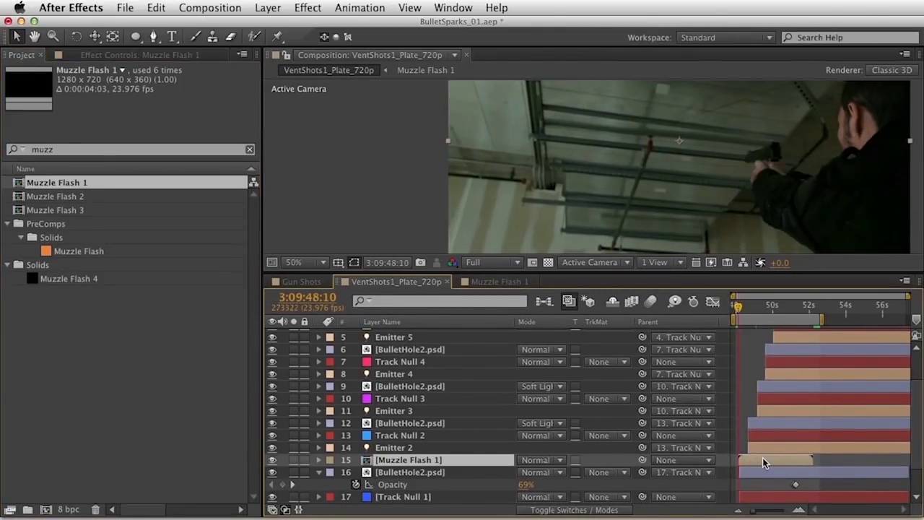
{"action": "key", "text": "Page_Down"}
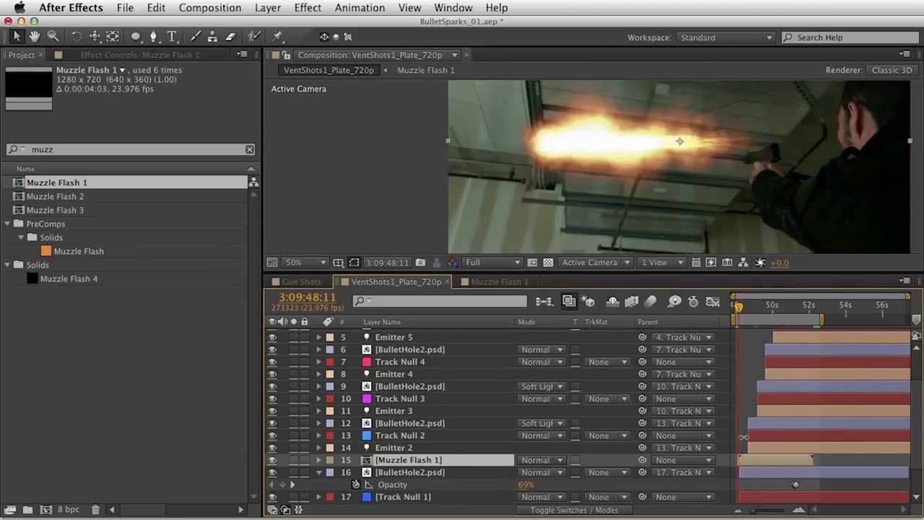
{"action": "key", "text": "Page_Down"}
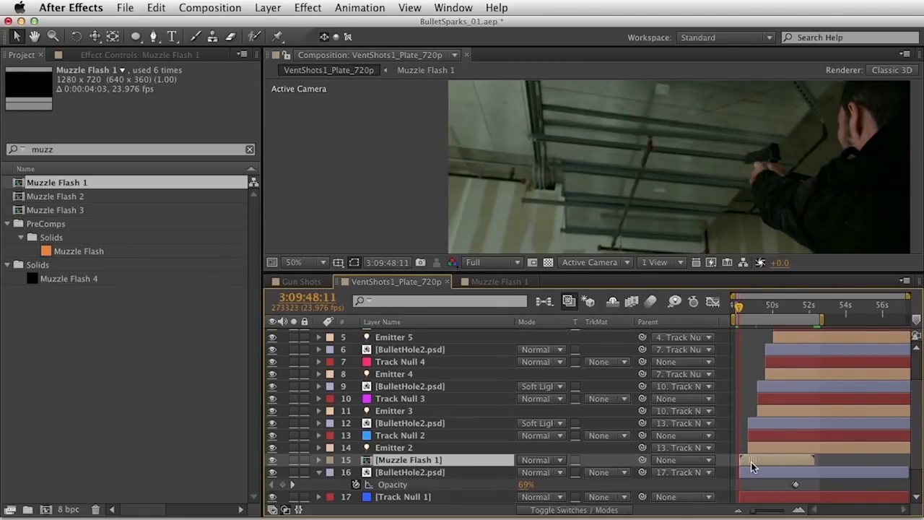
{"action": "key", "text": "Page_Up"}
{"action": "key", "text": "alt+Page_Down"}
{"action": "key", "text": "Page_Down"}
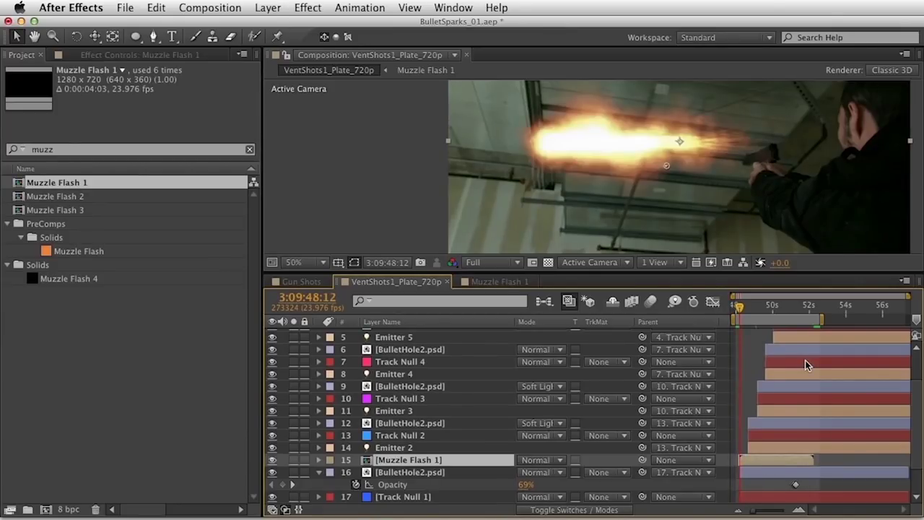
Hide Muzzle Flash 1, zoom the timeline in, and select layers 16–18
{"action": "left_click", "coordinate": [272, 462]}
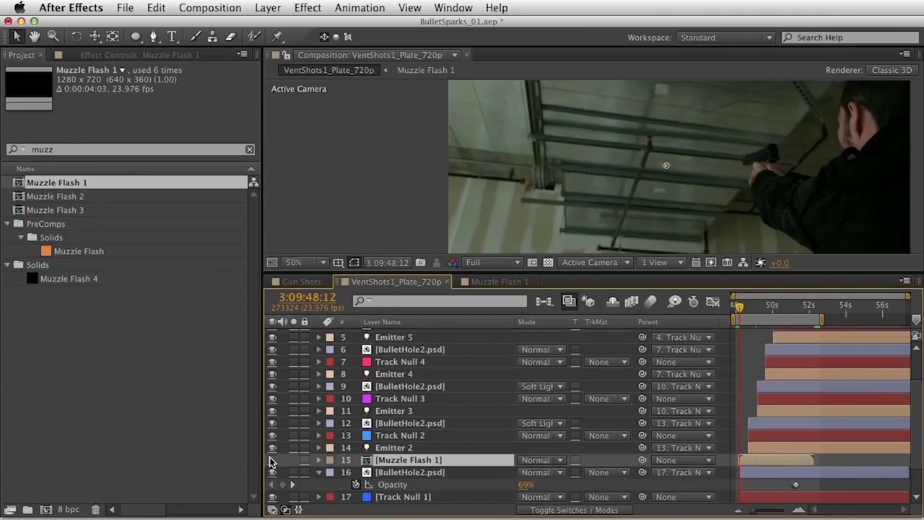
{"action": "key", "text": "Page_Down"}
{"action": "scroll", "coordinate": [771, 458], "scroll_direction": "down", "scroll_amount": 1}
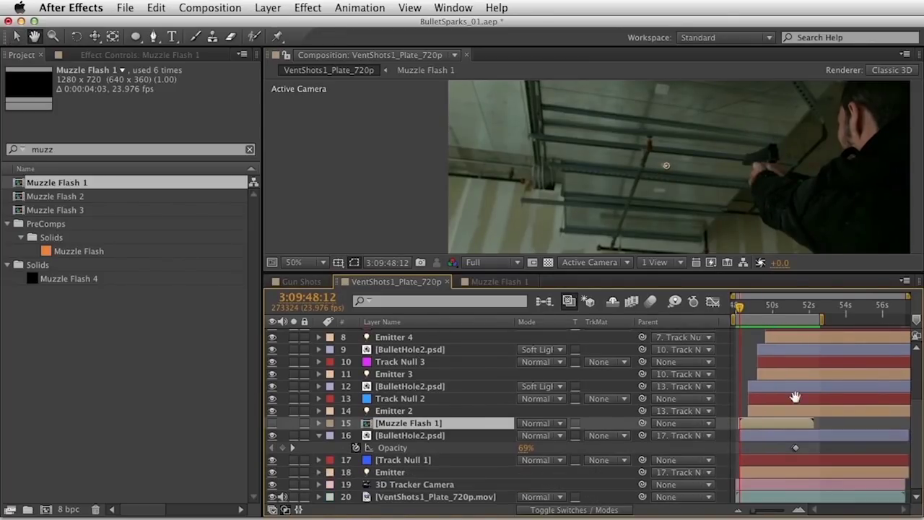
{"action": "key", "text": "equal"}
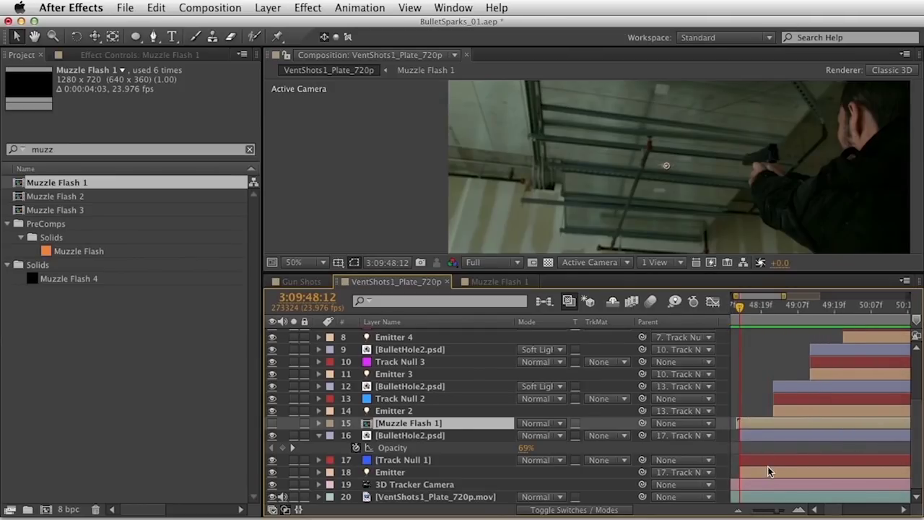
{"action": "left_click", "coordinate": [771, 472]}
{"action": "left_click", "coordinate": [767, 435], "text": "shift"}
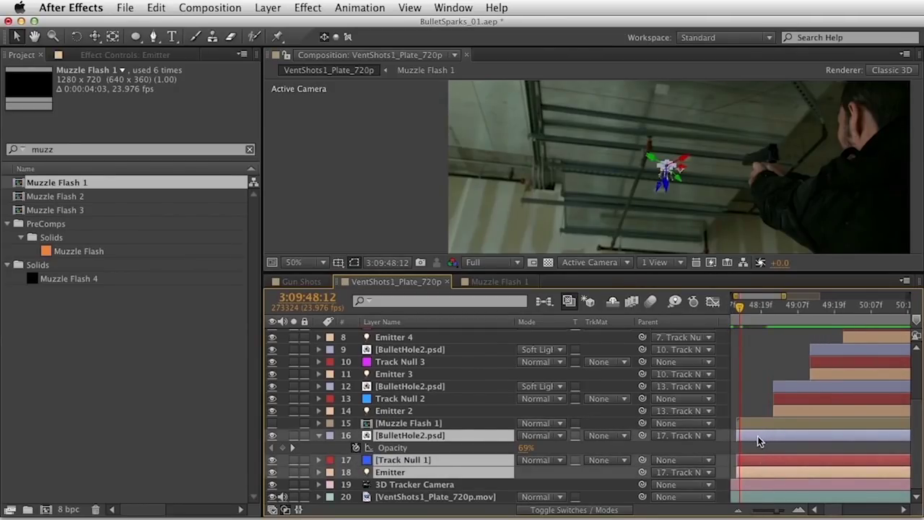
Make Muzzle Flash 1 visible and set its in point one frame earlier, at 3:09:48:11
{"action": "left_click", "coordinate": [738, 307]}
{"action": "left_click_drag", "start_coordinate": [737, 308], "coordinate": [741, 307]}
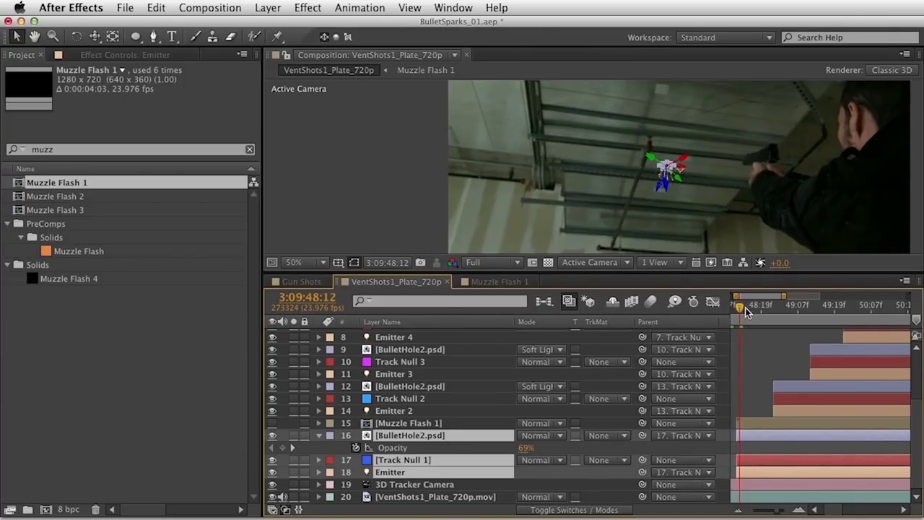
{"action": "left_click", "coordinate": [764, 422]}
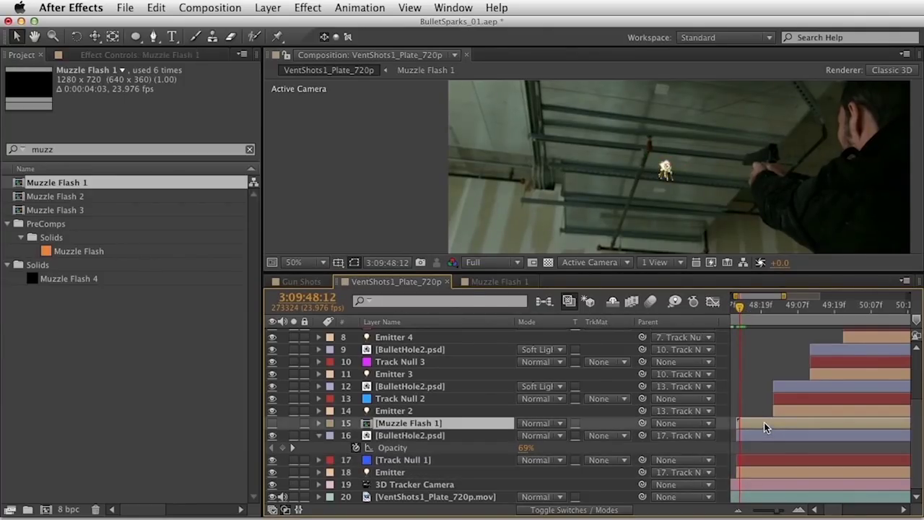
{"action": "left_click_drag", "start_coordinate": [760, 421], "coordinate": [759, 422]}
{"action": "left_click", "coordinate": [273, 423]}
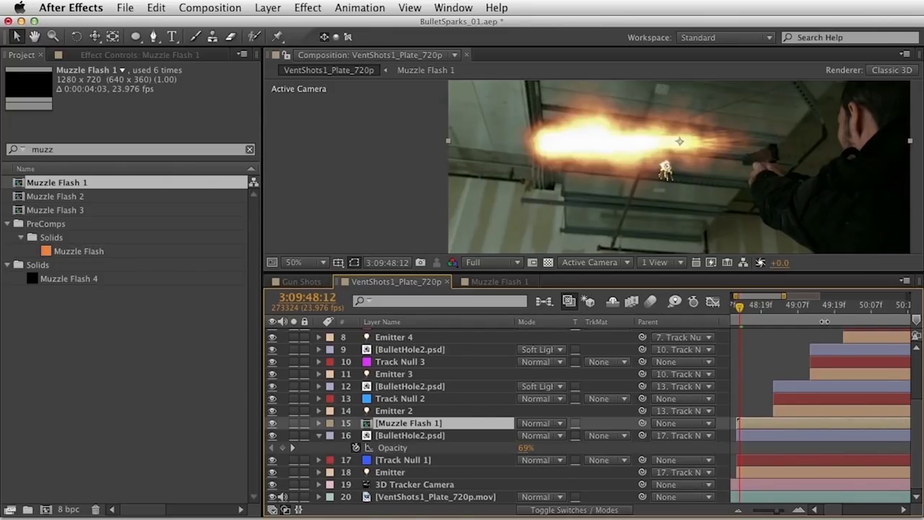
{"action": "key", "text": "Page_Up"}
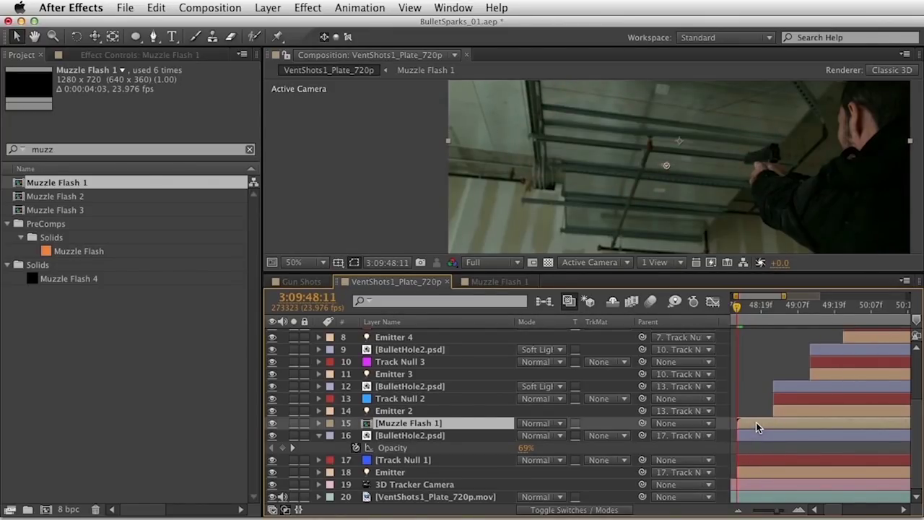
{"action": "key", "text": "["}
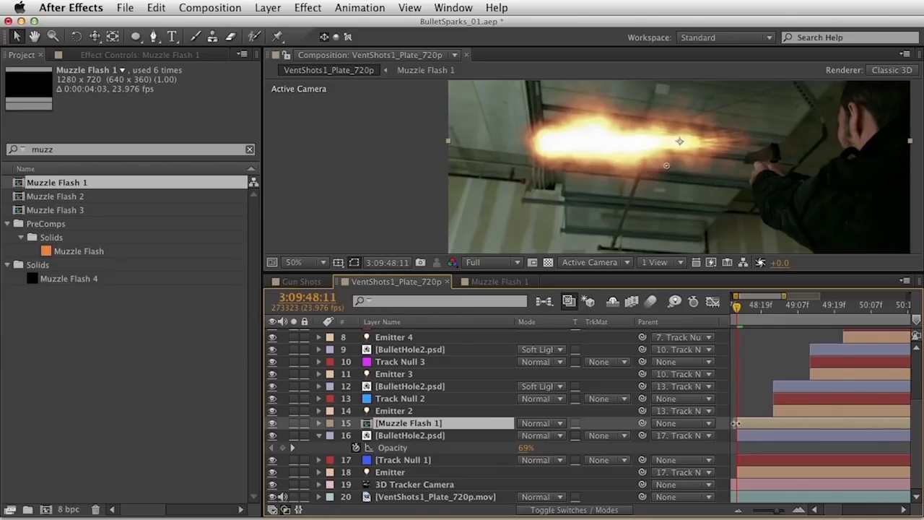
{"action": "scroll", "coordinate": [744, 426], "scroll_direction": "left", "scroll_amount": 2}
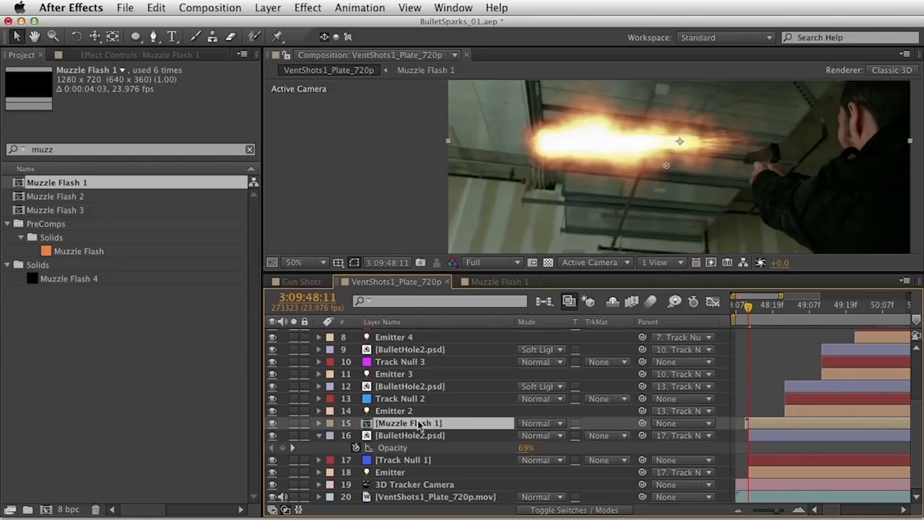
Rotate the muzzle flash to line up with the gun, shrink it, and move it down
{"action": "key", "text": "w"}
{"action": "left_click_drag", "start_coordinate": [614, 165], "coordinate": [823, 170]}
{"action": "key", "text": "v"}
{"action": "left_click_drag", "start_coordinate": [897, 216], "coordinate": [789, 140]}
{"action": "key", "text": "w"}
{"action": "key", "text": "v"}
{"action": "left_click_drag", "start_coordinate": [717, 143], "coordinate": [719, 172]}
Resize and stretch the flash, then position it precisely on the gun muzzle
{"action": "left_click_drag", "start_coordinate": [487, 168], "coordinate": [561, 161]}
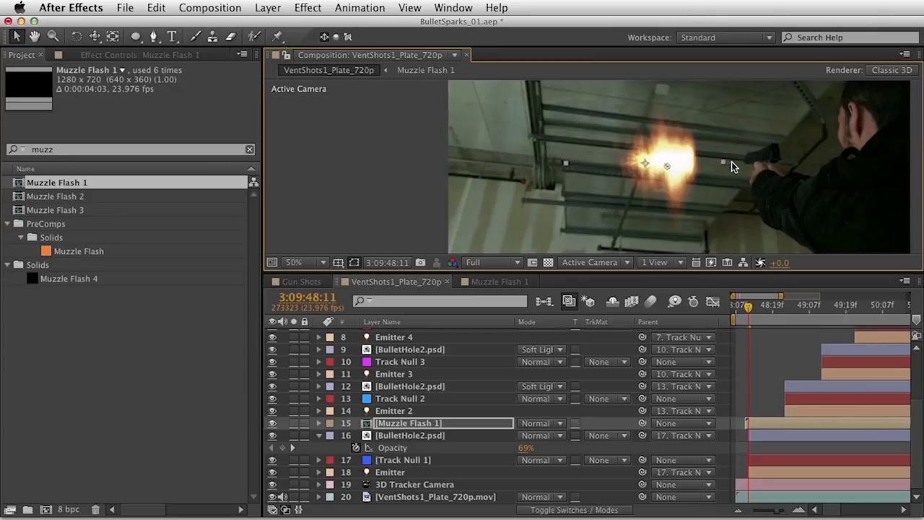
{"action": "left_click_drag", "start_coordinate": [723, 163], "coordinate": [768, 167]}
{"action": "key", "text": "w"}
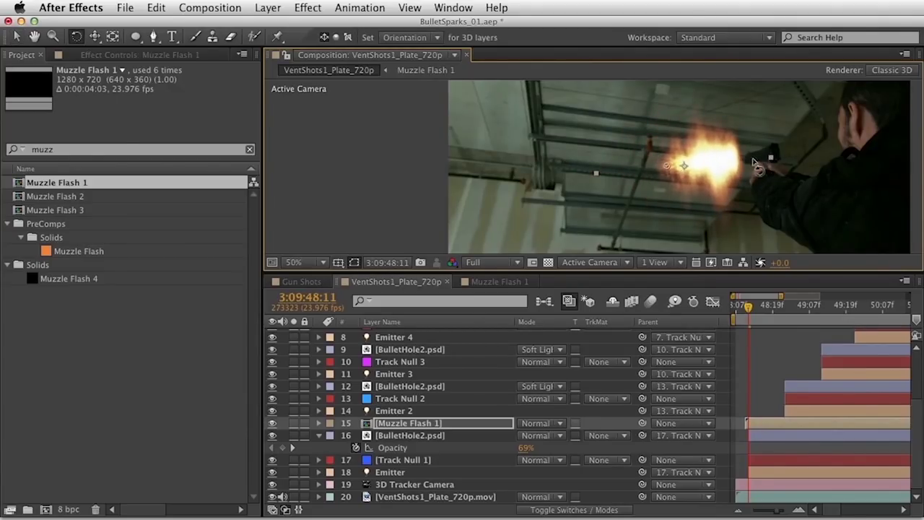
{"action": "key", "text": "v"}
{"action": "left_click_drag", "start_coordinate": [722, 167], "coordinate": [733, 167]}
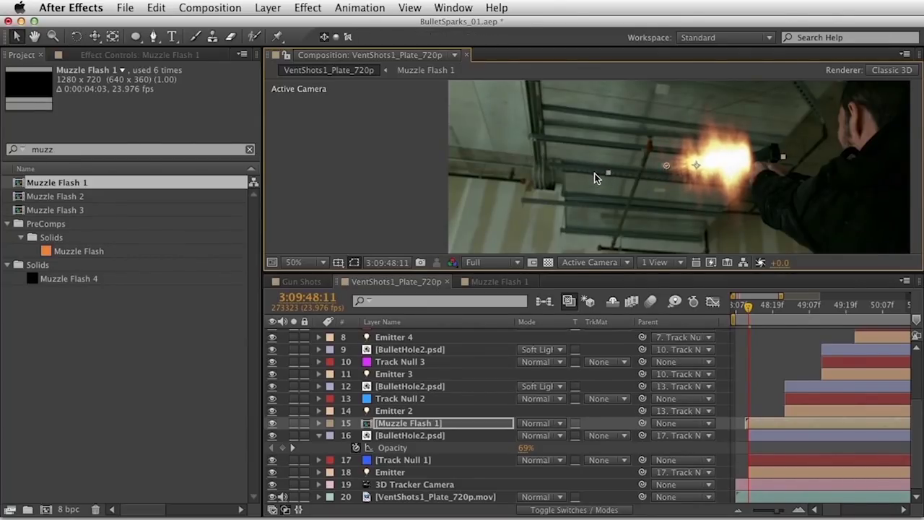
{"action": "mouse_move", "coordinate": [765, 160]}
{"action": "left_mouse_down"}
{"action": "mouse_move", "coordinate": [748, 163]}
{"action": "mouse_move", "coordinate": [751, 154]}
{"action": "left_mouse_up"}
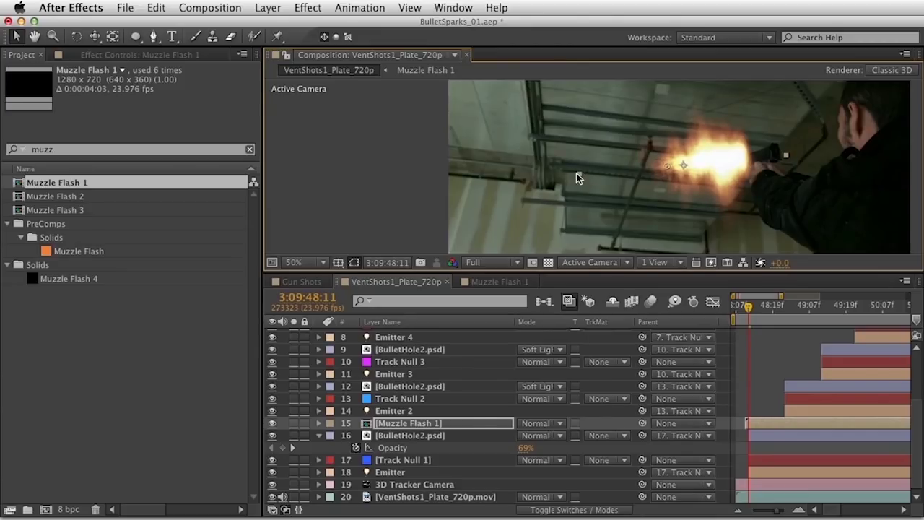
{"action": "left_click_drag", "start_coordinate": [698, 155], "coordinate": [701, 152]}
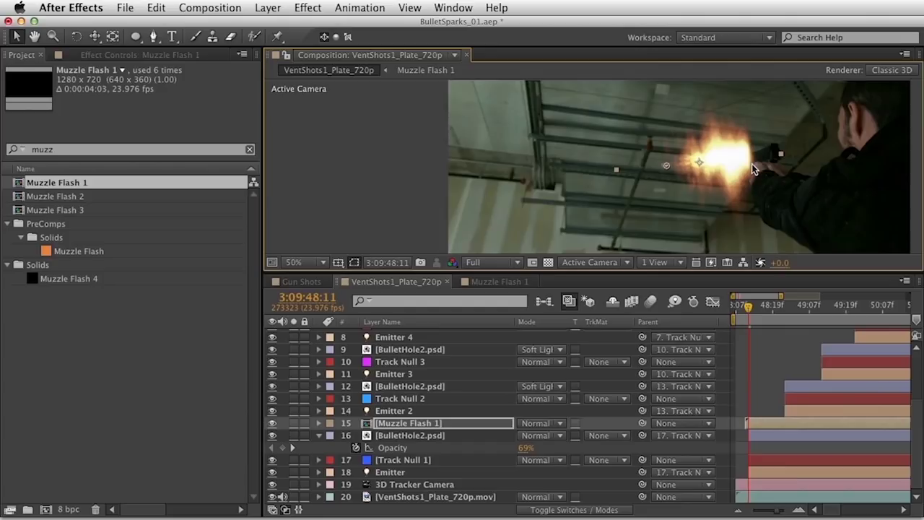
Squash the flash narrower from both sides, then open the Gun Shots comp
{"action": "scroll", "coordinate": [725, 155], "scroll_direction": "down", "scroll_amount": 4}
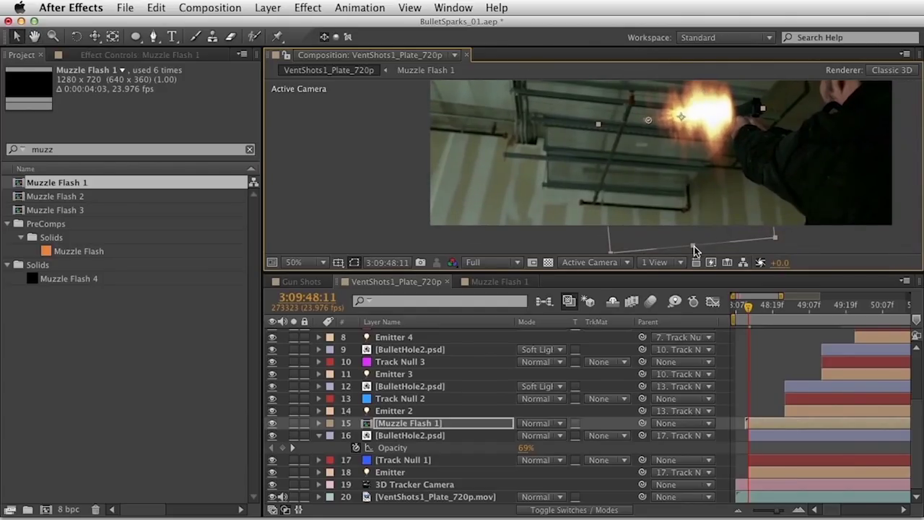
{"action": "left_click_drag", "start_coordinate": [684, 206], "coordinate": [679, 202]}
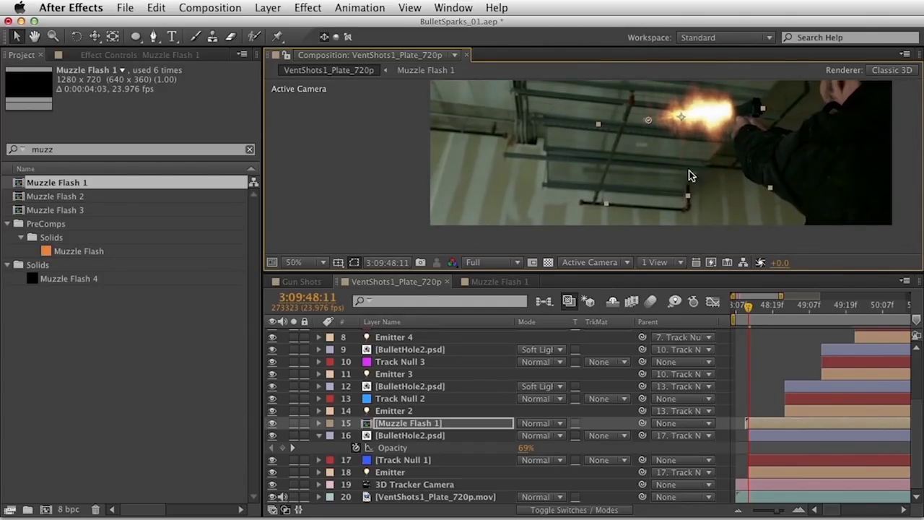
{"action": "scroll", "coordinate": [684, 185], "scroll_direction": "up", "scroll_amount": 3}
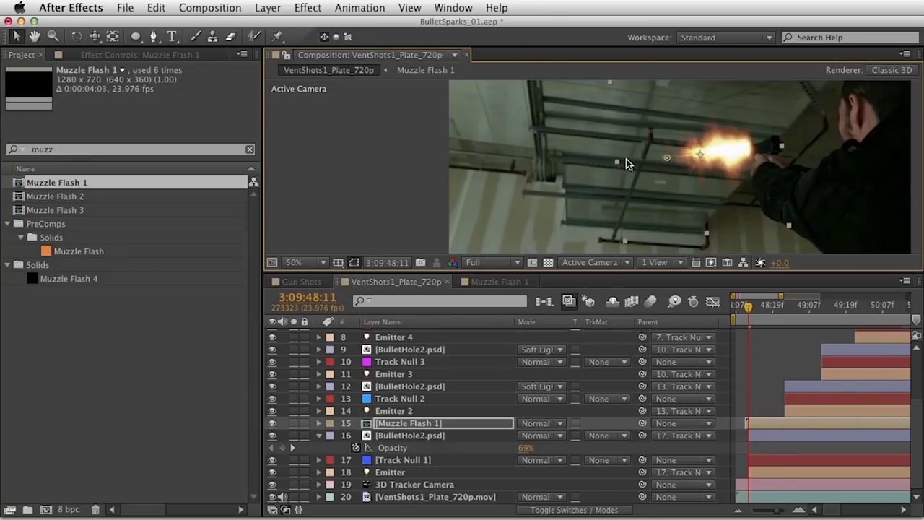
{"action": "mouse_move", "coordinate": [617, 165]}
{"action": "left_mouse_down"}
{"action": "mouse_move", "coordinate": [642, 159]}
{"action": "mouse_move", "coordinate": [636, 155]}
{"action": "mouse_move", "coordinate": [725, 153]}
{"action": "left_mouse_up"}
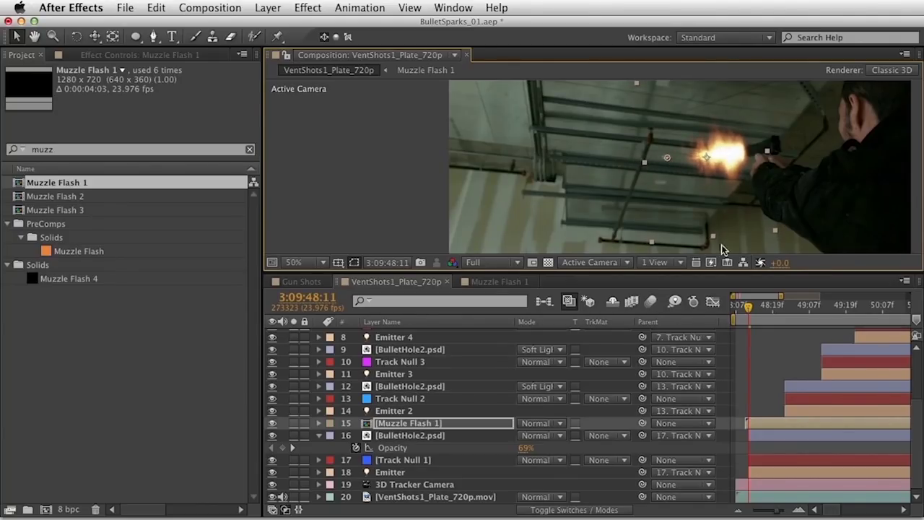
{"action": "left_click", "coordinate": [304, 280]}
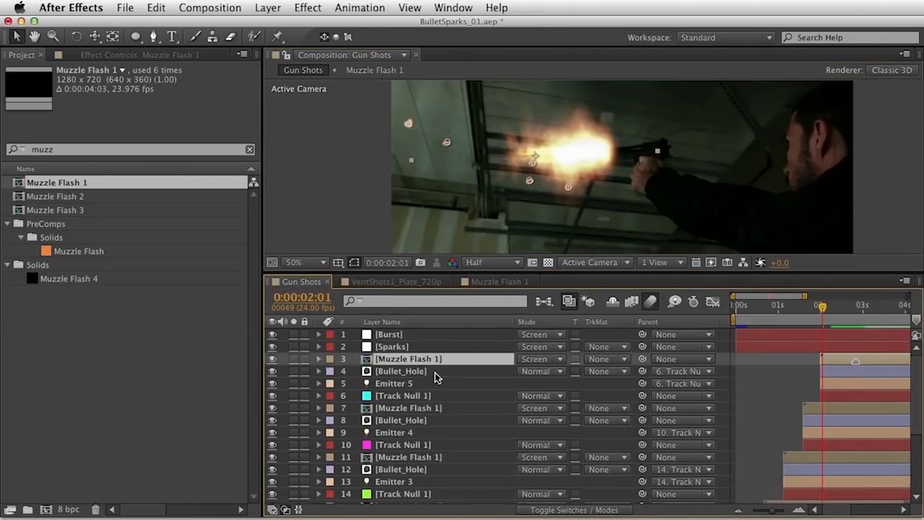
Step frame by frame from 0:00:01:07 to confirm the Muzzle Flash 2 precomp fires with the shot
{"action": "left_click", "coordinate": [69, 197]}
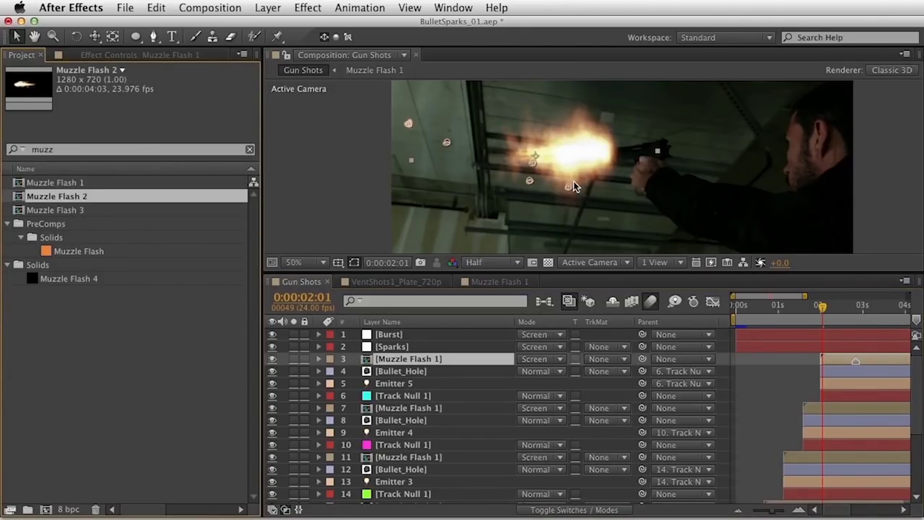
{"action": "key", "text": "minus"}
{"action": "mouse_move", "coordinate": [776, 305]}
{"action": "left_mouse_down"}
{"action": "mouse_move", "coordinate": [765, 305]}
{"action": "mouse_move", "coordinate": [789, 308]}
{"action": "mouse_move", "coordinate": [763, 306]}
{"action": "mouse_move", "coordinate": [775, 306]}
{"action": "left_mouse_up"}
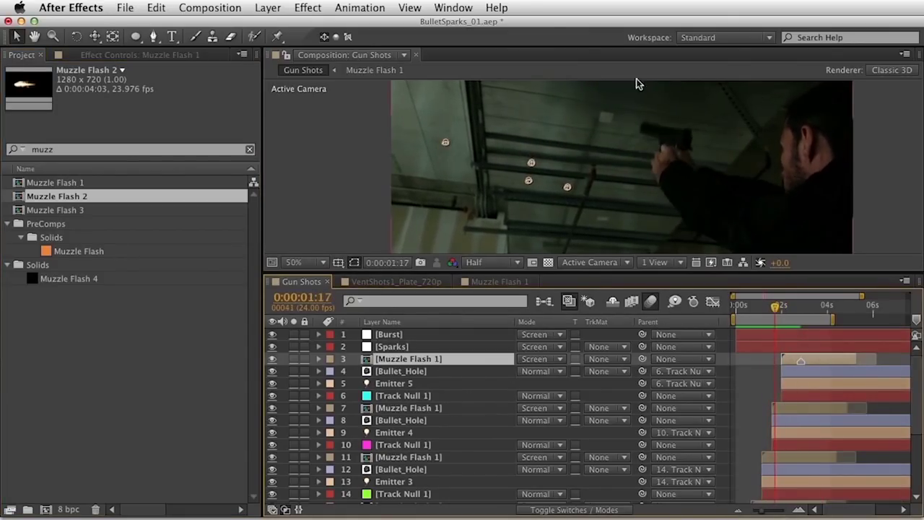
{"action": "key", "text": "i"}
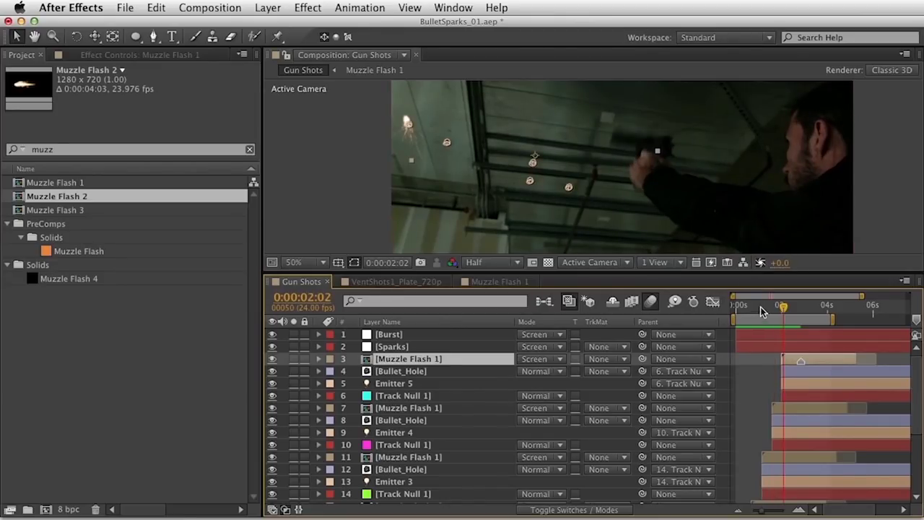
{"action": "left_click", "coordinate": [765, 305]}
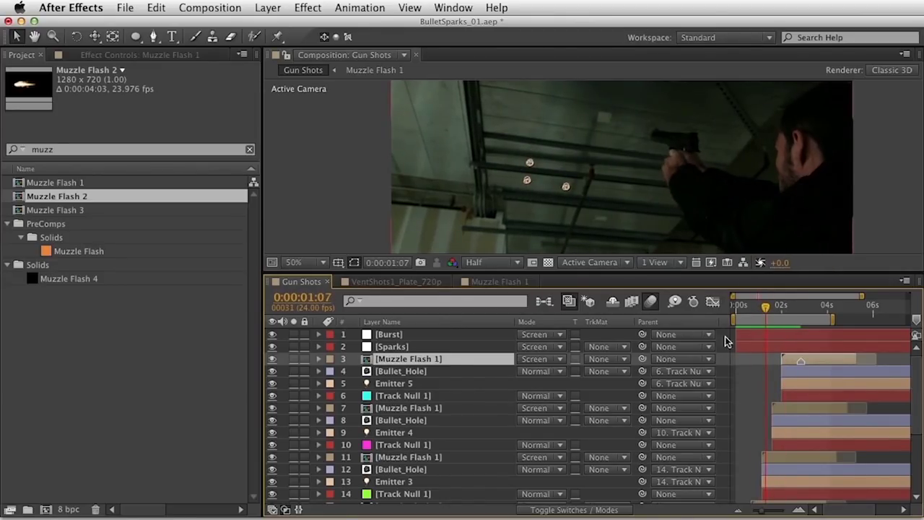
{"action": "left_click", "coordinate": [771, 305]}
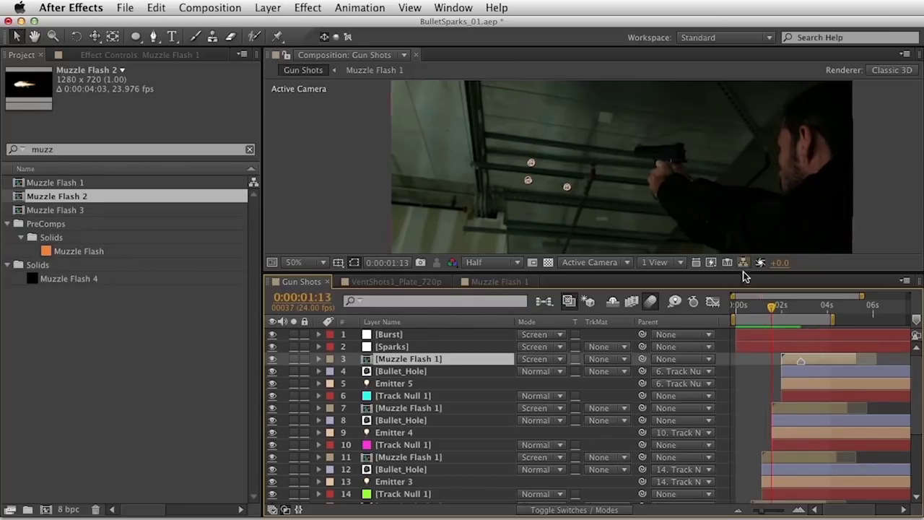
{"action": "key", "text": "Page_Down"}
{"action": "key", "text": "Page_Down"}
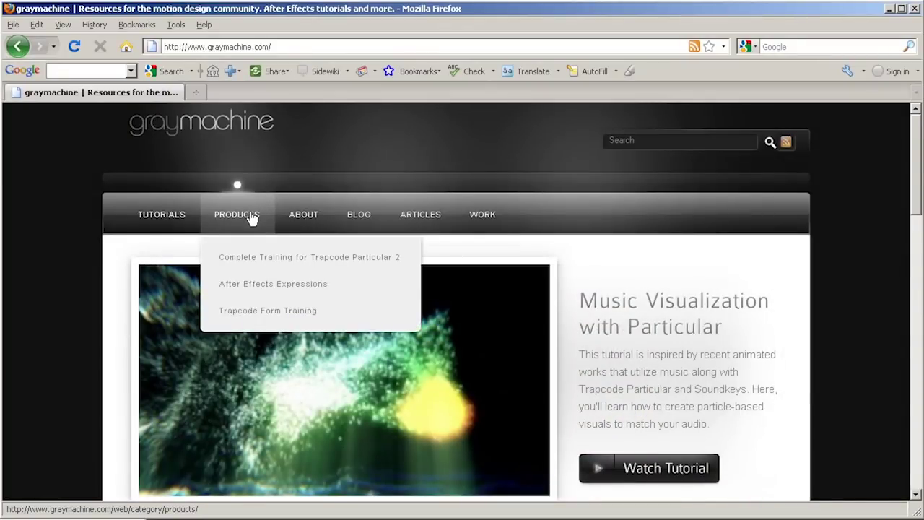
{"action": "left_click", "coordinate": [251, 219]}
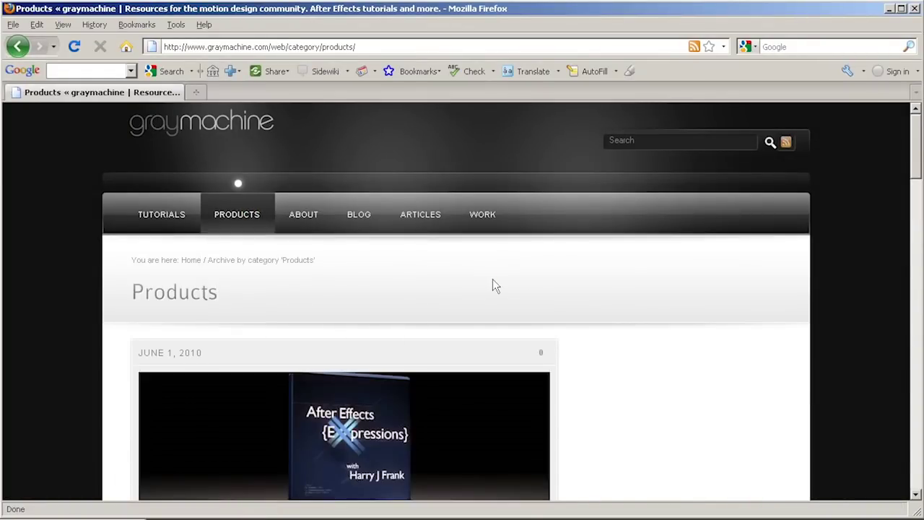
Scroll down the Products page through training items like Complete Training for Trapcode Particular 2
{"action": "scroll", "coordinate": [526, 319], "scroll_direction": "down", "scroll_amount": 10}
{"action": "scroll", "coordinate": [592, 361], "scroll_direction": "down", "scroll_amount": 1}
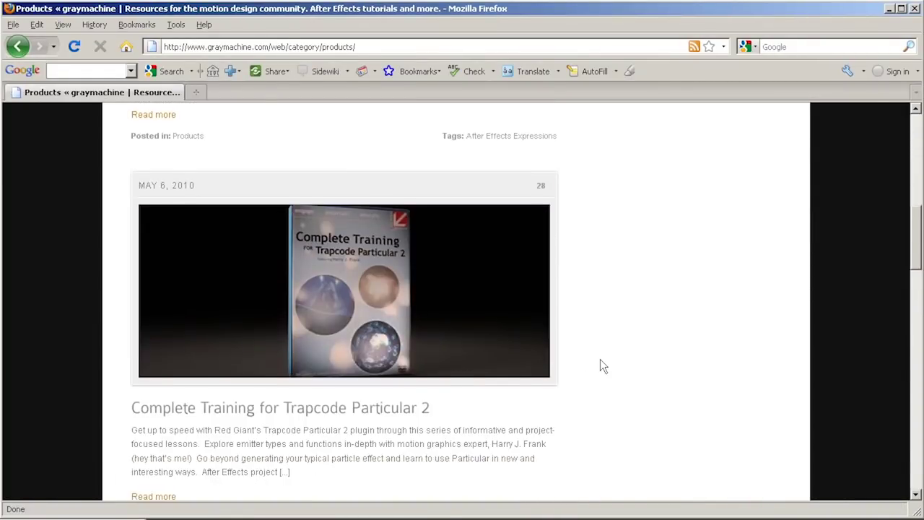
{"action": "scroll", "coordinate": [590, 392], "scroll_direction": "down", "scroll_amount": 16}
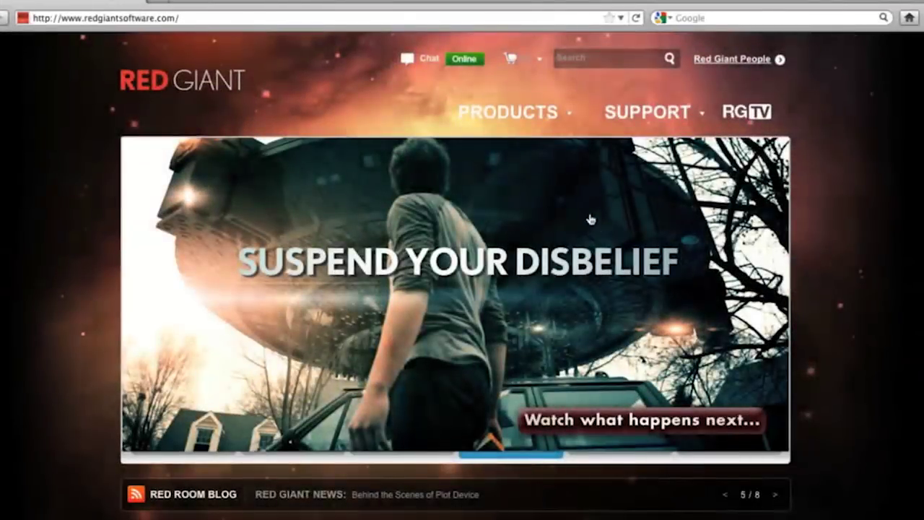
Go to the Trapcode Suite 10 product page and on to its free trial registration form
{"action": "mouse_move", "coordinate": [558, 120]}
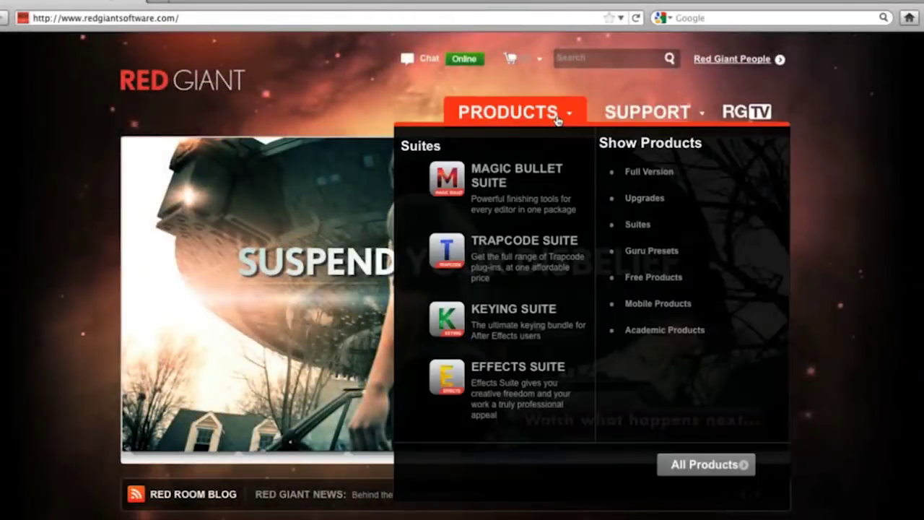
{"action": "left_click", "coordinate": [520, 240]}
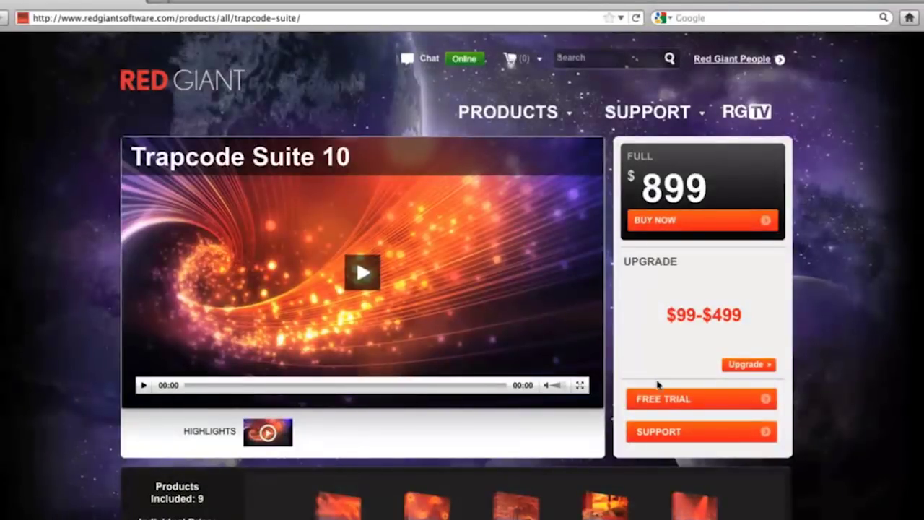
{"action": "left_click", "coordinate": [667, 404]}
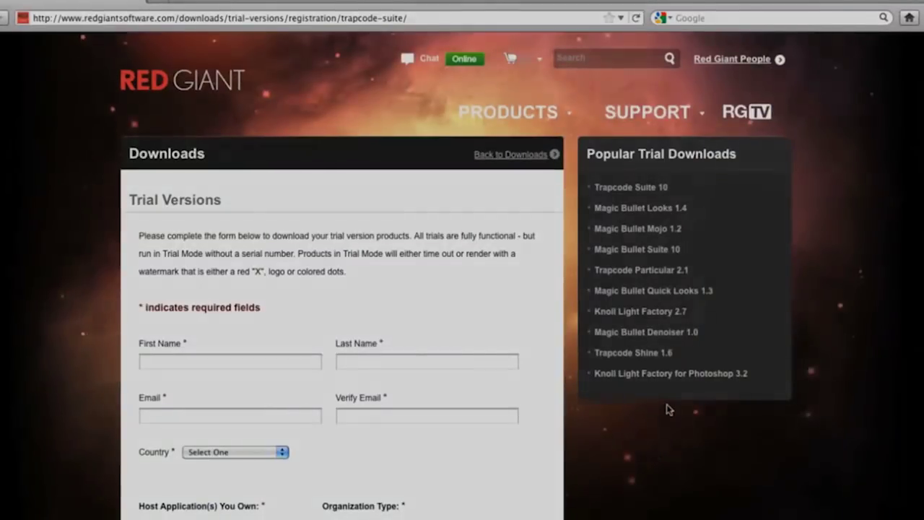